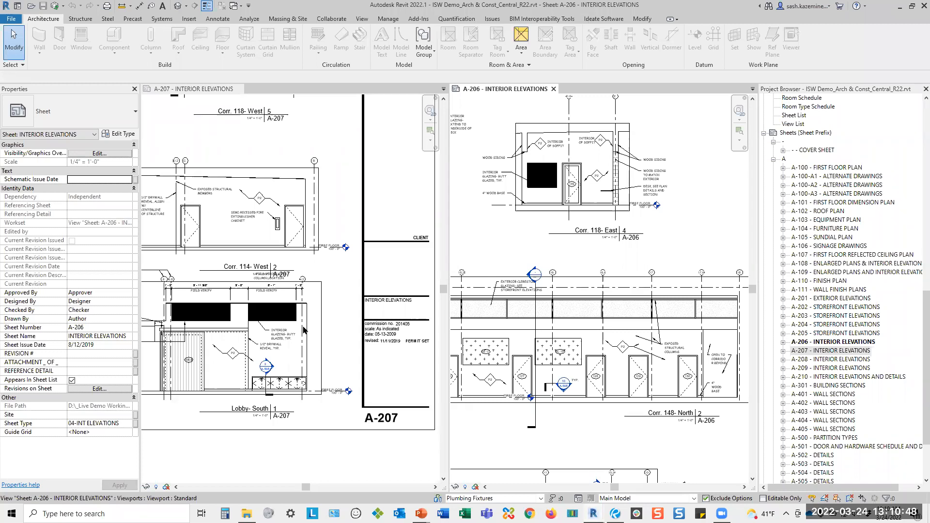
Open Ideate BIMLink and enlarge its window to show the full list of links.
left_click(606, 19)
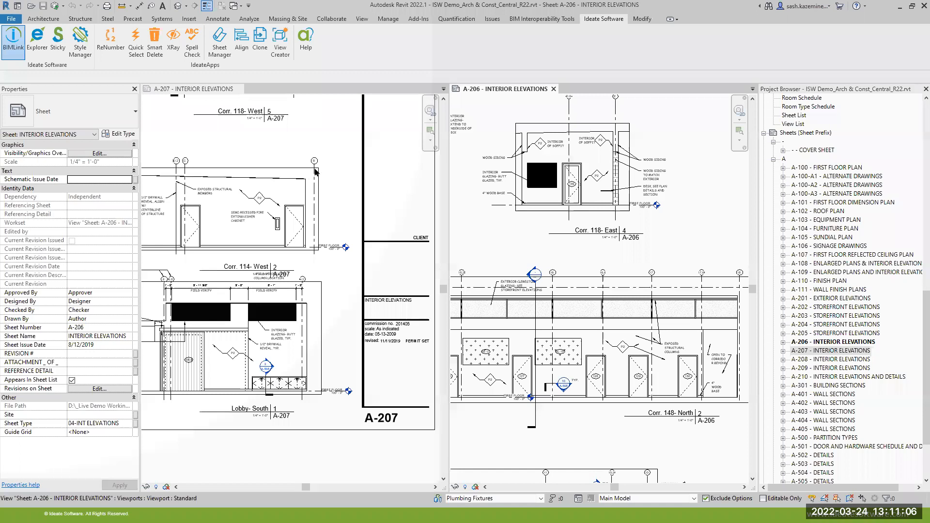
left_click_drag(318, 144, 219, 108)
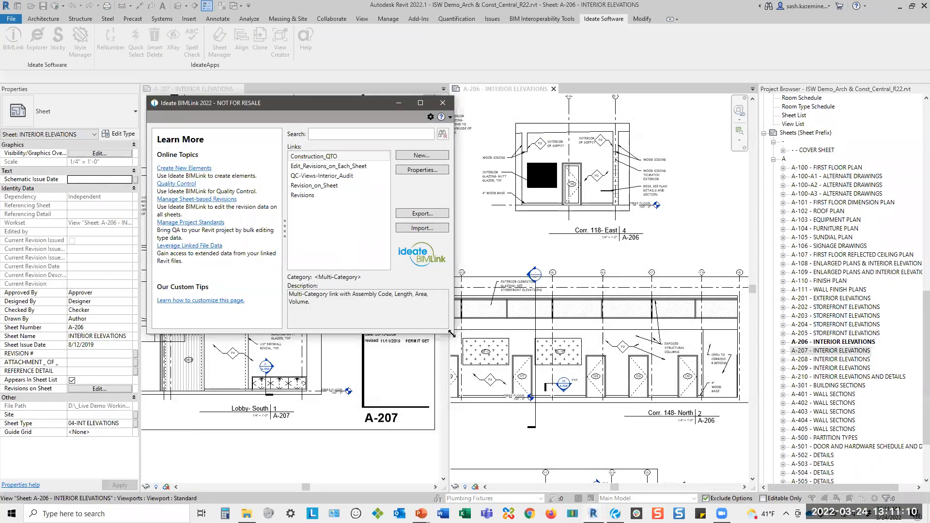
left_click_drag(451, 334, 603, 414)
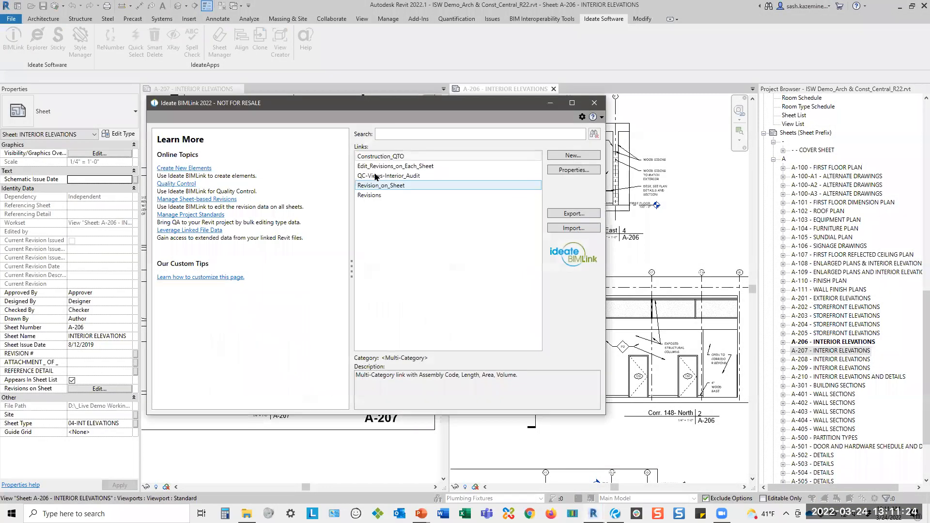
left_click(376, 177)
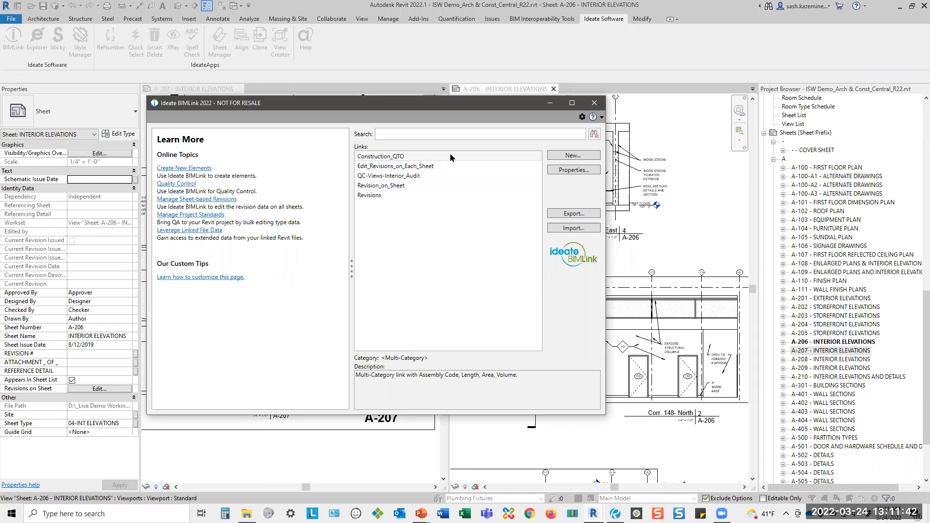
Start a new link and examine the sample link definitions in the 04 Create Elements library folder.
left_click(565, 156)
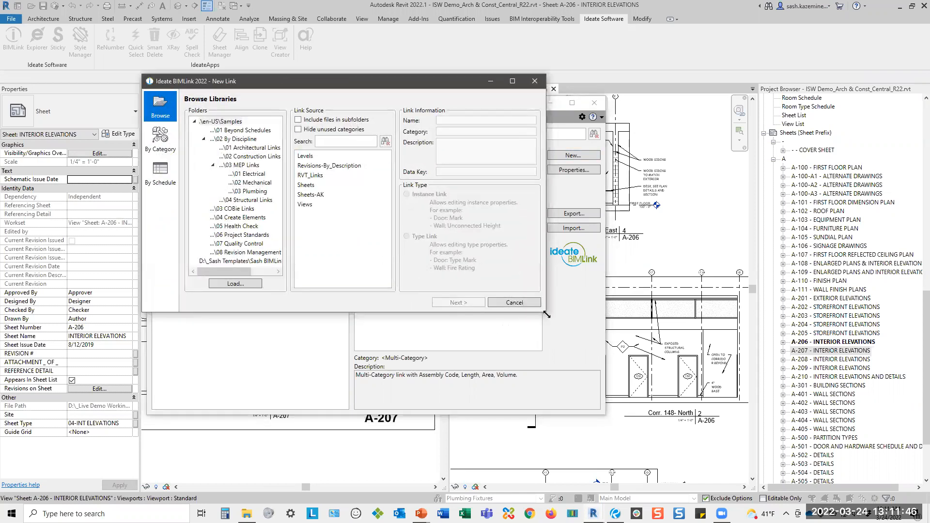
left_click_drag(546, 314, 613, 375)
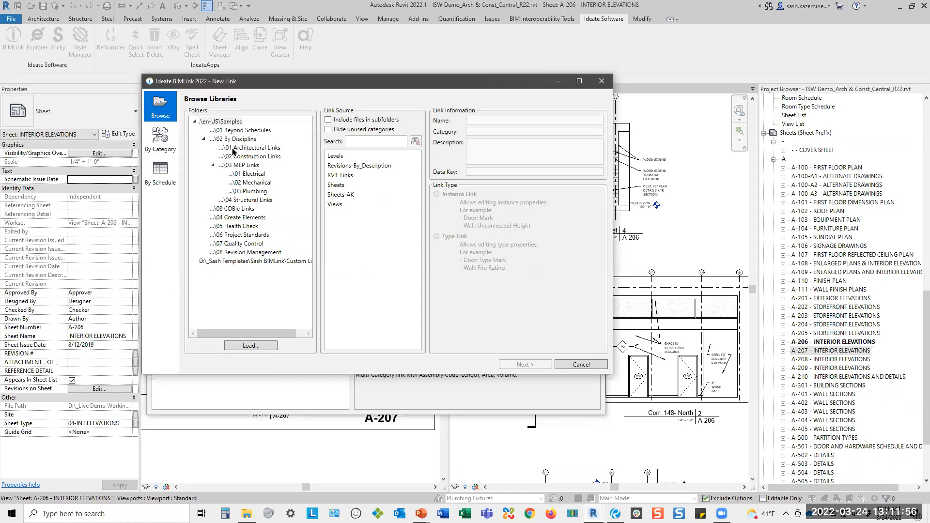
left_click(245, 218)
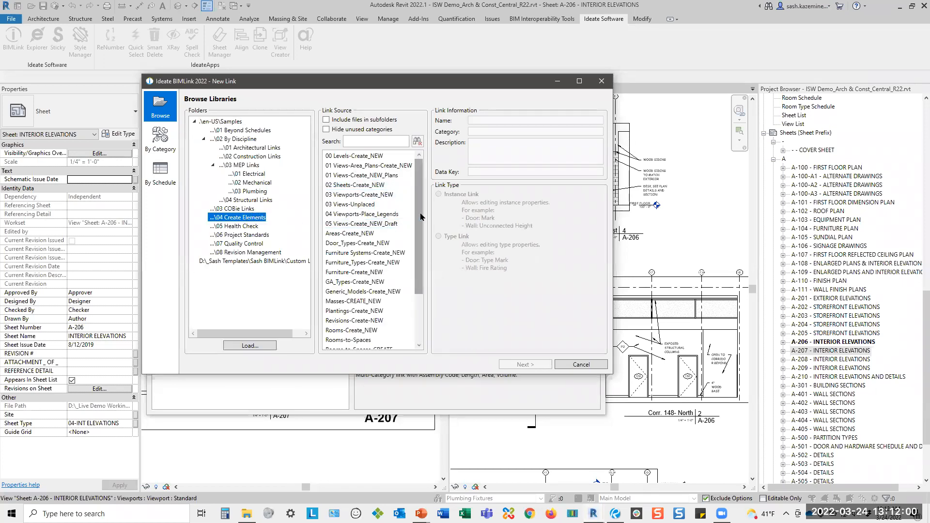
left_click_drag(420, 217, 421, 278)
scroll(383, 215, "up", 3)
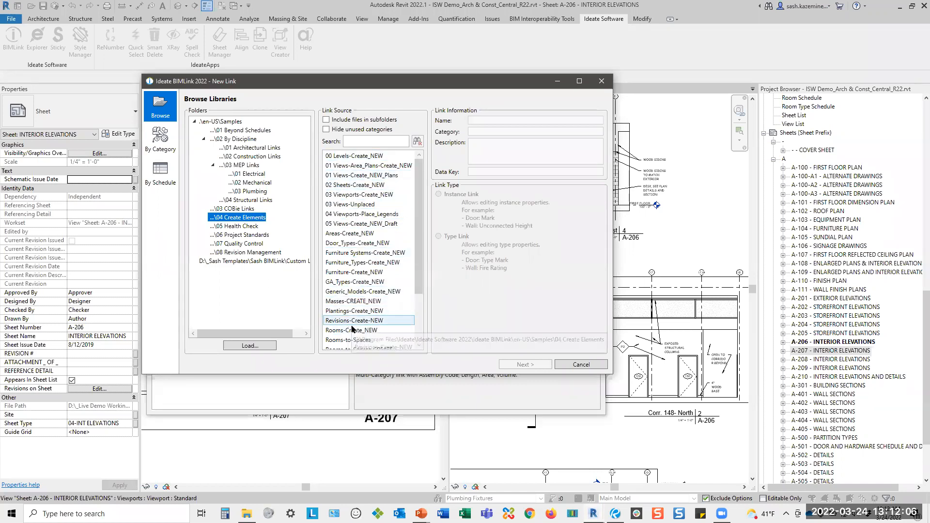
Examine the link sources offered for the Areas category and the project schedules that a link can be based on.
left_click(160, 149)
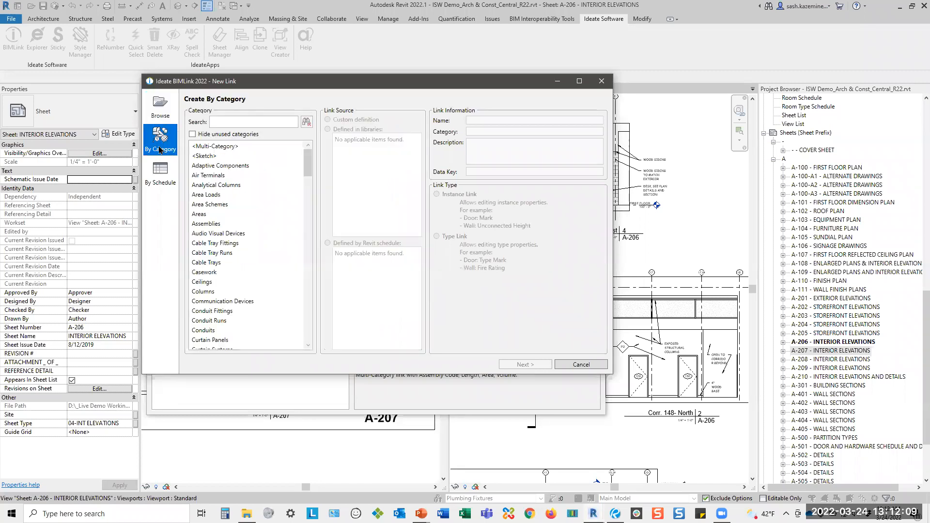
left_click(236, 216)
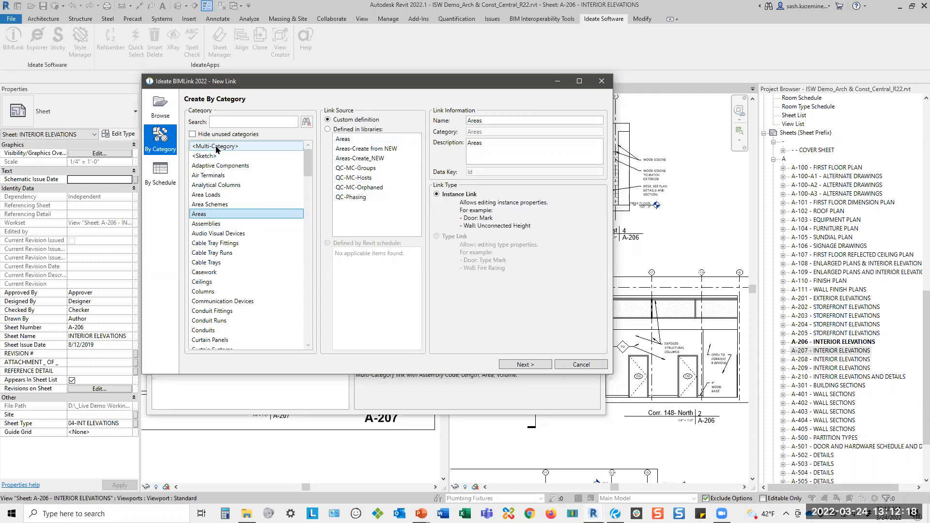
left_click(160, 172)
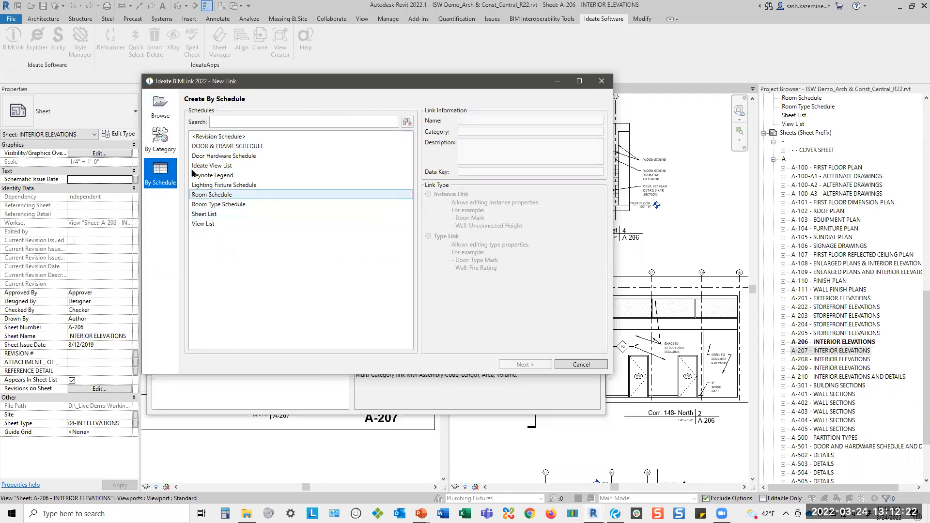
Search the 04 Create Elements library for "view" link definitions, and leave the new link setup without creating a link.
left_click(163, 117)
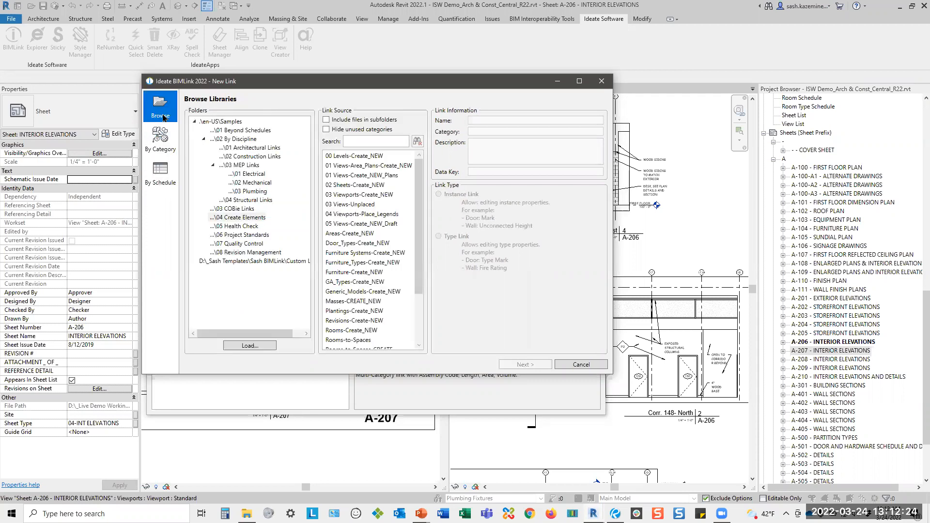
left_click(383, 141)
type("int")
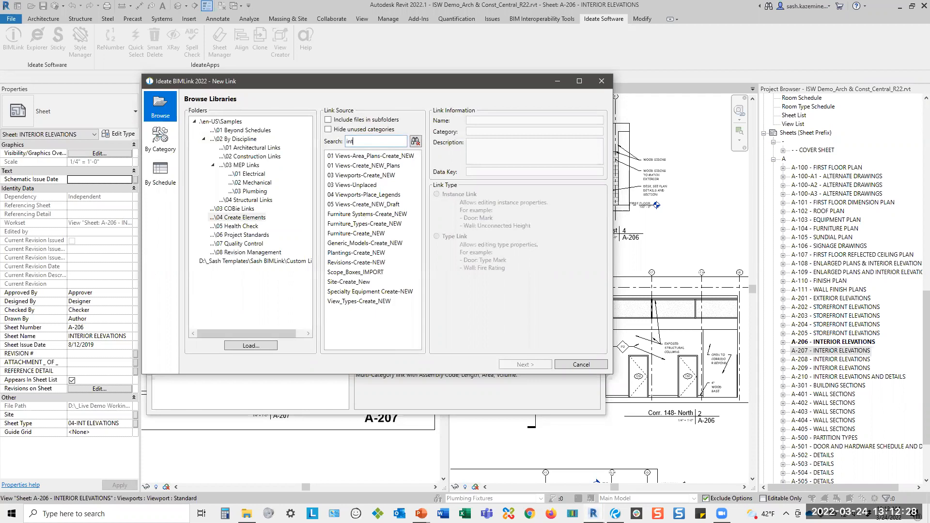
key("BackSpace")
key("BackSpace")
key("BackSpace")
type("view")
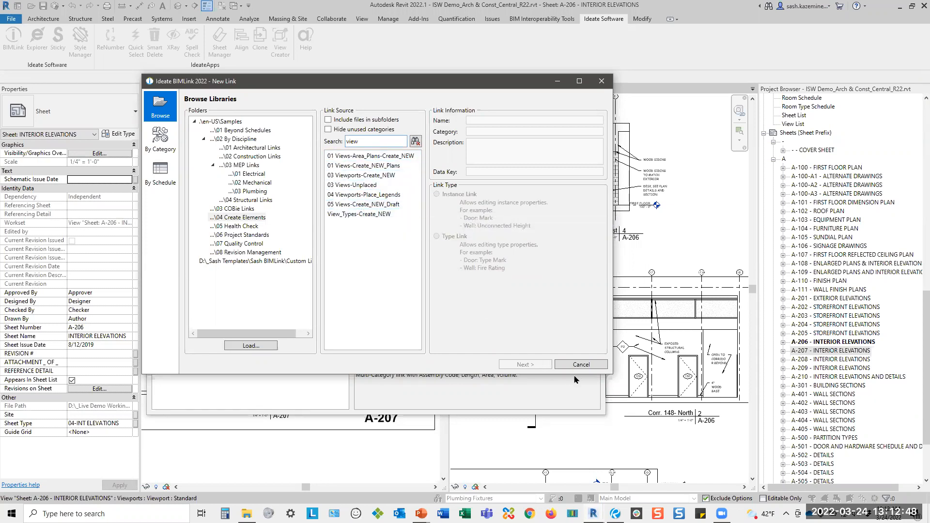
left_click(580, 365)
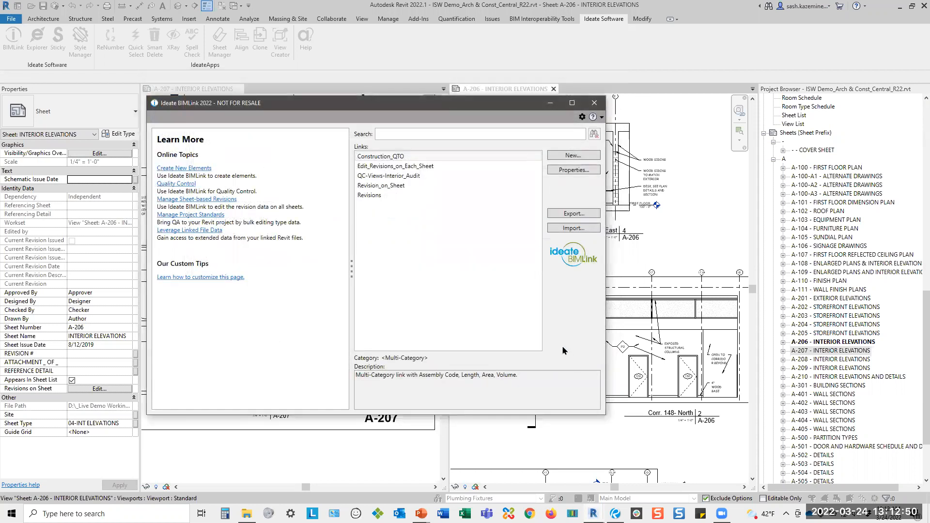
Open the QC-Views-Interior_Audit link for editing and enlarge its dialog to show more of the preview table.
left_click(390, 178)
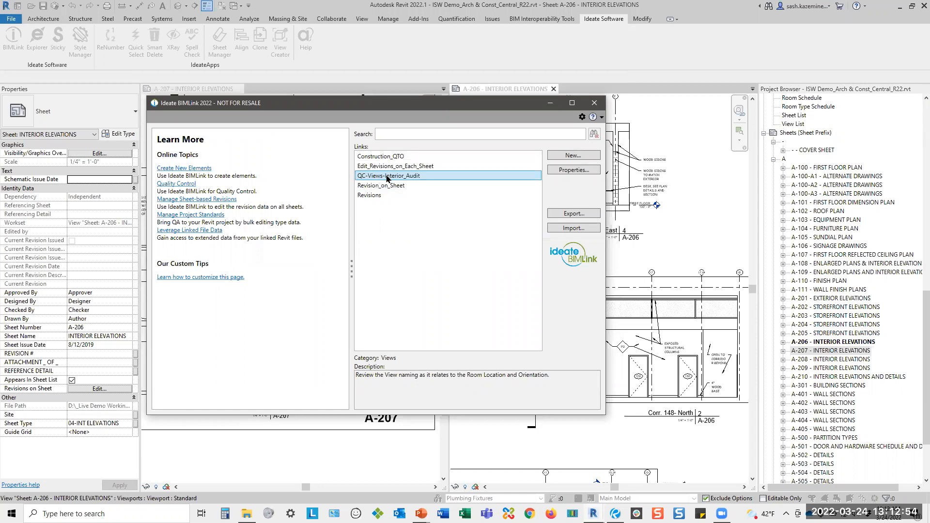
double_click(388, 177)
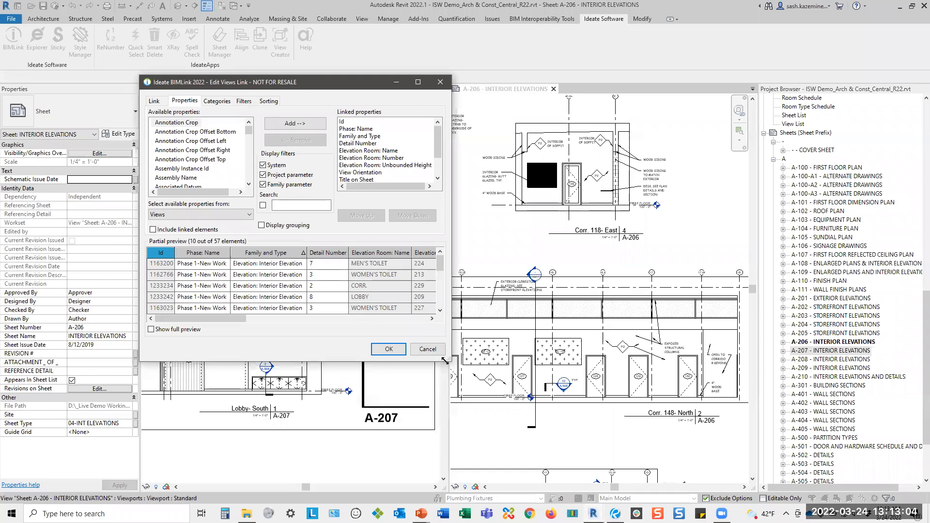
left_click_drag(445, 360, 842, 449)
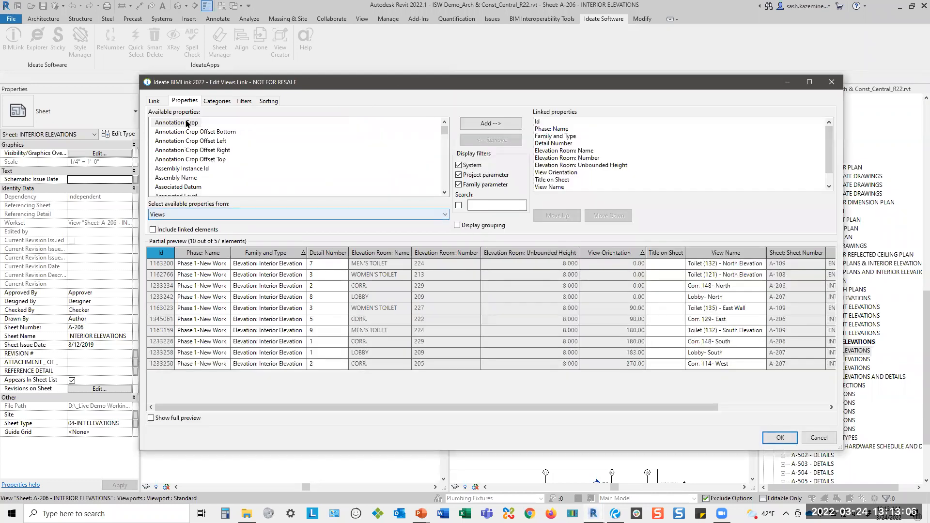
left_click_drag(189, 82, 145, 58)
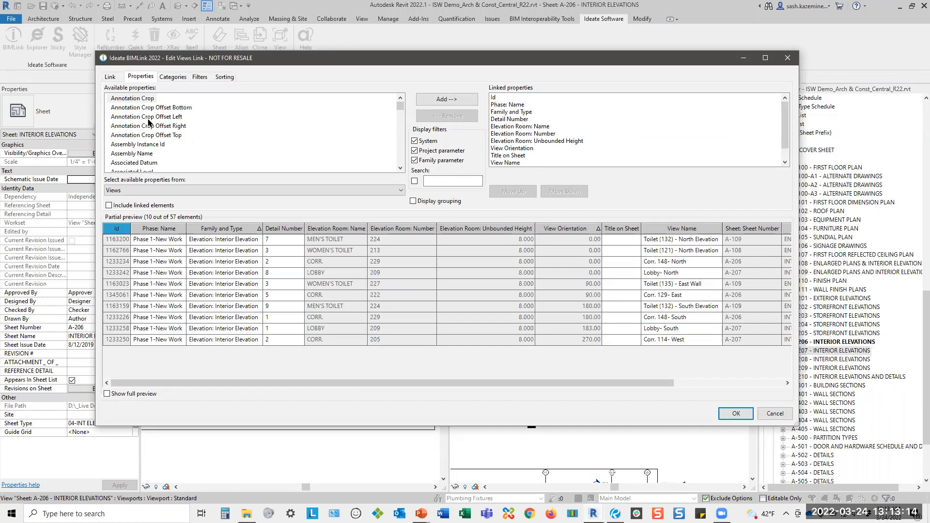
left_click_drag(141, 56, 96, 36)
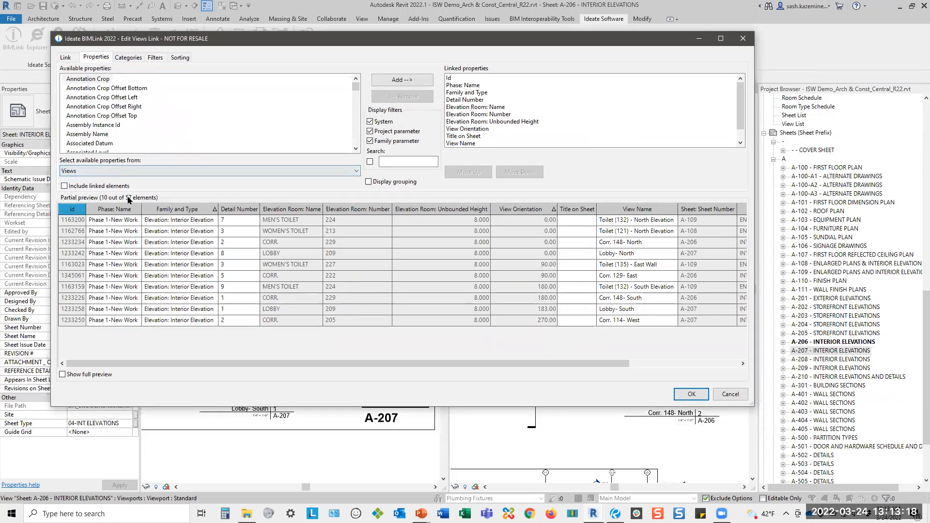
Review the property filters and the sorting rules of the QC-Views-Interior_Audit link.
left_click(155, 57)
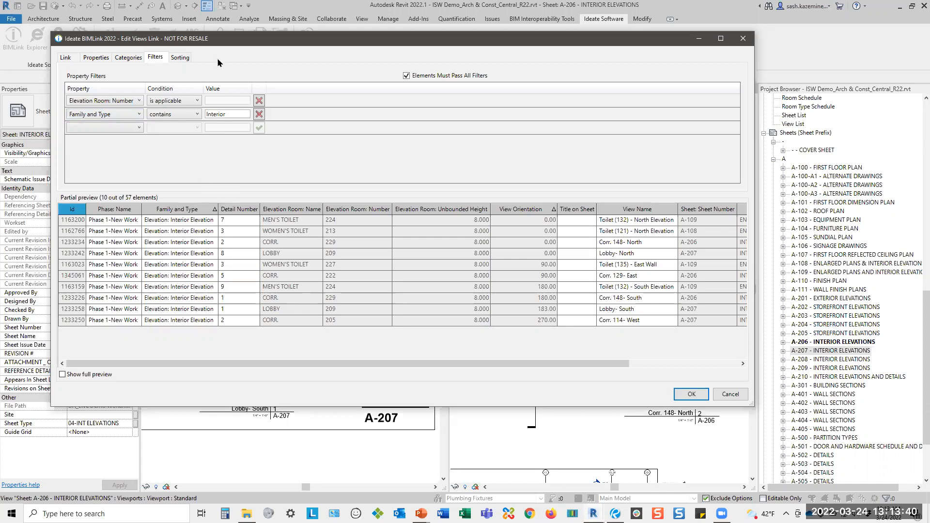
left_click_drag(223, 45, 204, 33)
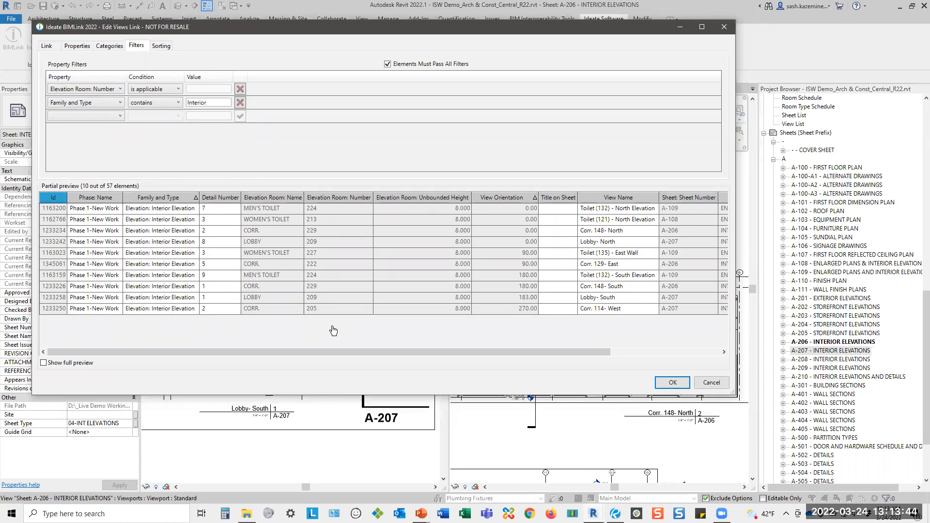
left_click(164, 48)
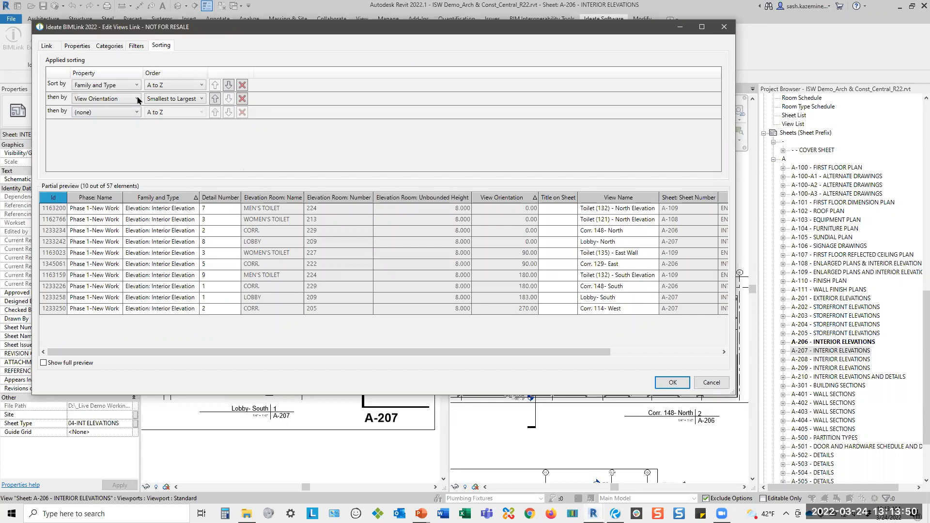
Review the link's linked properties and inspect all preview columns through Sheet: Sheet Name, widening the dialog and the Elevation Room: Name column.
left_click(77, 47)
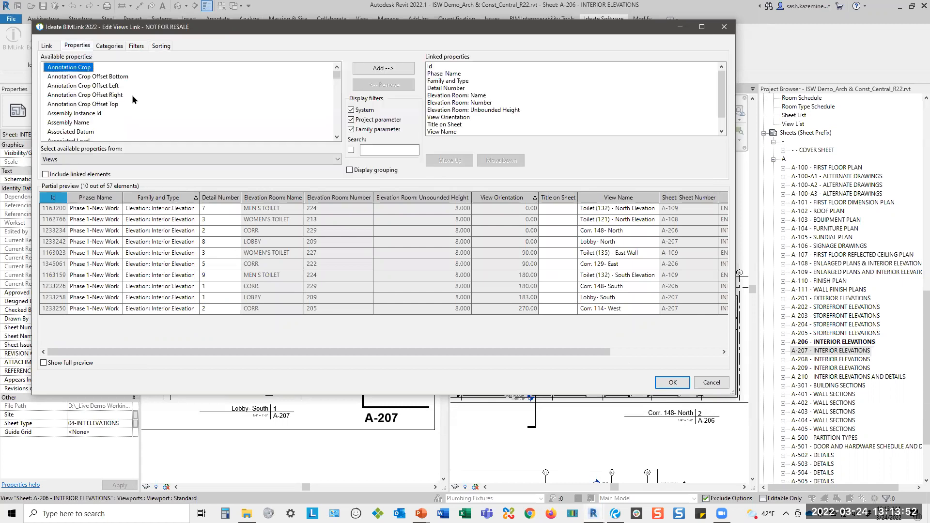
left_click_drag(720, 97, 720, 112)
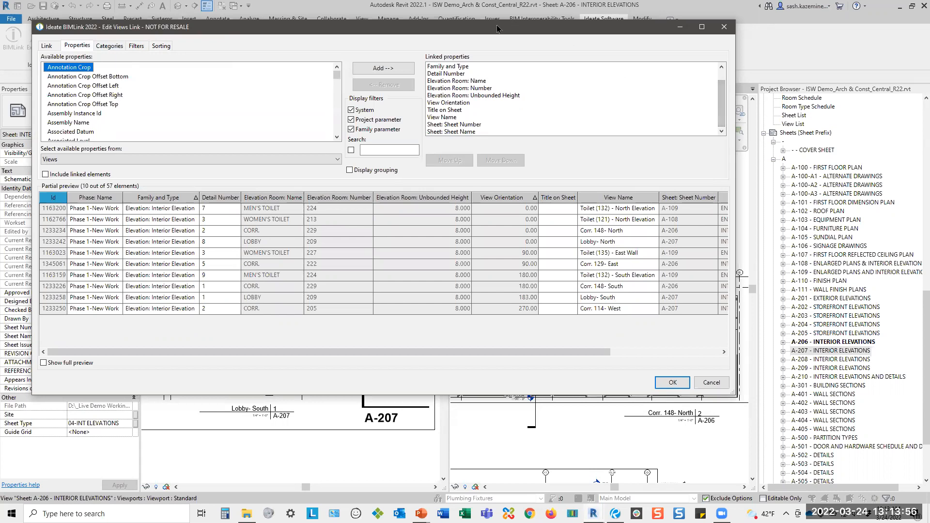
left_click_drag(496, 26, 476, 13)
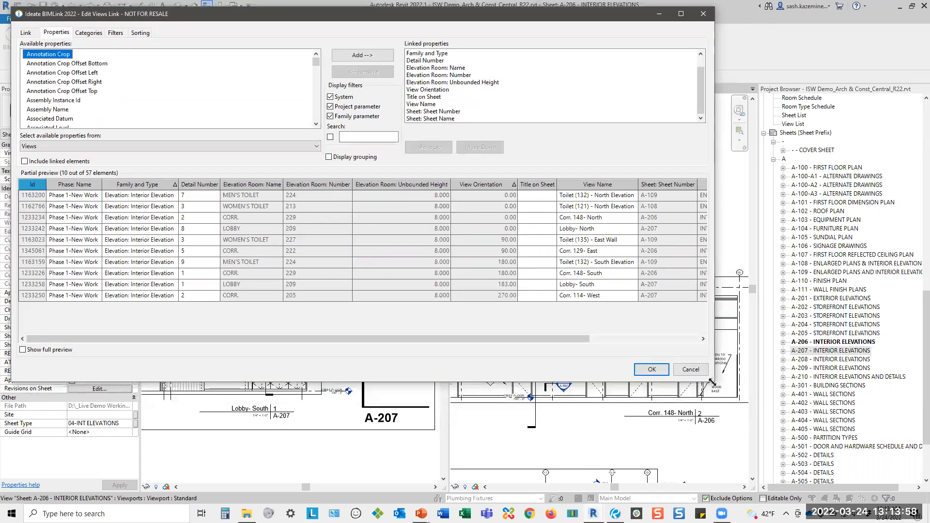
left_click_drag(712, 382, 832, 435)
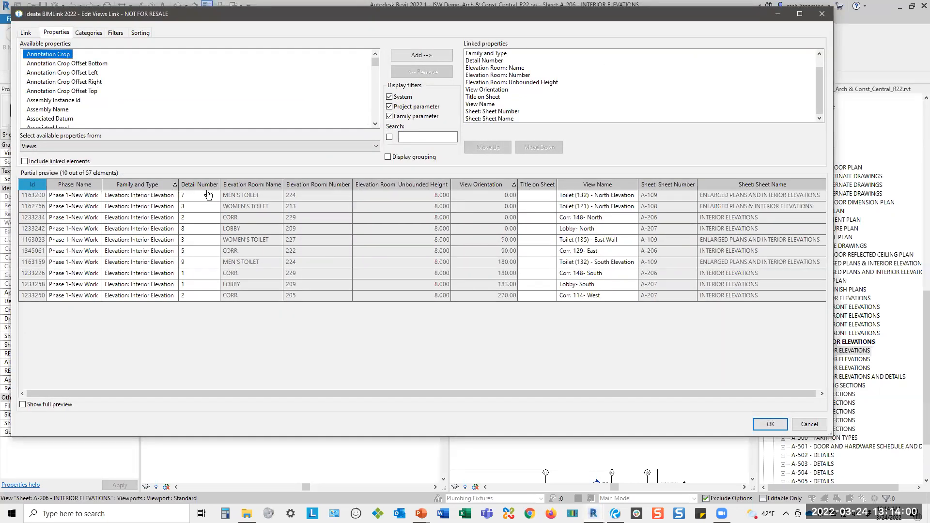
left_click(279, 193)
left_click_drag(283, 184, 291, 184)
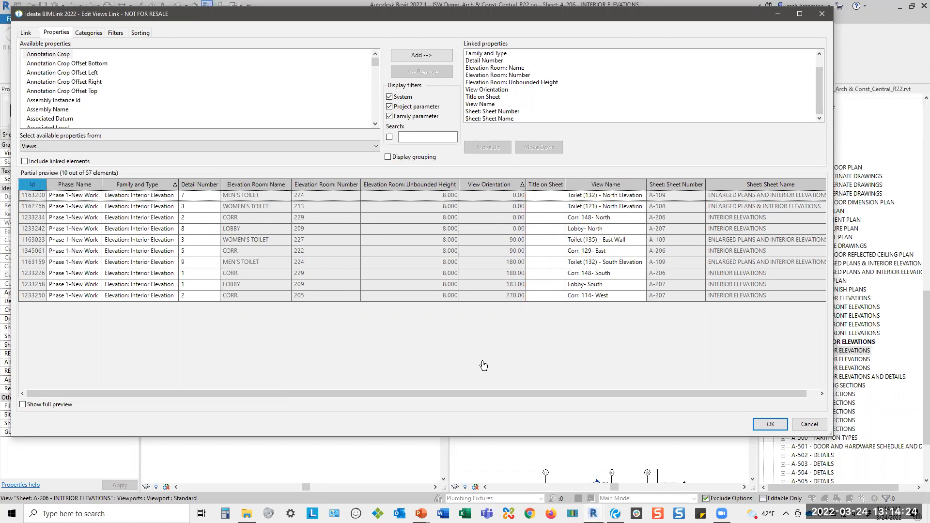
left_click_drag(470, 394, 548, 393)
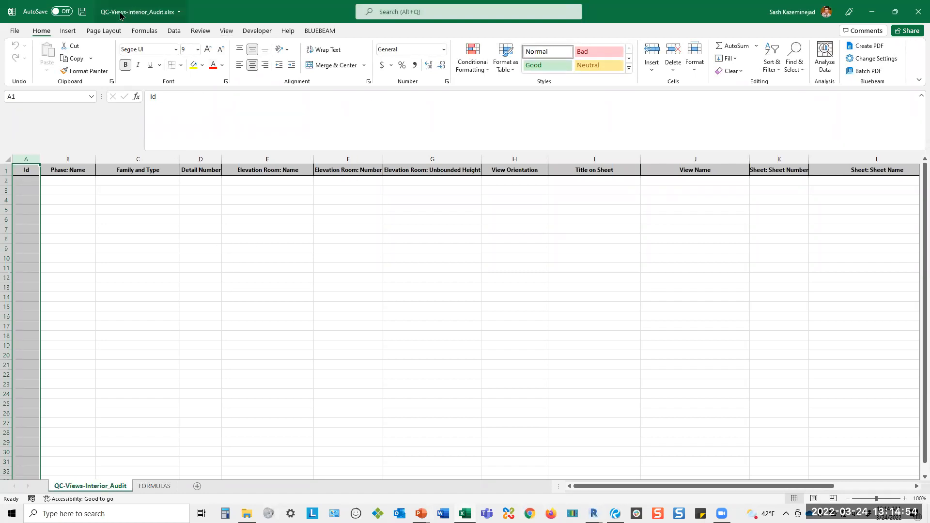
In Excel, examine the view orientation formula on the FORMULAS sheet of QC-Views-Interior_Audit.xlsx, return to the audit sheet and close the workbook.
left_click(430, 335)
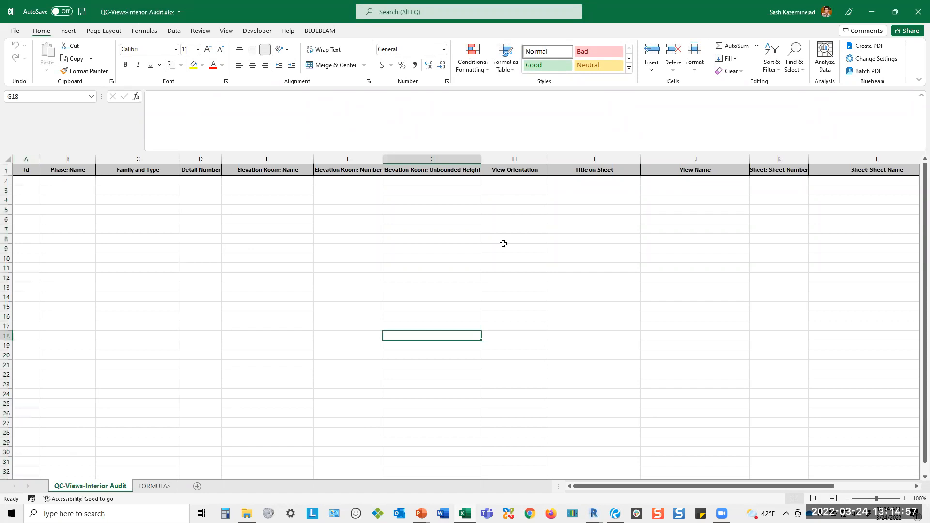
left_click(162, 488)
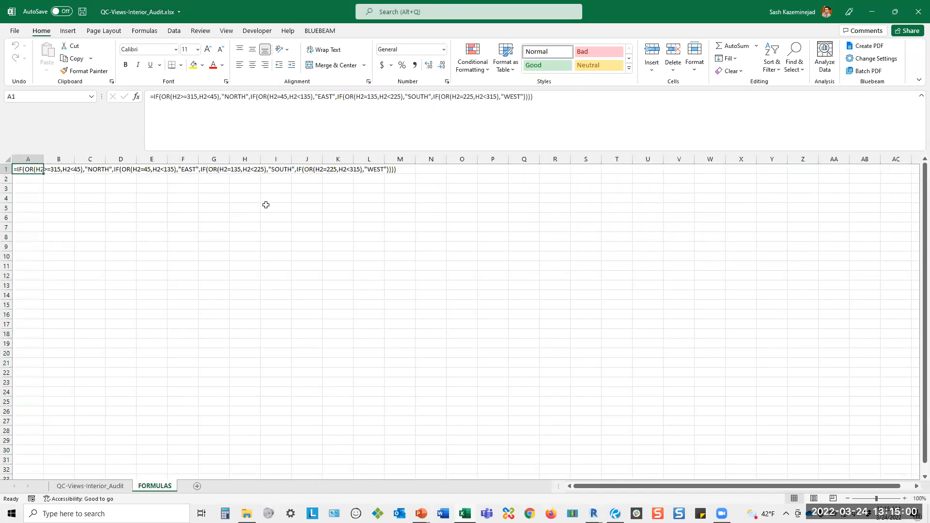
left_click(92, 486)
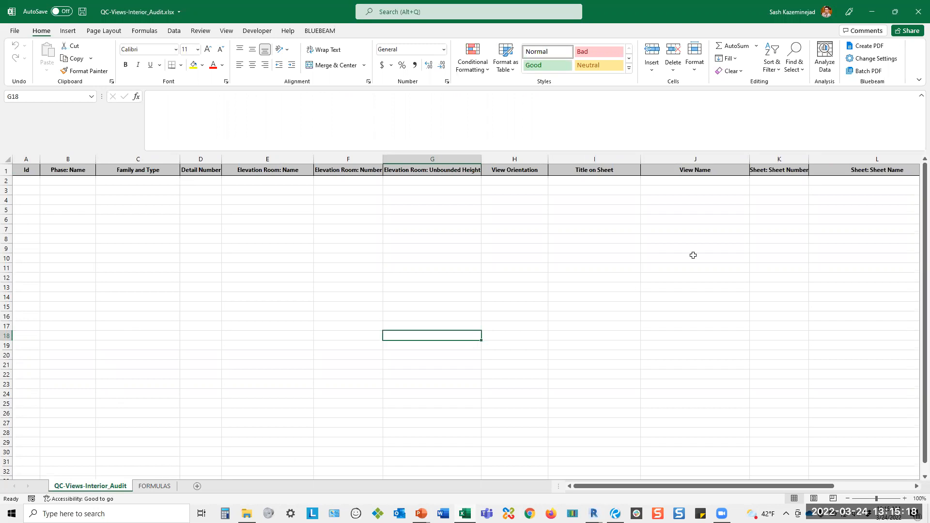
left_click(916, 20)
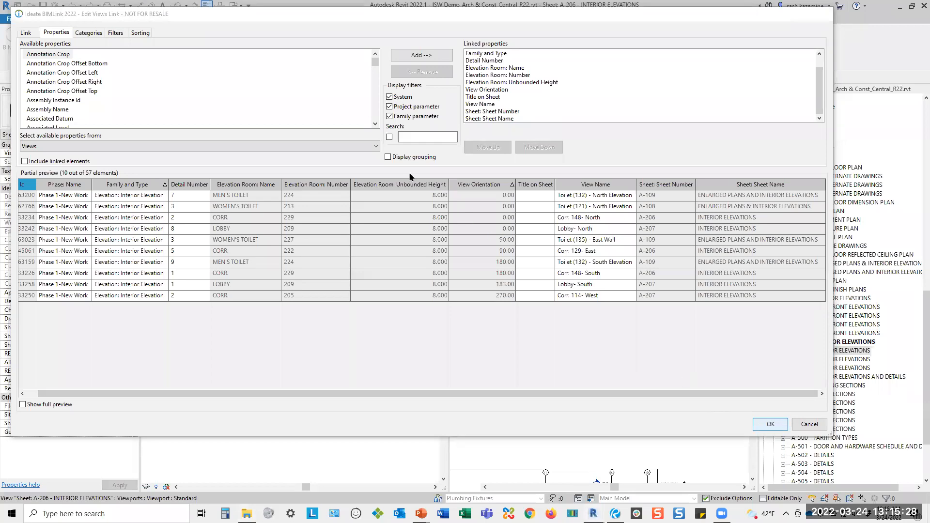
Export the QC-Views-Interior_Audit link to QC-Views-Interior_Audit.xlsx, overwriting the existing worksheet, and open the exported file in Excel.
left_click(761, 428)
left_click(574, 213)
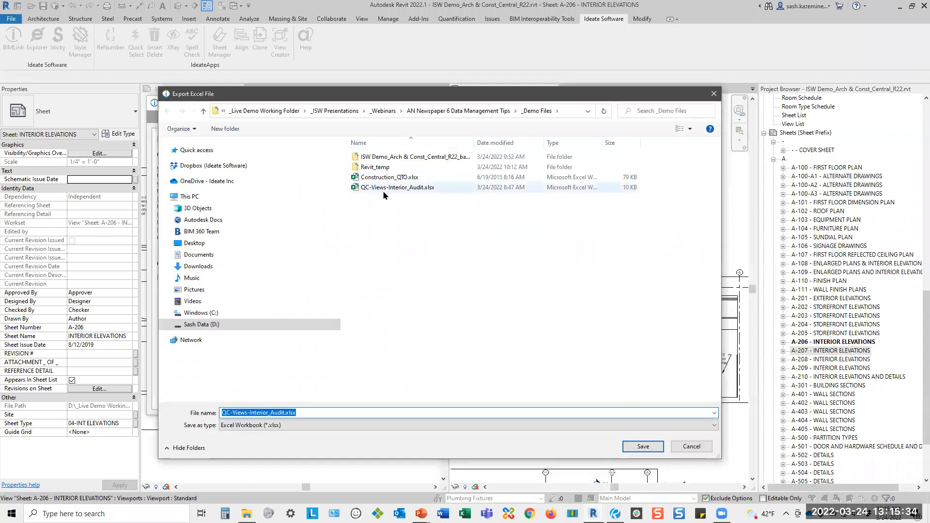
left_click(383, 187)
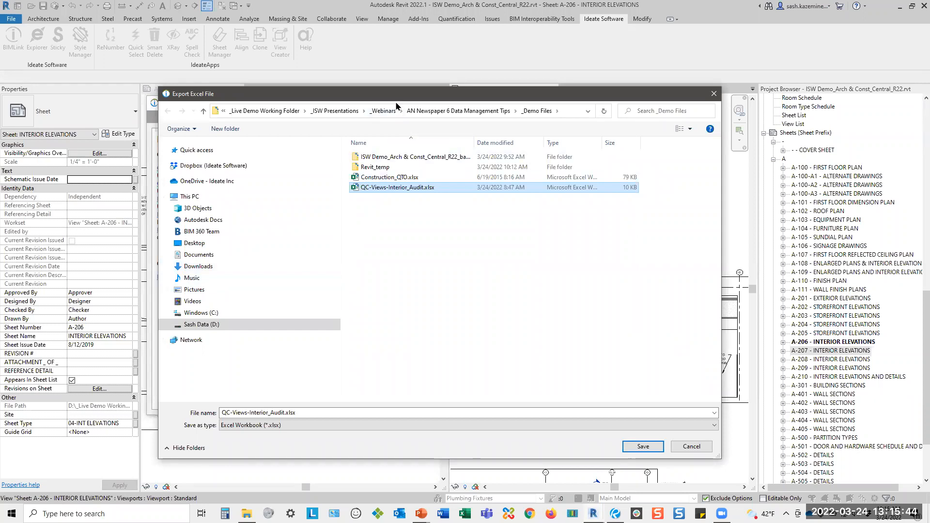
left_click_drag(396, 105, 372, 252)
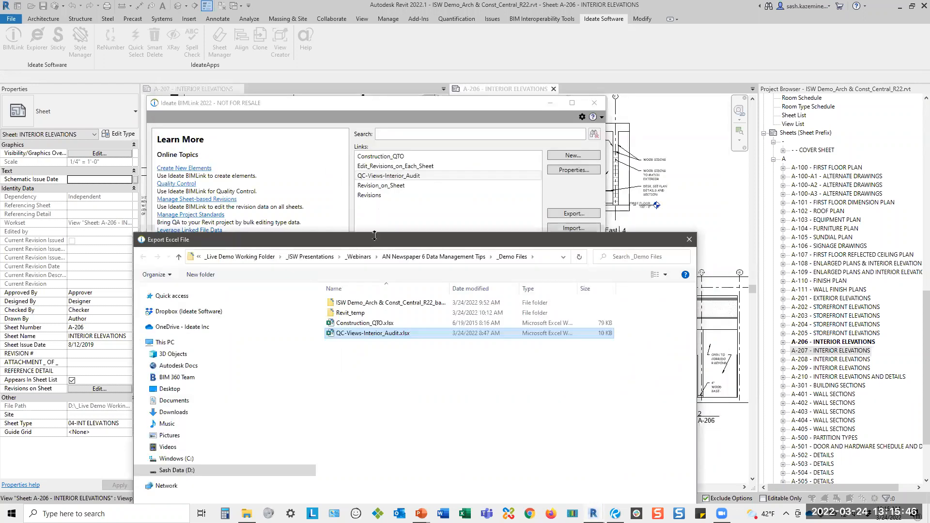
left_click_drag(369, 242, 353, 81)
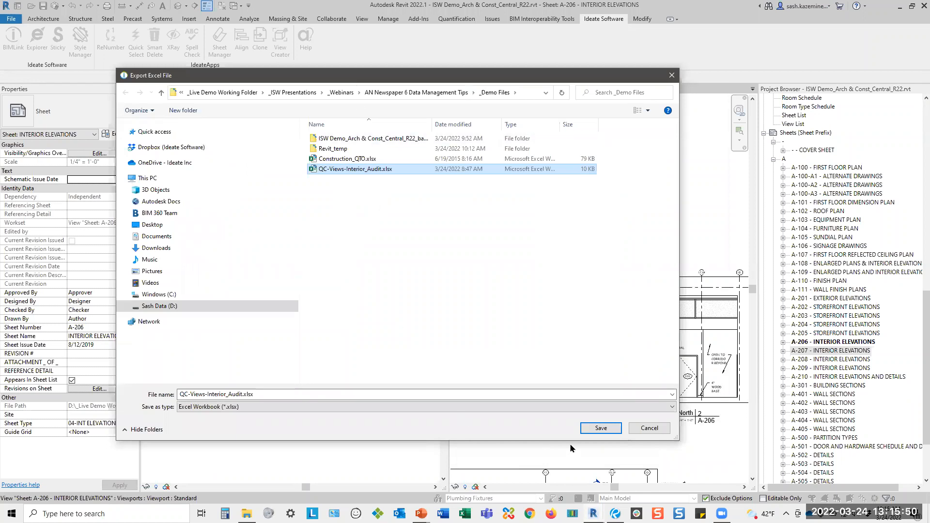
left_click(590, 431)
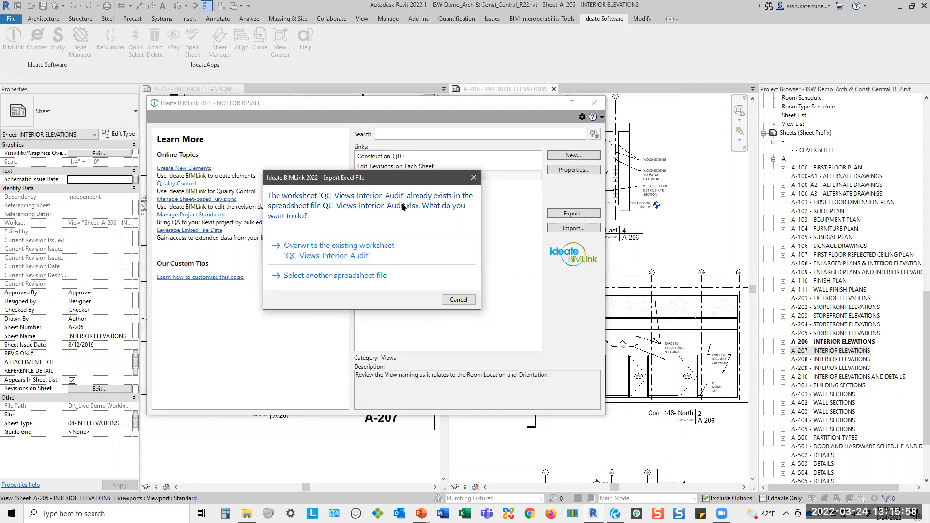
left_click(323, 253)
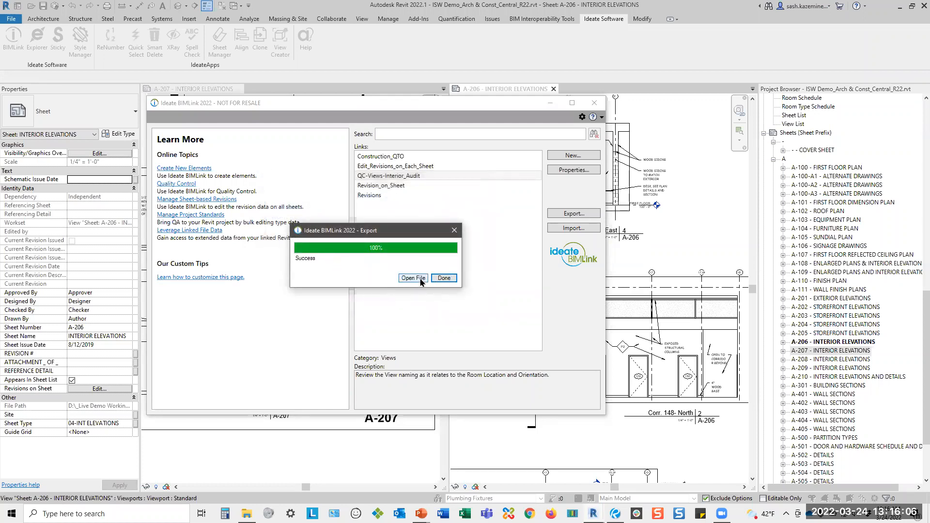
left_click(419, 280)
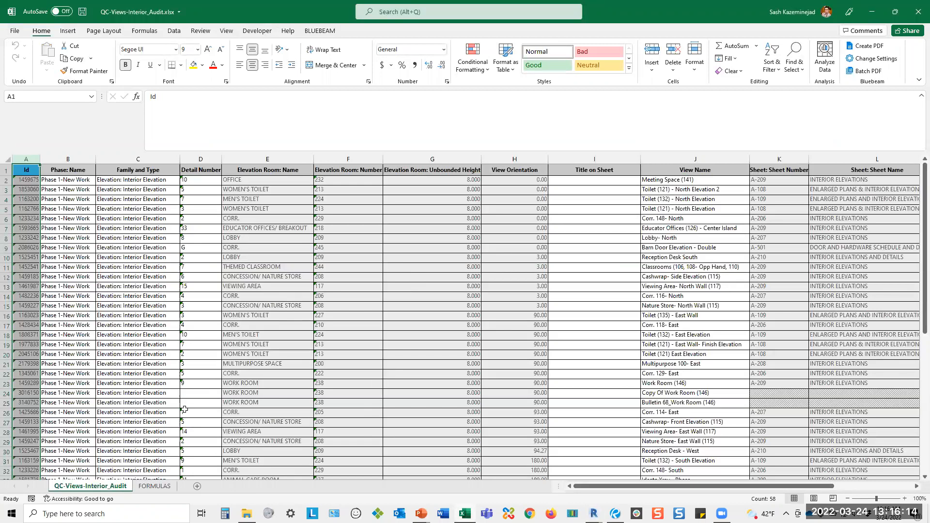
Examine the orientation formula on the FORMULAS sheet and the View Orientation values on the QC-Views-Interior_Audit sheet.
left_click(157, 488)
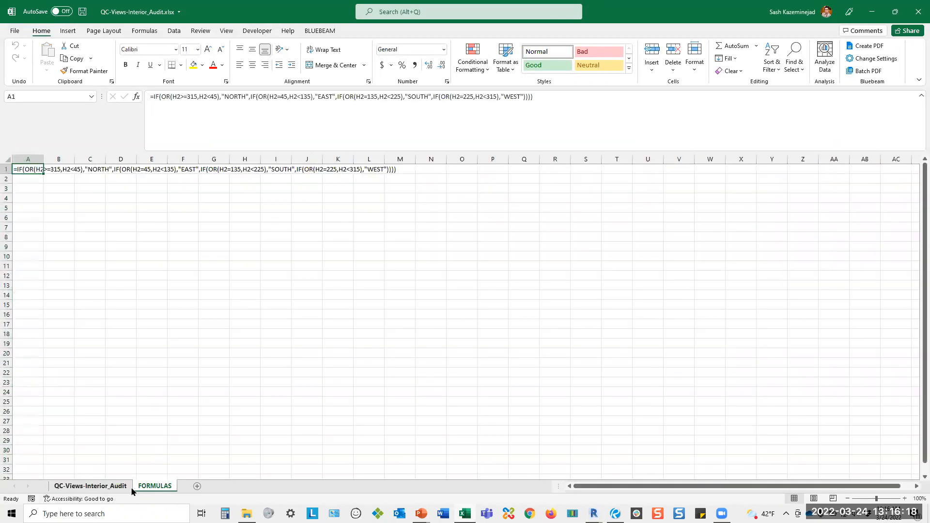
left_click(92, 486)
left_click(509, 159)
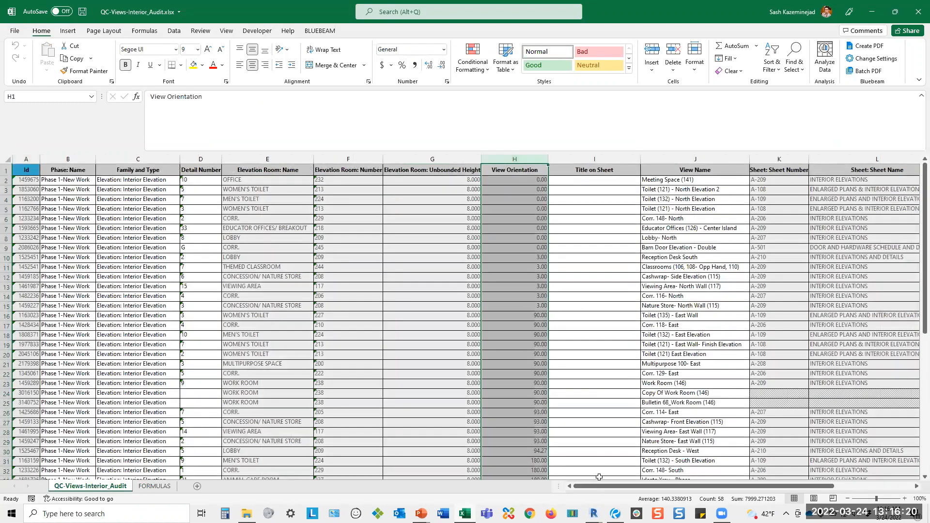
left_click_drag(602, 486, 702, 492)
left_click_drag(372, 179, 373, 378)
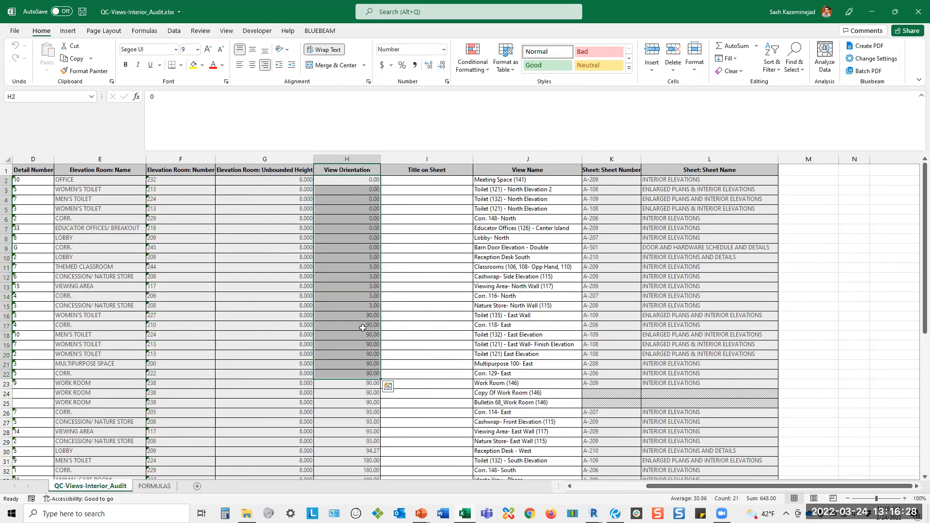
Copy the nested IF orientation formula from cell A1 of the FORMULAS sheet into cell M2 of the QC-Views-Interior_Audit sheet.
left_click(165, 486)
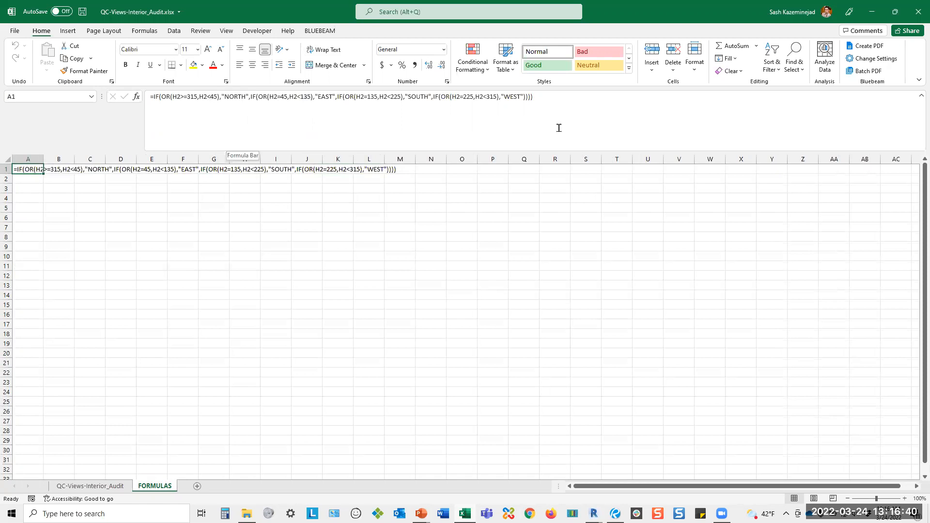
left_click_drag(565, 97, 143, 94)
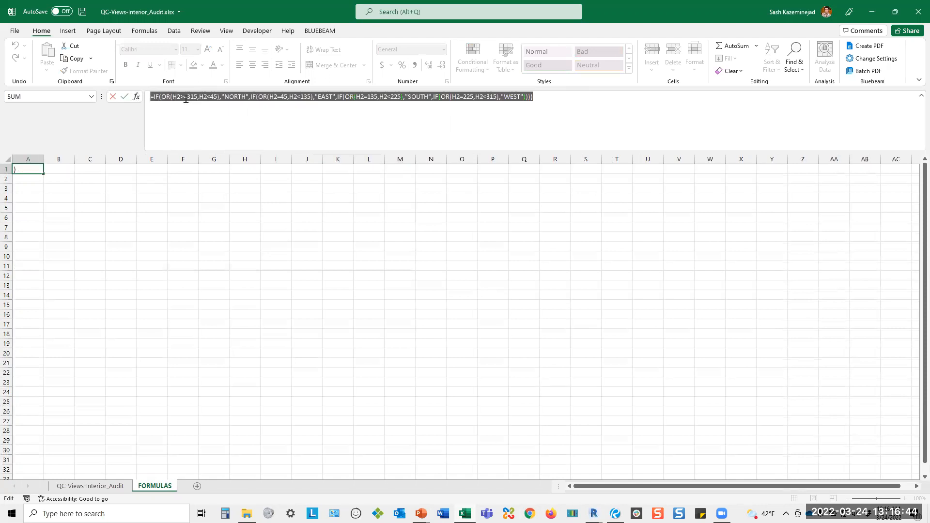
left_click(75, 59)
key("Escape")
left_click(78, 486)
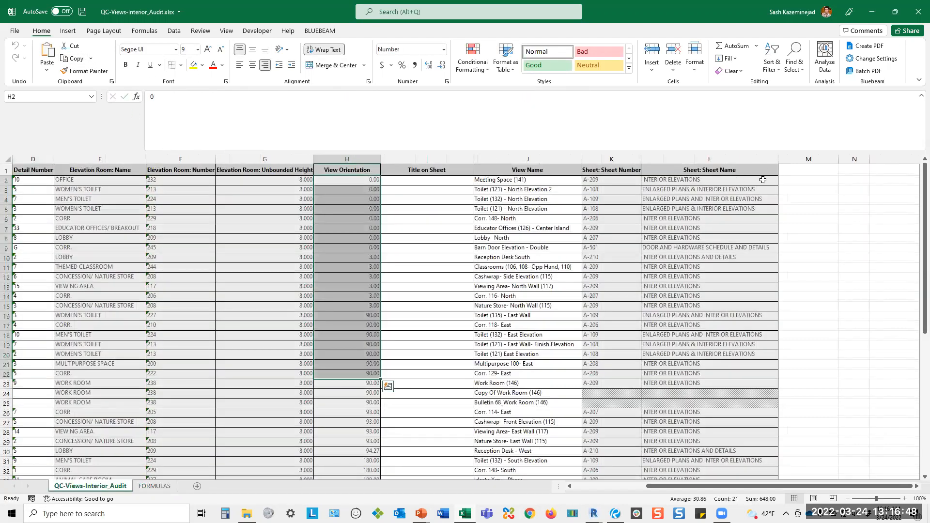
left_click(789, 179)
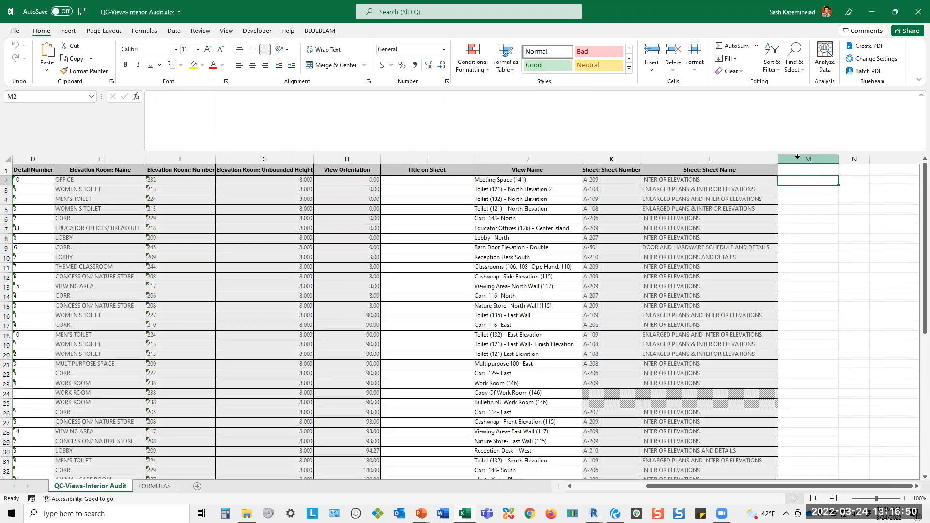
right_click(796, 181)
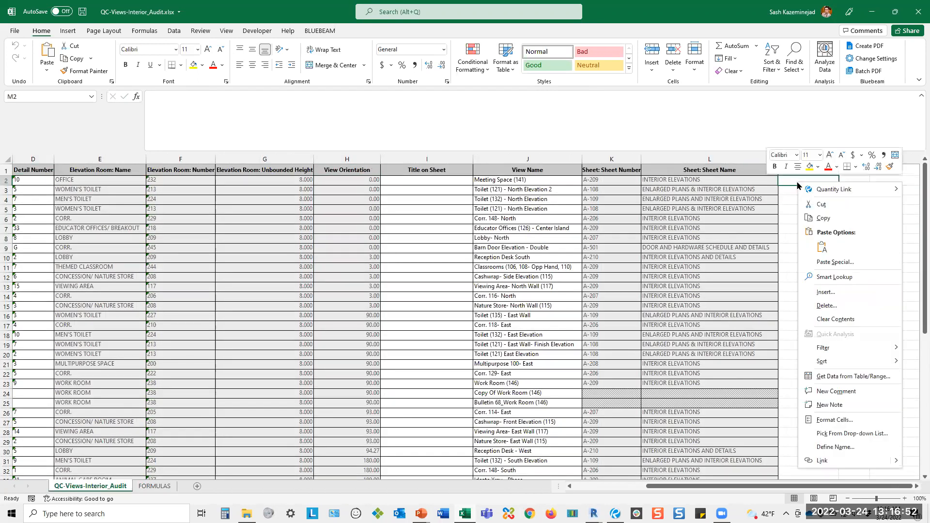
left_click(815, 241)
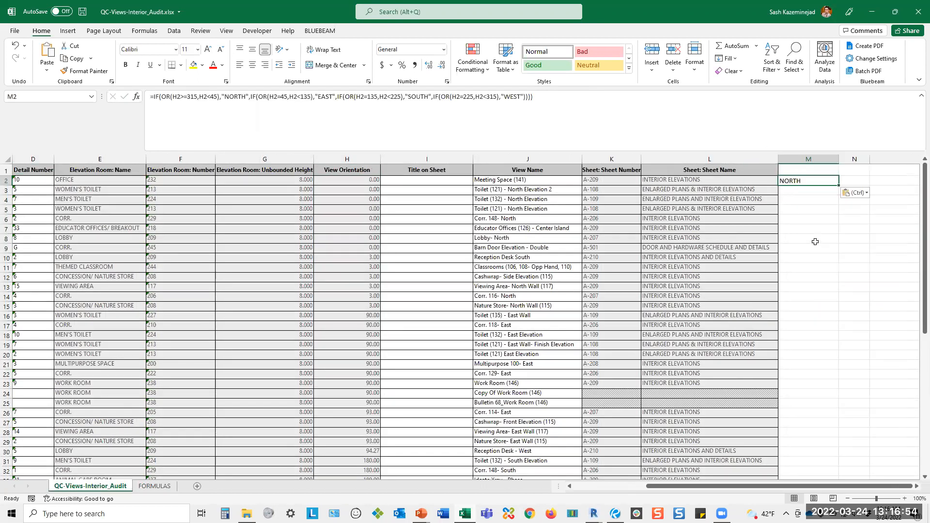
Check which cell the formula in M2 refers to and fill it down column M through row 58.
left_click(500, 96)
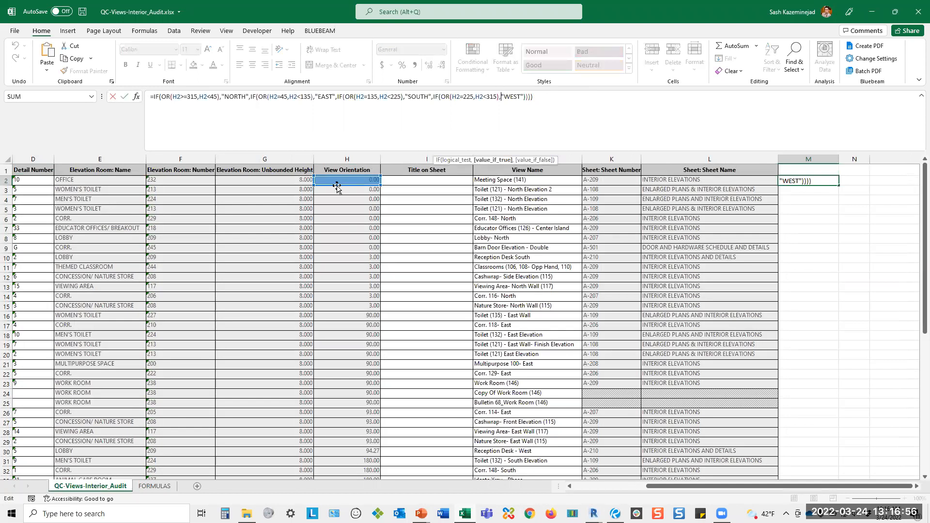
key("Escape")
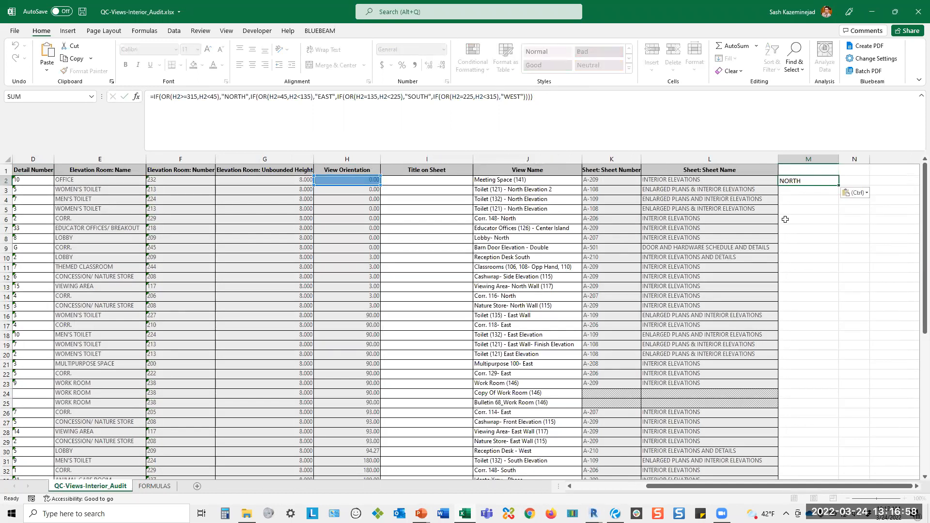
left_click_drag(838, 185, 830, 463)
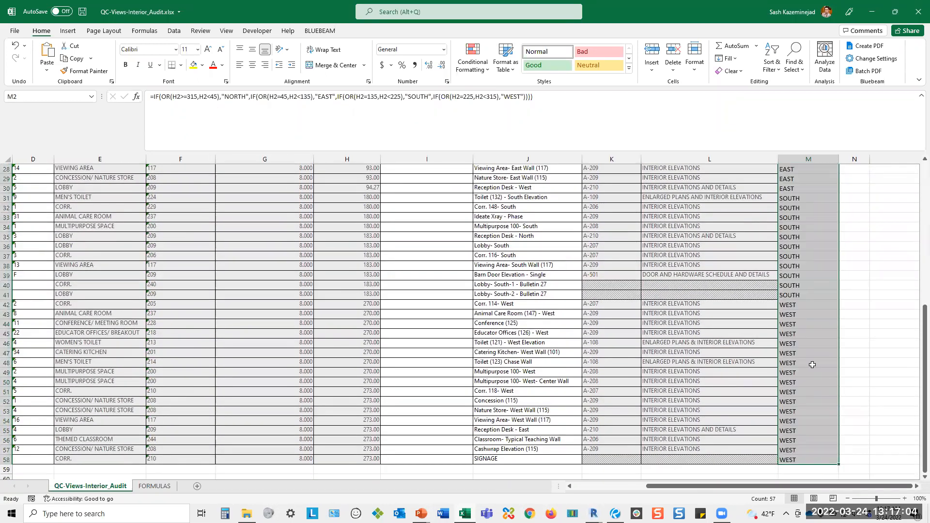
scroll(812, 365, "up", 9)
Widen column N and narrow the Elevation Room: Unbounded Height and Family and Type columns.
left_click_drag(870, 161, 920, 161)
left_click(848, 499)
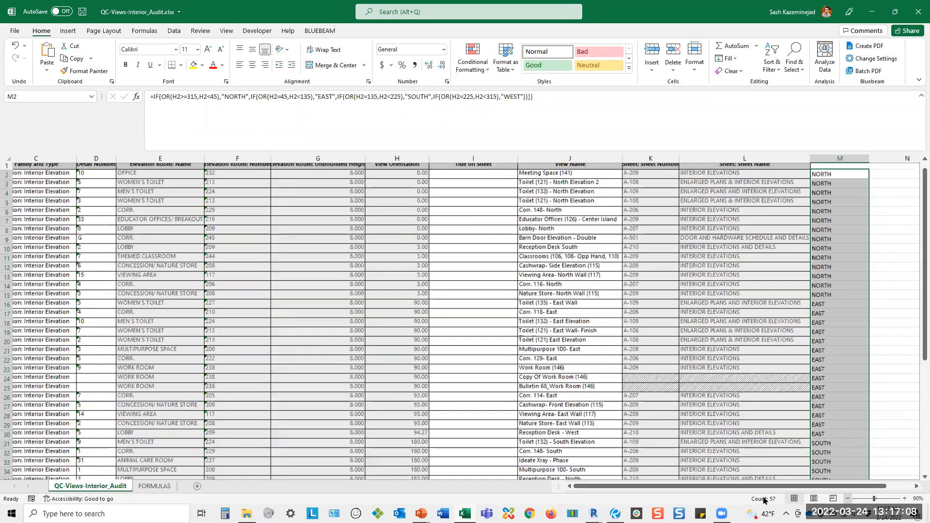
left_click_drag(775, 488, 830, 488)
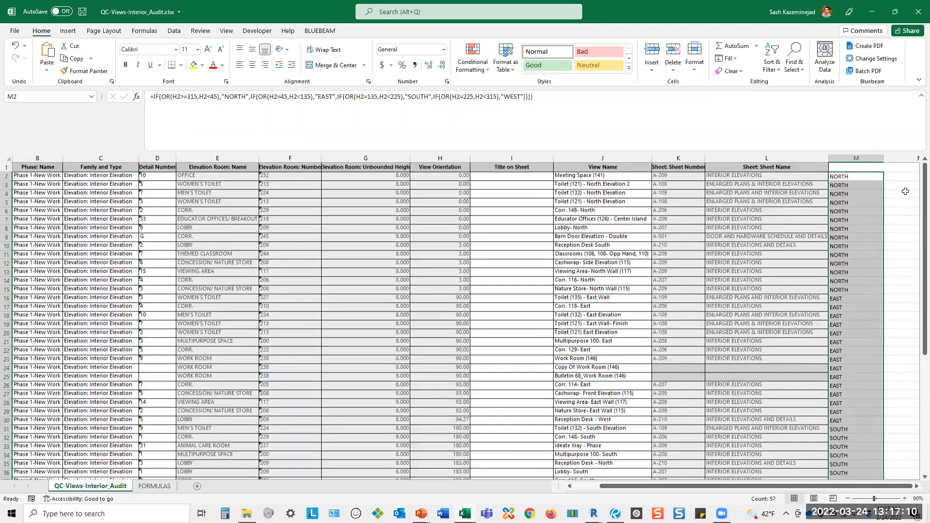
left_click(901, 177)
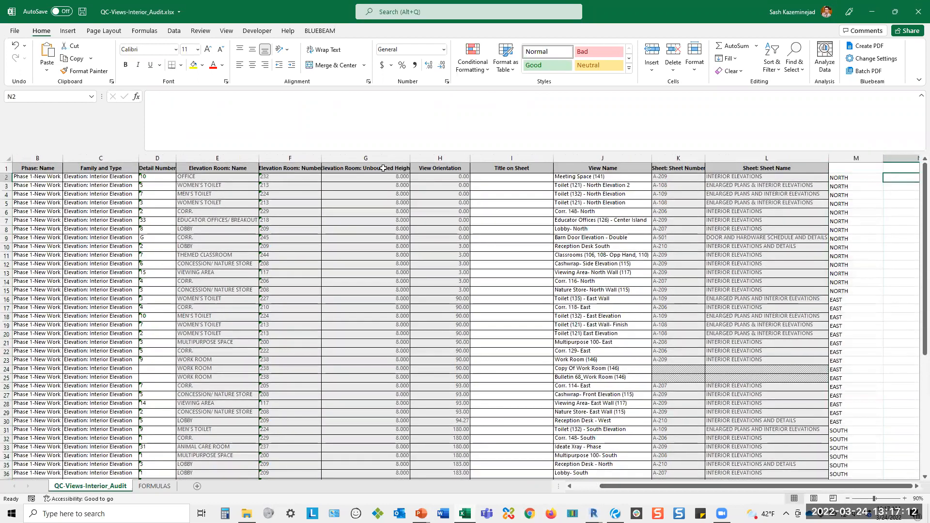
left_click_drag(412, 160, 377, 159)
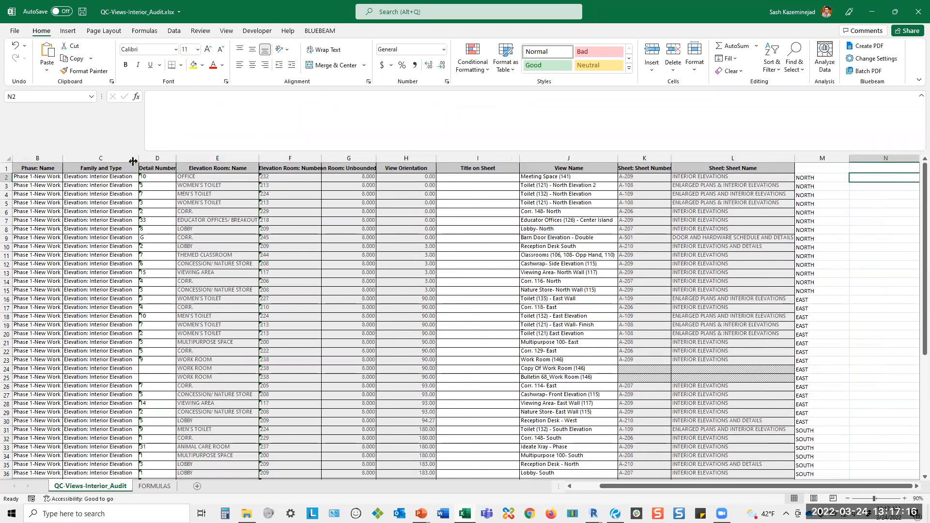
left_click_drag(138, 159, 126, 160)
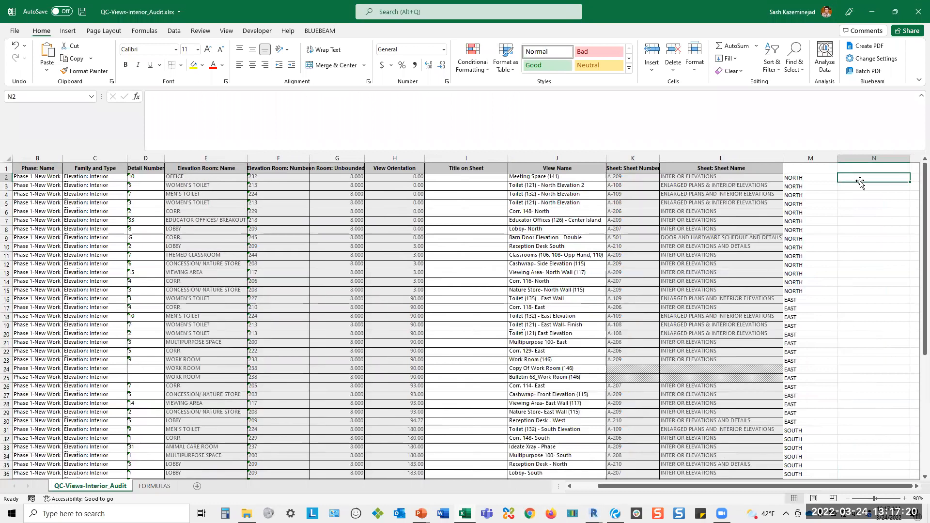
Enter =UPPER(E2&" "&F2&"-"&M2) in cell N2 to combine room name, room number and orientation in capitals.
type("=upper")
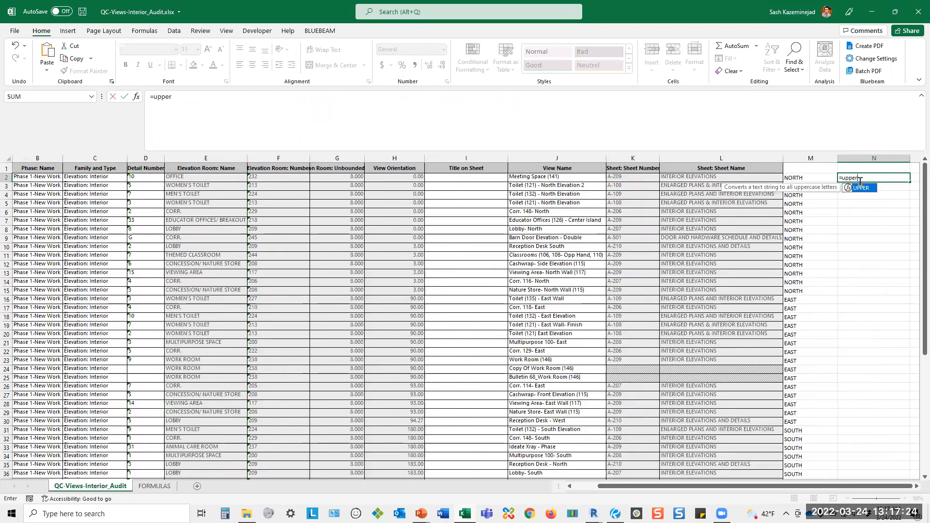
type("(")
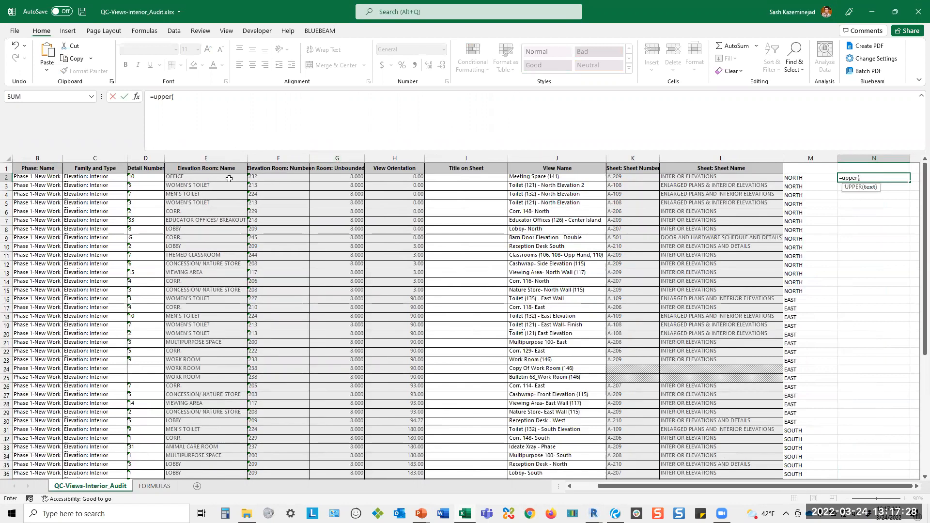
left_click(186, 177)
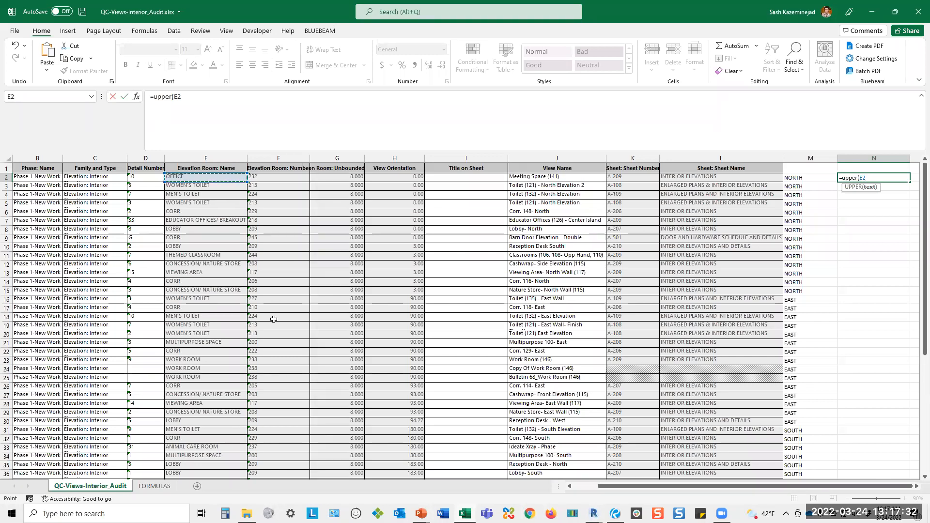
type("&")
type("\" \"&")
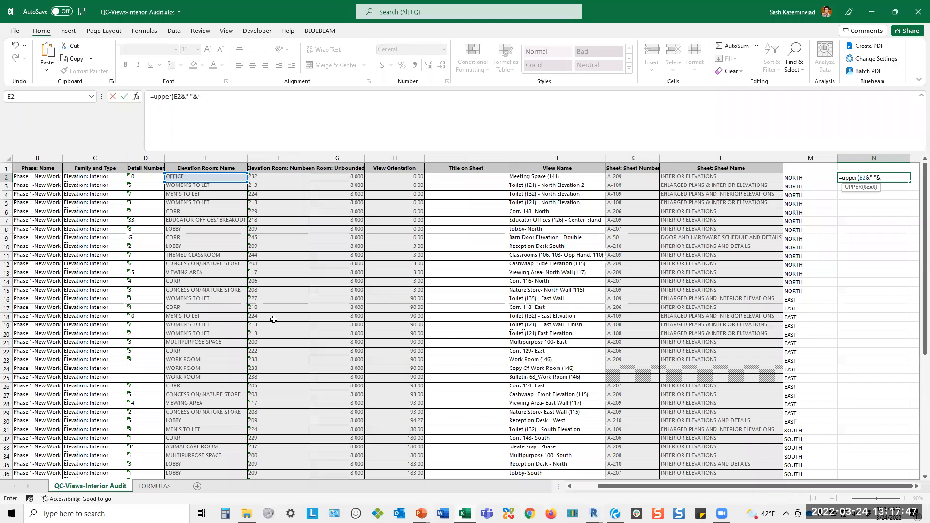
left_click(267, 178)
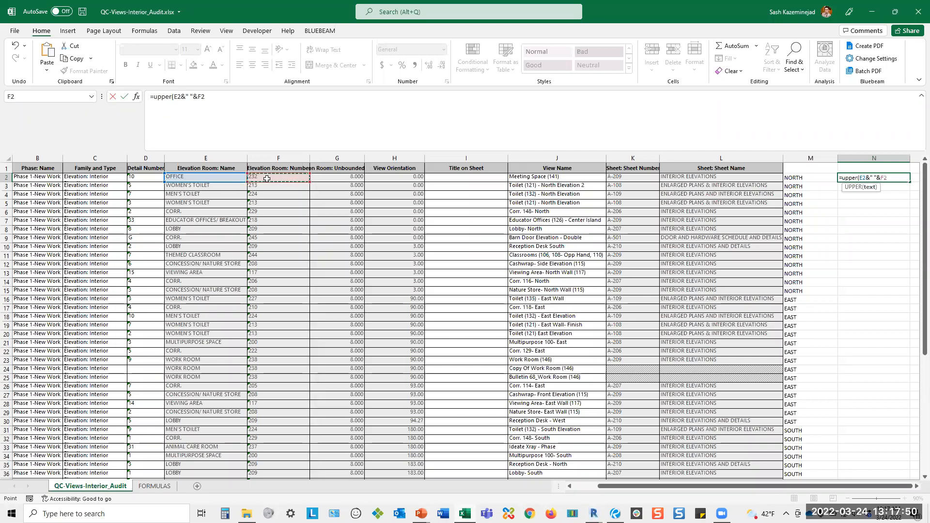
type("&F2&\"-\"&")
left_click(816, 177)
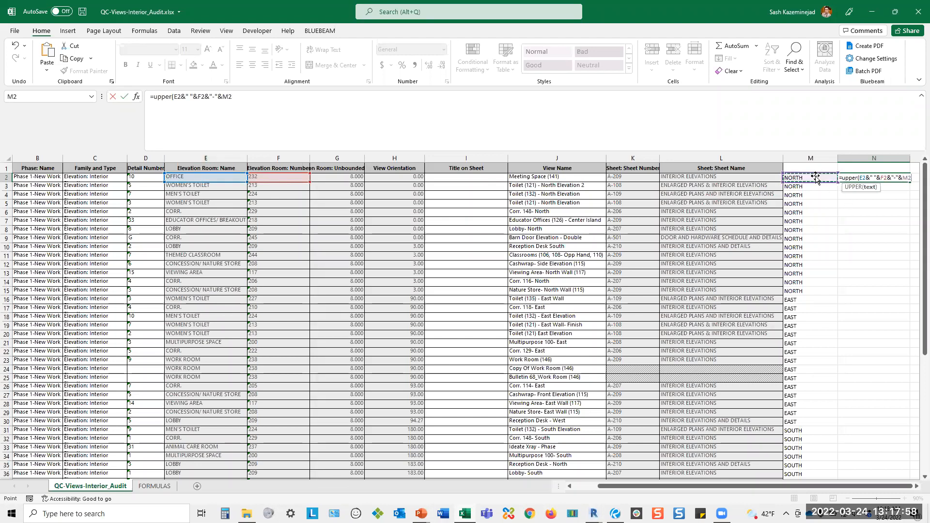
type(")")
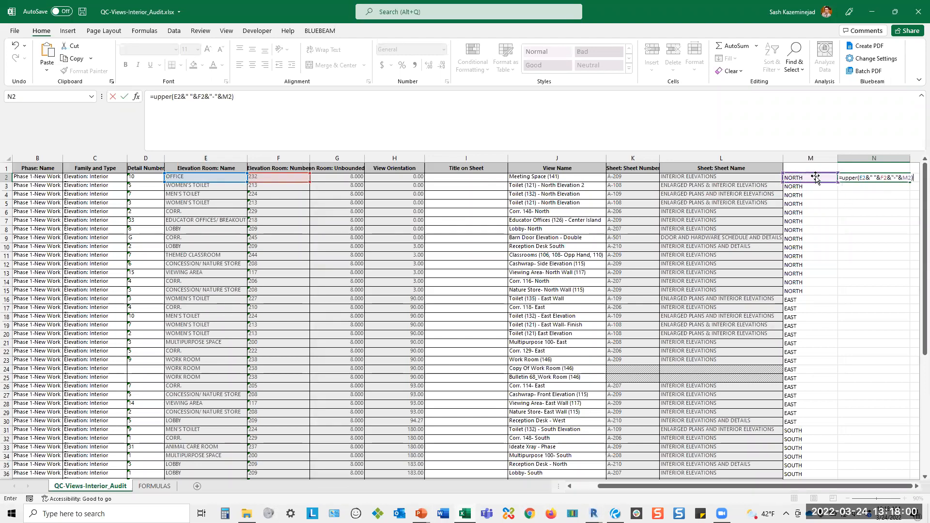
key("Return")
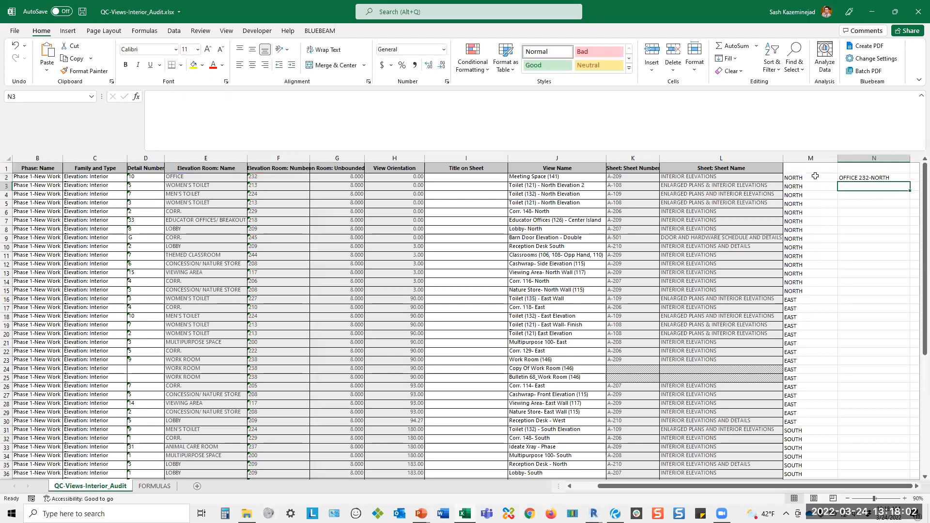
Fill the combined name formula from N2 down column N through row 58.
left_click(865, 178)
left_click_drag(910, 181, 902, 474)
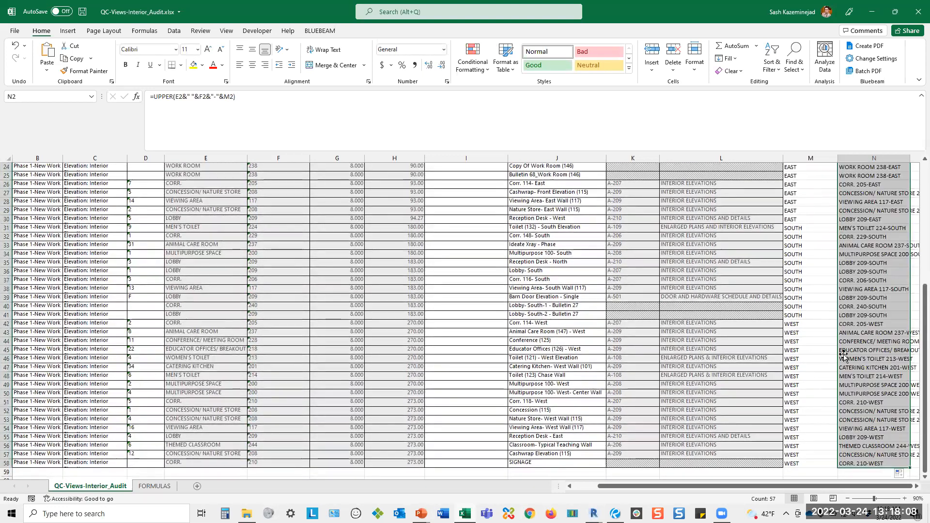
scroll(859, 281, "up", 8)
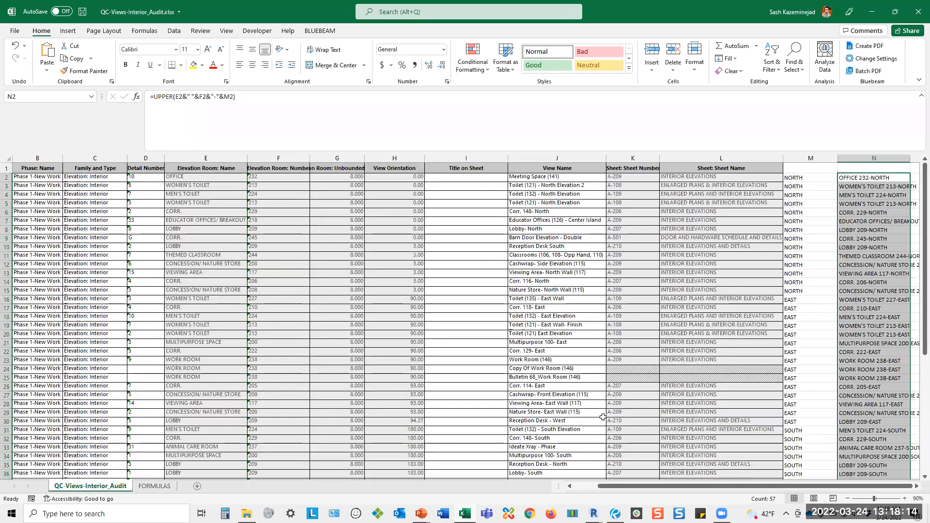
Switch to Revit to look at the QC-Views-Interior_Audit link in Ideate BIMLink and return to the Excel workbook.
left_click(593, 513)
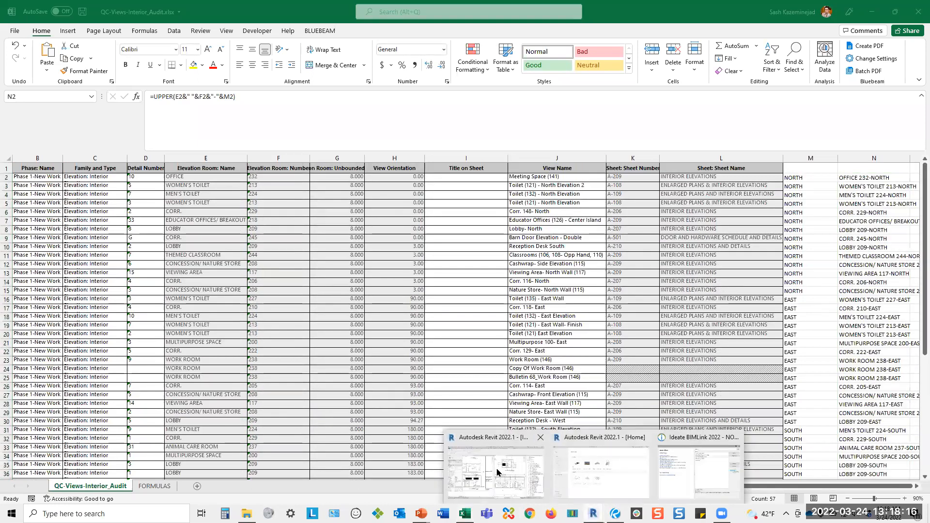
left_click(698, 468)
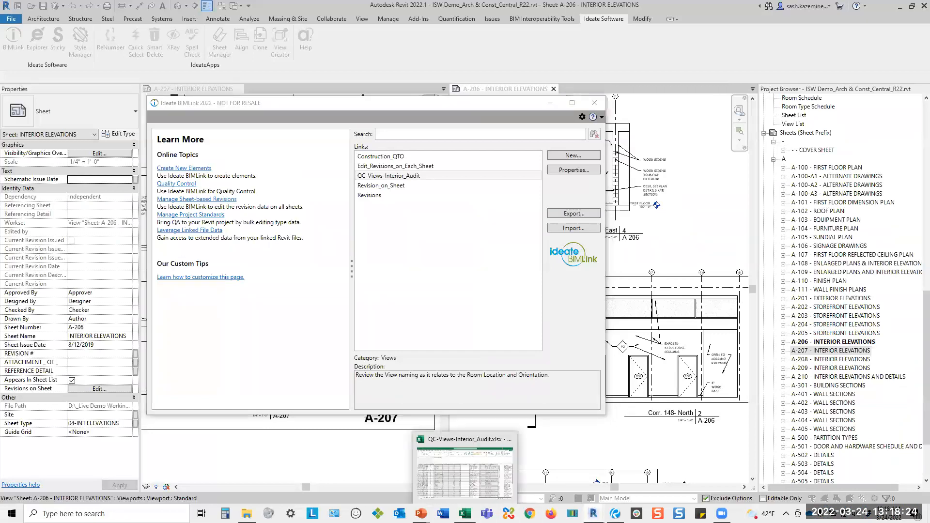
left_click(464, 513)
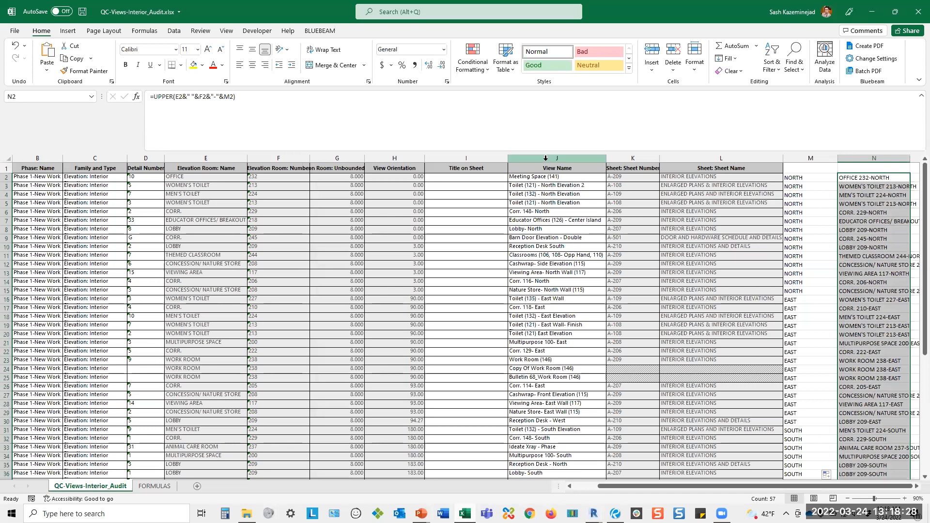
Highlight duplicate values among the combined names in column N with Light Red Fill with Dark Red Text and review them.
left_click(477, 63)
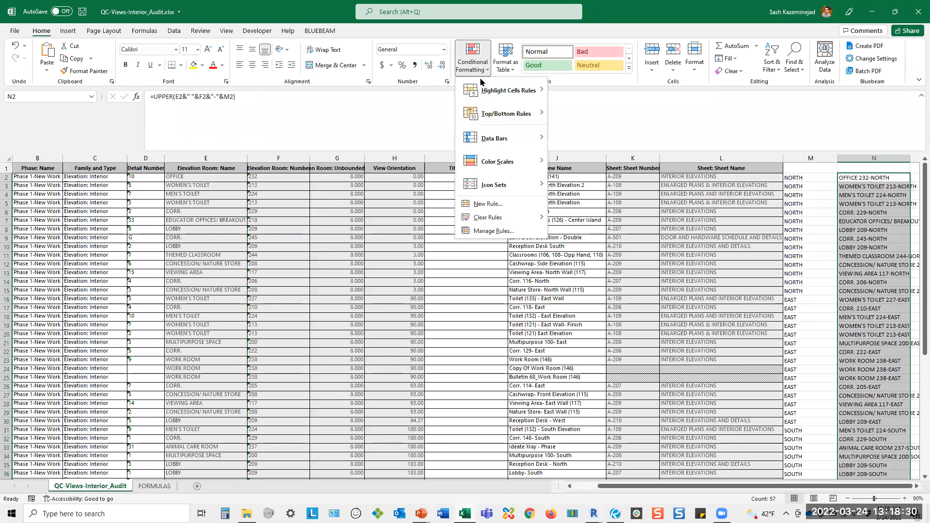
mouse_move(485, 93)
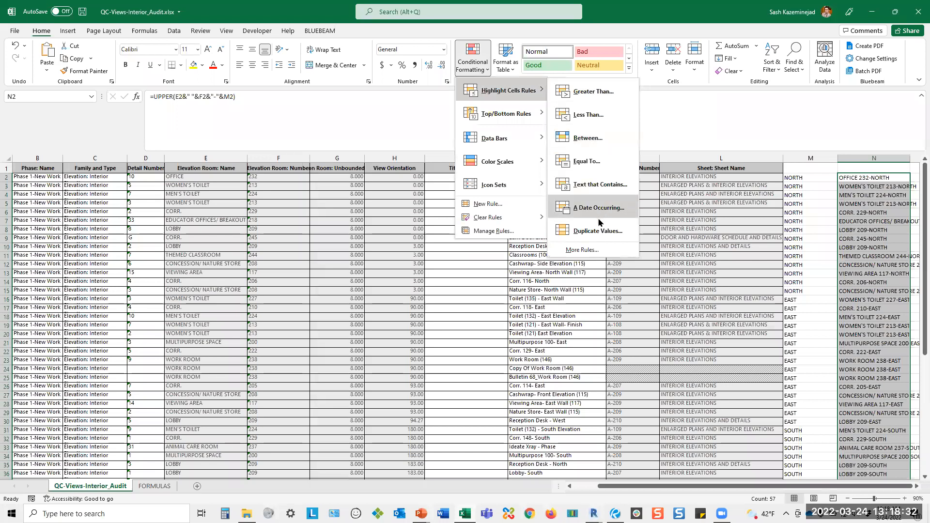
left_click(651, 249)
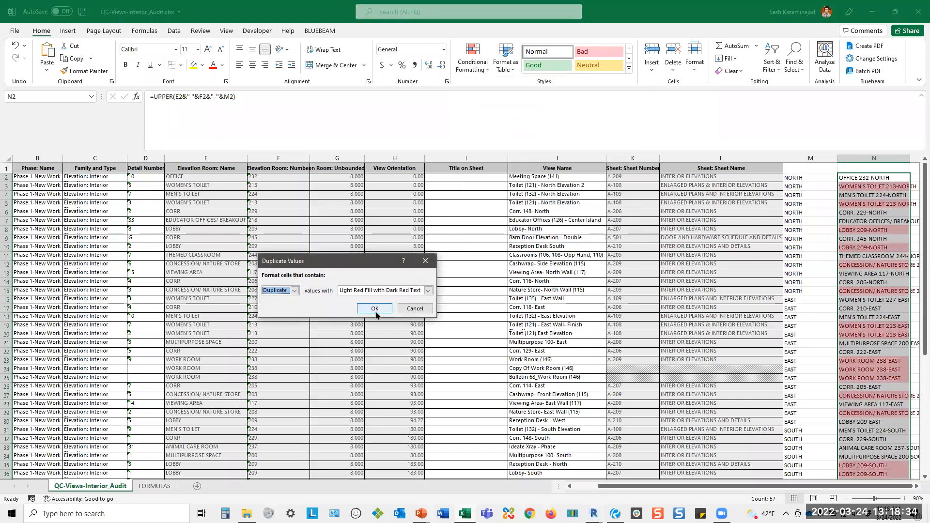
left_click(375, 307)
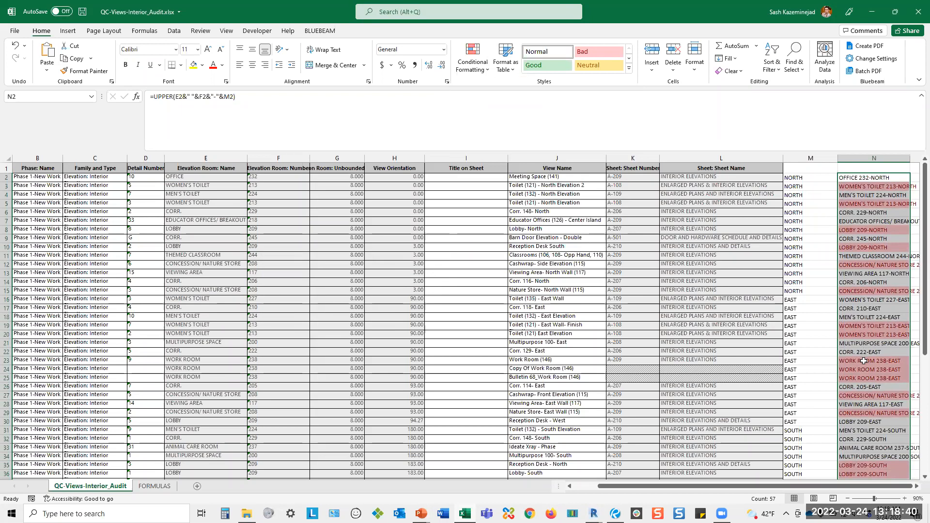
scroll(856, 420, "down", 3)
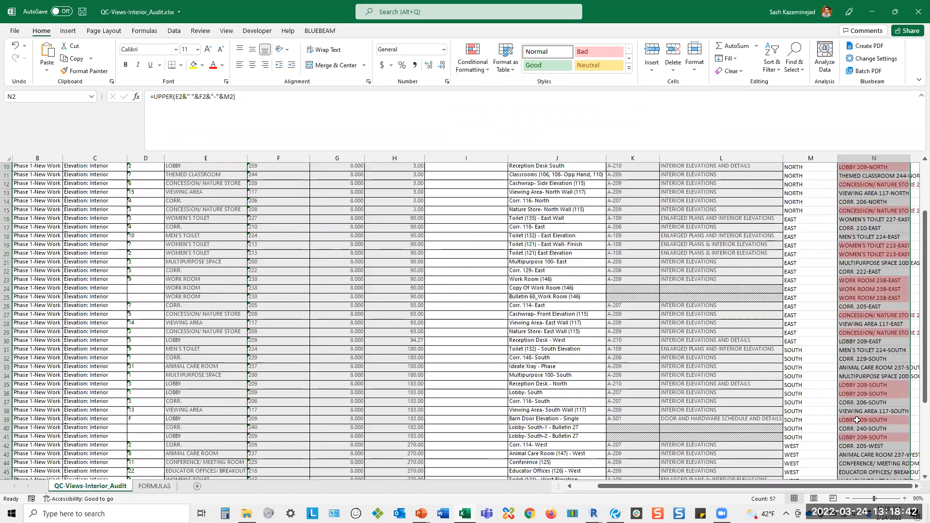
scroll(856, 420, "up", 2)
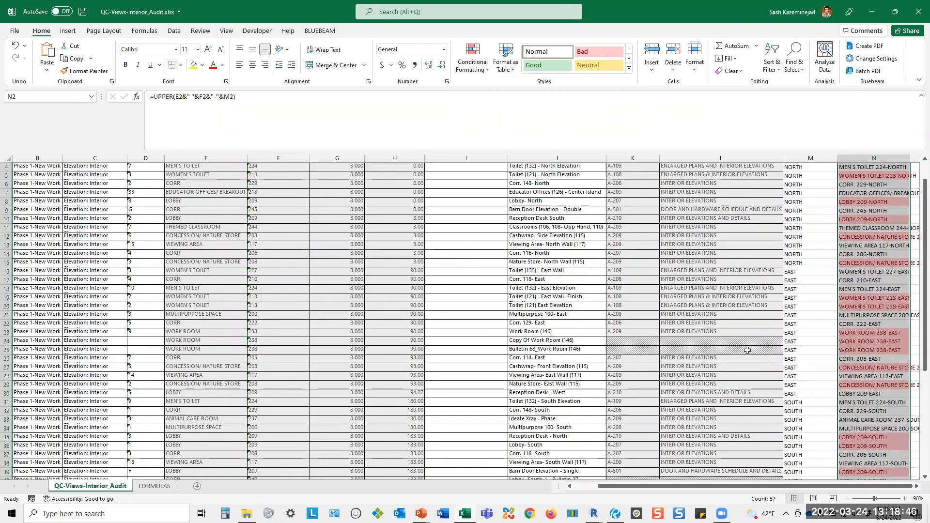
scroll(183, 182, "up", 1)
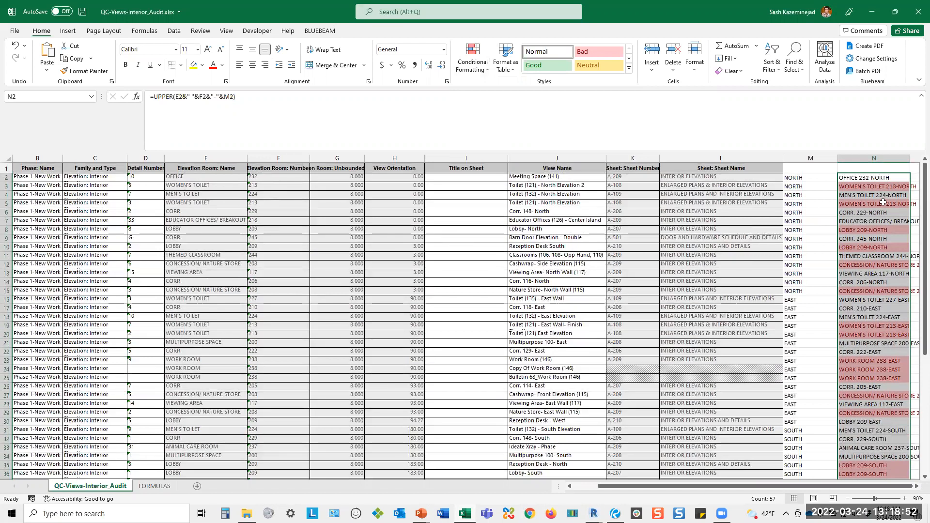
Paste the combined names from column N as values into the Title on Sheet column starting at I2, and widen column I.
left_click(71, 58)
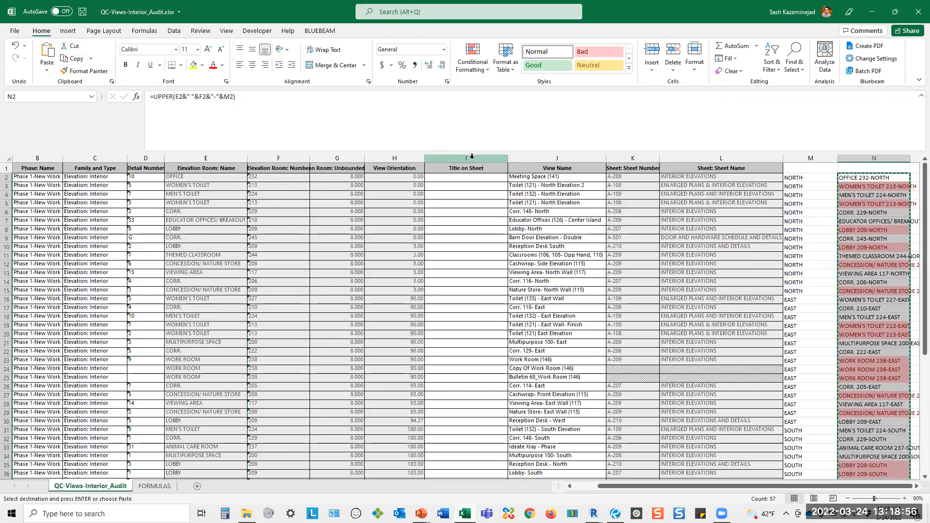
left_click(463, 186)
left_click(462, 177)
left_click(46, 70)
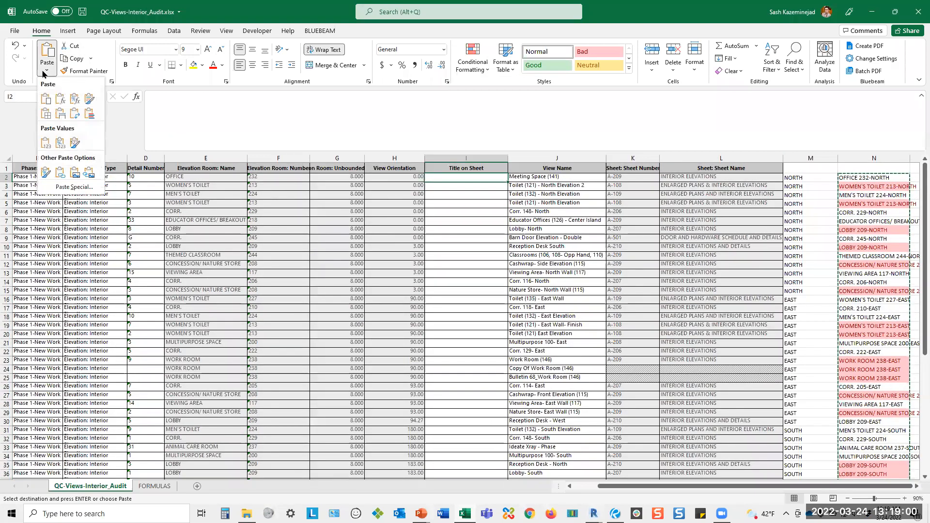
left_click(45, 142)
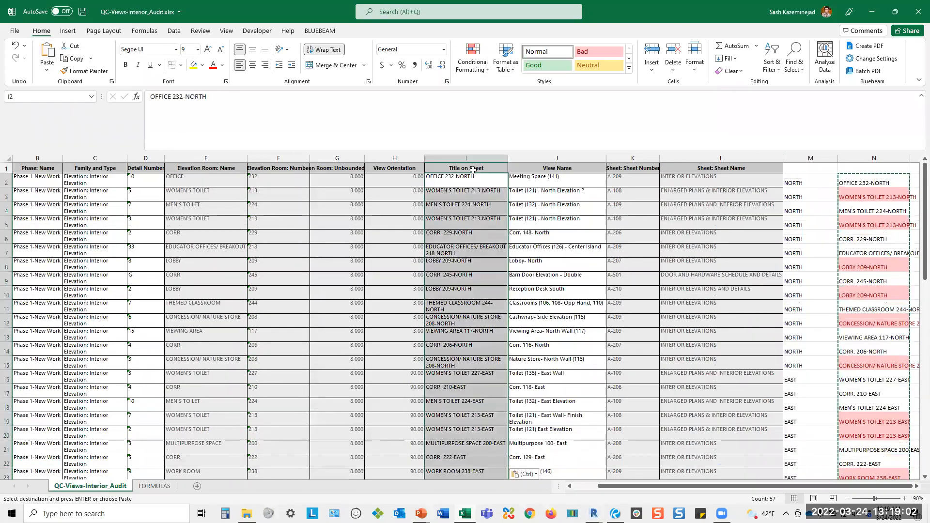
left_click_drag(507, 158, 540, 158)
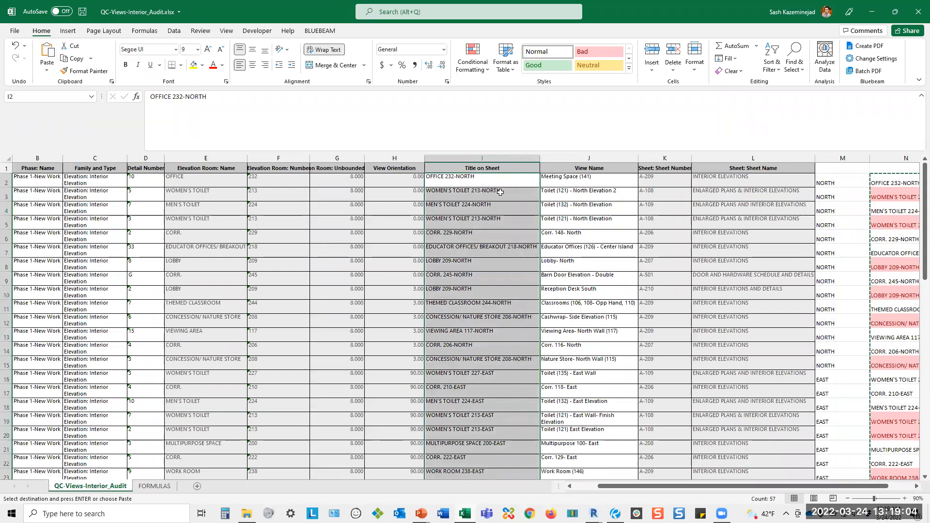
Save and close the workbook, and close the Ideate BIMLink window in Revit.
key("ctrl+s")
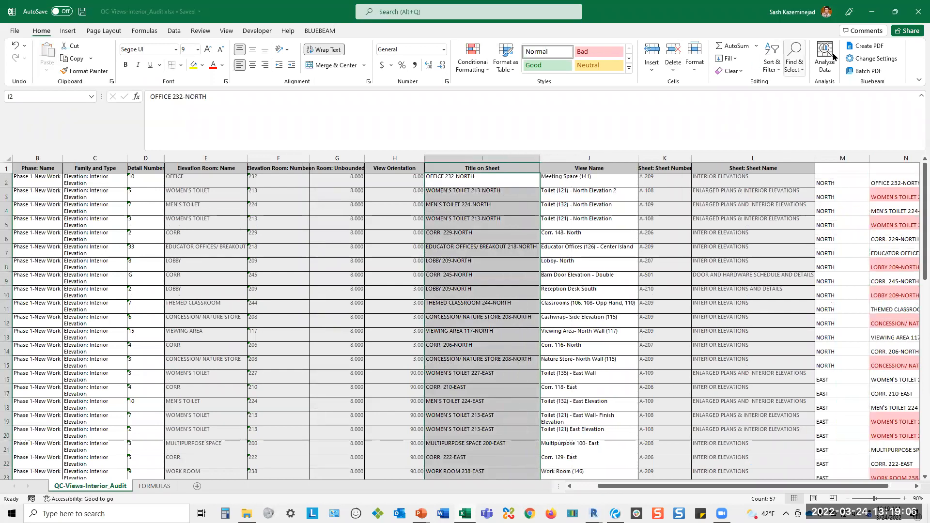
left_click(917, 12)
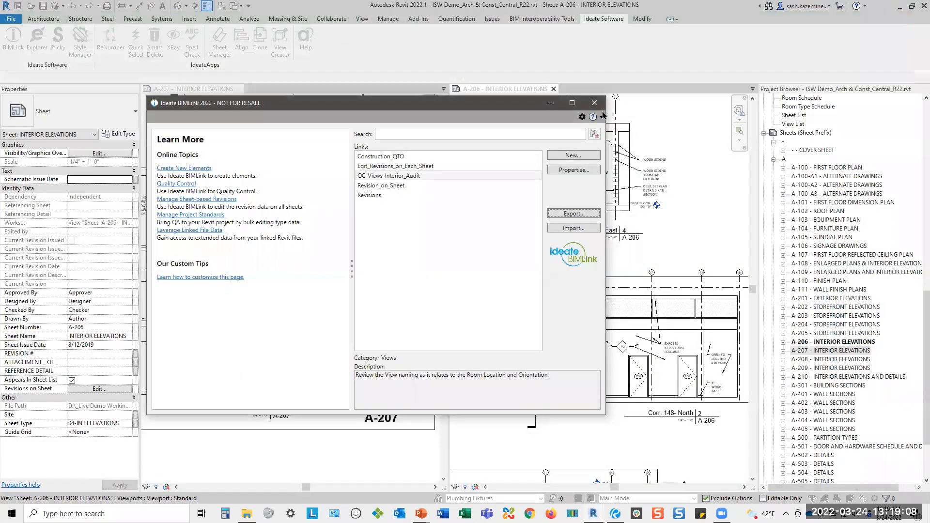
left_click(598, 104)
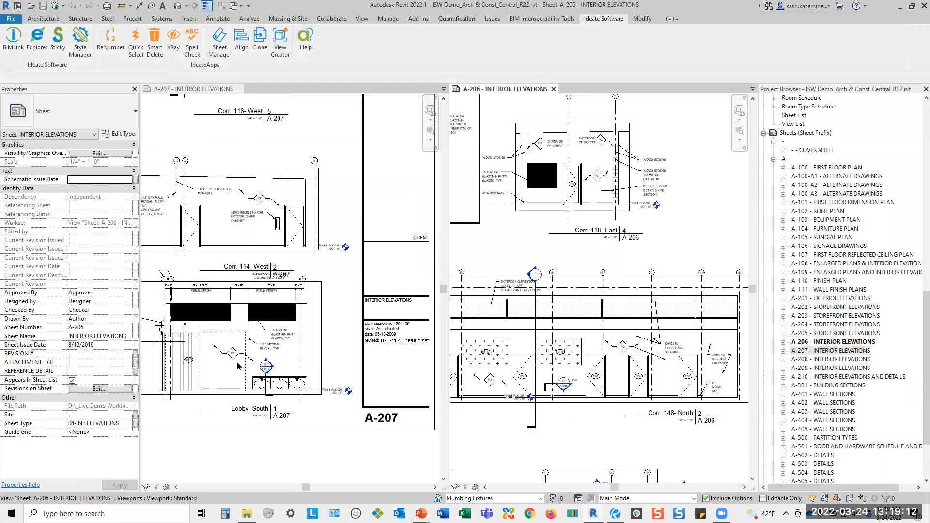
Look at the view titles on sheets A-206 and A-207, and load QC-Views-Interior_Audit.xlsx for import in Ideate BIMLink.
scroll(598, 238, "up", 2)
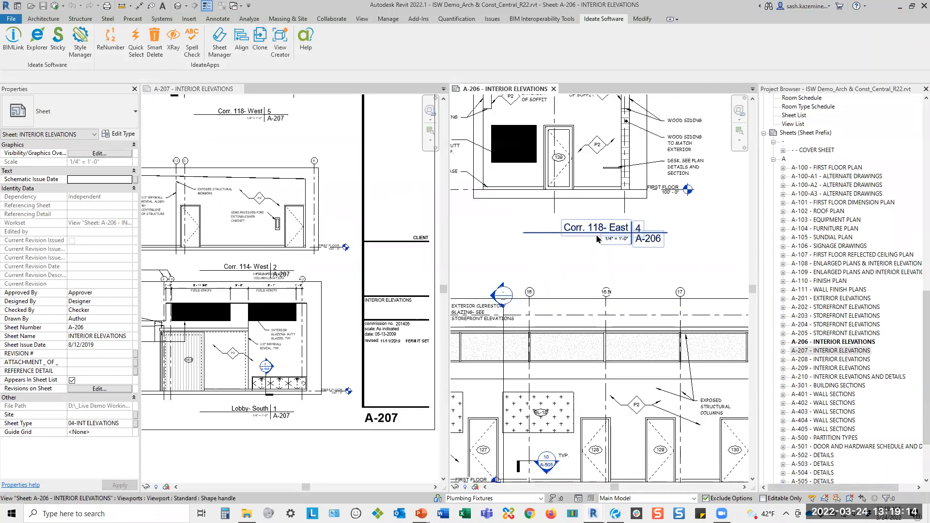
scroll(268, 293, "up", 1)
left_click(267, 293)
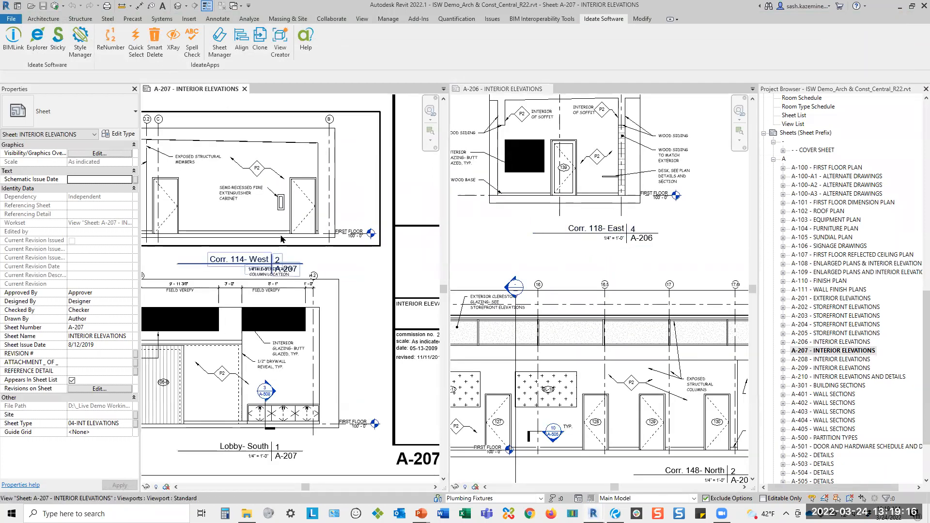
scroll(314, 271, "down", 1)
left_click(13, 39)
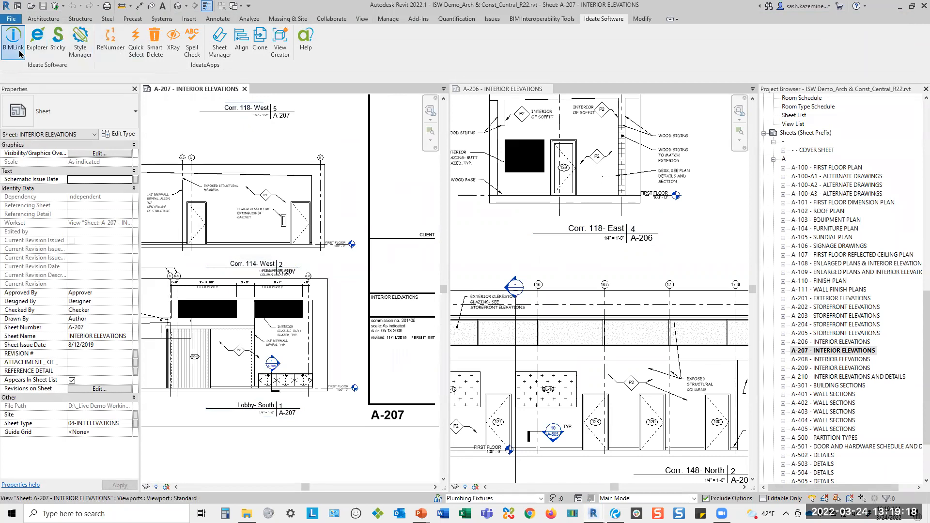
left_click(572, 230)
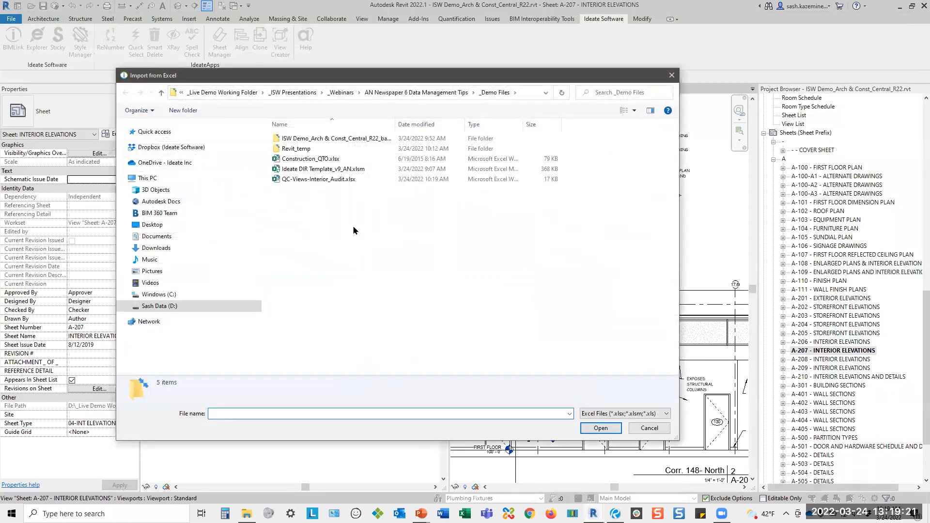
left_click(302, 183)
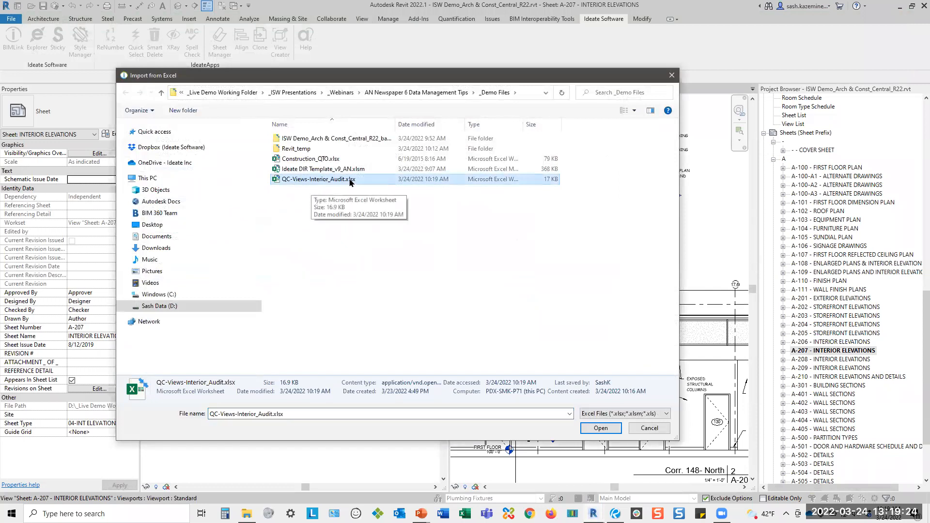
left_click(601, 428)
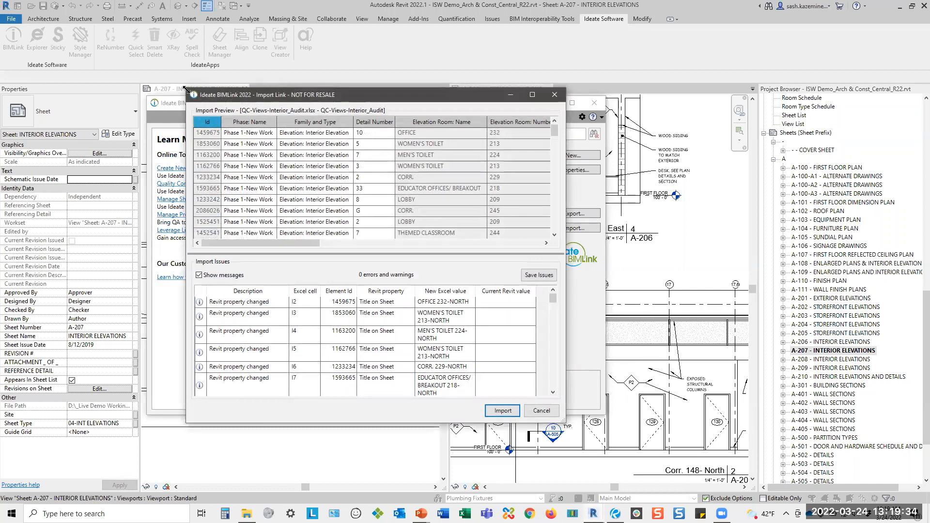
Enlarge the Import Link window and examine the Title on Sheet changes in the import preview for all views.
left_click_drag(187, 89, 69, 26)
left_click_drag(220, 211, 354, 215)
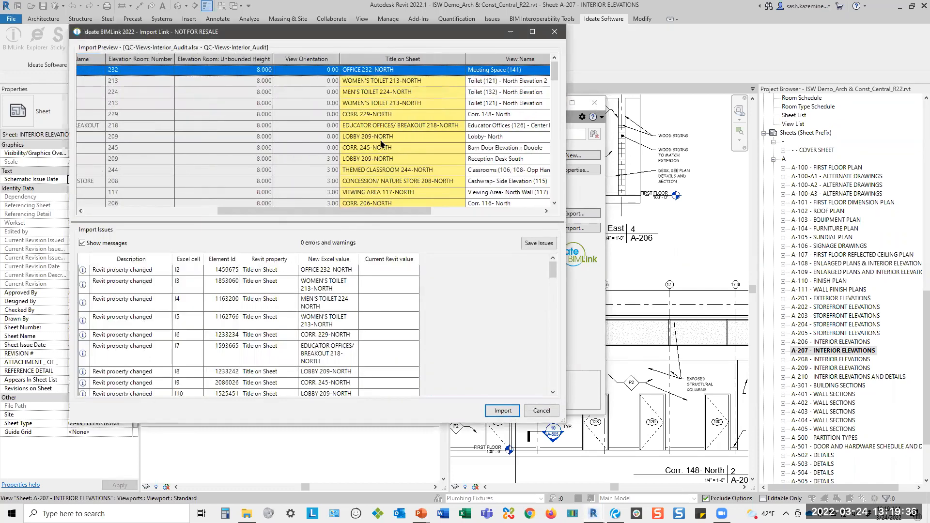
scroll(381, 143, "down", 15)
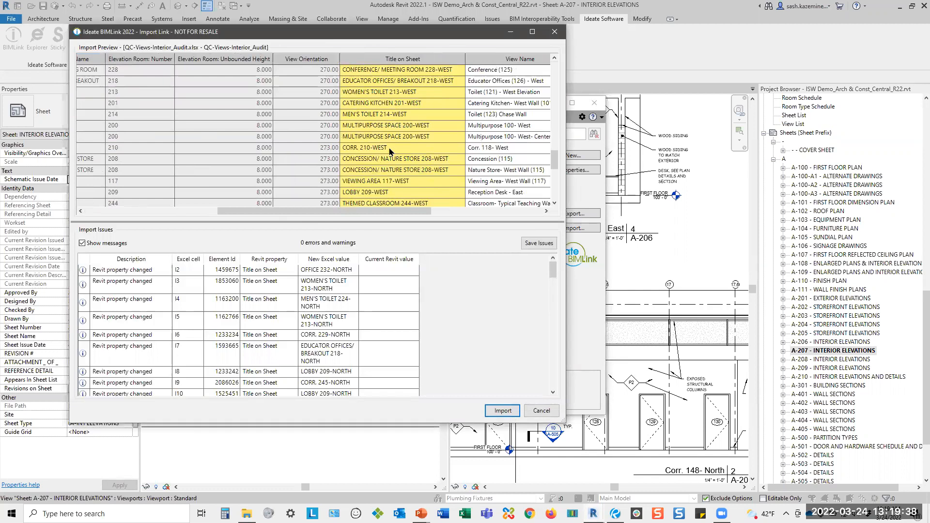
scroll(393, 151, "down", 3)
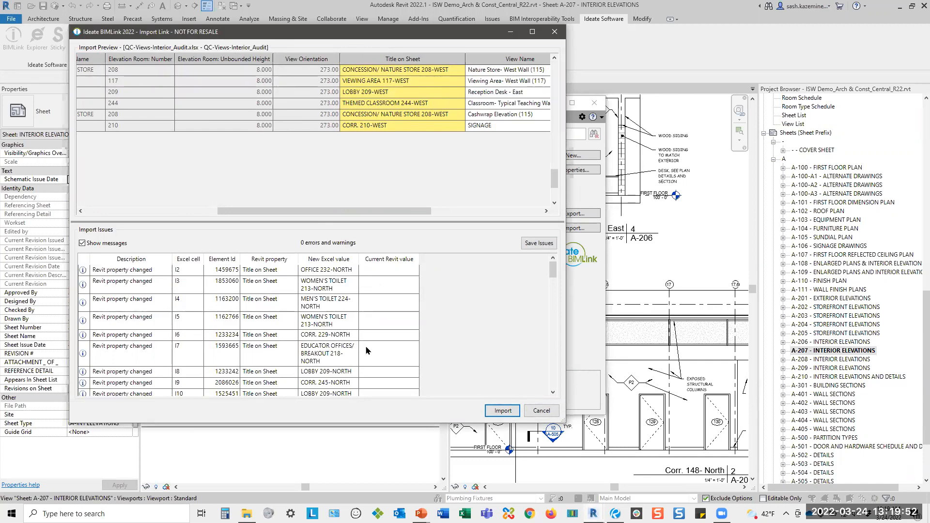
key("ctrl")
left_click_drag(554, 178, 554, 88)
scroll(489, 124, "up", 2)
scroll(489, 126, "down", 10)
scroll(449, 169, "down", 2)
left_click_drag(564, 425, 635, 458)
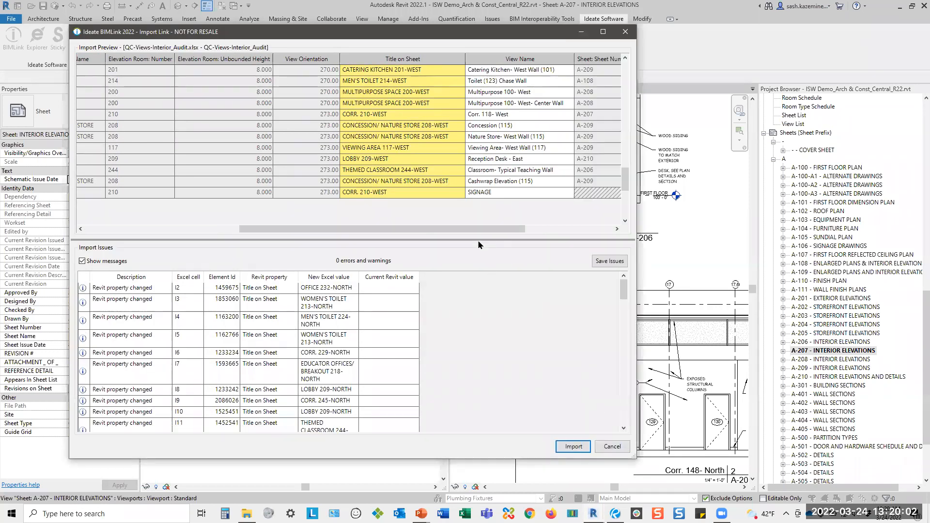
Import the new Title on Sheet values into the Revit model and close the Ideate BIMLink window.
scroll(523, 154, "up", 10)
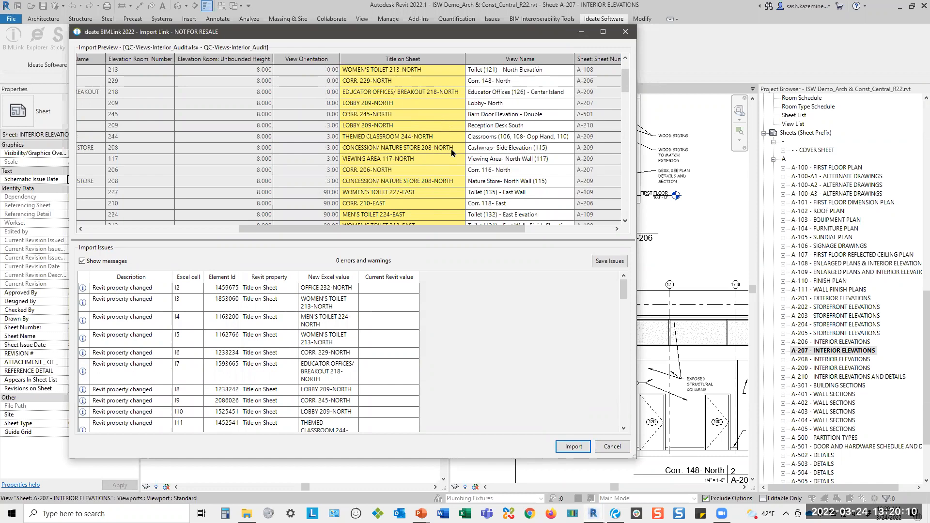
left_click(572, 446)
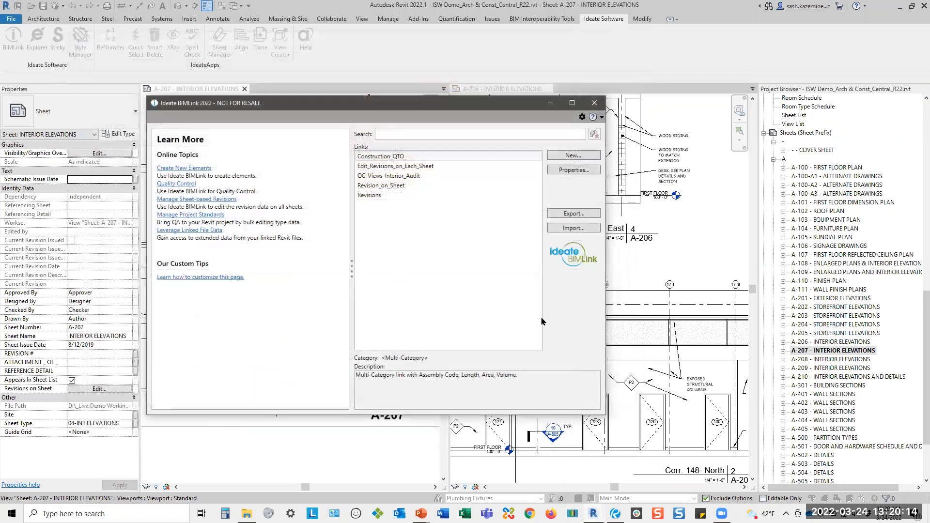
left_click(593, 104)
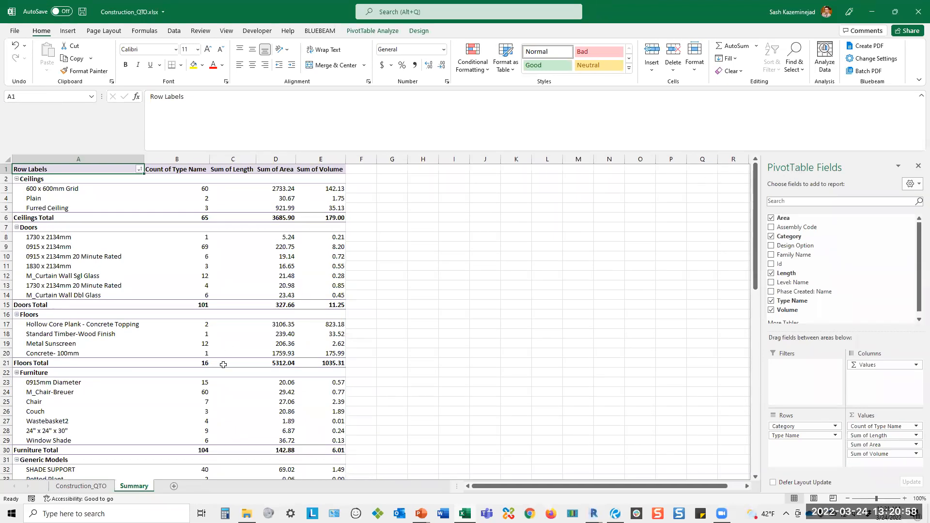
Compare the exported element data on the Construction_QTO sheet with the pivot table on the Summary sheet in Excel.
left_click(77, 486)
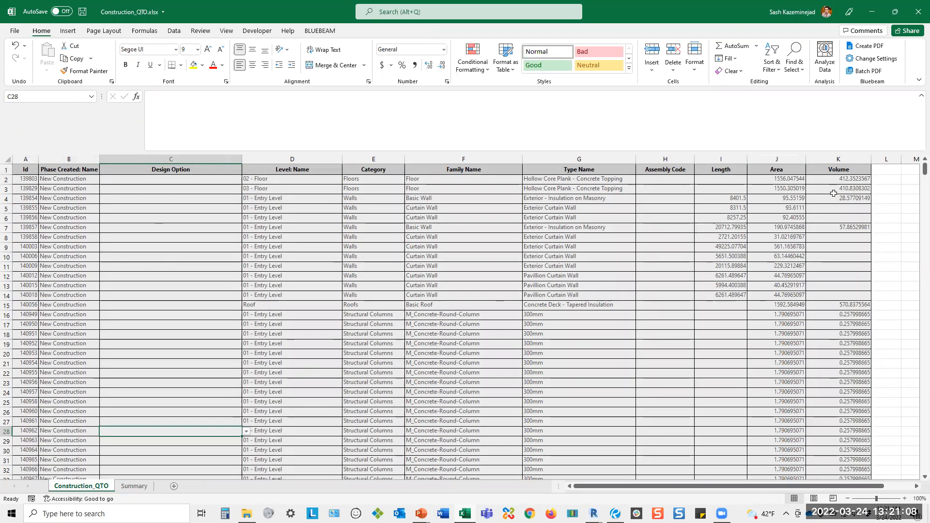
left_click(135, 486)
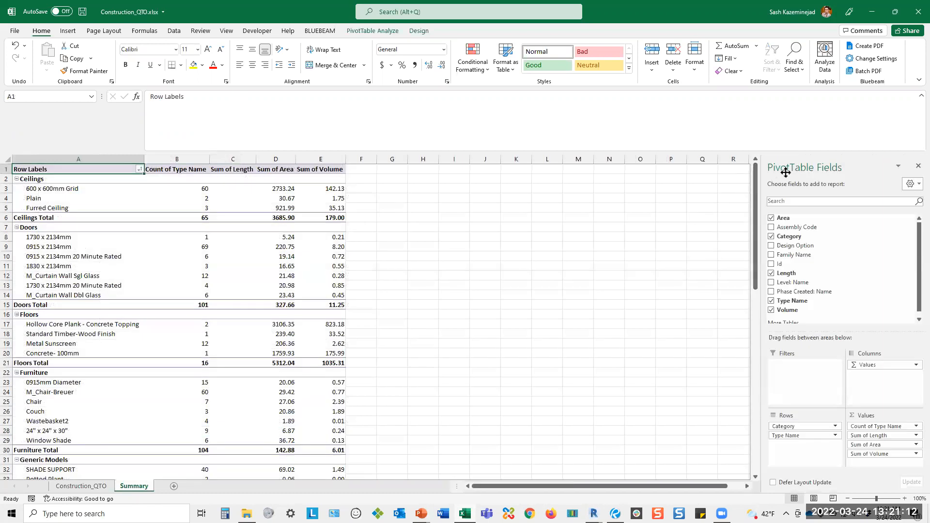
mouse_move(167, 219)
mouse_move(104, 210)
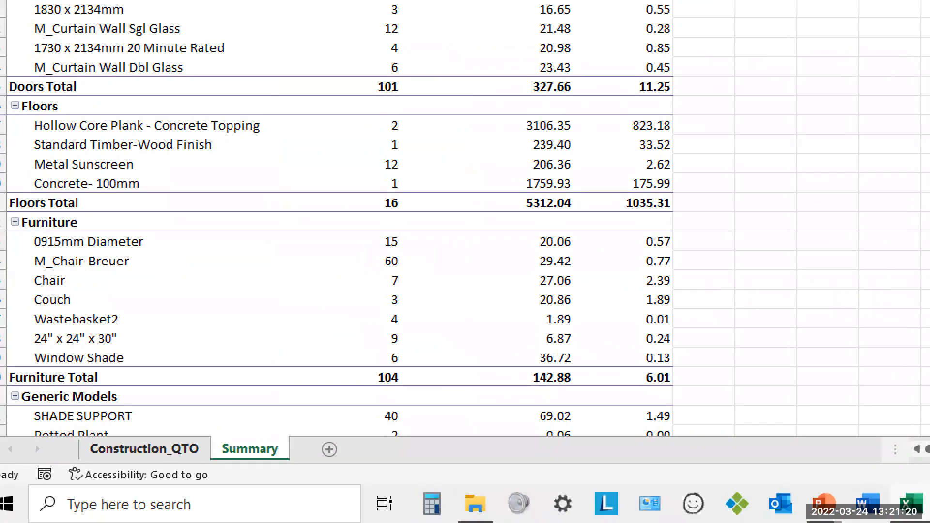
left_click_drag(206, 465, 208, 464)
mouse_move(145, 300)
left_mouse_down()
mouse_move(146, 417)
mouse_move(137, 400)
mouse_move(145, 416)
mouse_move(196, 393)
left_mouse_up()
mouse_move(183, 442)
left_mouse_down()
mouse_move(225, 415)
mouse_move(203, 466)
mouse_move(258, 412)
left_mouse_up()
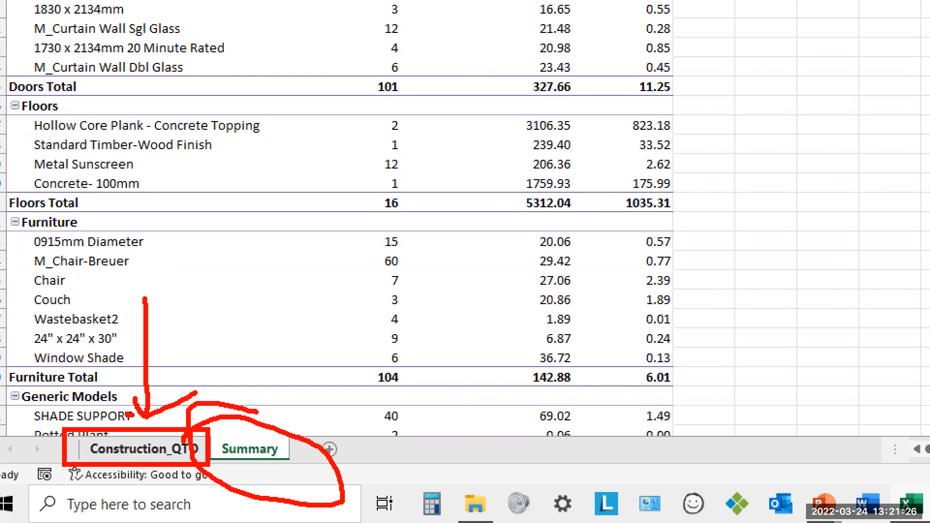
key("Escape")
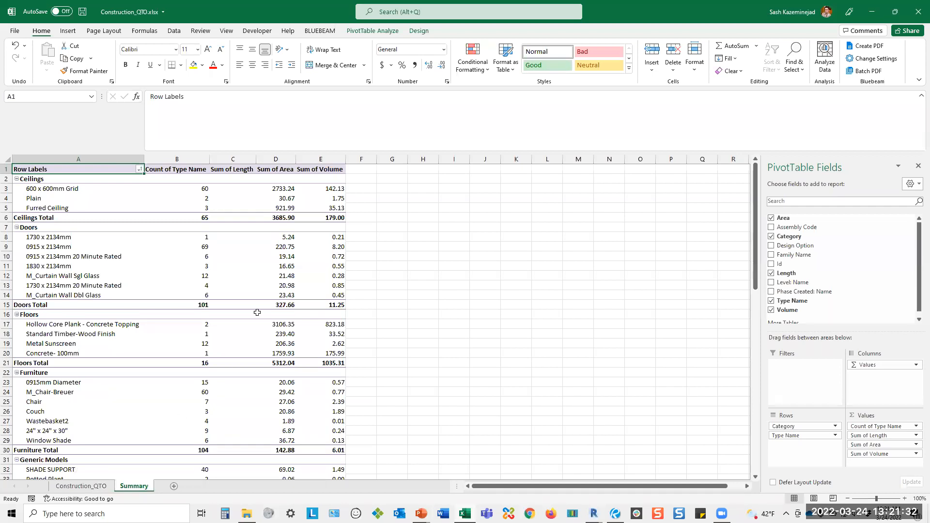
Examine the repeated 300mm column types on the Construction_QTO sheet and the door types grouped in the Summary pivot table.
mouse_move(250, 256)
mouse_move(194, 258)
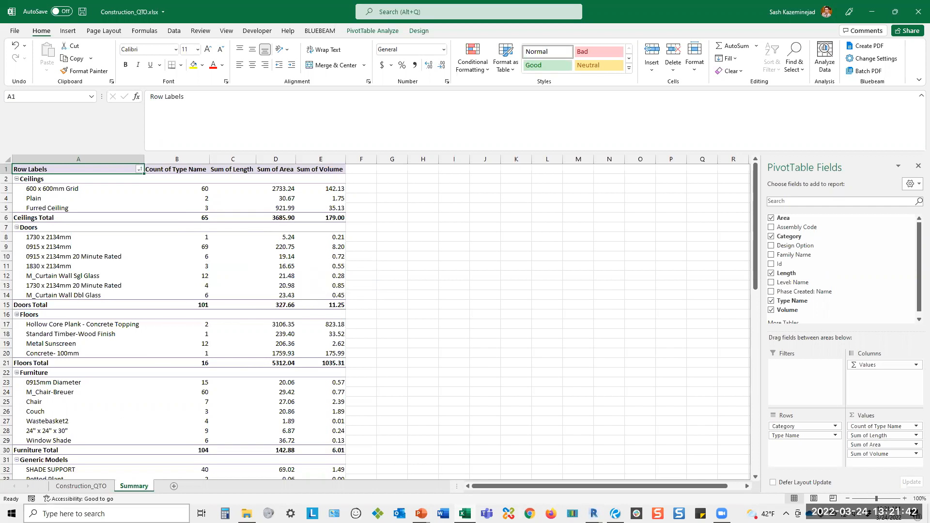
left_click(97, 486)
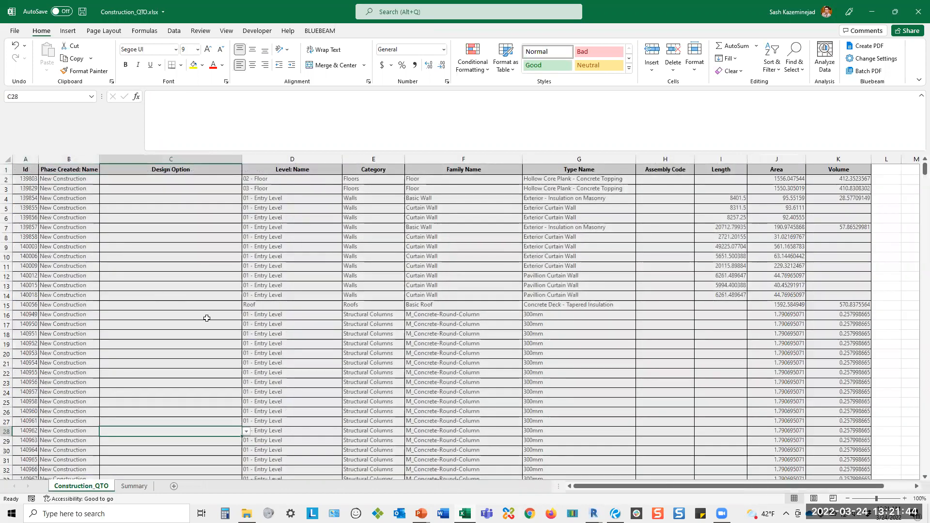
scroll(217, 324, "down", 4)
left_click_drag(533, 201, 541, 410)
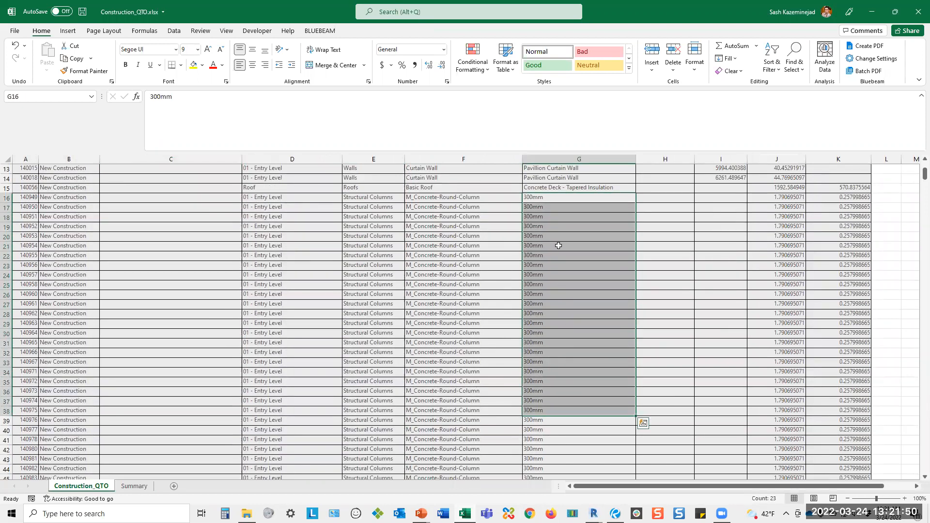
left_click(143, 486)
left_click_drag(32, 237, 69, 294)
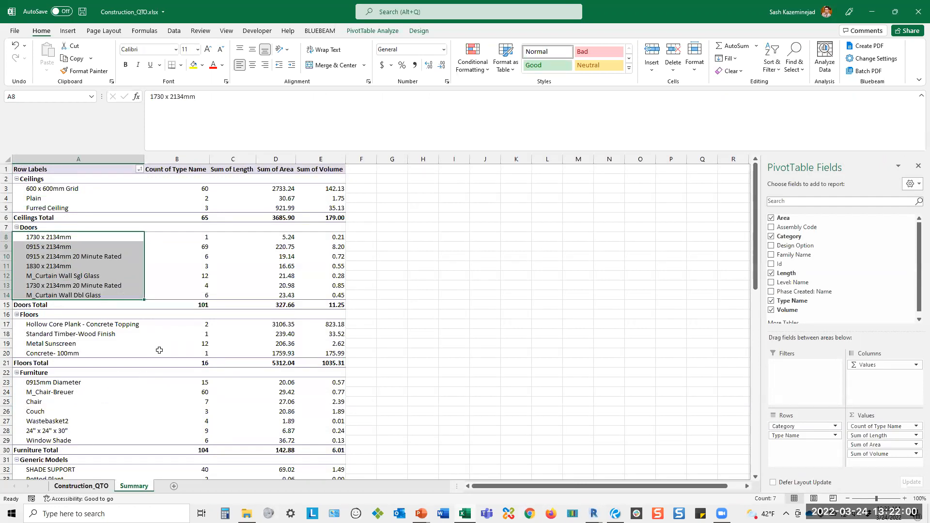
key("ctrl+Page_Up")
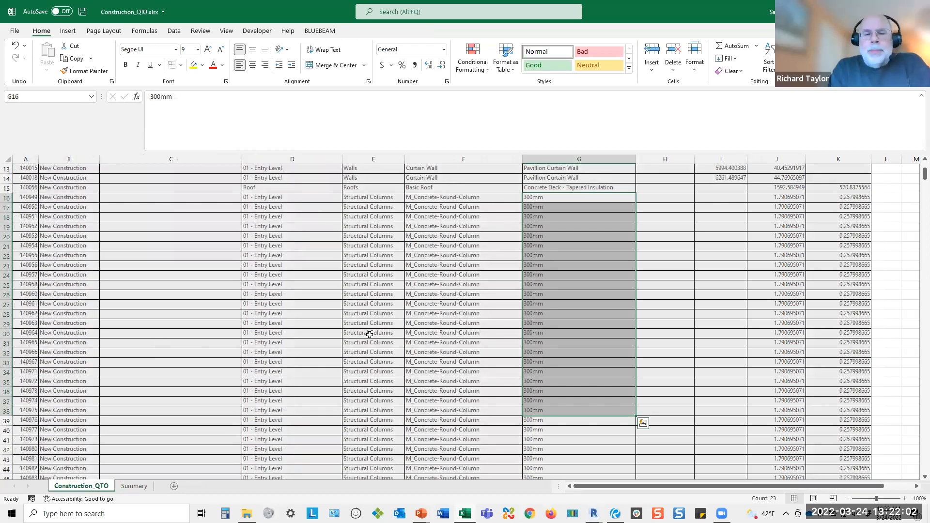
left_click(133, 486)
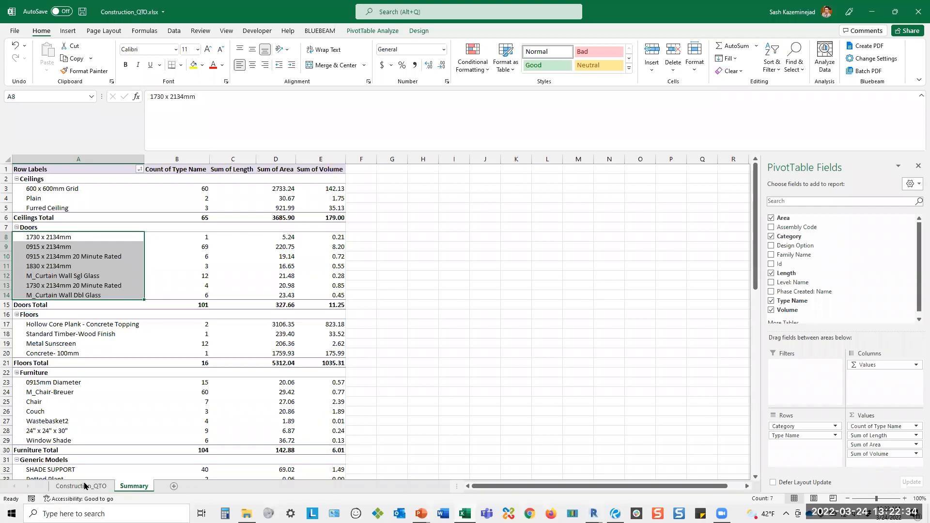
left_click(103, 295)
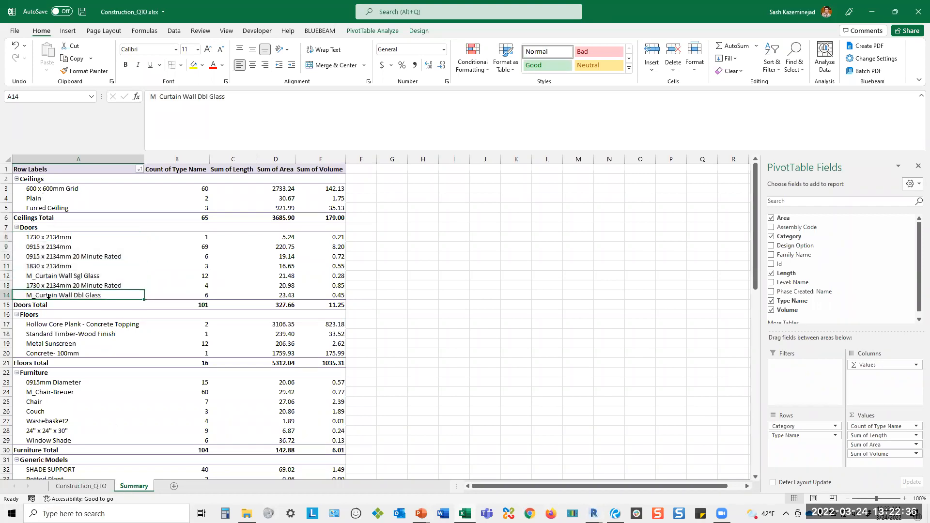
Close Construction_QTO.xlsx without saving, and open Ideate BIMLink in Revit with the Construction_QTO link selected.
left_click(913, 16)
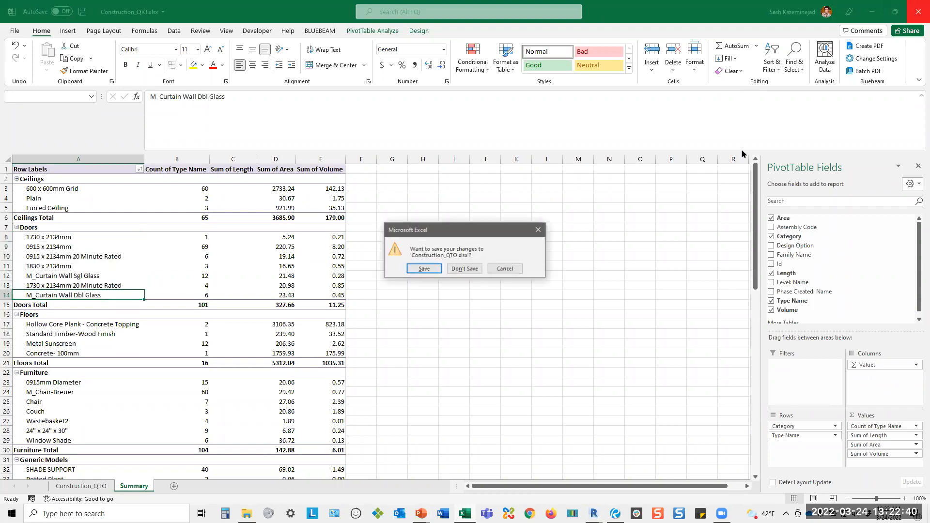
left_click(456, 270)
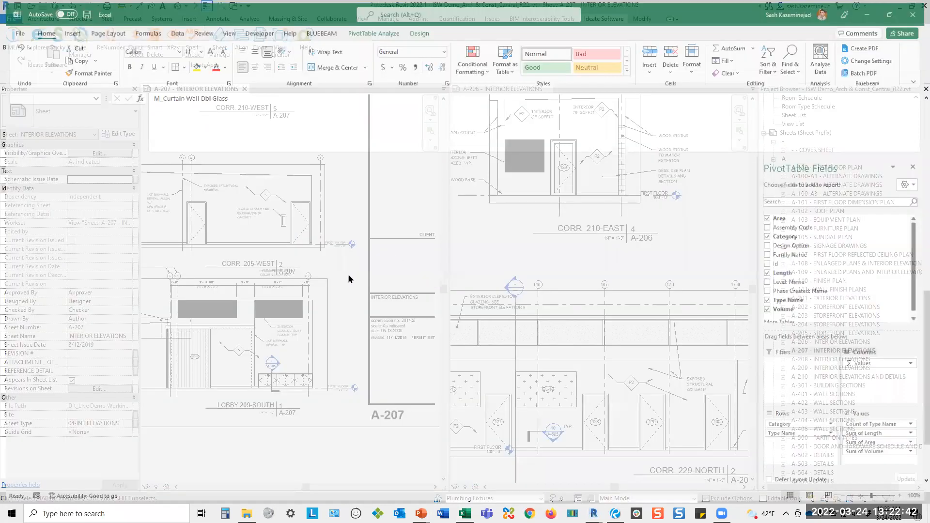
left_click(13, 39)
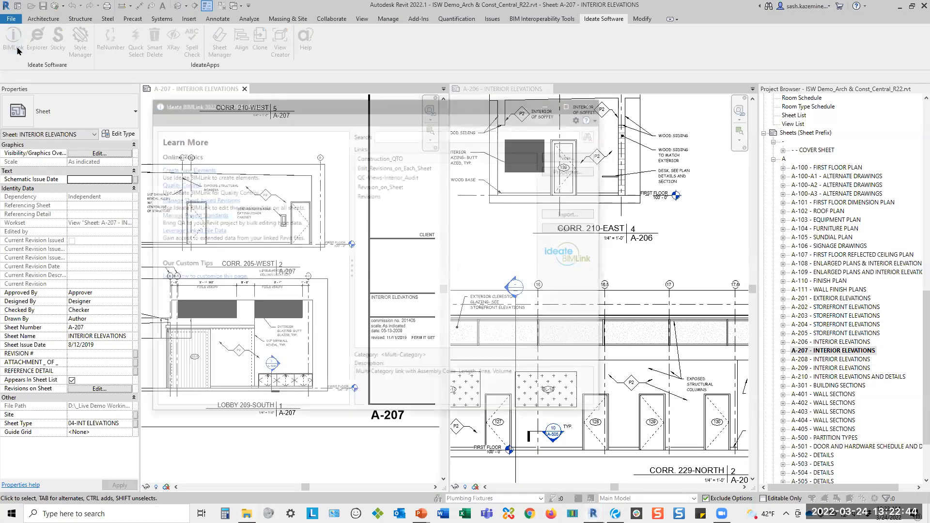
left_click(388, 155)
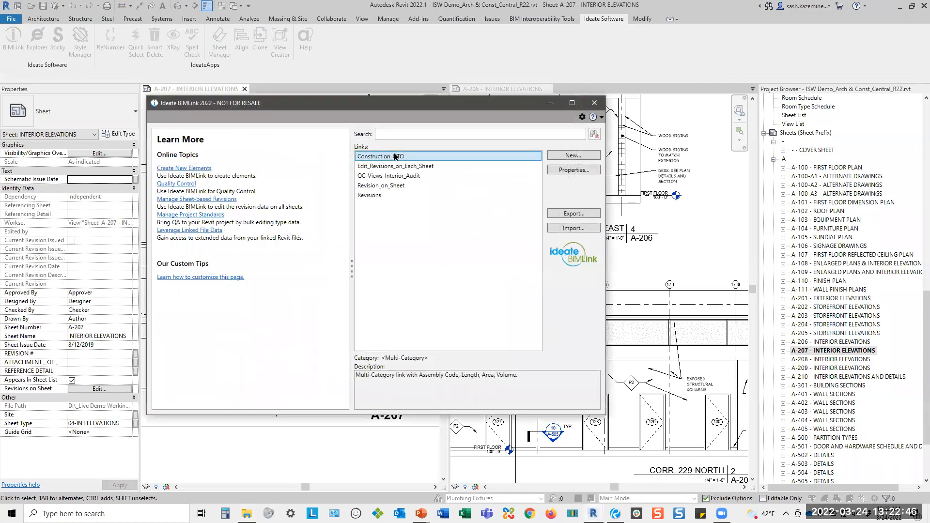
Start a new link, include subfolders in the sample library, search for "qto" and select the Construction_QTO link.
left_click(561, 156)
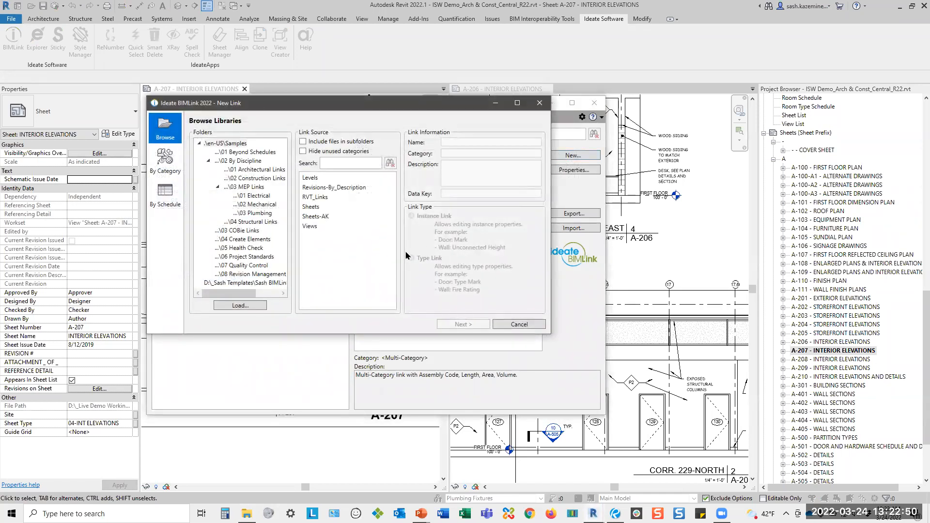
left_click(337, 164)
left_click(324, 141)
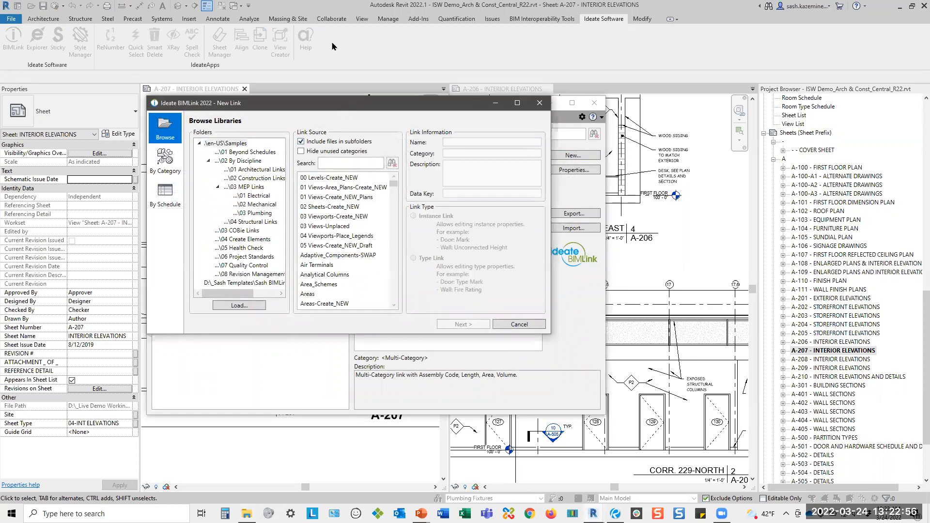
left_click_drag(345, 102, 345, 46)
left_click(224, 87)
left_click_drag(395, 136, 395, 278)
scroll(368, 243, "up", 15)
left_click(372, 106)
type("qt")
left_click(350, 120)
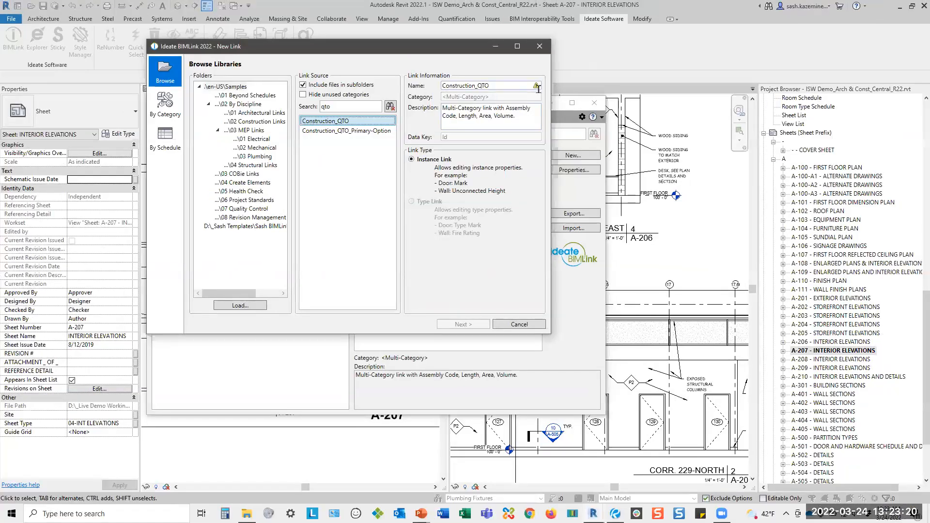
Name the new link Construction_QTO2, and cancel its creation.
mouse_move(536, 88)
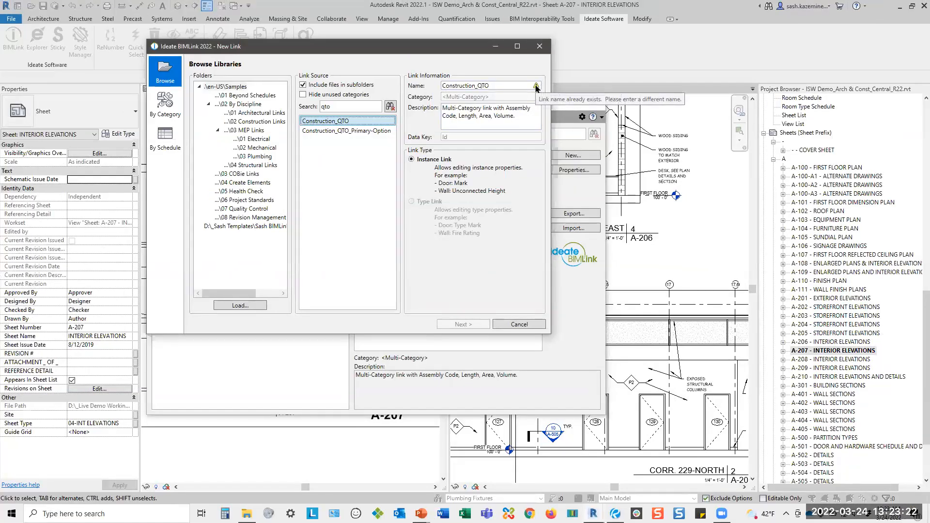
left_click_drag(455, 49, 507, 268)
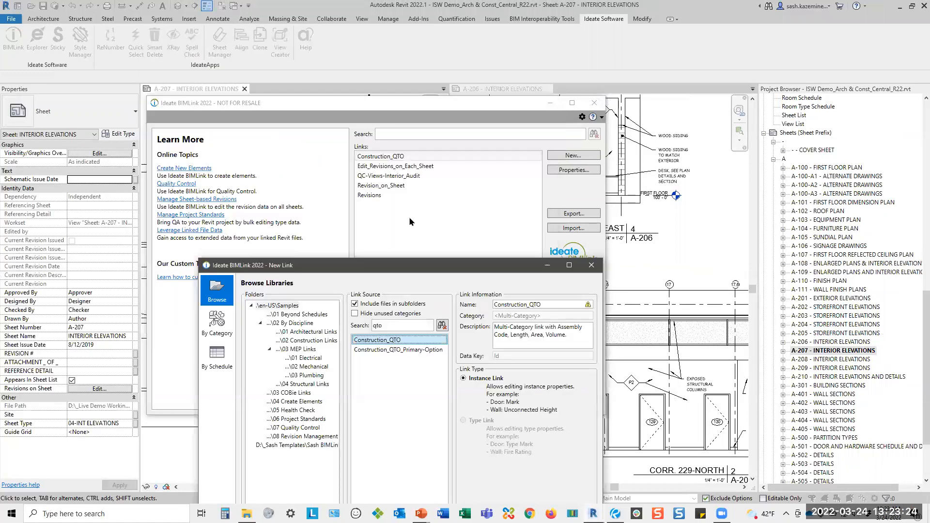
left_click_drag(431, 265, 406, 135)
left_click(530, 173)
type("2")
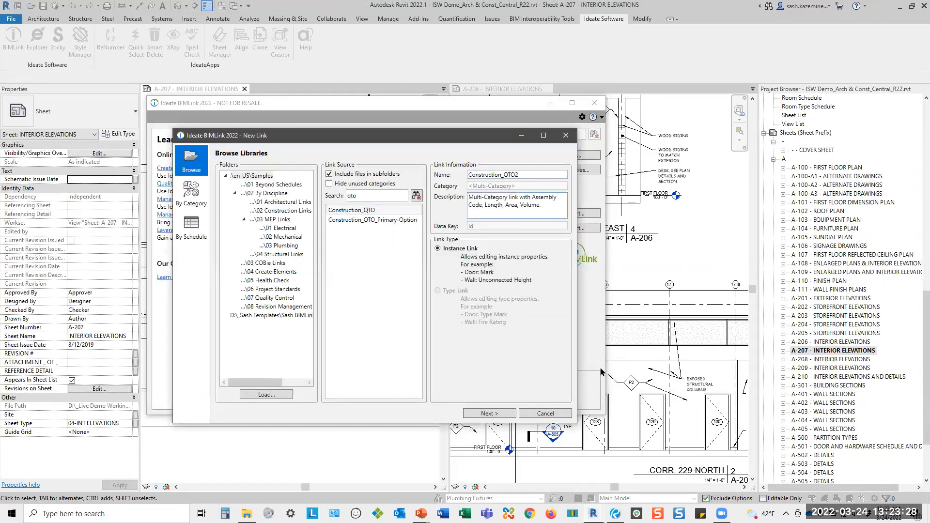
left_click(549, 414)
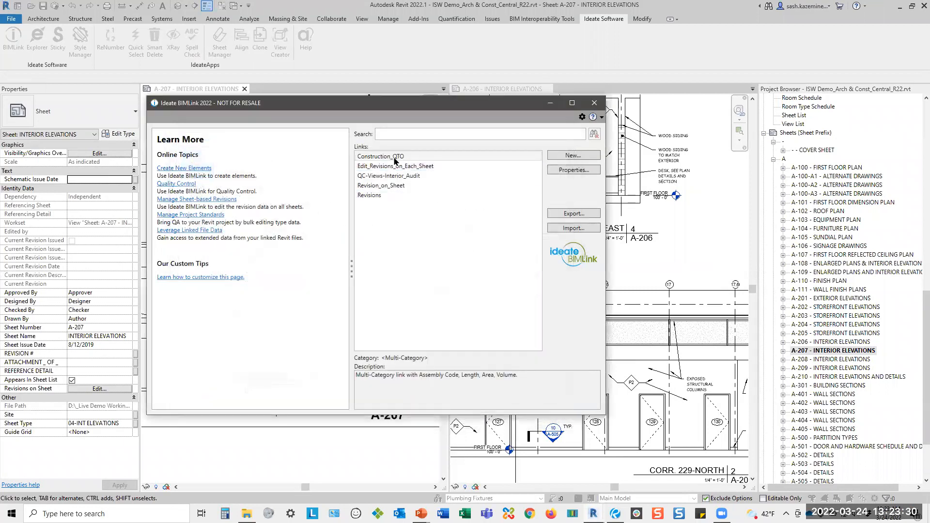
Open the properties of the existing Construction_QTO link, enlarge the window and examine its linked properties and preview columns.
left_click(394, 157)
double_click(394, 159)
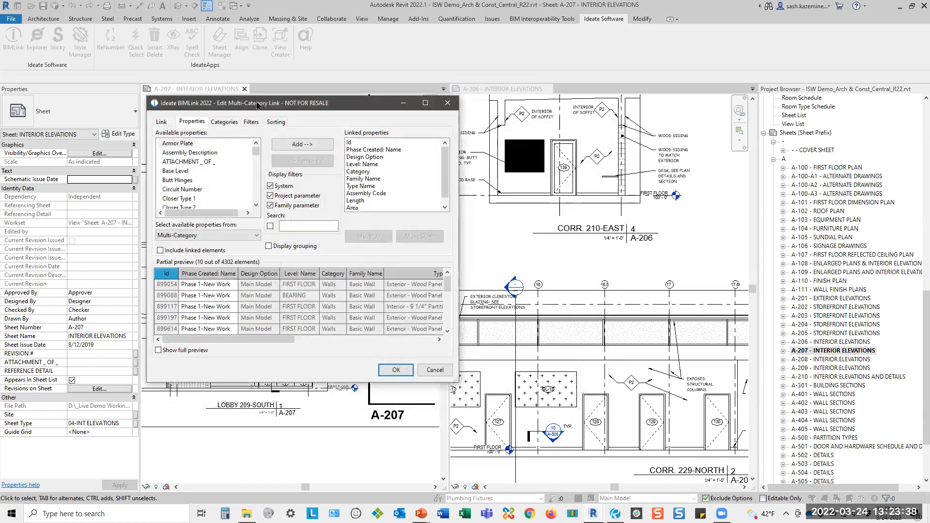
left_click_drag(256, 104, 248, 66)
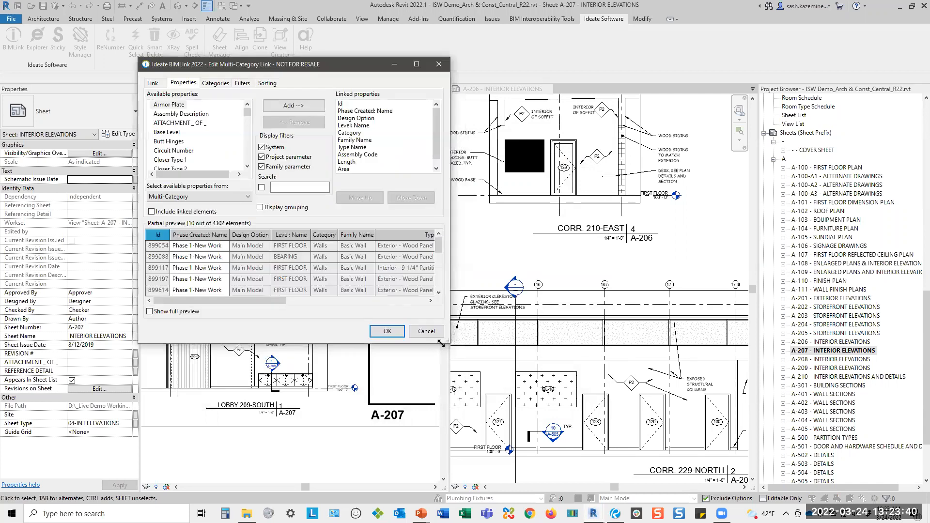
left_click_drag(442, 343, 838, 423)
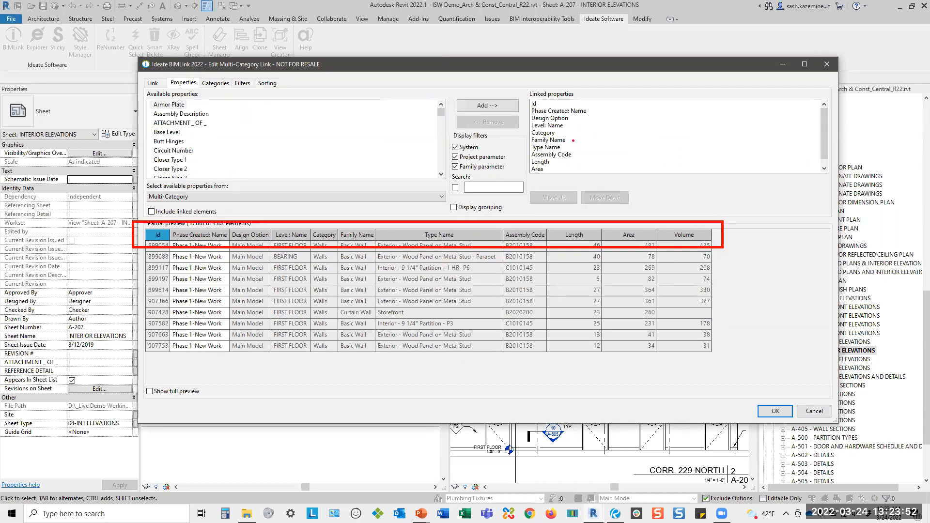
left_click(441, 139)
scroll(442, 139, "up", 10)
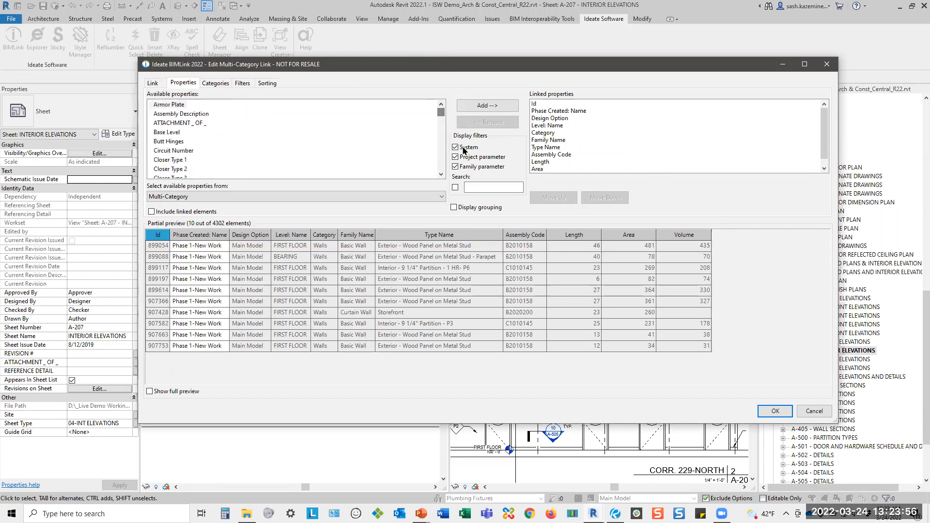
Filter the available properties by system, project and family parameters in turn, and restore all three display filters.
left_click(456, 157)
left_click(456, 166)
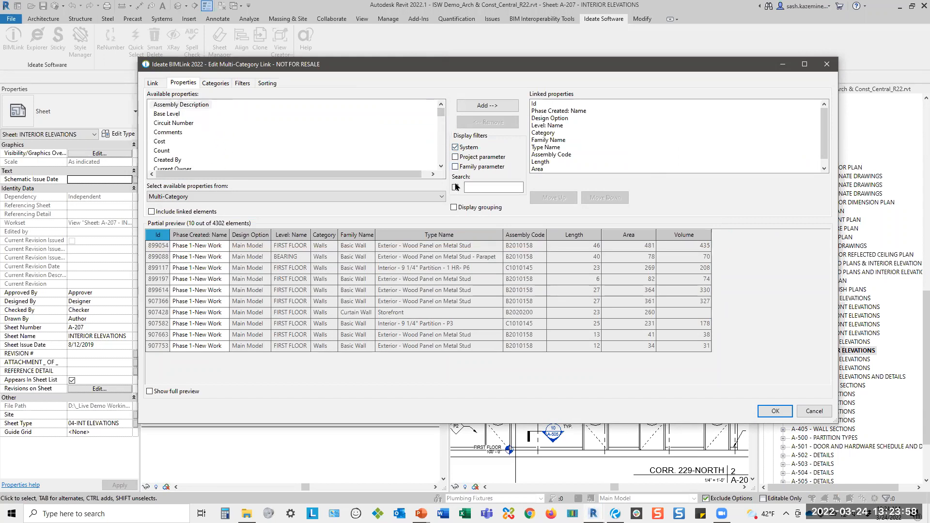
left_click(456, 147)
left_click(455, 158)
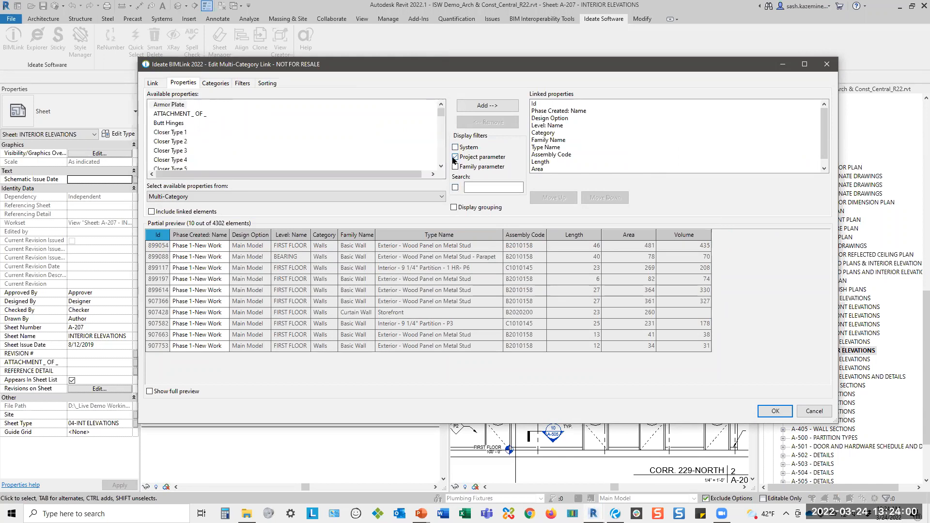
left_click(454, 158)
left_click(455, 167)
left_click(455, 157)
left_click(455, 147)
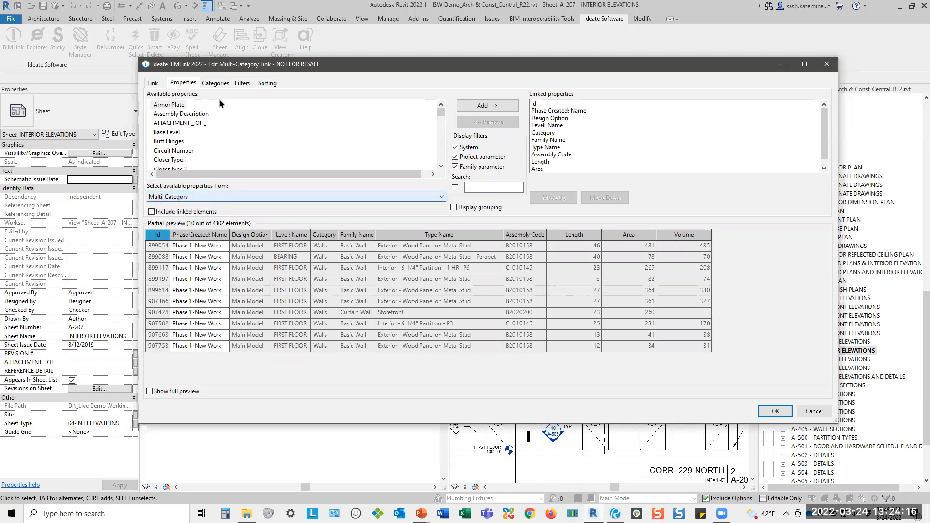
Examine the Revit categories included in the link and the phase choices in its phasing filters.
left_click(241, 84)
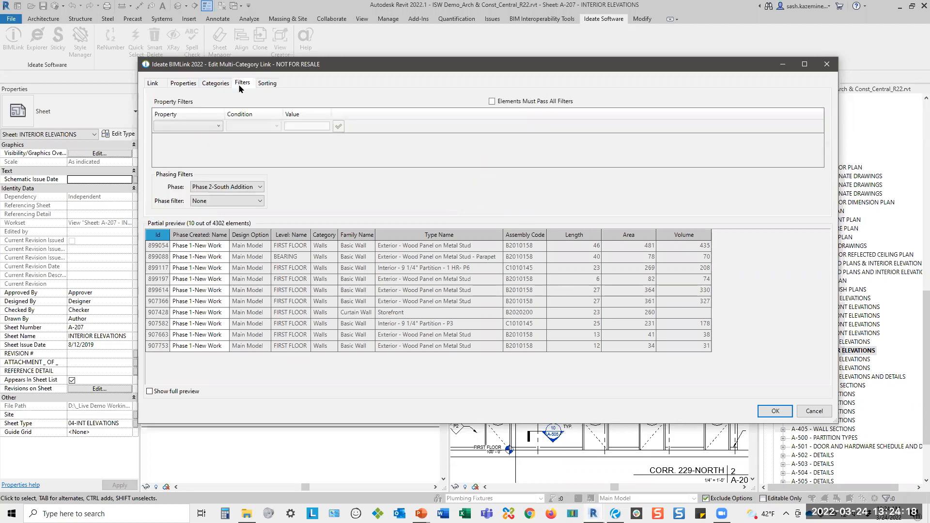
left_click(216, 84)
mouse_move(261, 133)
left_mouse_down()
mouse_move(261, 185)
mouse_move(267, 134)
left_mouse_up()
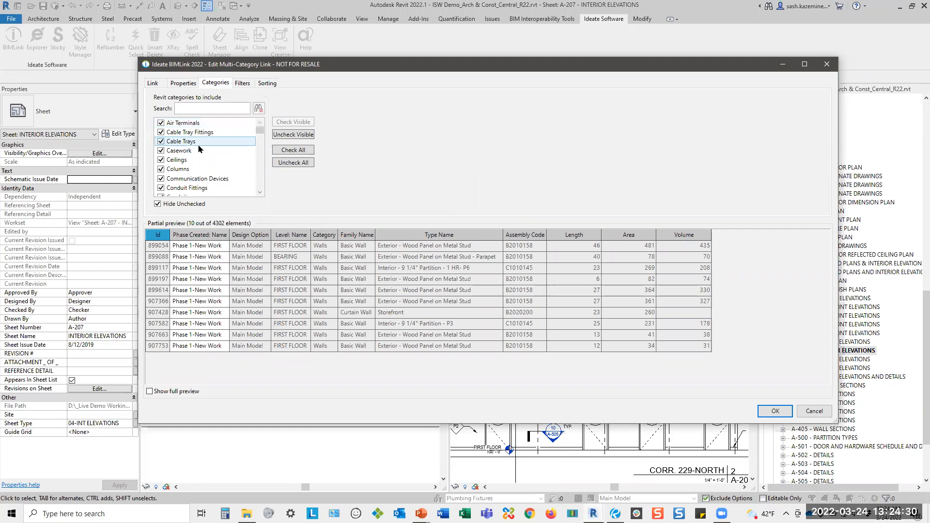
left_click(242, 84)
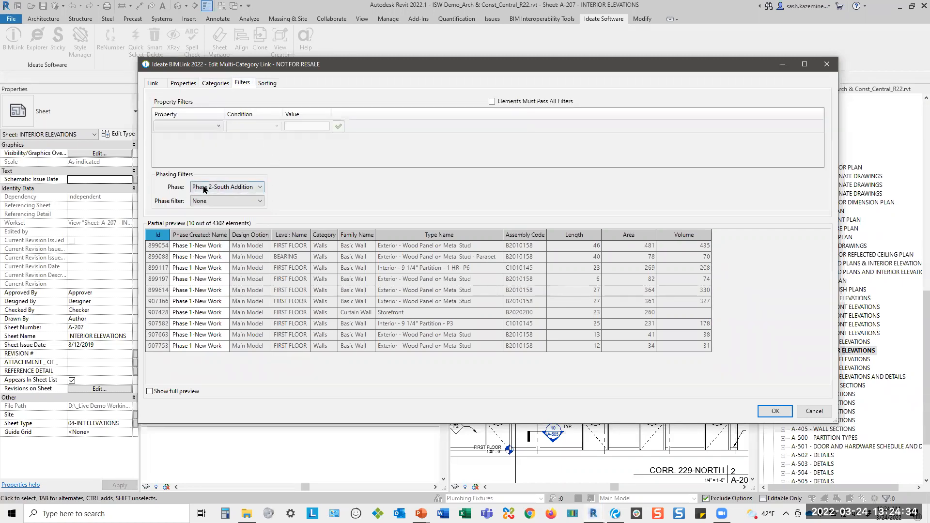
left_click(224, 187)
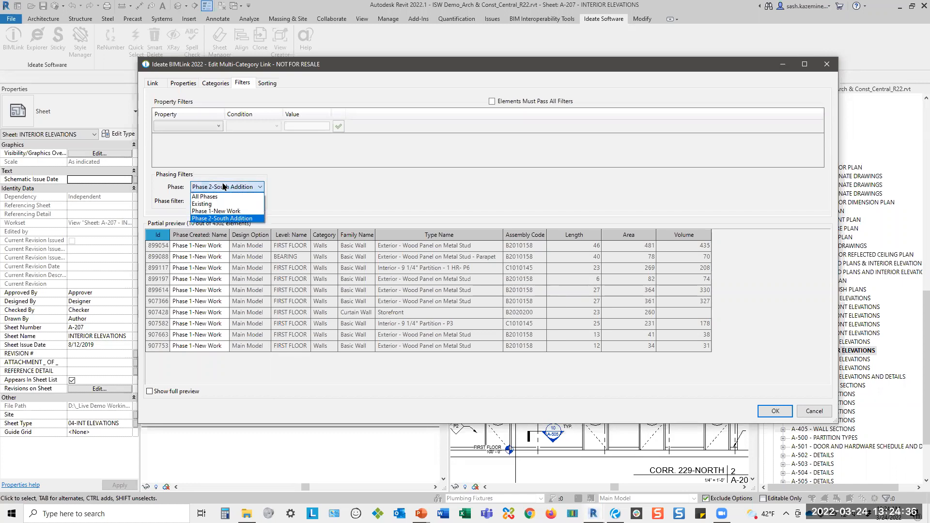
left_click(352, 187)
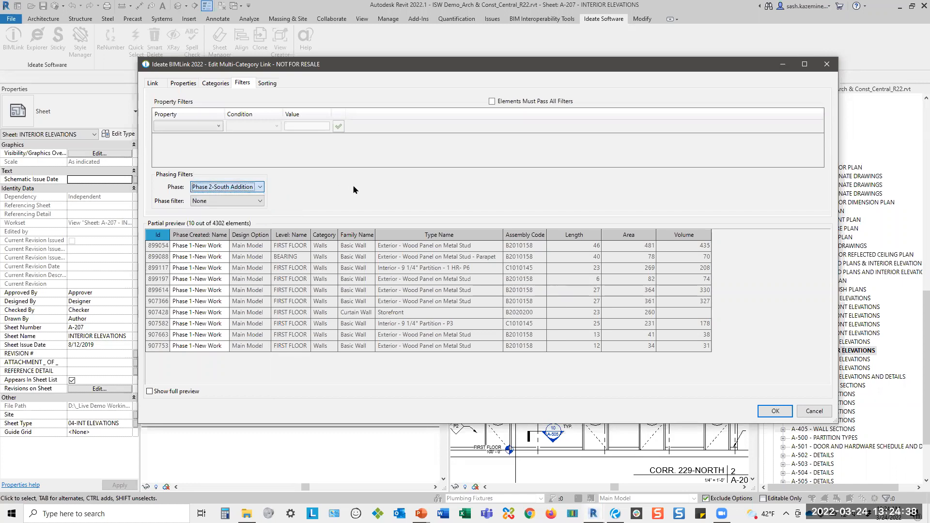
Look through the sources from which properties can be added to the link, and accept the link settings.
left_click(183, 85)
left_click(187, 196)
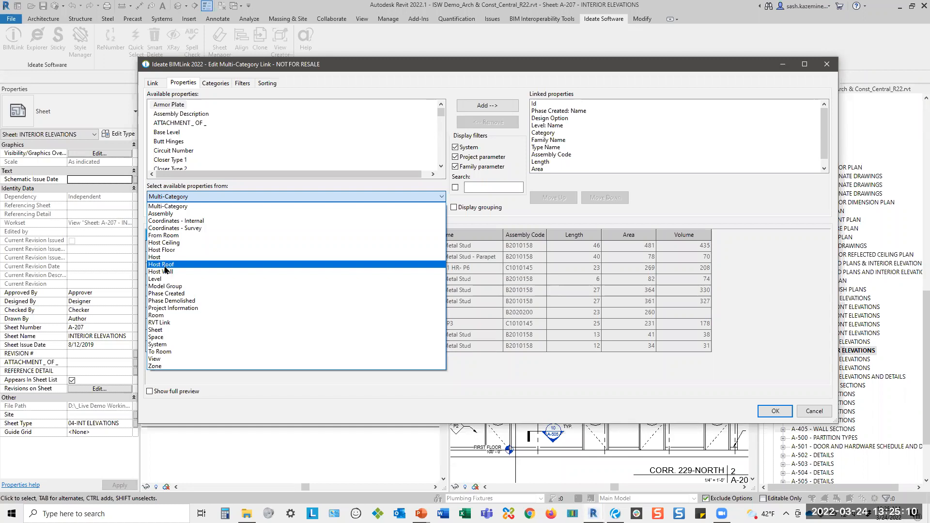
left_click(477, 249)
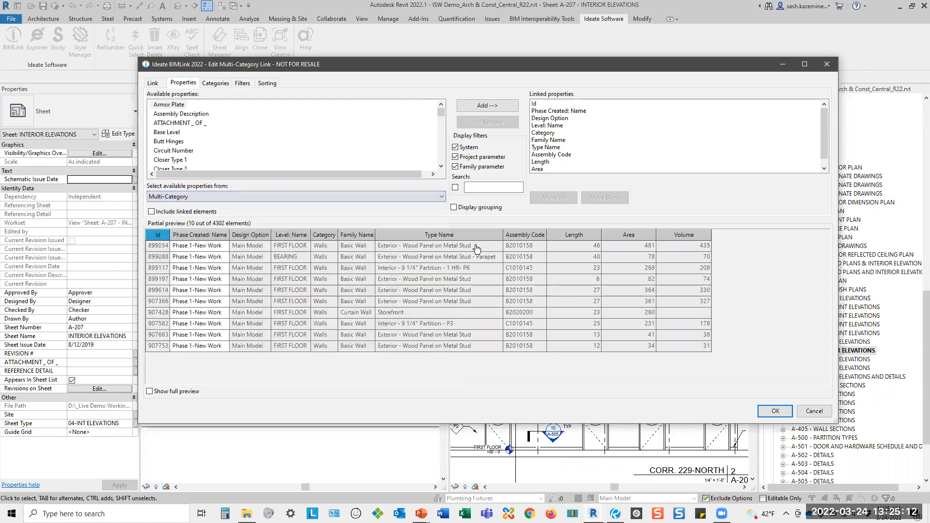
left_click(775, 411)
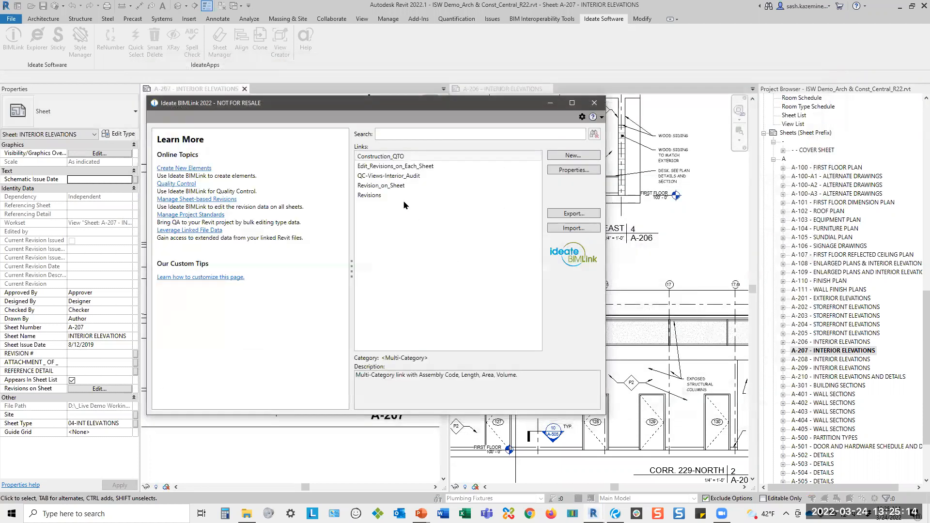
Export the Construction_QTO link to Construction_QTO.xlsx, overwrite the existing Construction_QTO worksheet and open the exported workbook.
left_click(572, 214)
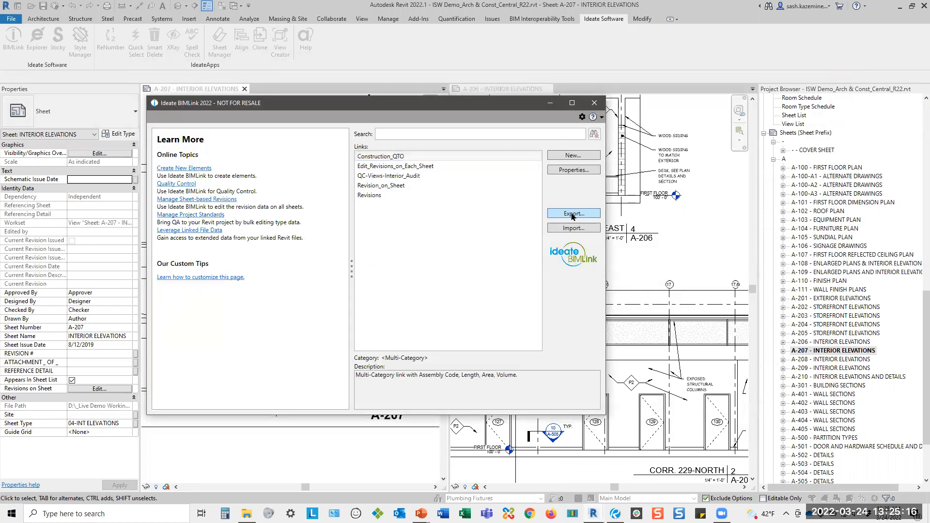
left_click(339, 160)
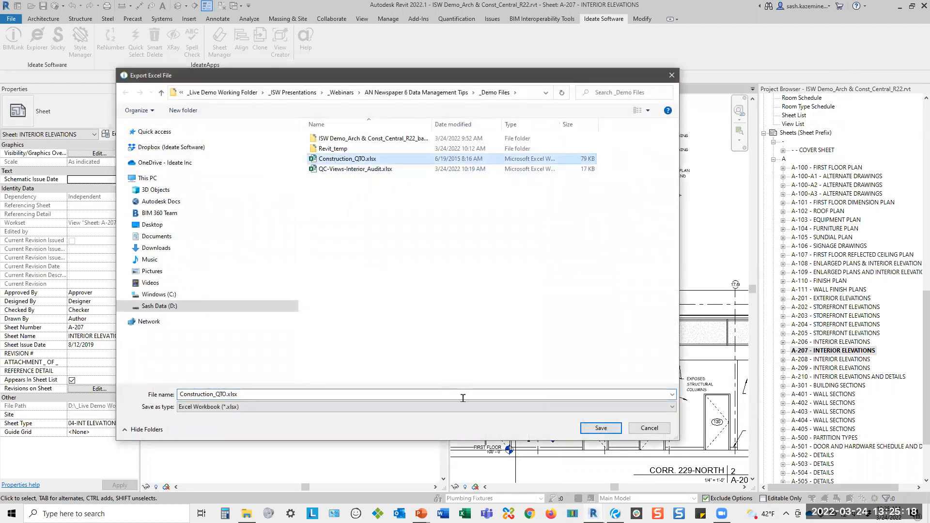
left_click(601, 428)
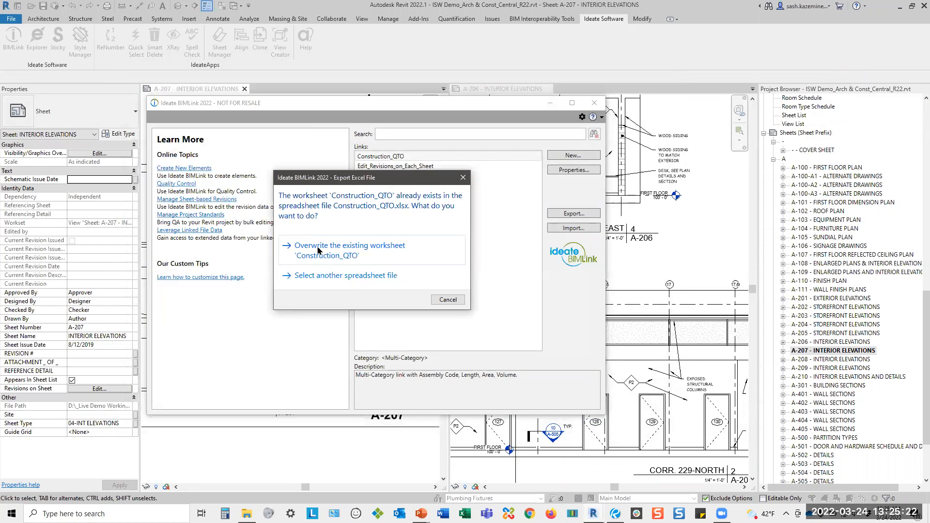
left_click(318, 250)
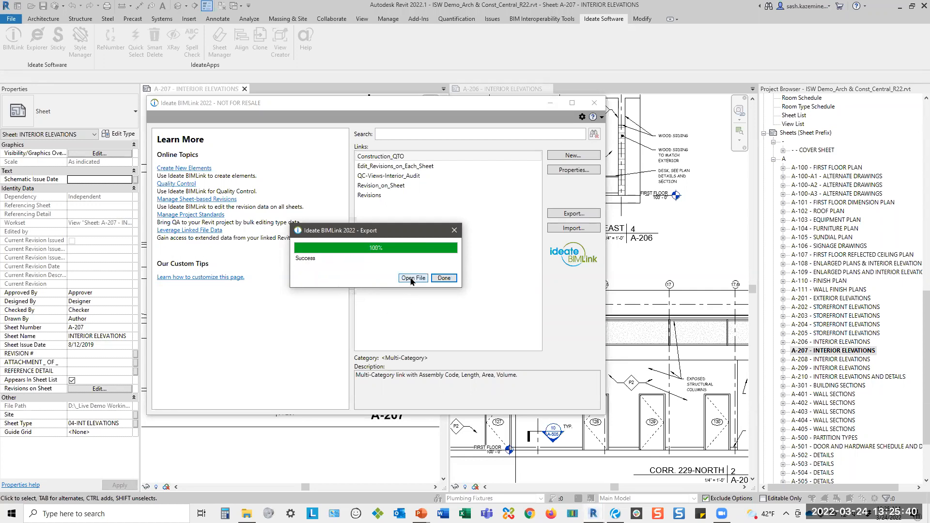
left_click(411, 279)
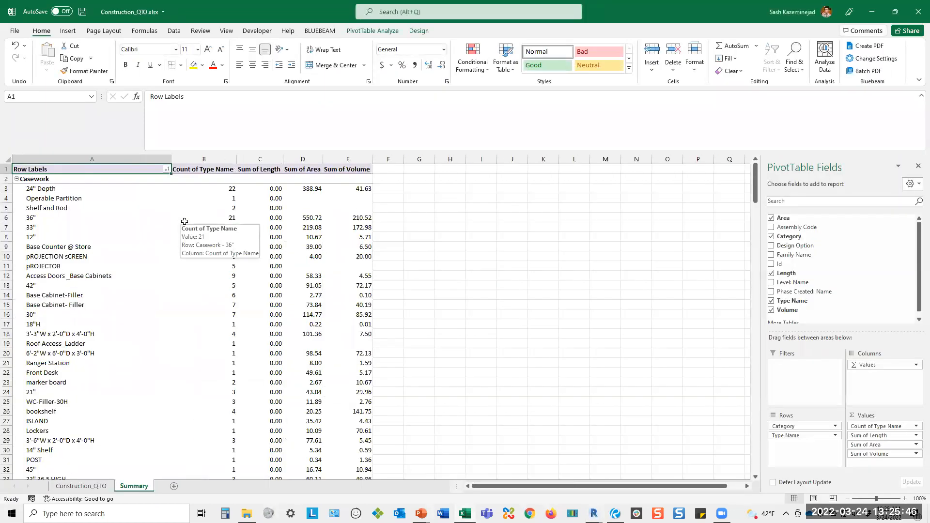
Compare the exported element rows on the Construction_QTO worksheet with the pivot table on the Summary worksheet.
left_click(65, 487)
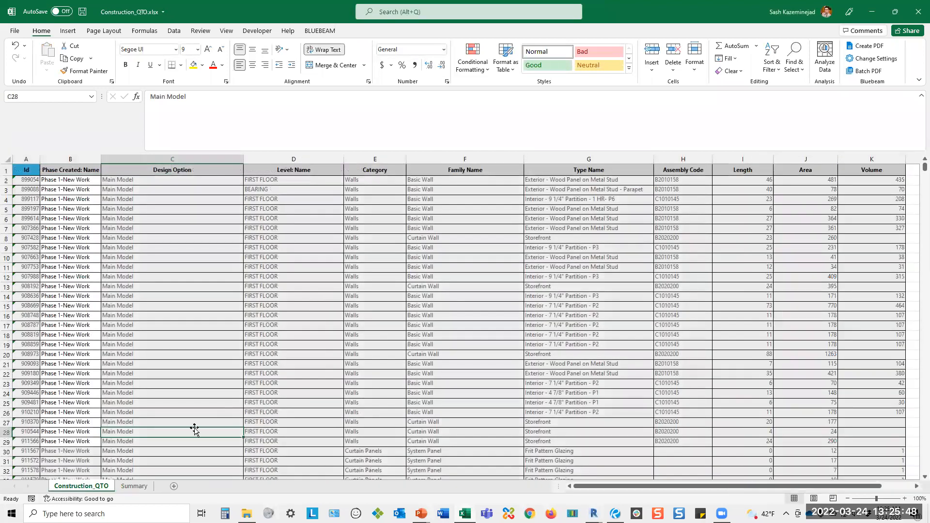
left_click(133, 485)
scroll(97, 371, "down", 11)
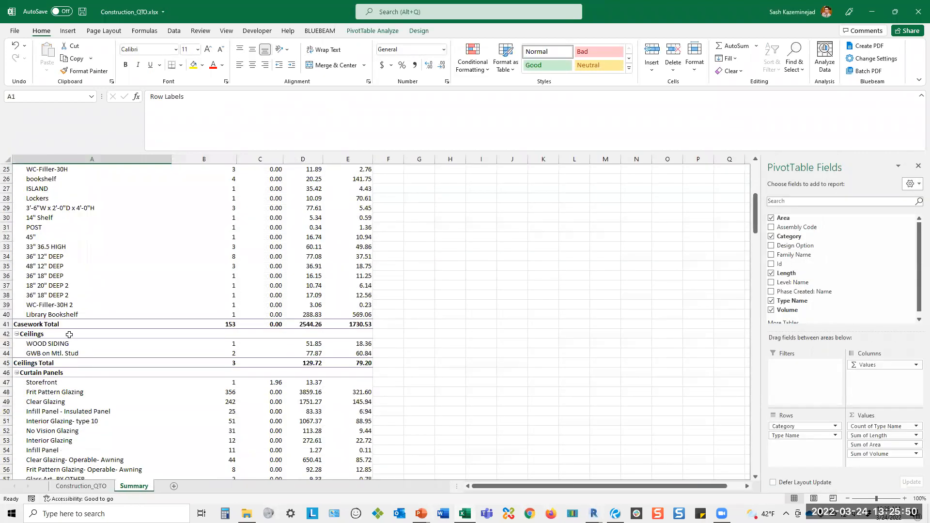
left_click(80, 486)
key("ctrl")
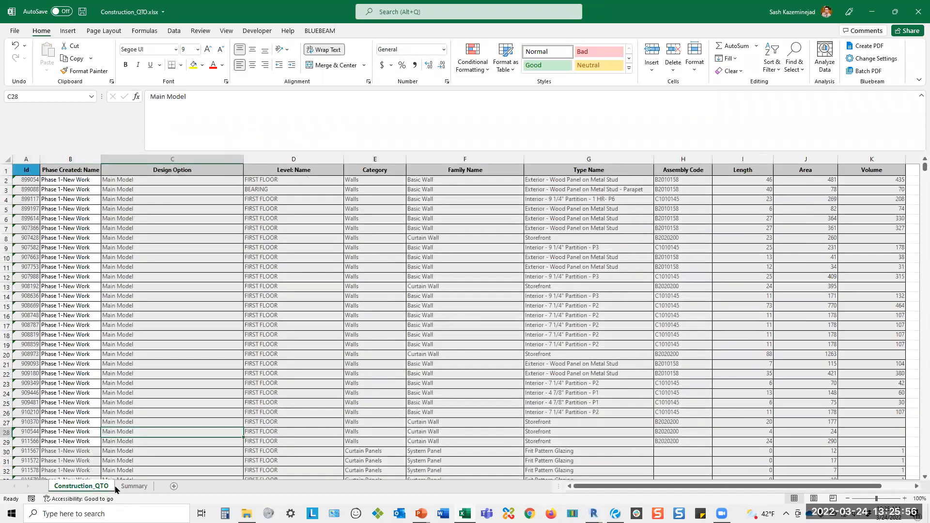
left_click(132, 486)
scroll(472, 348, "up", 11)
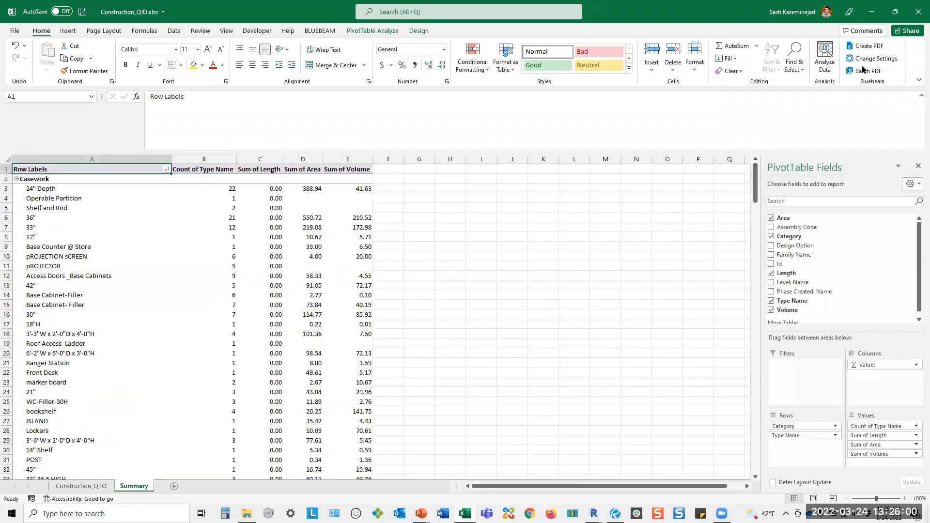
Close the Construction_QTO workbook without saving its changes, and close the BIMLink window.
left_click(914, 19)
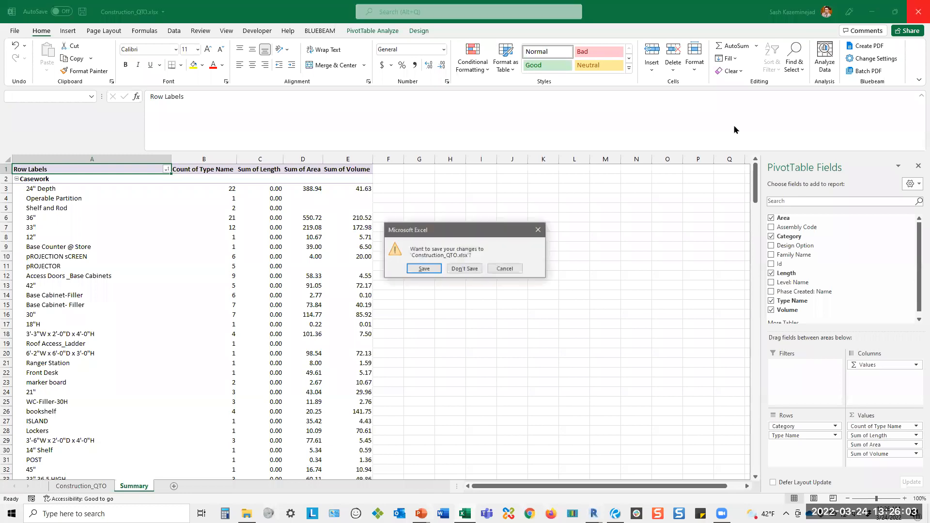
left_click(468, 270)
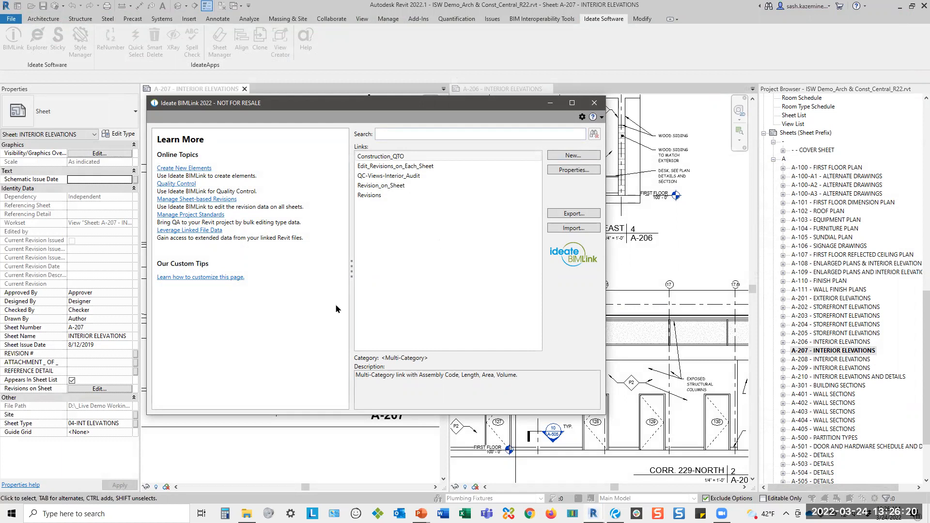
left_click(594, 103)
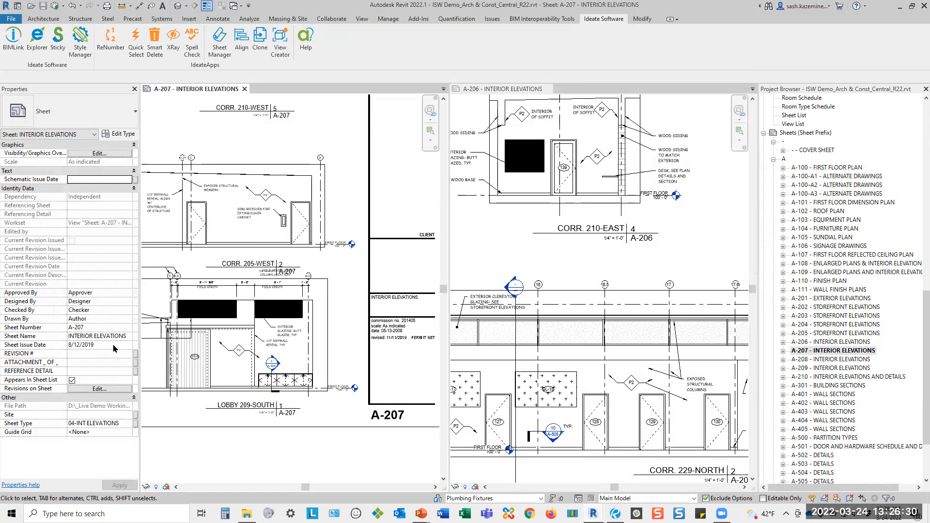
Review the Revisions and Revision_on_Sheet sample links in the 08 Revision Management library, and cancel creating a new link.
left_click(13, 41)
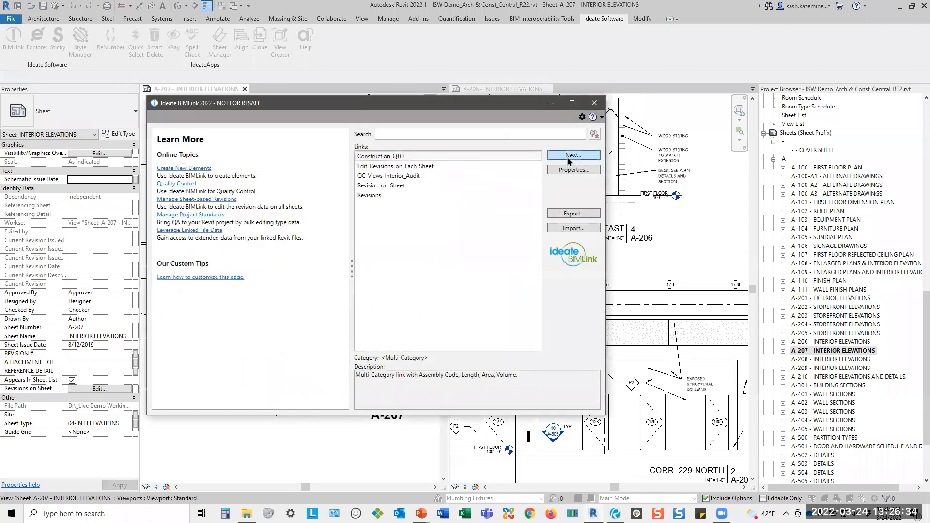
left_click(569, 159)
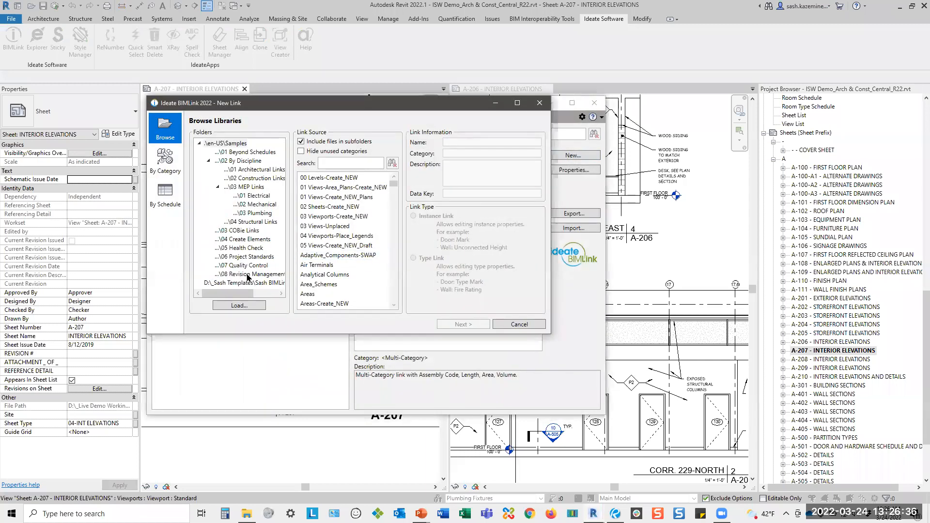
left_click(247, 276)
left_click(308, 221)
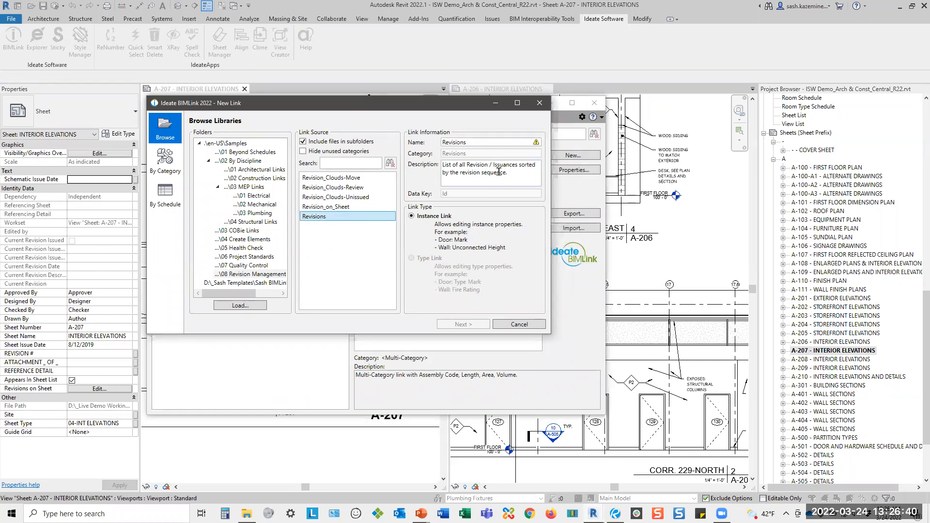
left_click_drag(508, 173, 442, 165)
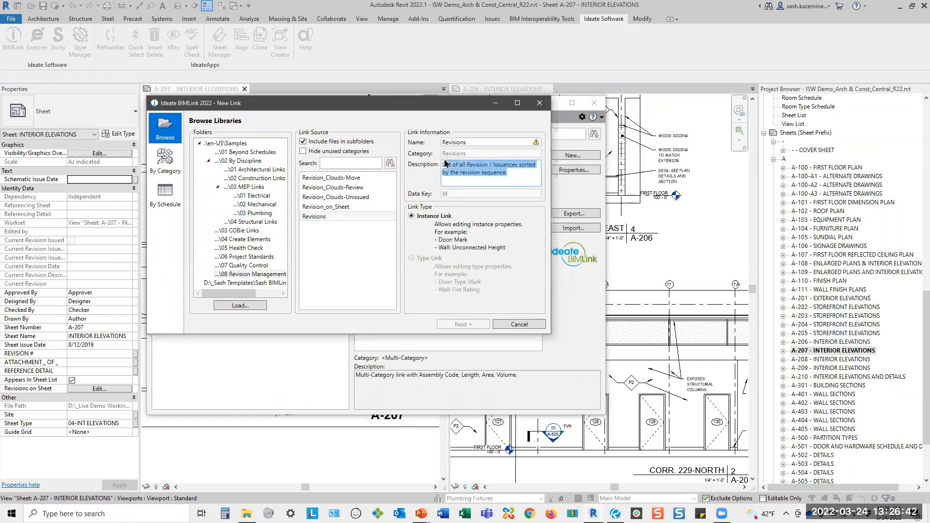
left_click(353, 209)
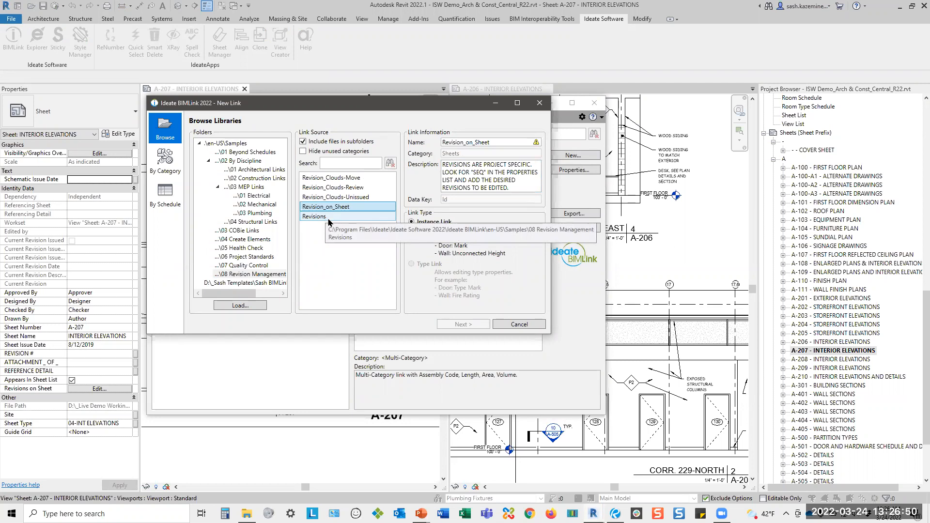
left_click(519, 324)
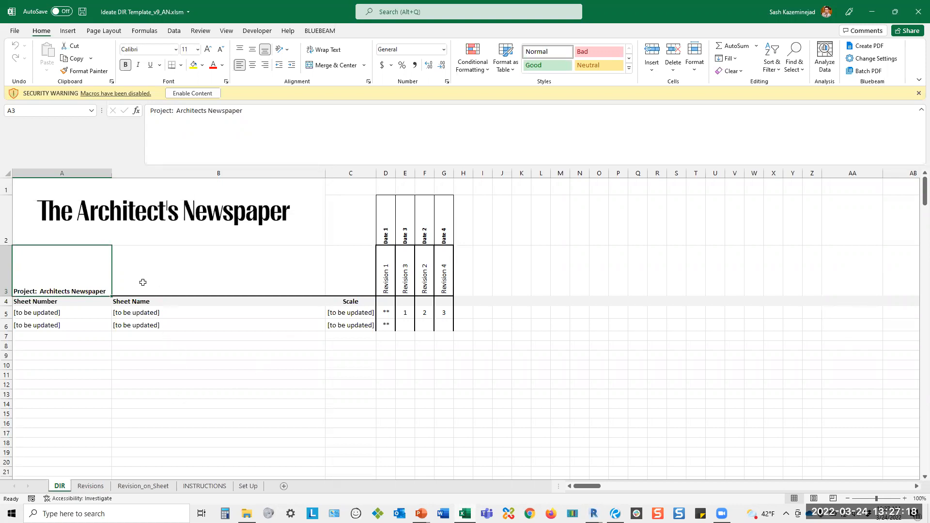
Examine the Revisions, Revision_on_Sheet and DIR worksheets of the Ideate DIR Template workbook, and close the workbook and BIMLink.
left_click(90, 486)
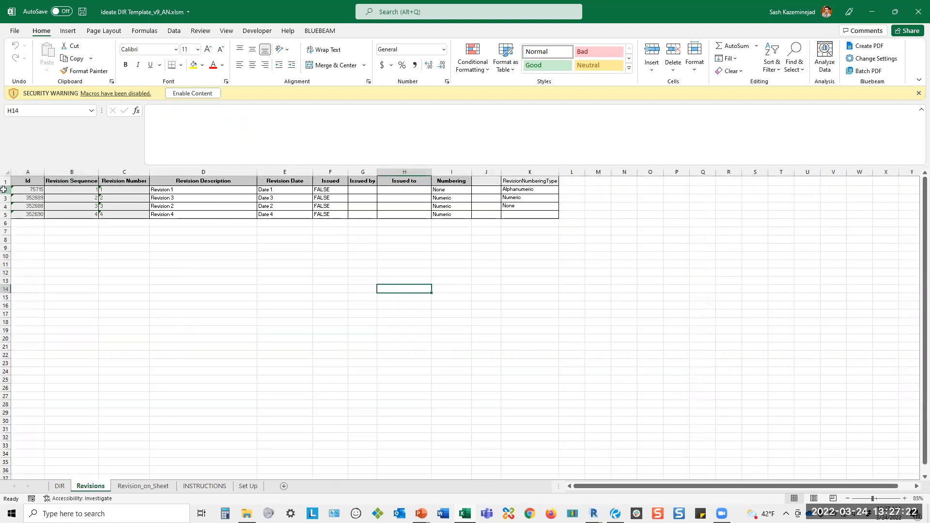
left_click_drag(3, 189, 5, 330)
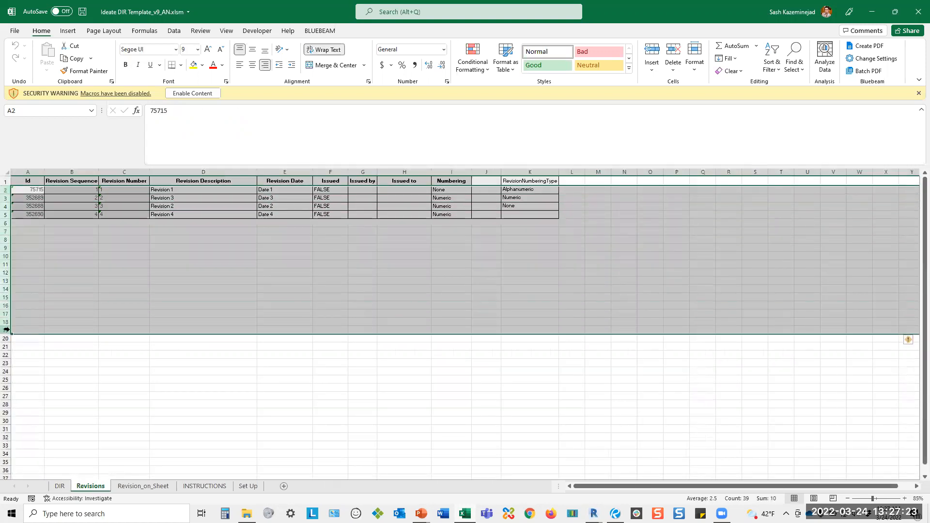
left_click(144, 486)
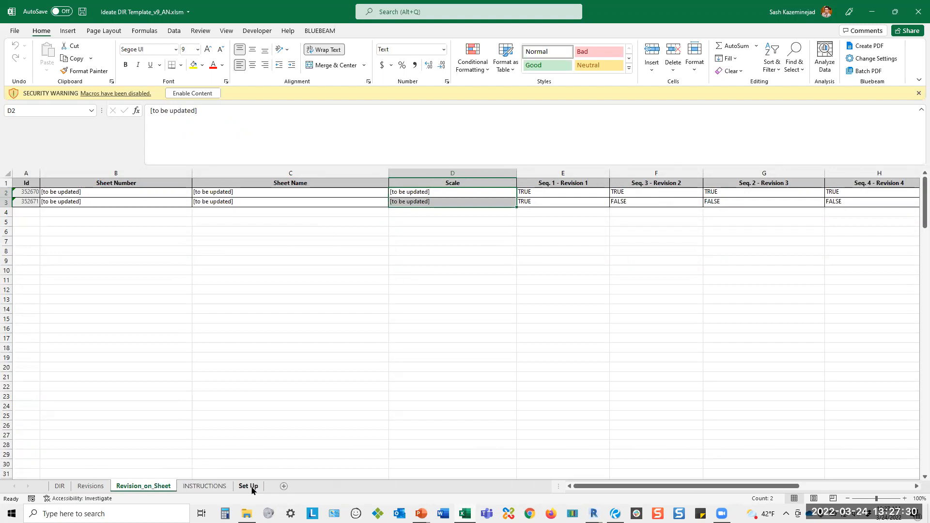
left_click(58, 486)
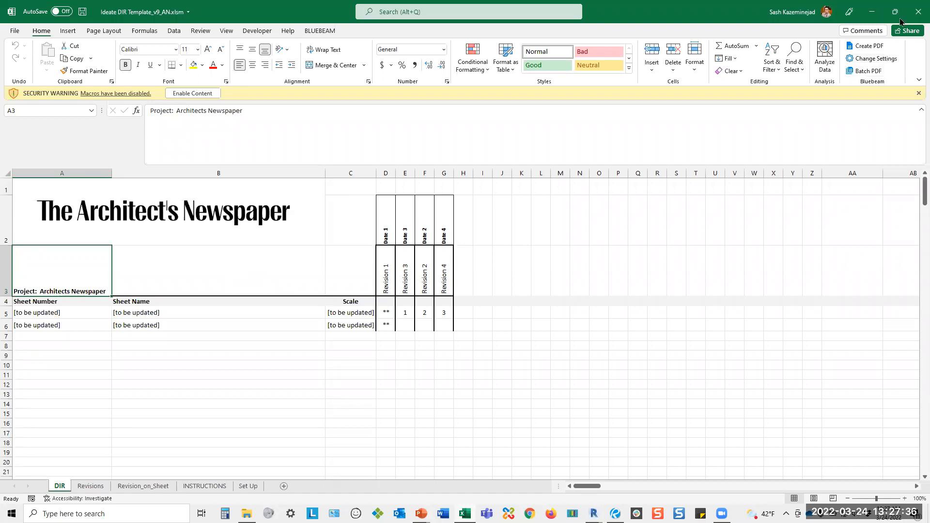
left_click(916, 14)
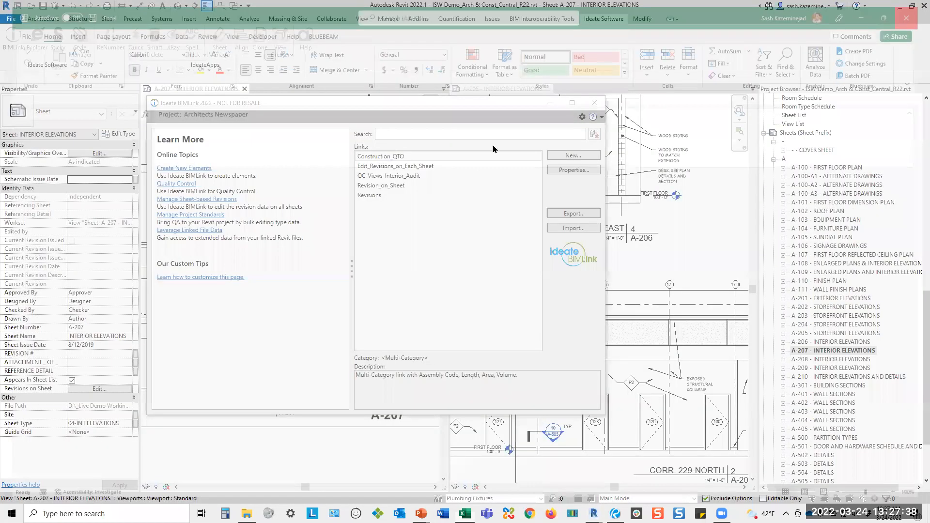
left_click(594, 103)
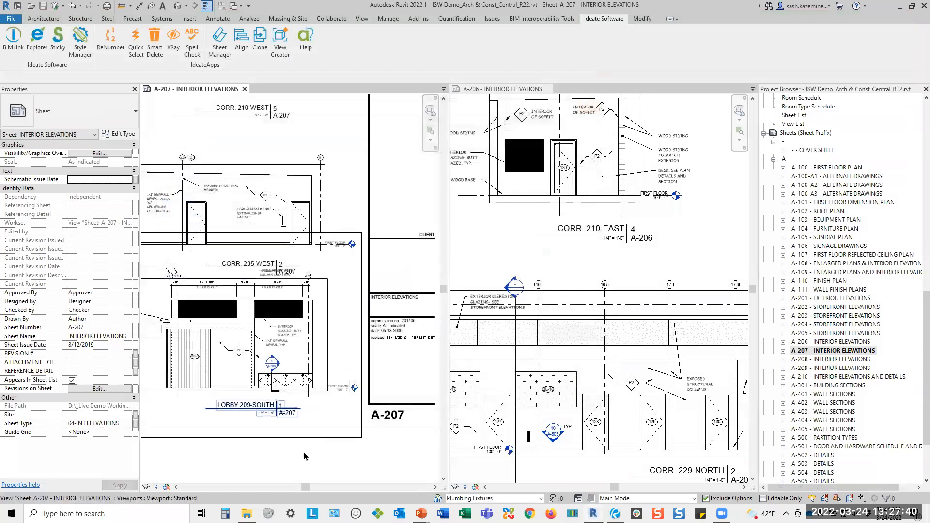
Show the SD SET, DD SET, CD SET and BID SET revisions in the revision schedule of sheet A-207.
scroll(339, 387, "up", 3)
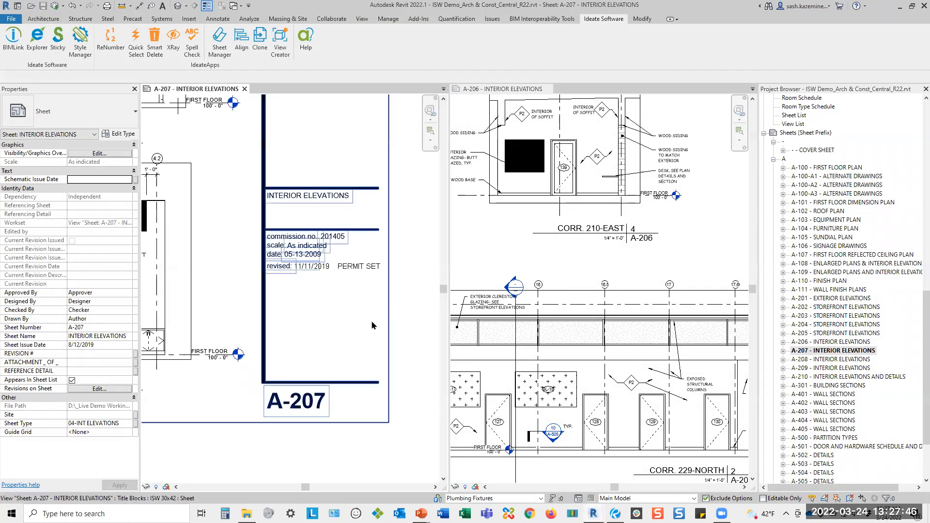
left_click(89, 389)
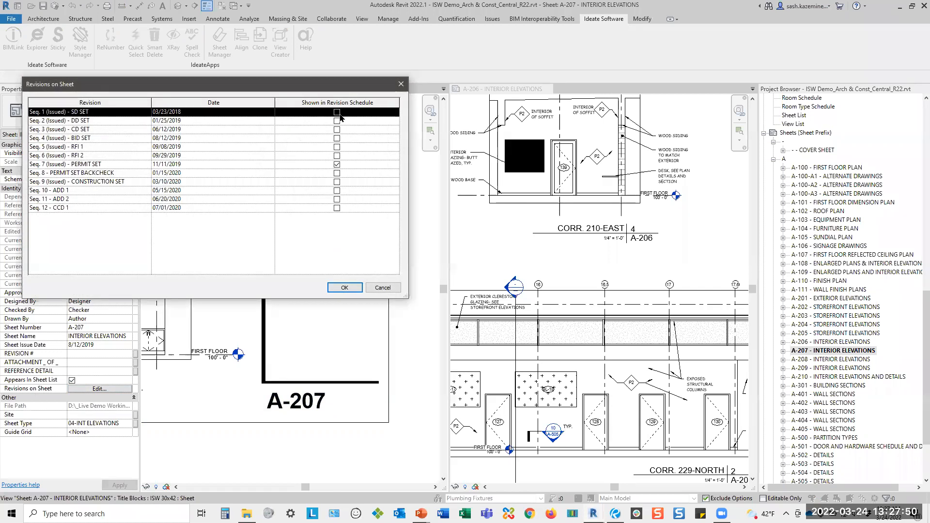
left_click(337, 112)
left_click(337, 120)
left_click(337, 129)
left_click(337, 138)
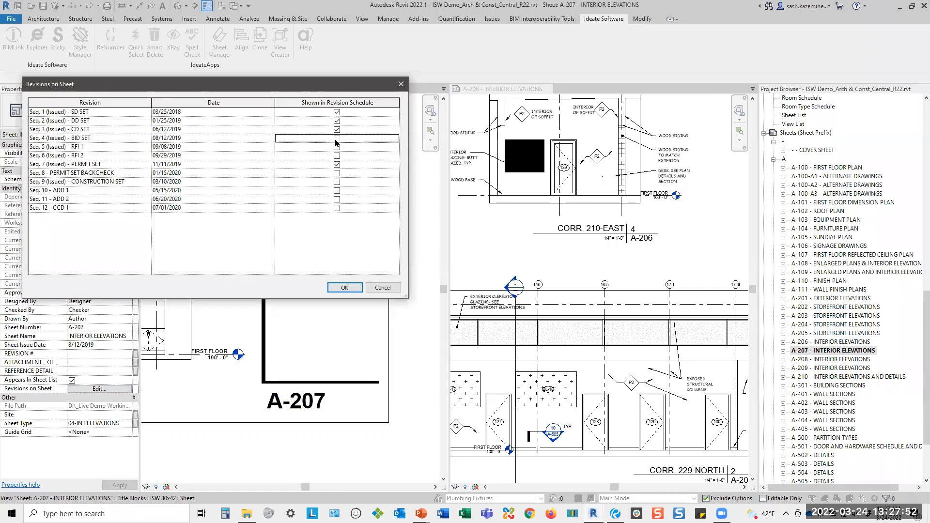
left_click(343, 288)
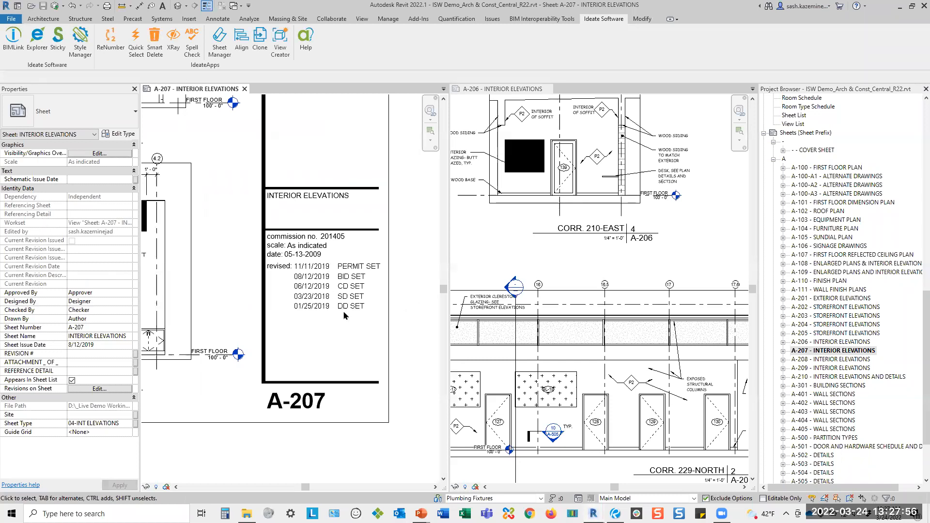
Select all sheets from A-100 to A-901 to examine their shared properties, and clear the multiple selection.
left_click(819, 167)
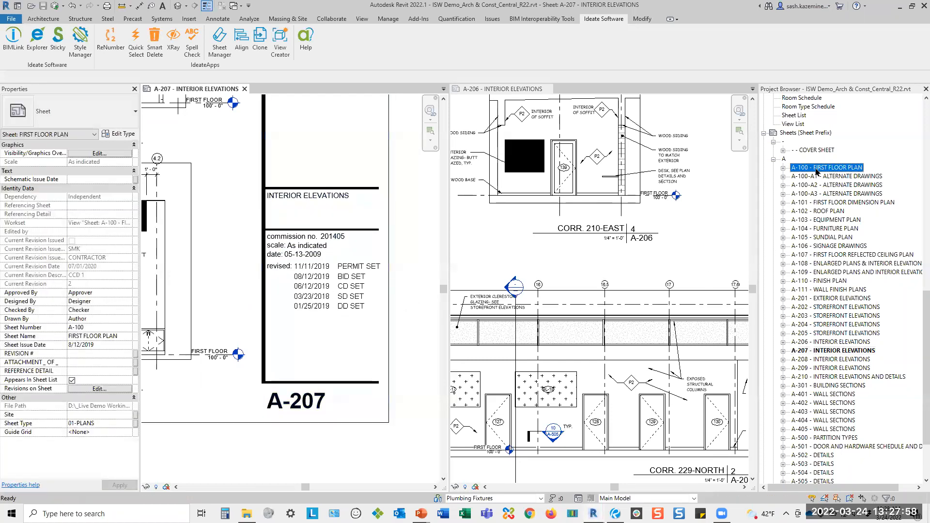
scroll(819, 434, "down", 3)
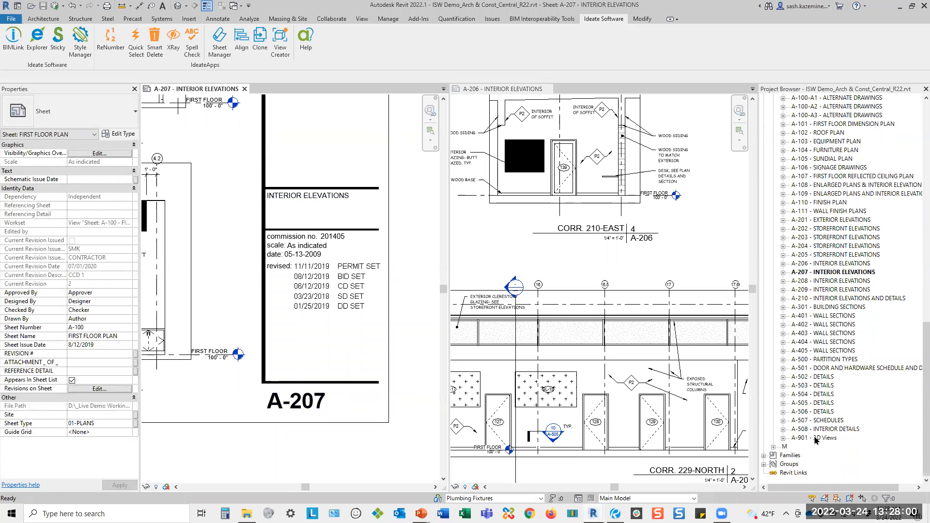
left_click(817, 439, "shift")
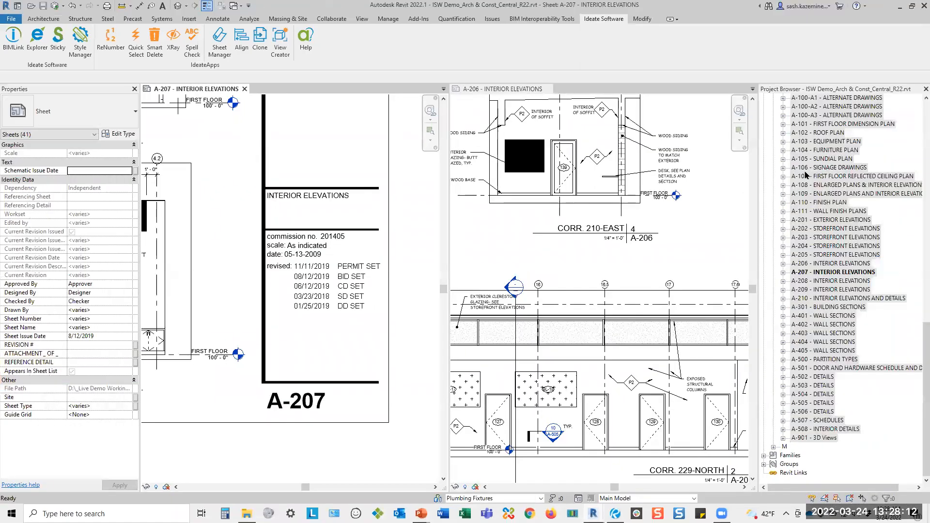
left_click(805, 170)
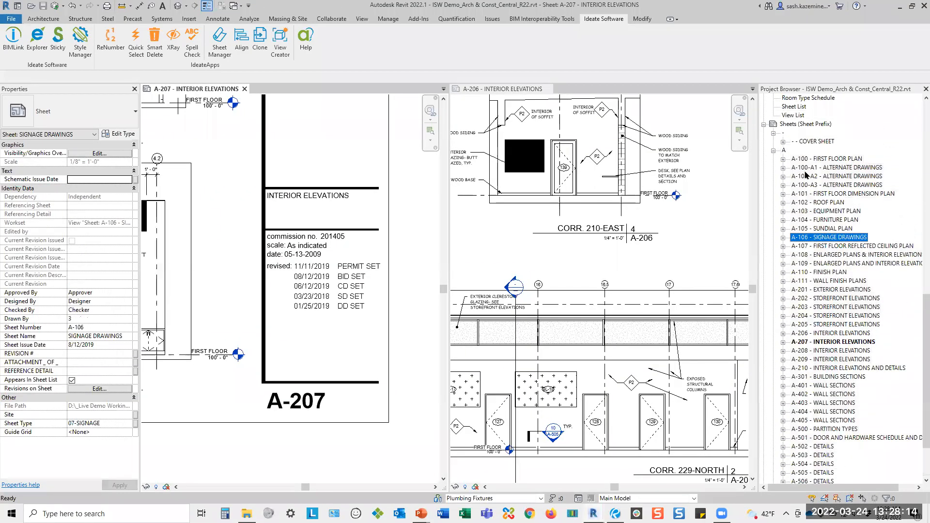
Show the SD SET, DD SET, CD SET, BID SET and RFI 1 revisions in the revision schedule of roof plan sheet A-102.
left_click(807, 203)
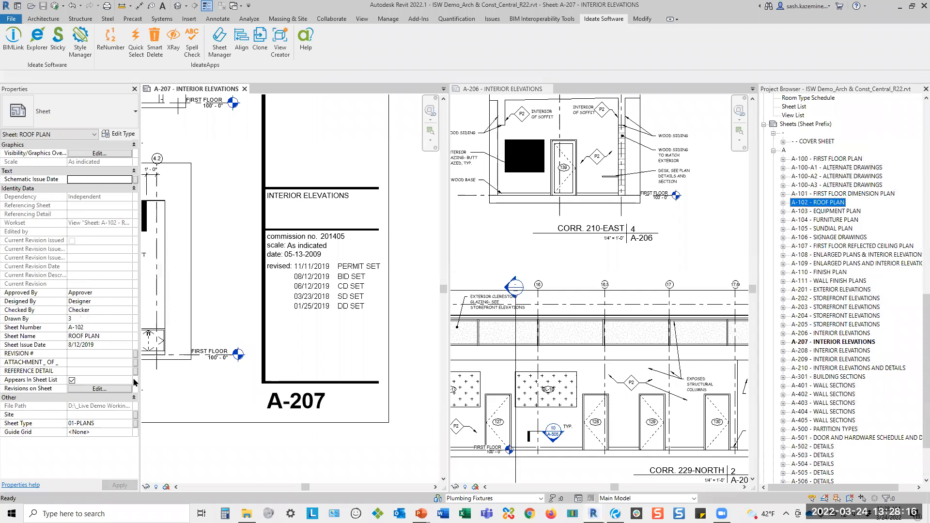
left_click(118, 390)
left_click(336, 121)
left_click(334, 116)
left_click(335, 115)
left_click(336, 130)
left_click(336, 138)
left_click(337, 147)
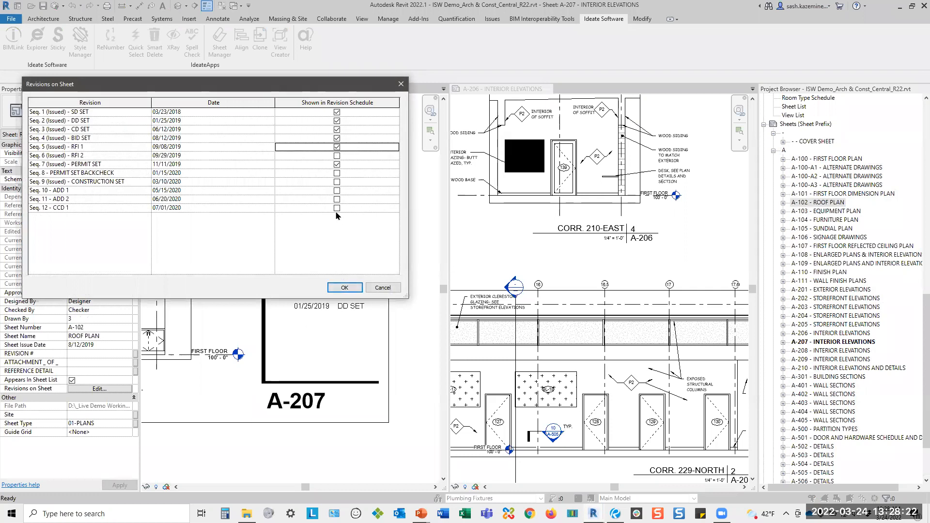
left_click(345, 287)
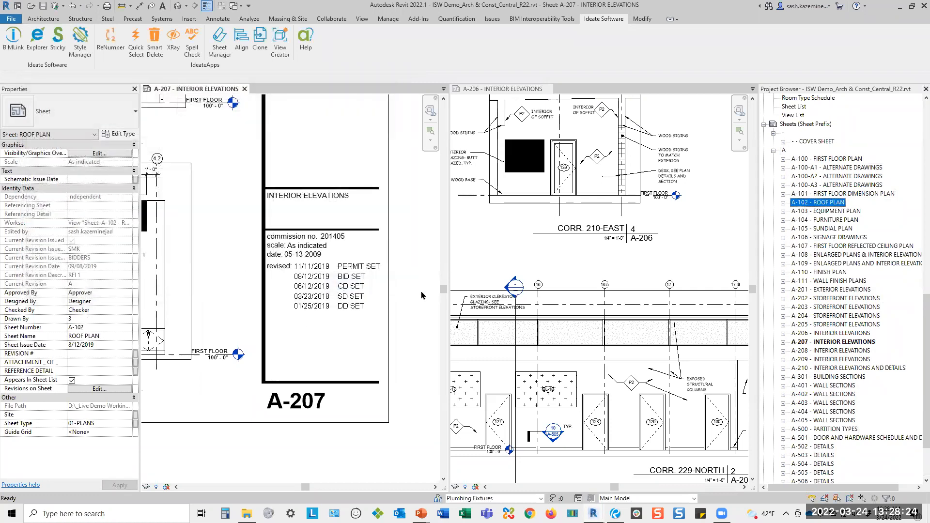
Examine the linked properties and sheet preview of the Edit_Revisions_on_Each_Sheet link in BIMLink.
left_click(421, 294)
left_click(13, 38)
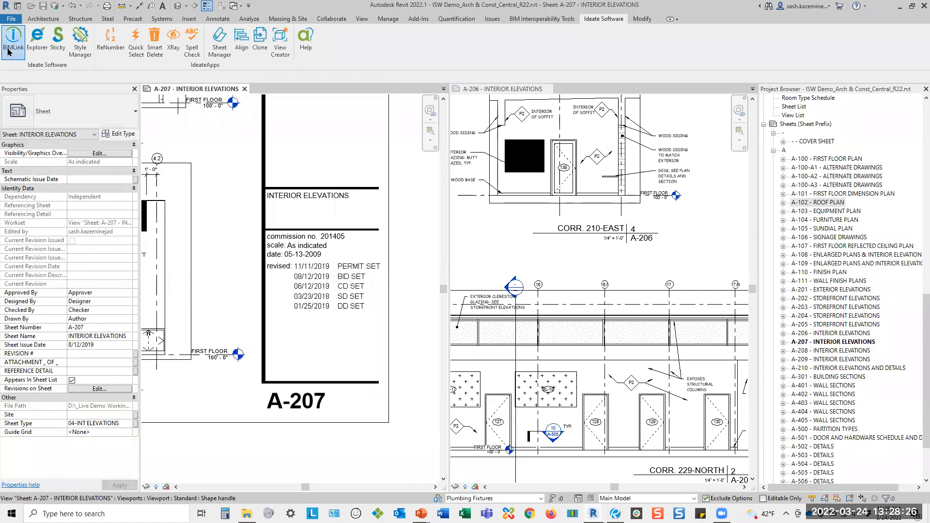
left_click(371, 166)
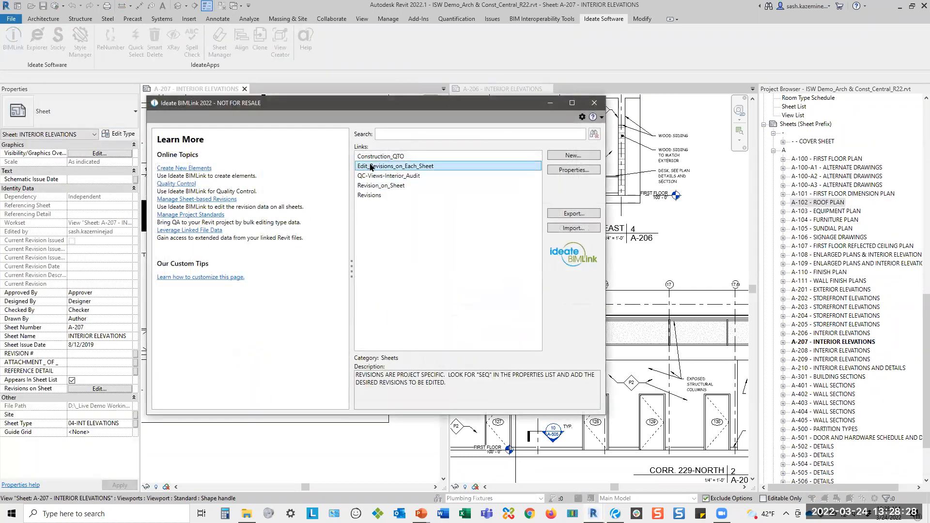
double_click(392, 168)
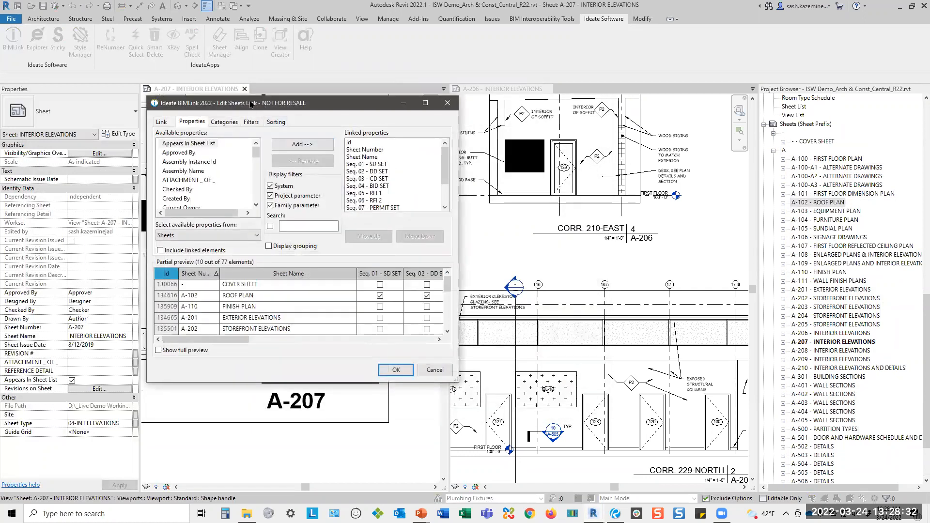
left_click_drag(250, 104, 130, 22)
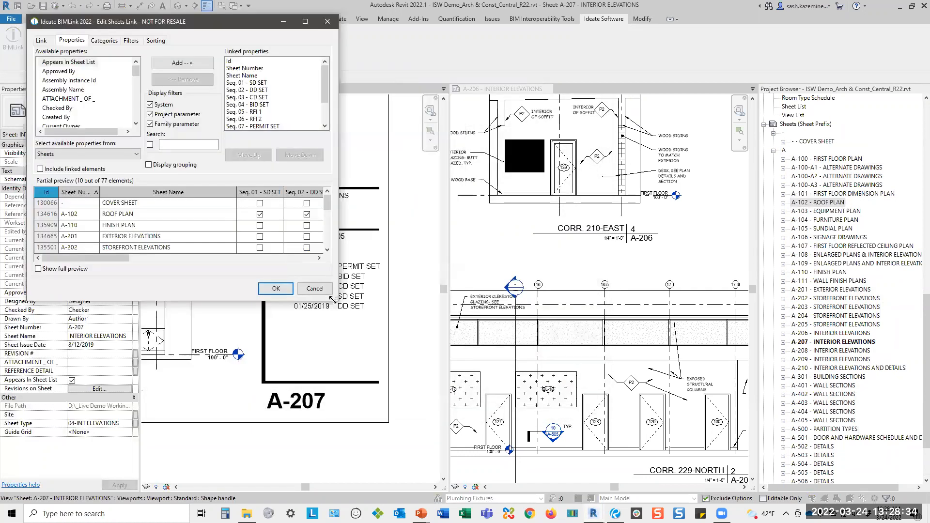
left_click_drag(332, 299, 796, 451)
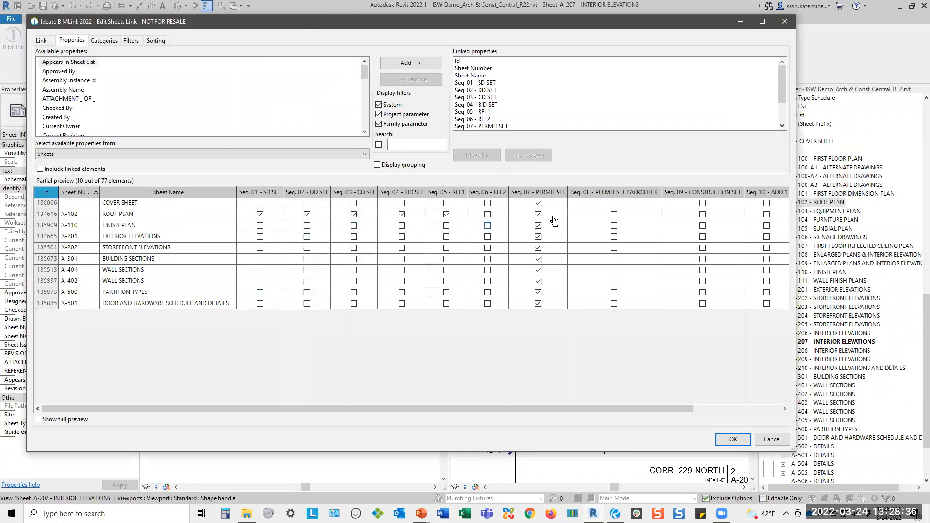
left_click_drag(393, 407, 360, 407)
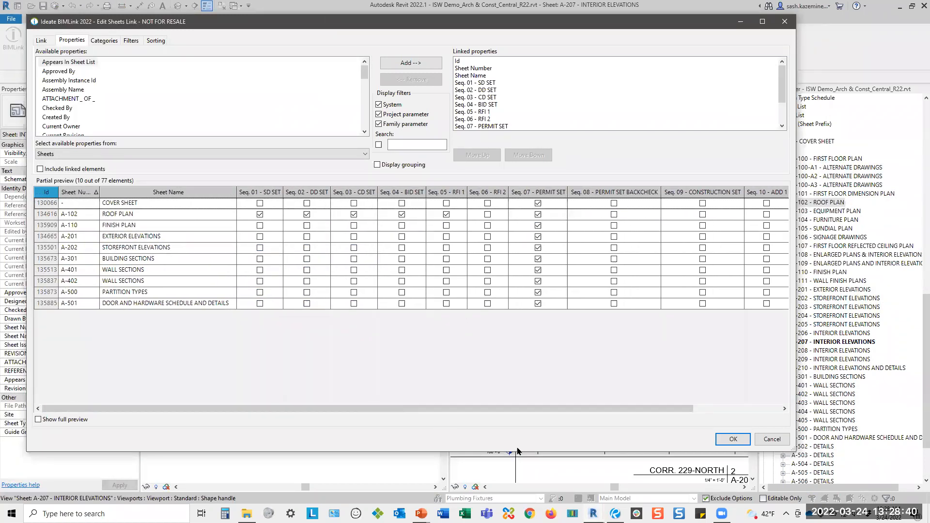
left_click(726, 440)
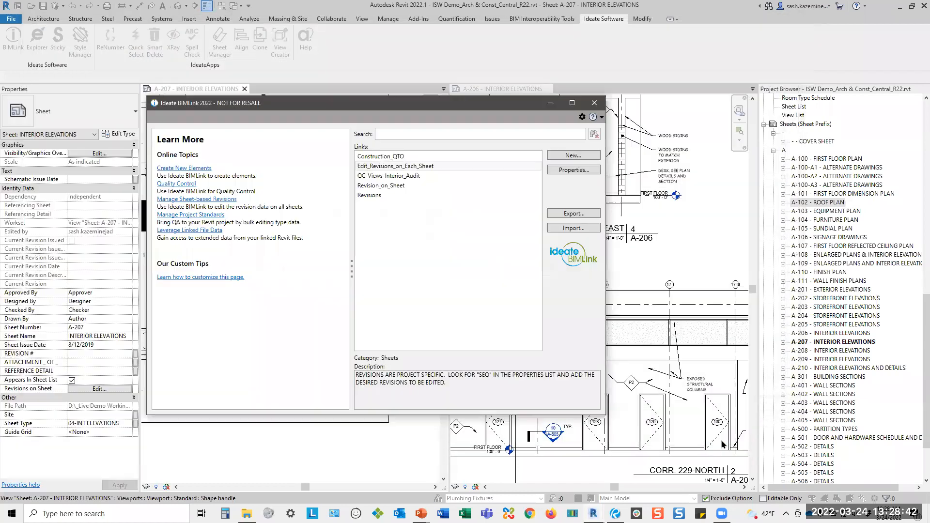
Export the Edit_Revisions_on_Each_Sheet link to Edit_Revisions_on_Each_Sheet.xlsx in the _Demo Files folder and open the workbook.
left_click(565, 215)
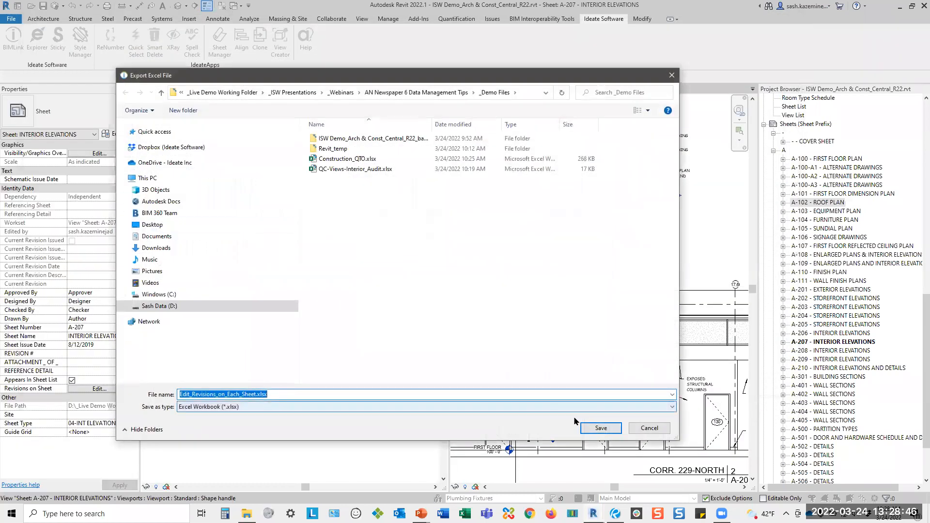
left_click(599, 428)
left_click(413, 278)
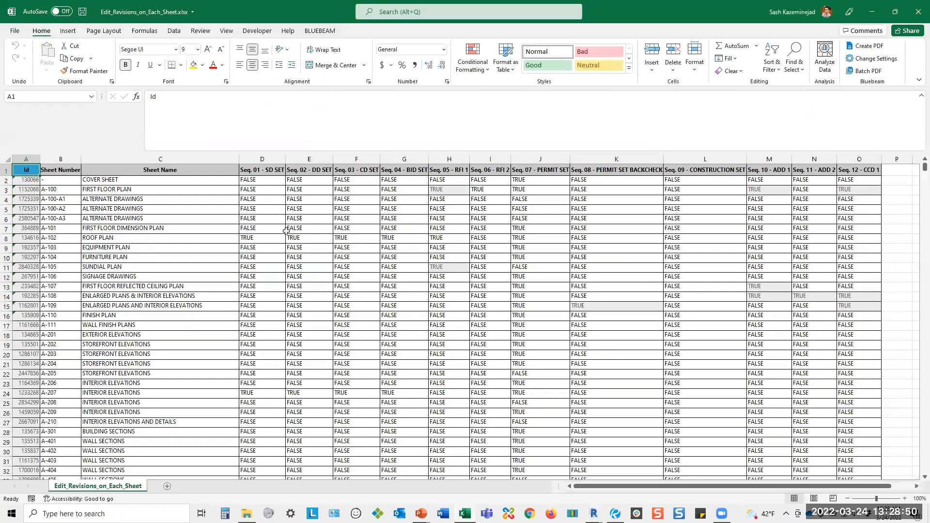
Set the SD SET, DD SET, CD SET and BID SET columns to TRUE from the cover sheet down to sheet A-404.
left_click_drag(262, 159, 404, 159)
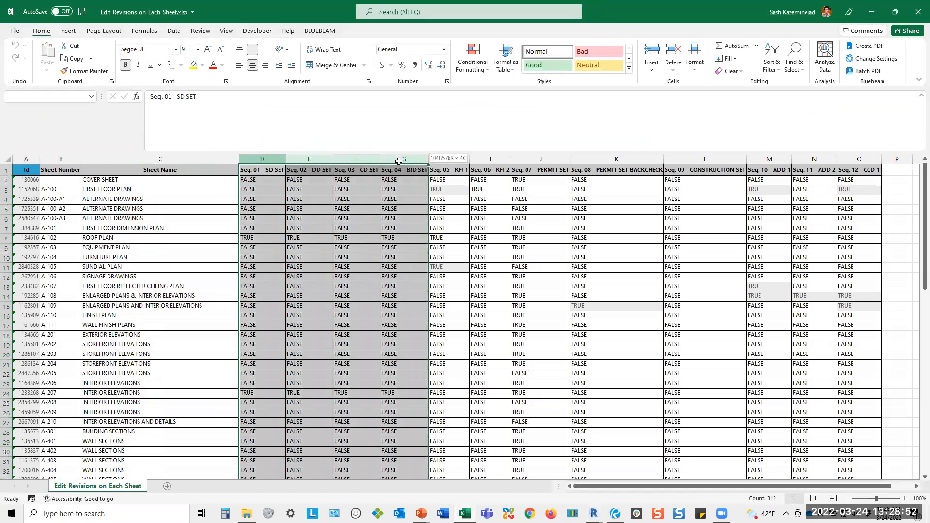
left_click(244, 182)
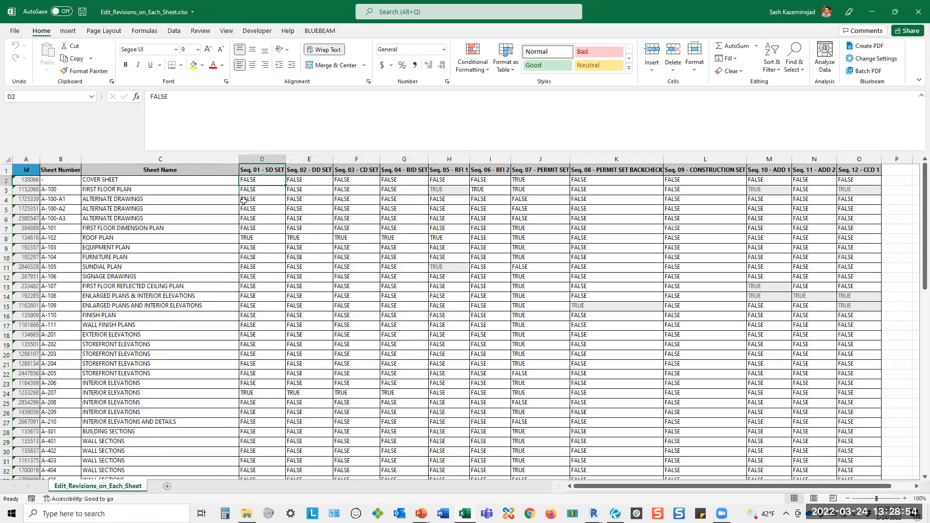
type("TRUE")
key("Return")
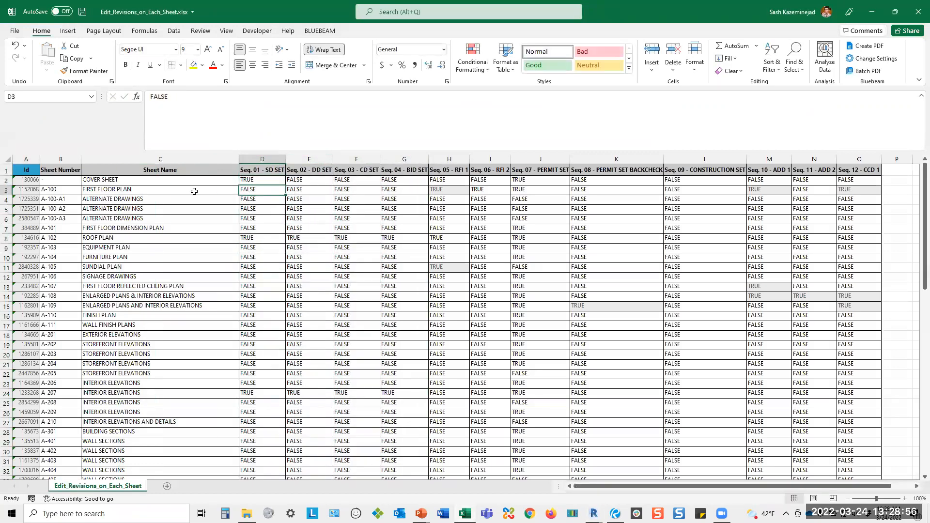
left_click(280, 183)
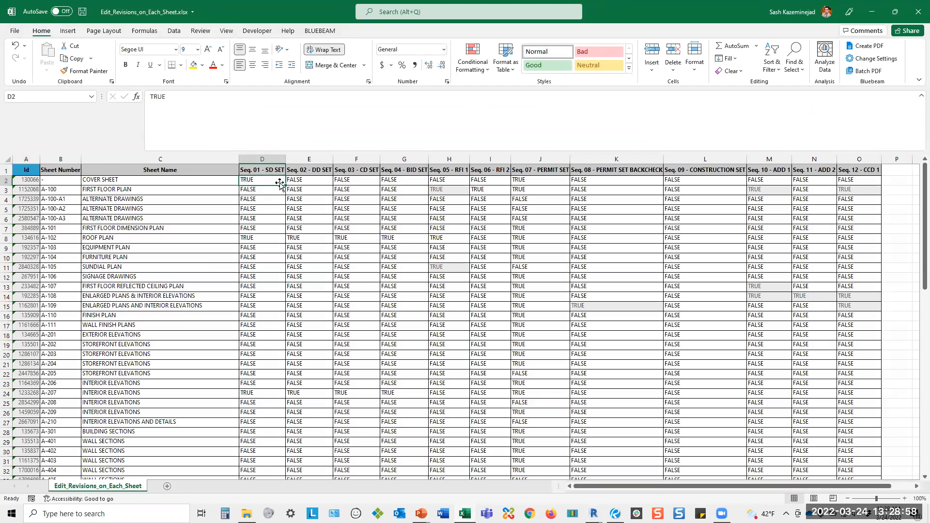
left_click_drag(286, 184, 409, 403)
Set the SD SET through RFI 1 columns to TRUE for mechanical sheets M-102-Q3 down to M-901-1.
scroll(318, 326, "down", 7)
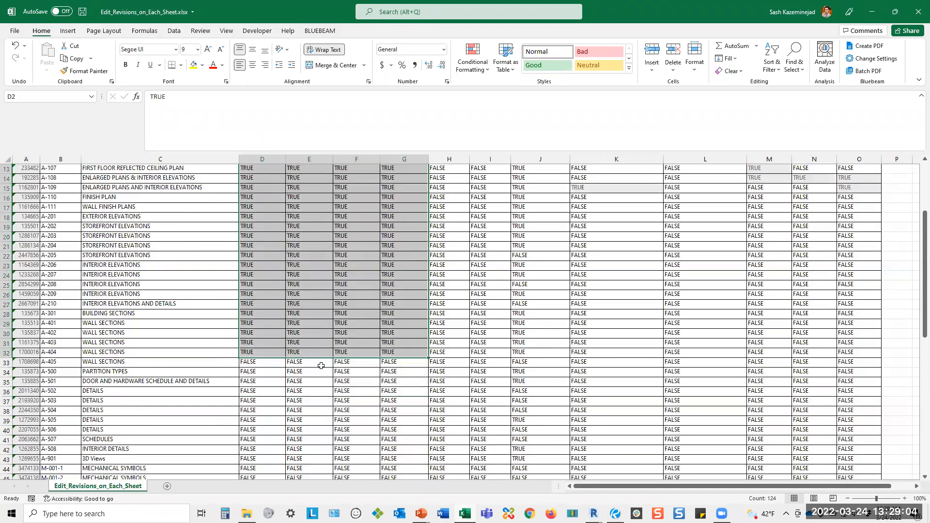
left_click(256, 373)
type("TRUE")
key("Return")
left_click(273, 374)
left_click_drag(286, 377, 467, 388)
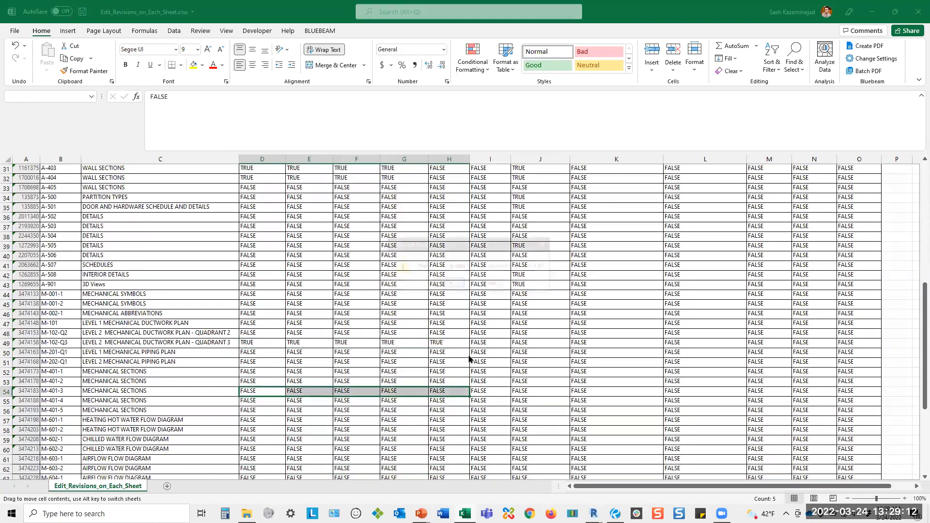
left_click(491, 285)
left_click_drag(469, 347, 468, 431)
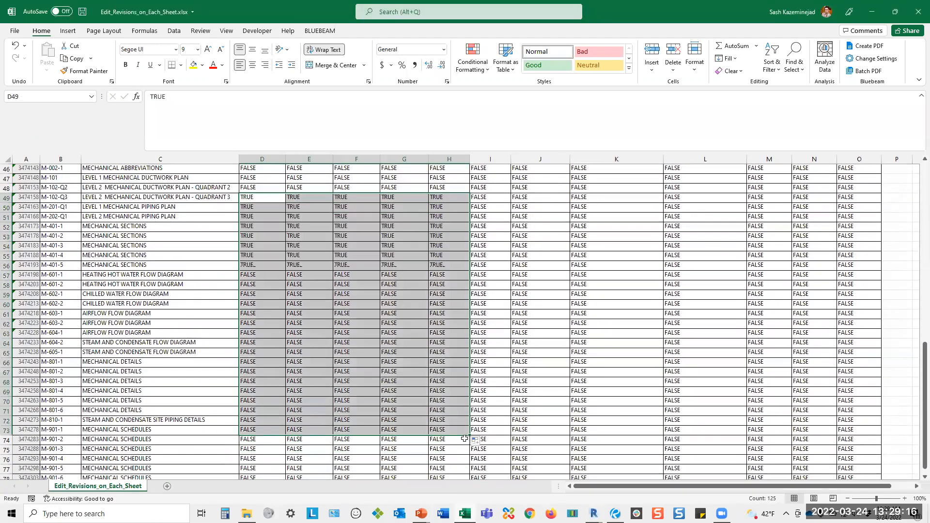
Save and close the workbook, and load Edit_Revisions_on_Each_Sheet.xlsx for import into BIMLink.
left_click(83, 13)
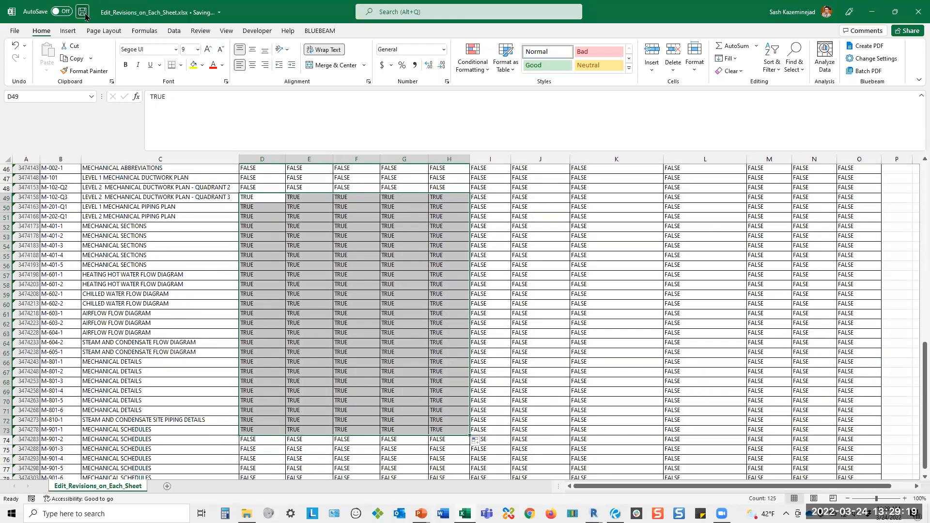
left_click(918, 12)
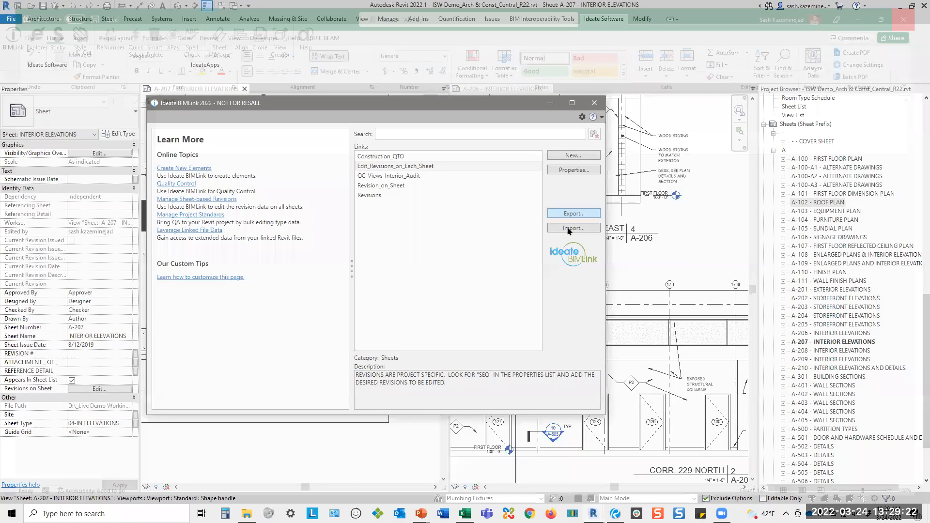
left_click(569, 228)
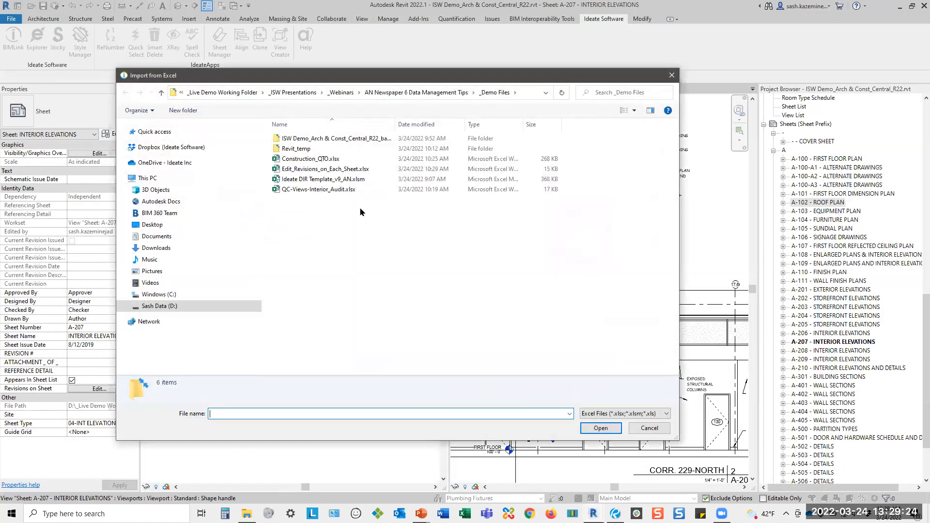
left_click(322, 169)
left_click(600, 428)
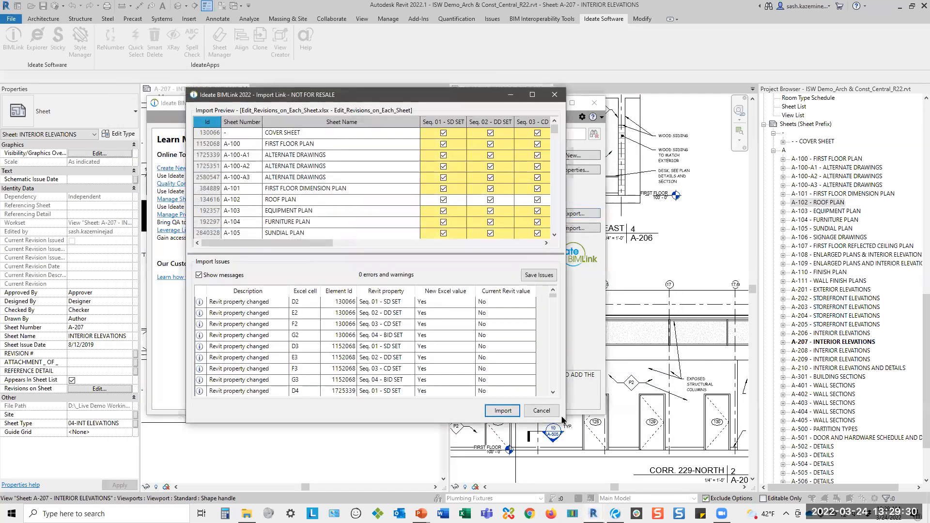
Review the import preview and change messages, import the sheet revision changes into the model, and close BIMLink.
left_click_drag(561, 421, 798, 474)
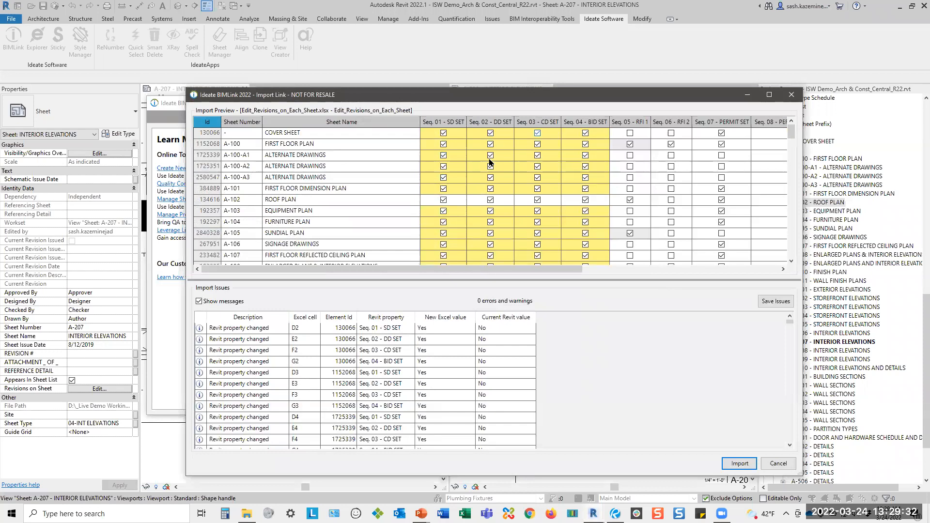
left_click_drag(537, 97, 435, 26)
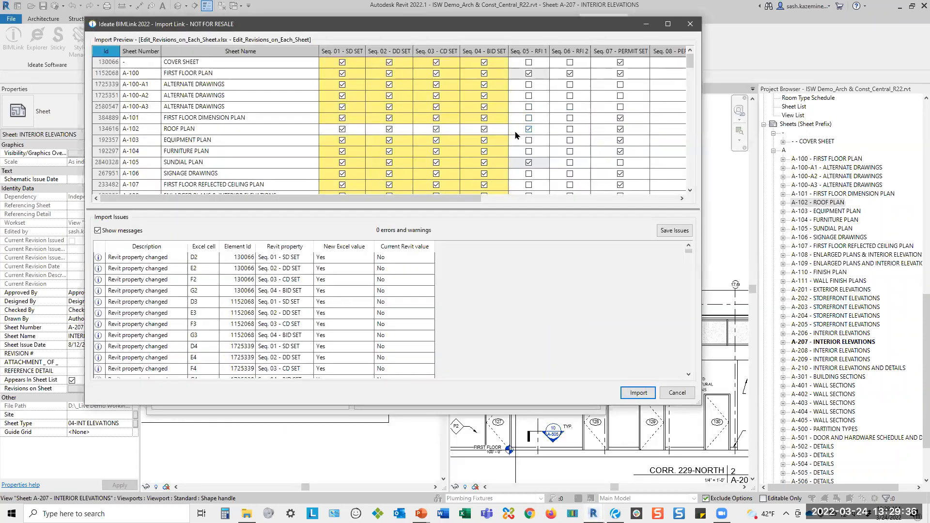
scroll(346, 285, "down", 9)
scroll(345, 285, "up", 7)
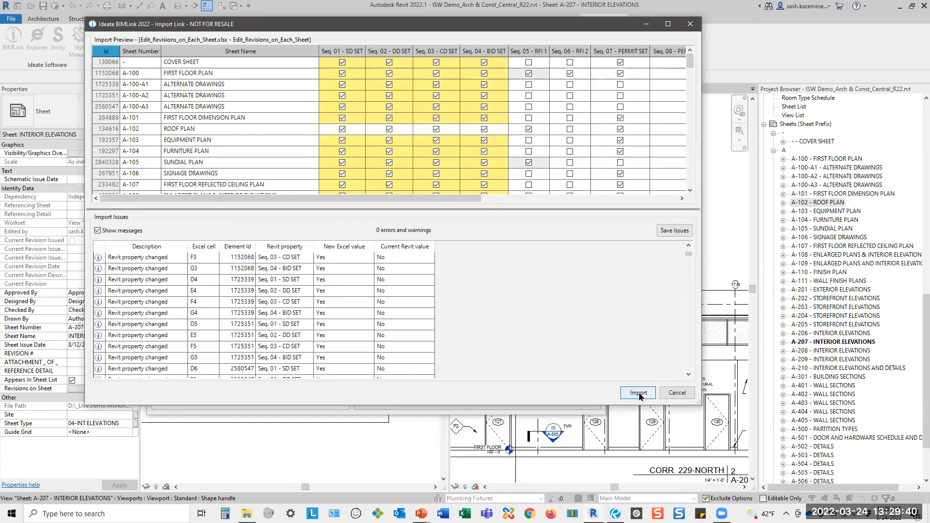
left_click(638, 393)
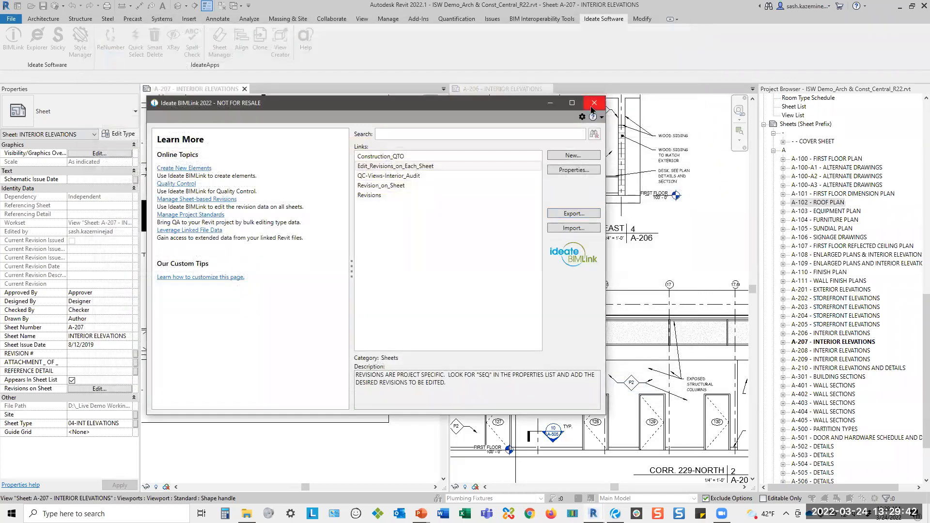
left_click(591, 108)
Check which revisions are shown in the revision schedules of sheets A-403, A-506 and A-201.
left_click(841, 406)
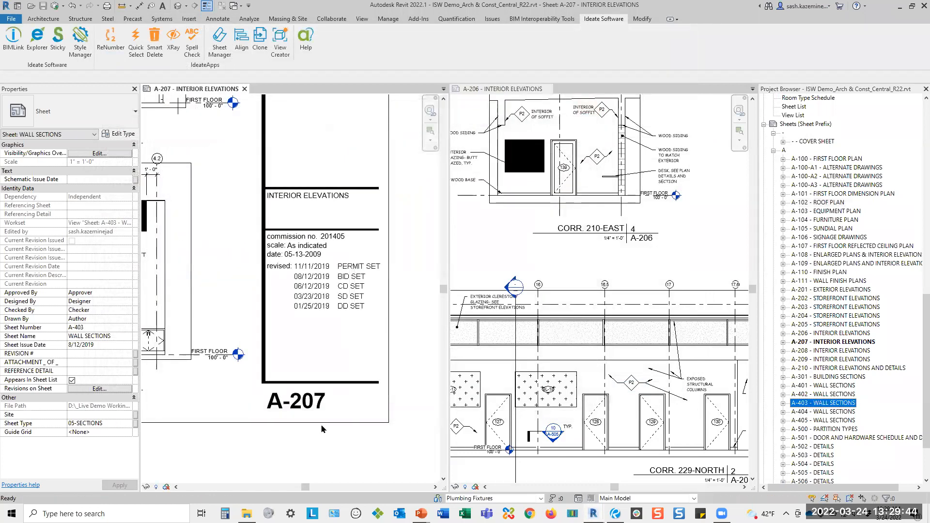
left_click(119, 389)
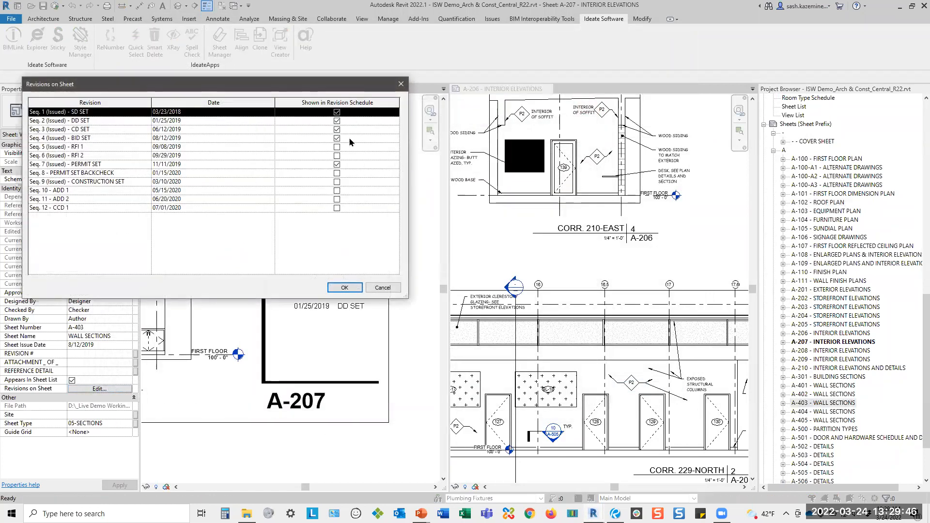
left_click(376, 288)
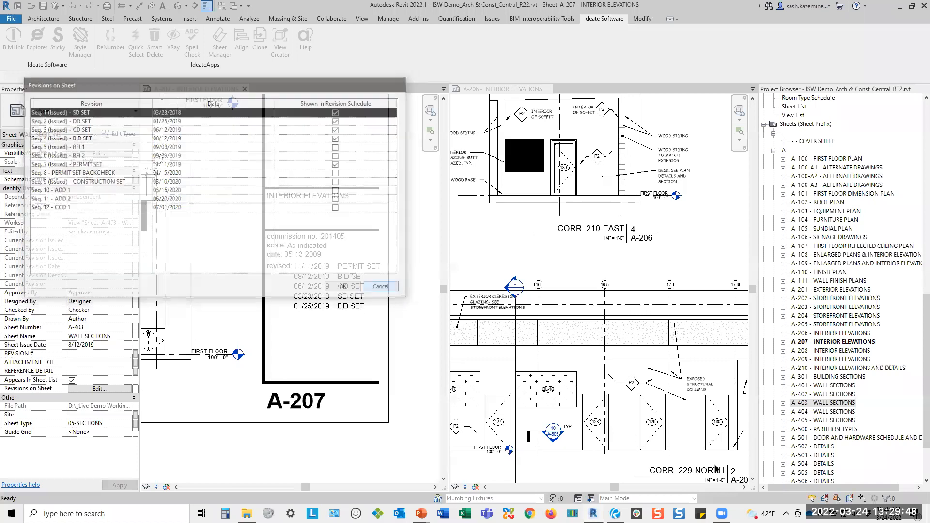
scroll(822, 421, "down", 2)
left_click(822, 412)
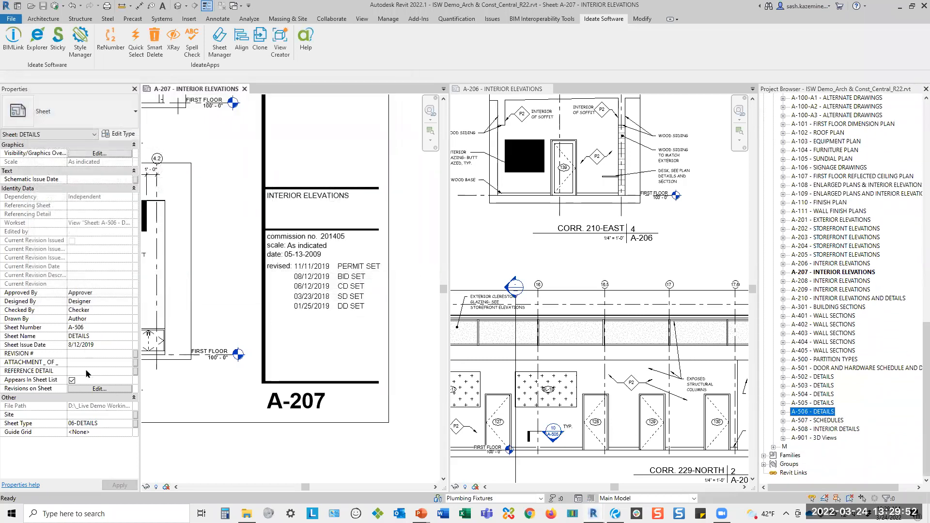
left_click(108, 389)
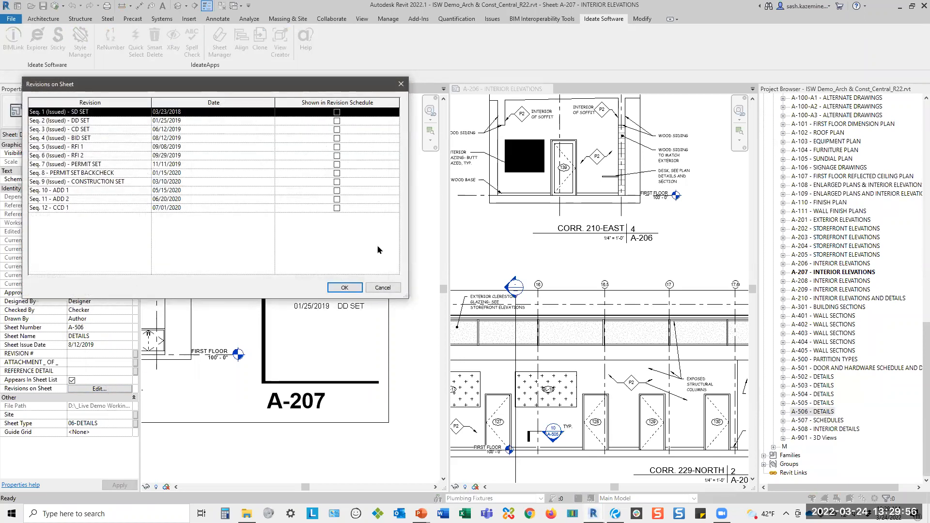
left_click(382, 287)
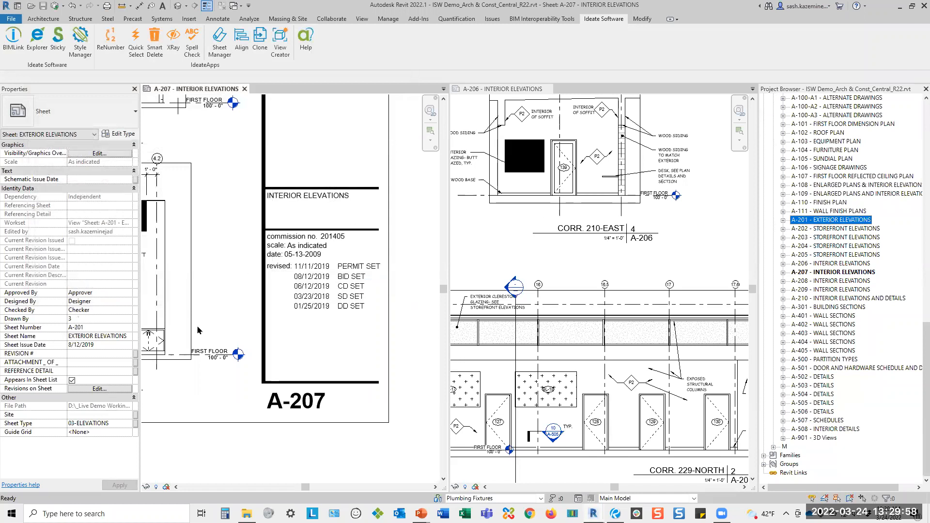
left_click(128, 389)
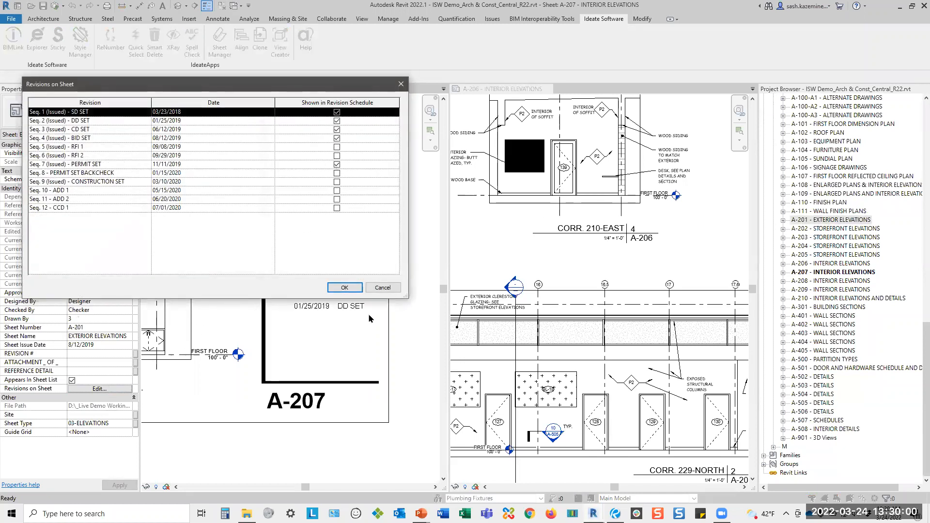
left_click(385, 288)
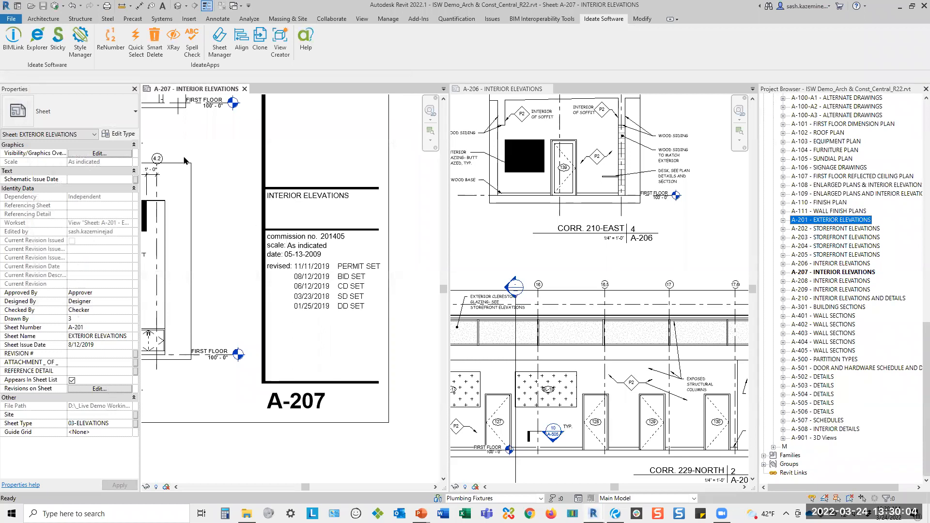
Open the Revisions link in BIMLink, enlarge its window and examine the full preview, including the Revision Number column.
left_click(13, 45)
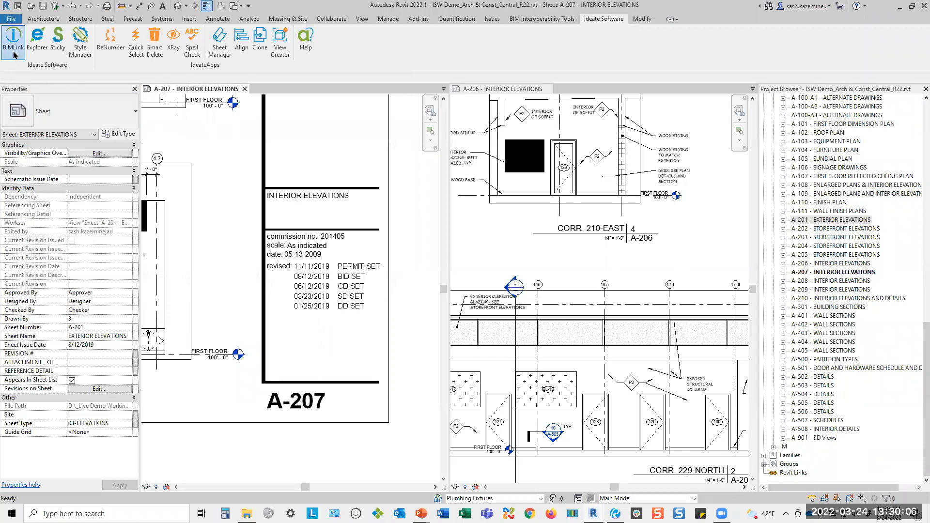
double_click(368, 195)
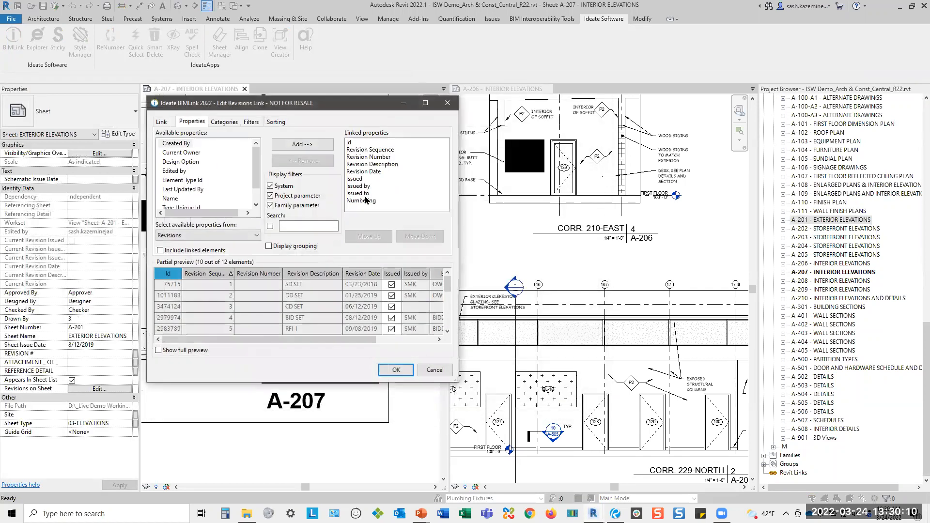
left_click_drag(181, 103, 86, 30)
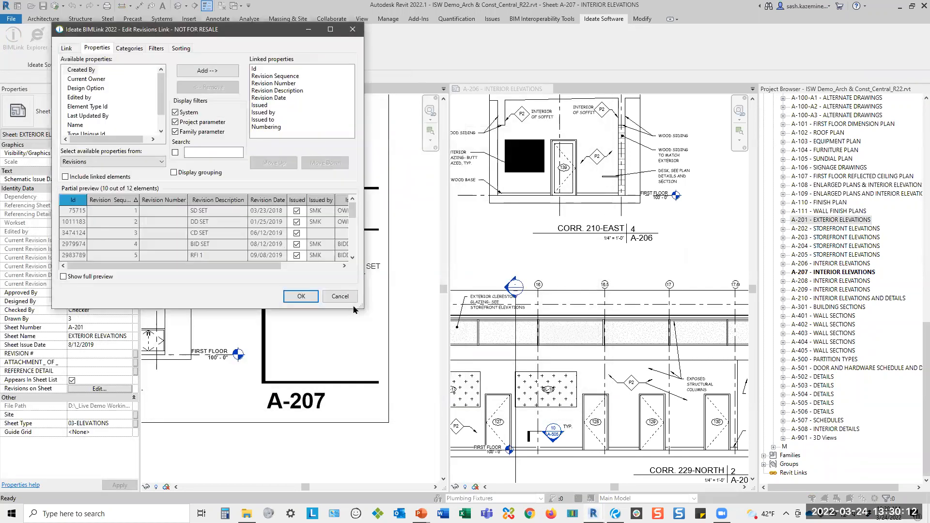
left_click_drag(360, 303, 725, 411)
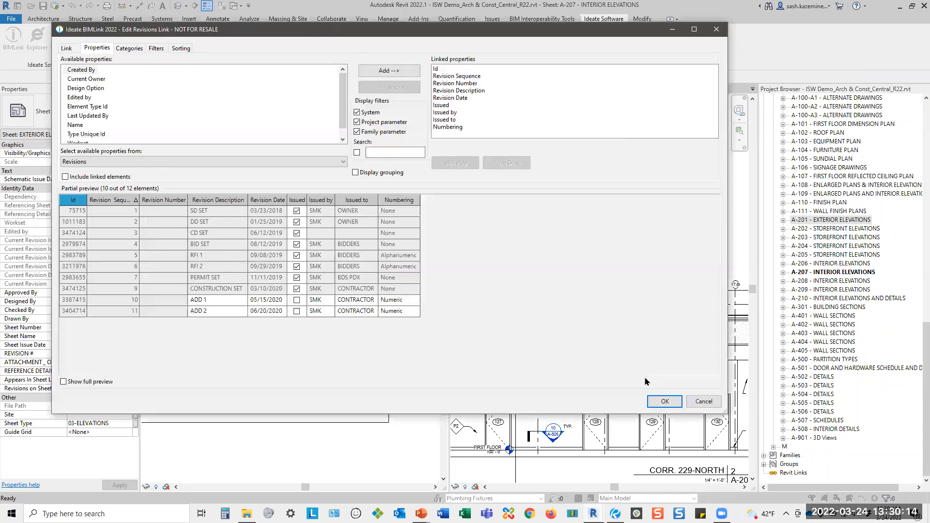
left_click(85, 382)
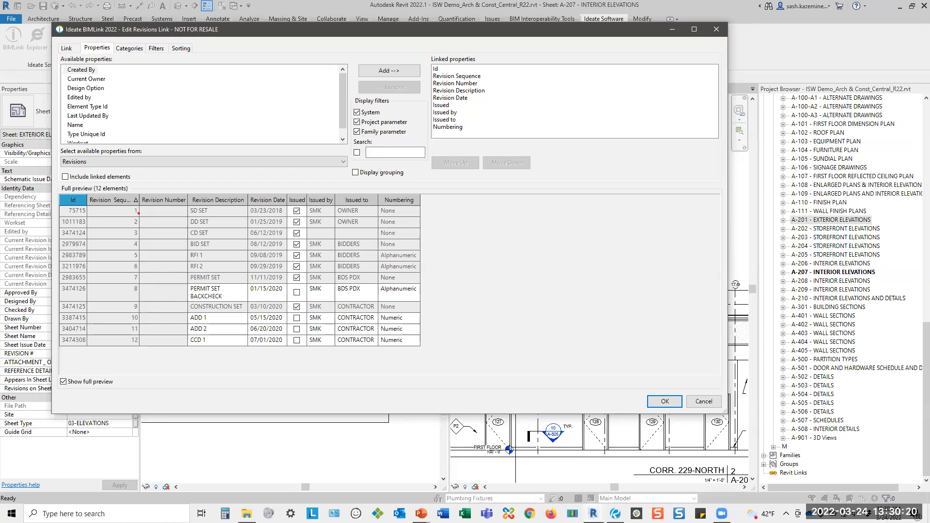
left_click_drag(138, 190, 190, 347)
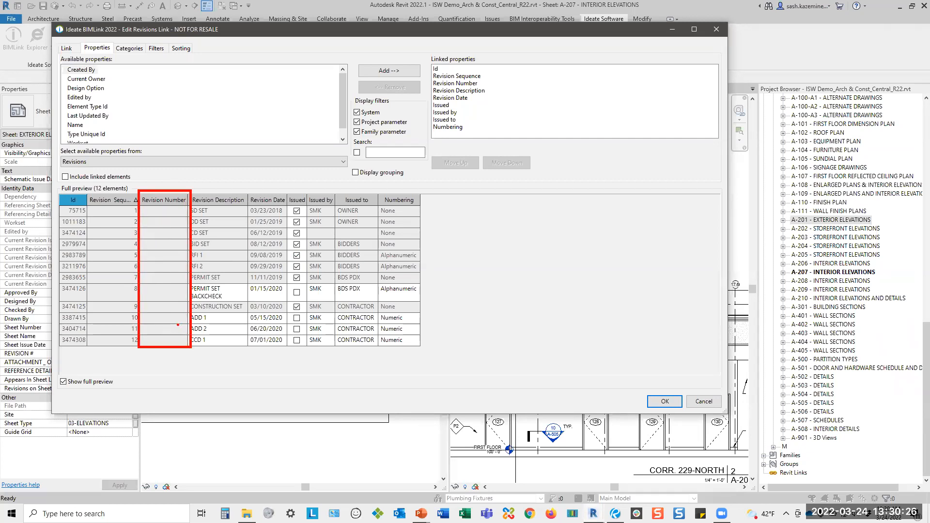
left_click_drag(148, 213, 165, 224)
key("Escape")
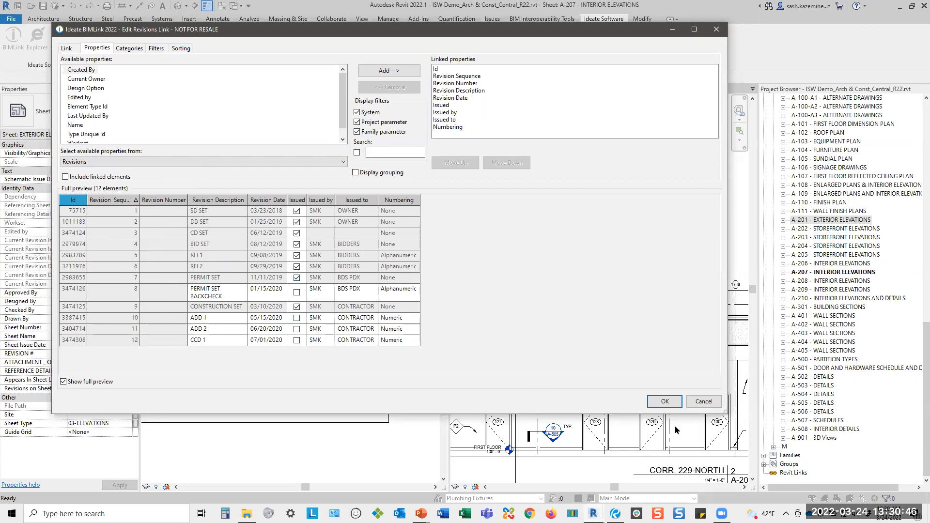
left_click(665, 401)
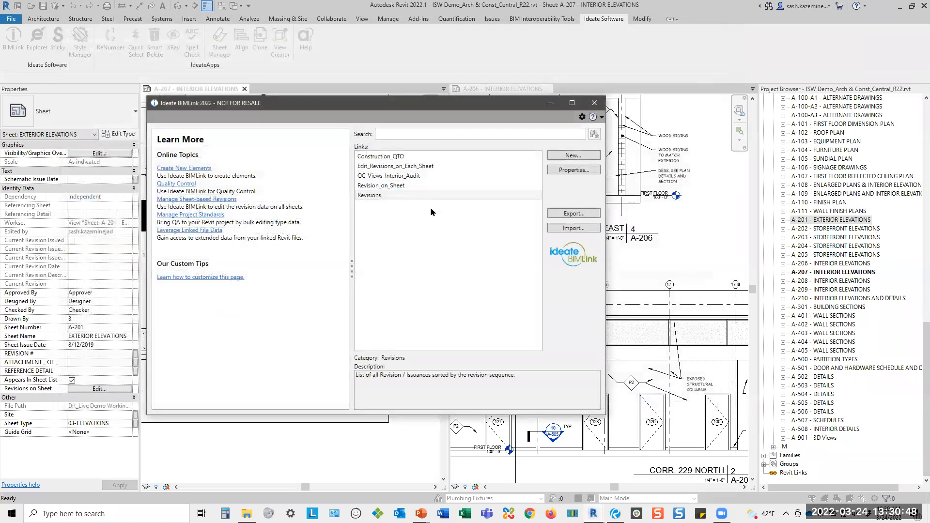
Export the Revisions link to the macro-enabled workbook Ideate DIR Template_v9_AN.xlsm, overwriting its existing Revisions worksheet.
left_click(567, 217)
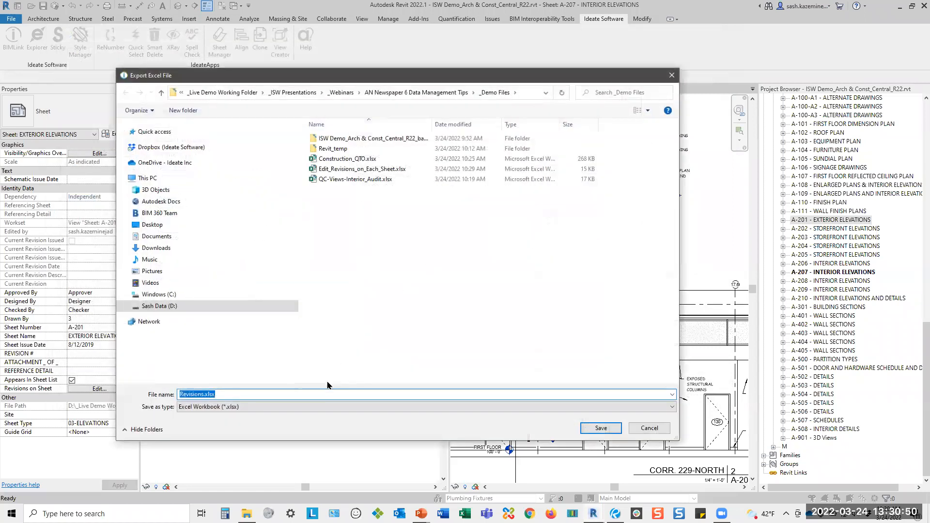
left_click(308, 407)
left_click(307, 406)
left_click(306, 407)
left_click(306, 424)
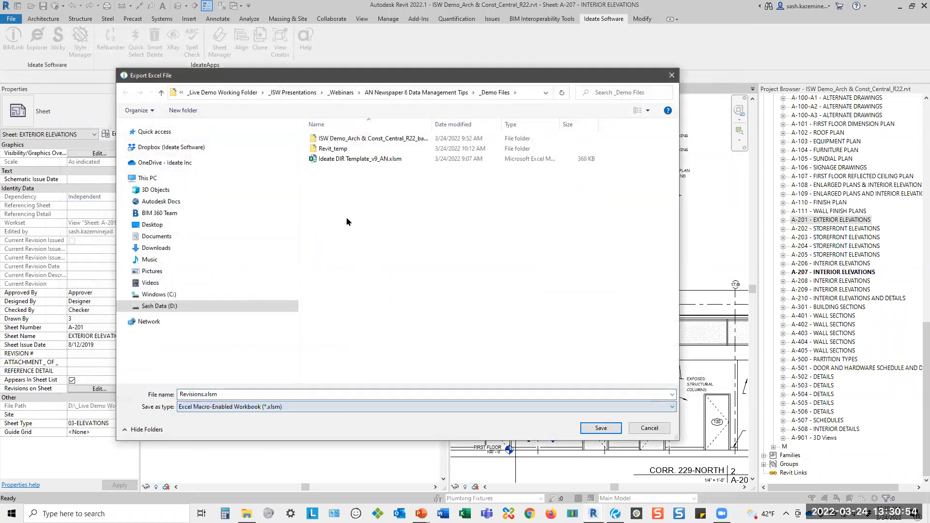
left_click(371, 163)
left_click(600, 428)
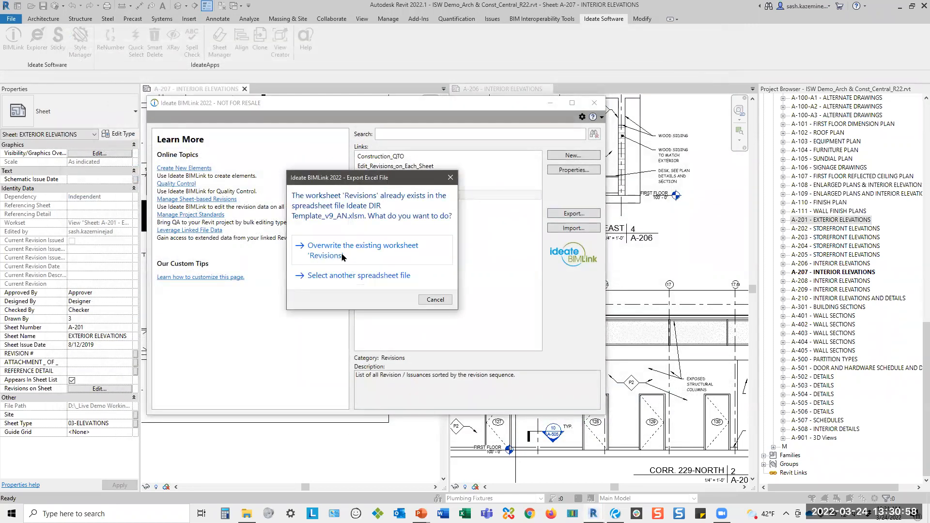
left_click(342, 256)
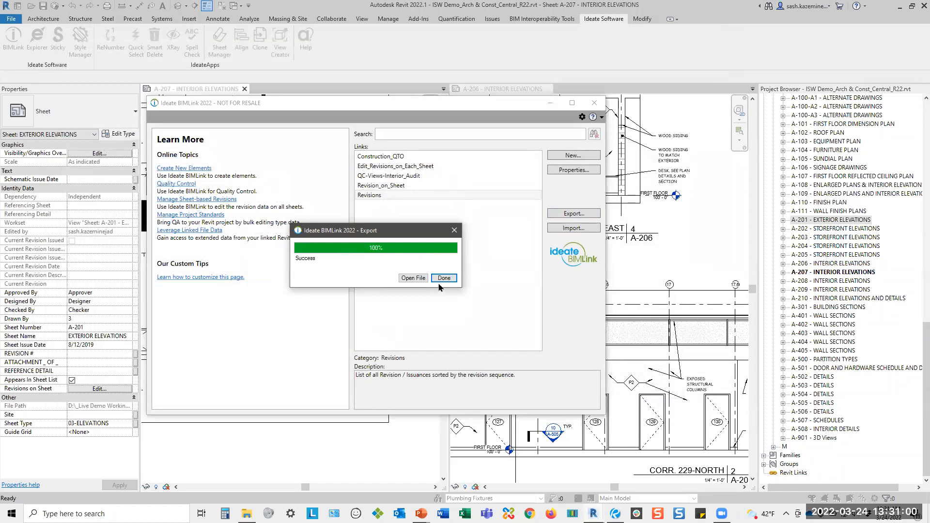
left_click(444, 278)
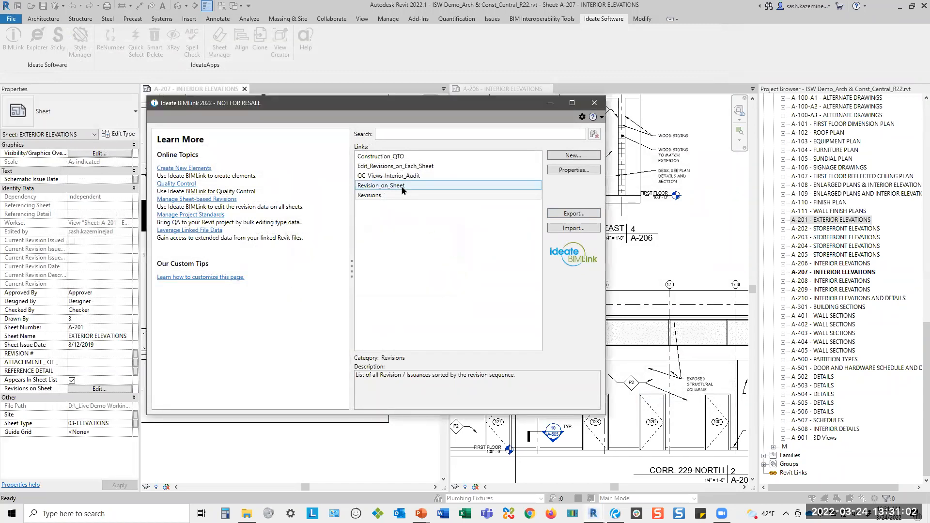
Examine the properties and preview of the Revision_on_Sheet link in an enlarged window.
double_click(402, 188)
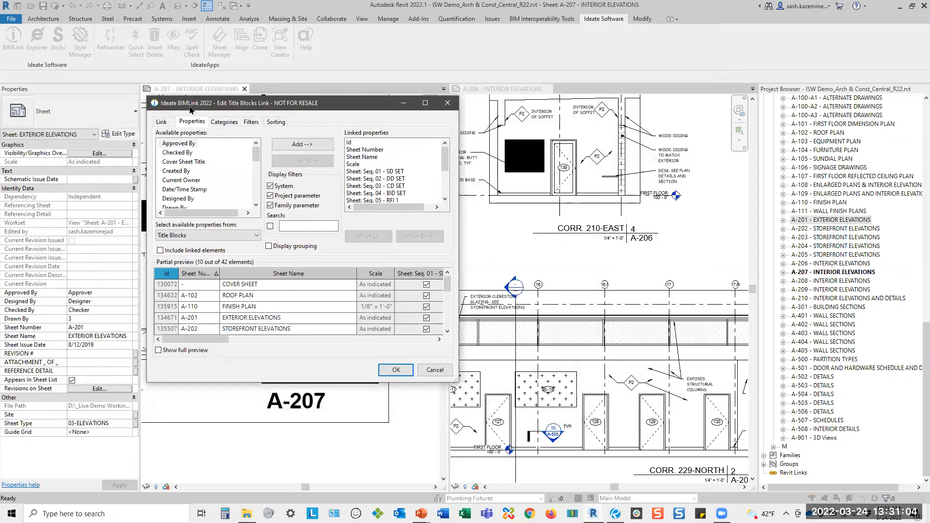
left_click_drag(146, 92, 49, 30)
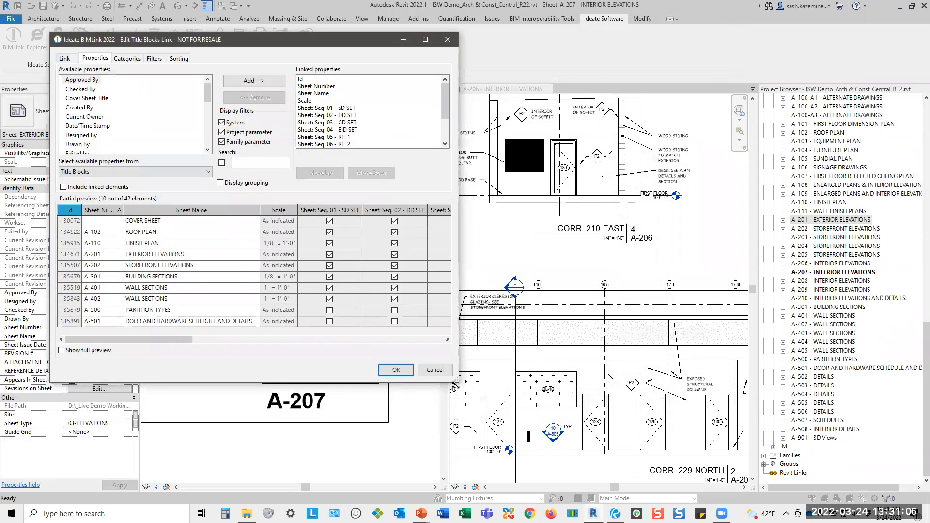
left_click_drag(456, 380, 752, 487)
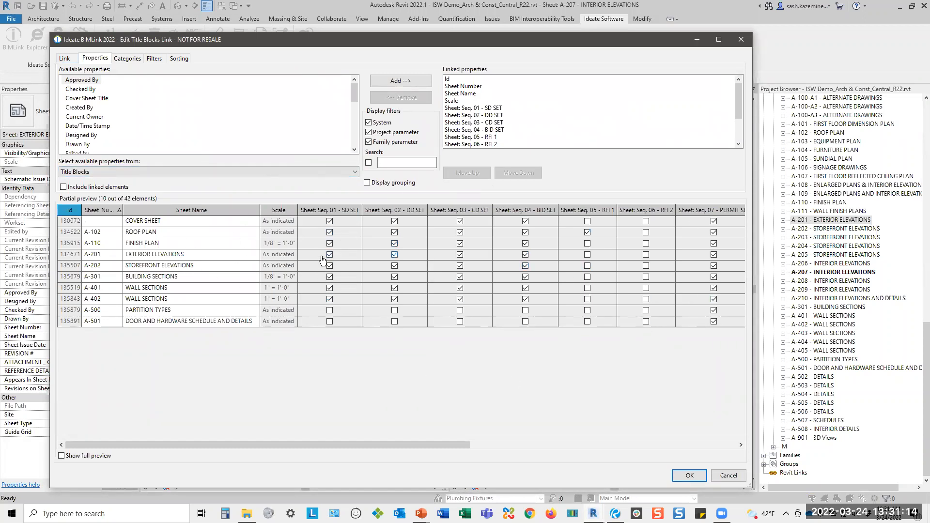
left_click(689, 475)
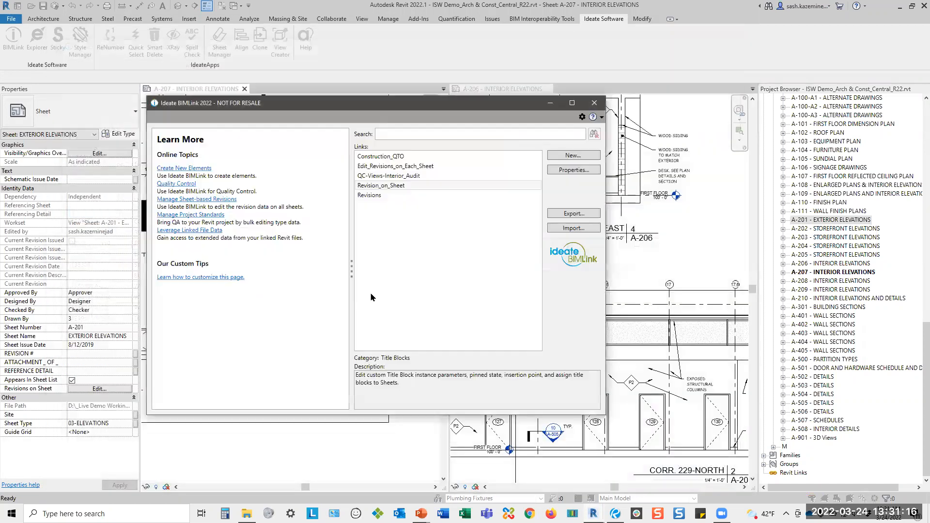
Export the Revision_on_Sheet link to Ideate DIR Template_v9_AN.xlsm, overwriting its existing worksheet, and open the exported workbook in Excel.
left_click(572, 214)
left_click(317, 406)
left_click(317, 423)
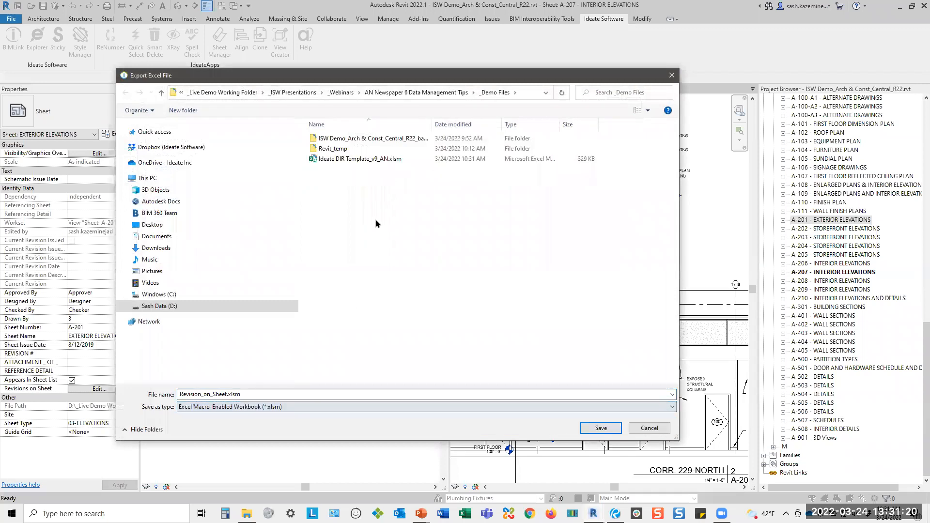
left_click(401, 160)
left_click(596, 428)
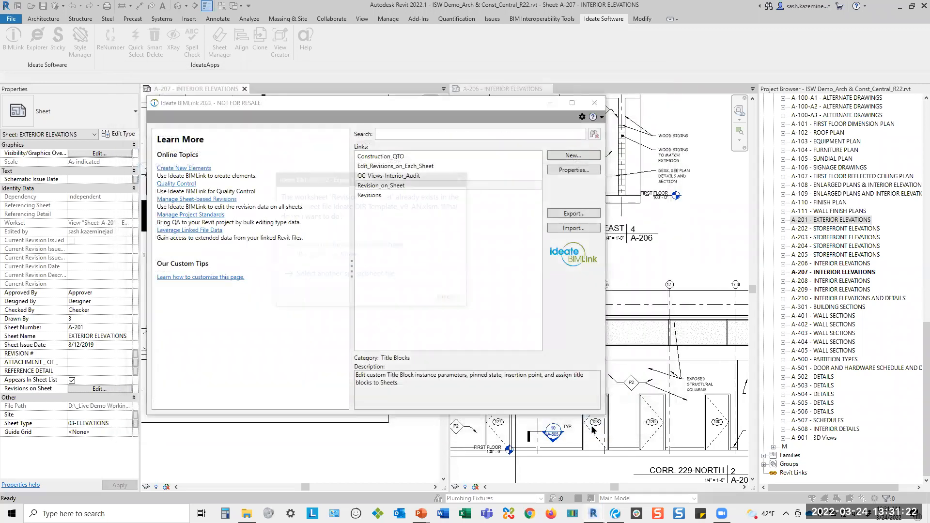
left_click(331, 251)
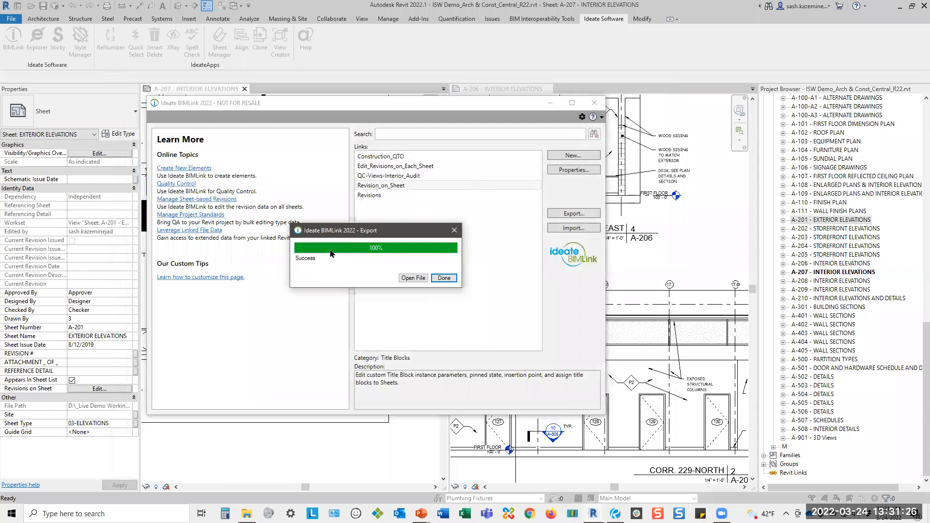
left_click(412, 279)
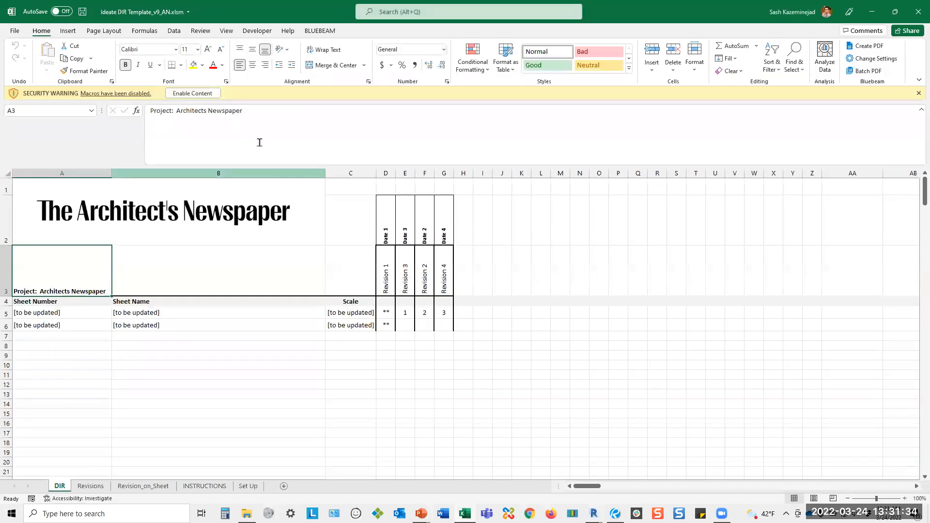
Enable the workbook's macros to populate the DIR sheet, and compare it with the Revision_on_Sheet and Revisions worksheets.
left_click(199, 94)
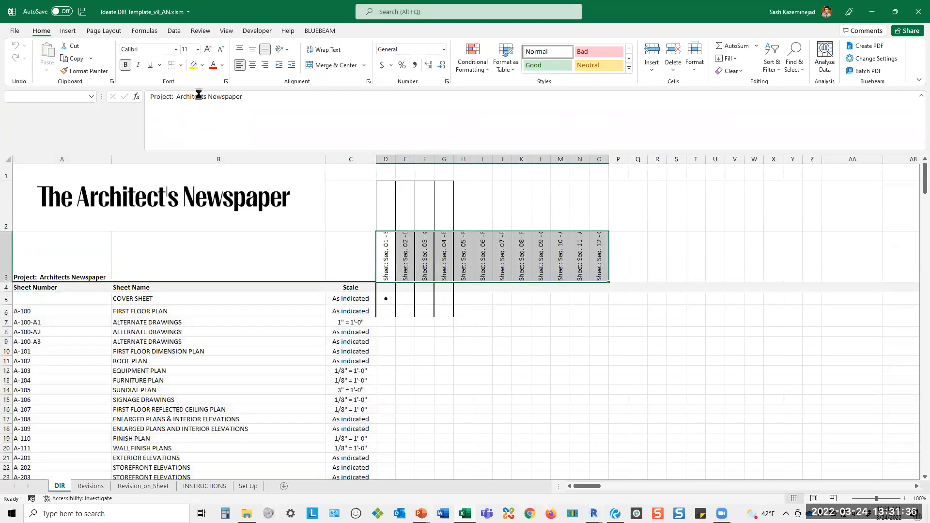
scroll(361, 310, "down", 6)
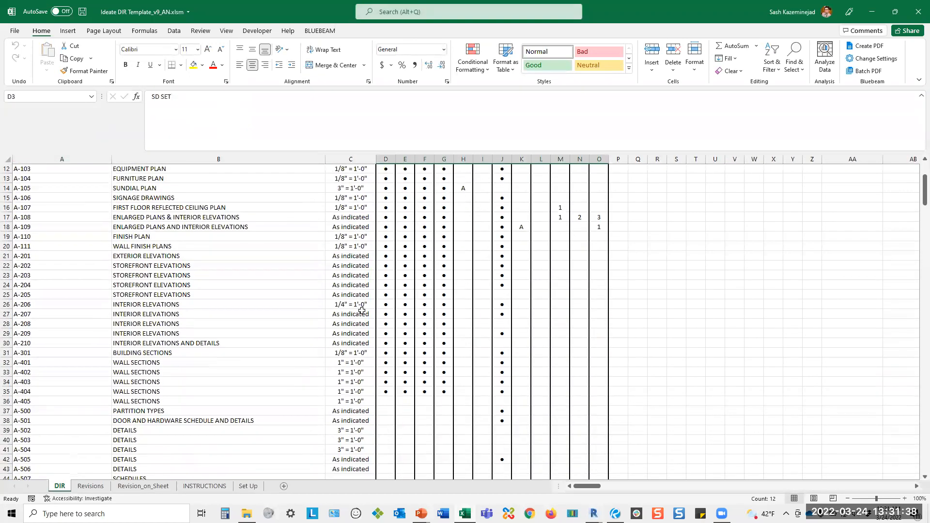
scroll(338, 348, "up", 6)
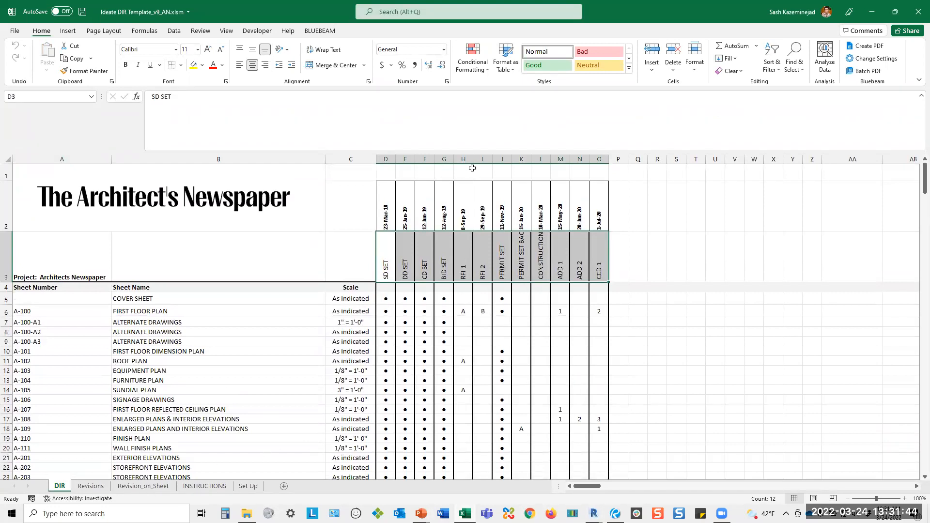
left_click(142, 487)
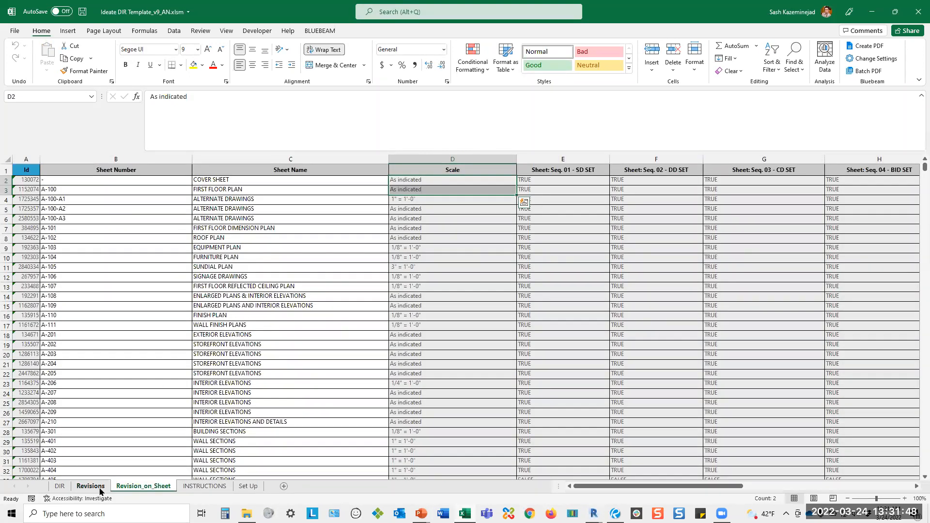
left_click(96, 487)
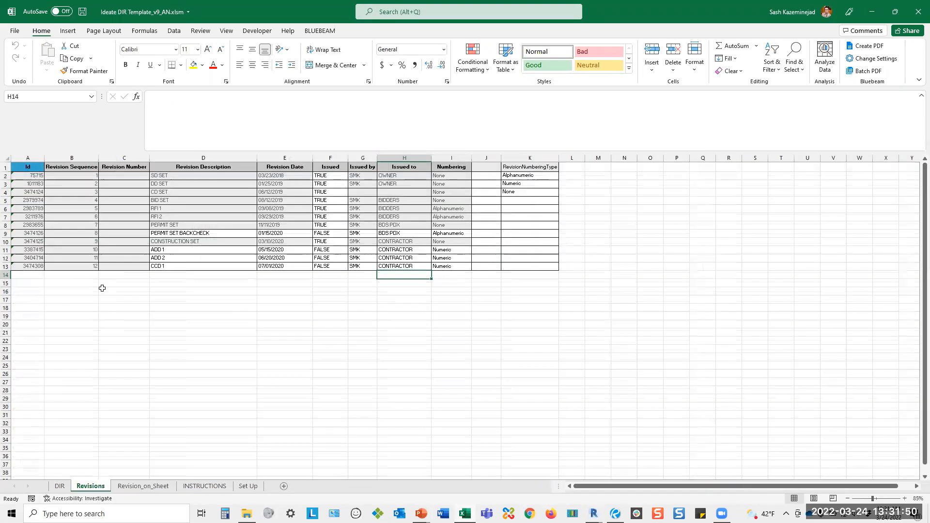
left_click(60, 486)
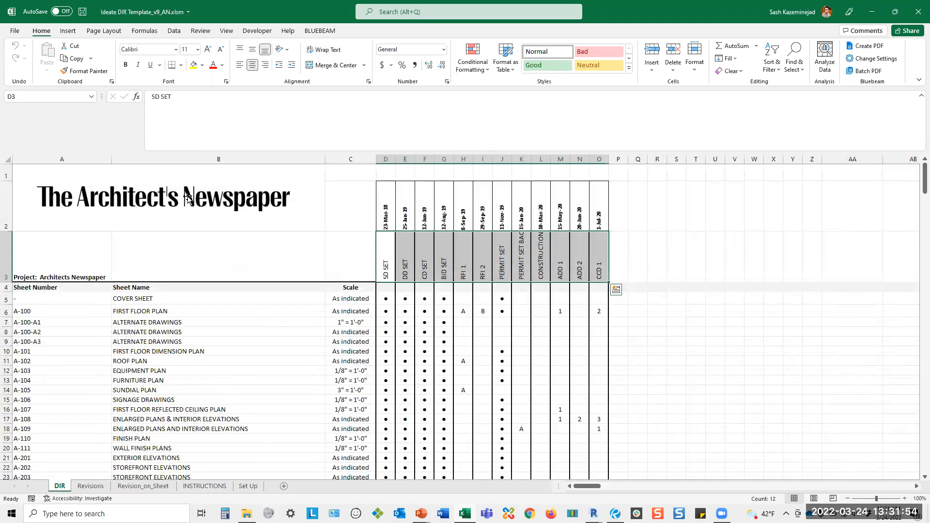
Select the Print_Area named range on the DIR worksheet and check its extent.
left_click(91, 97)
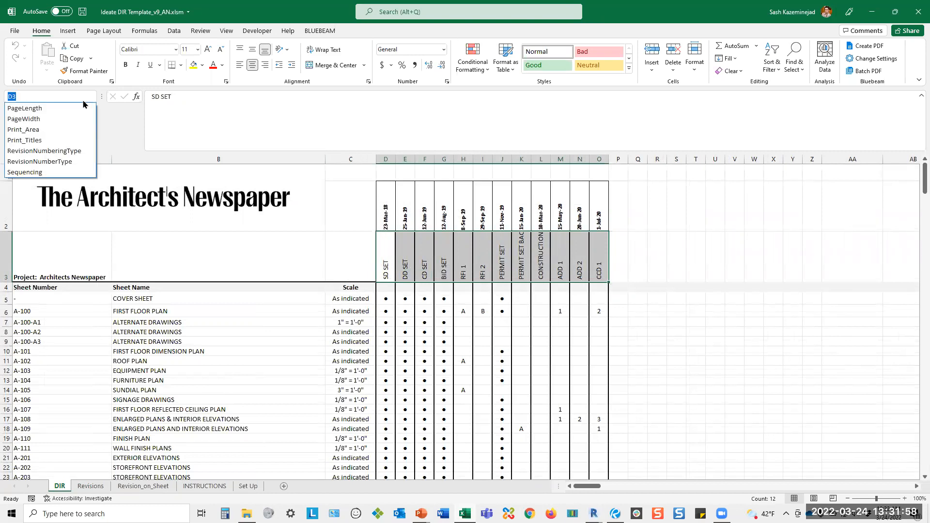
left_click(61, 130)
scroll(396, 309, "down", 7)
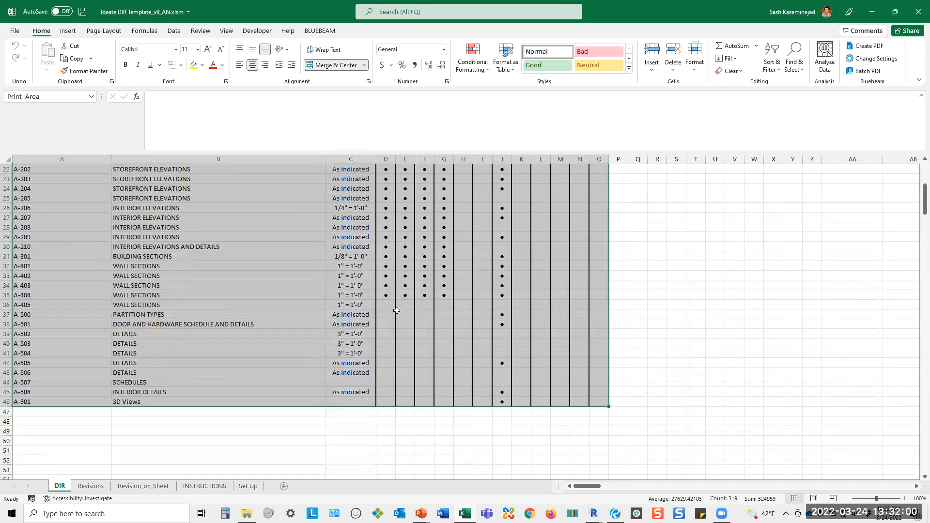
scroll(396, 310, "down", 1)
scroll(482, 359, "up", 8)
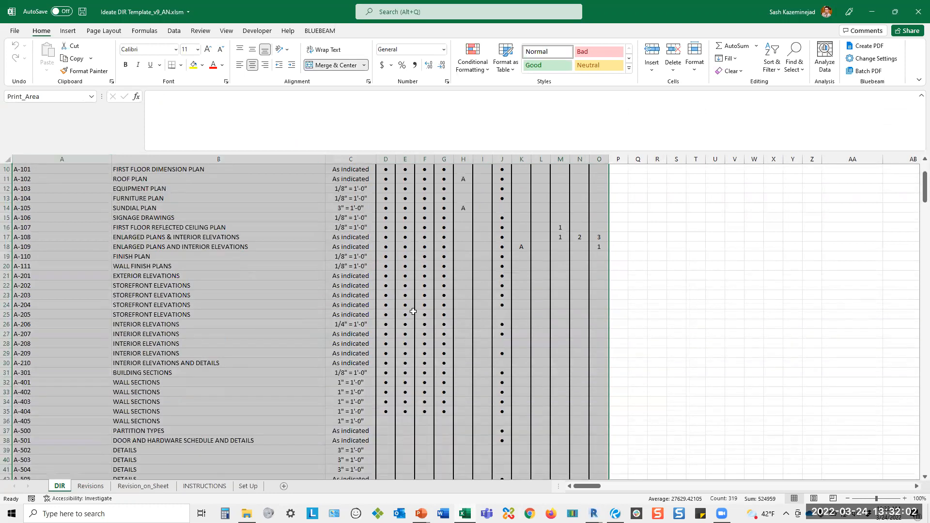
Save and close the DIR template workbook, and close BIMLink in Revit.
left_click(82, 15)
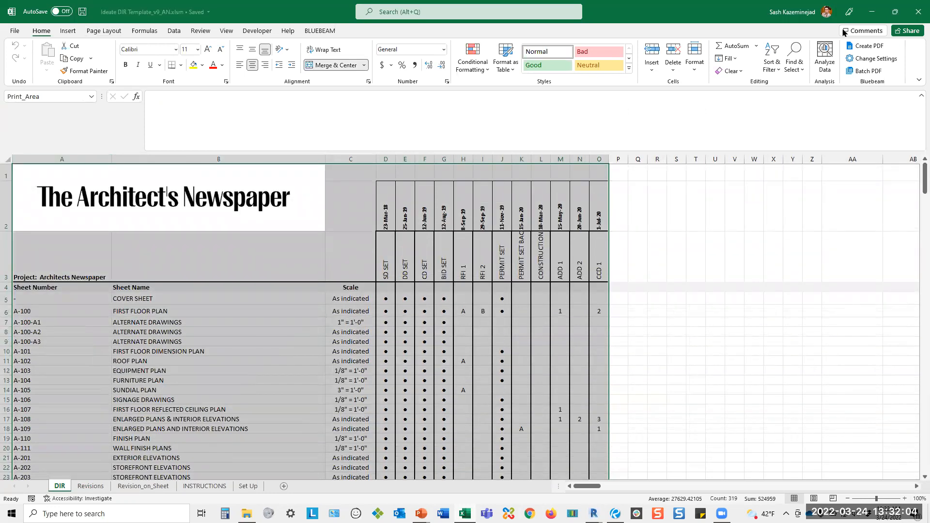
left_click(918, 11)
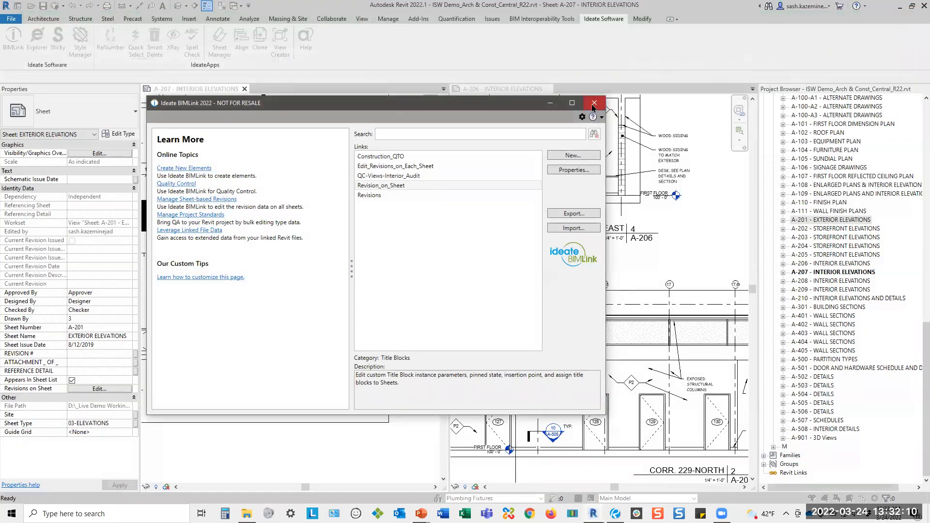
left_click(594, 104)
Create a new sheet with a titleblock in the Revit project and inspect its titleblock.
right_click(808, 231)
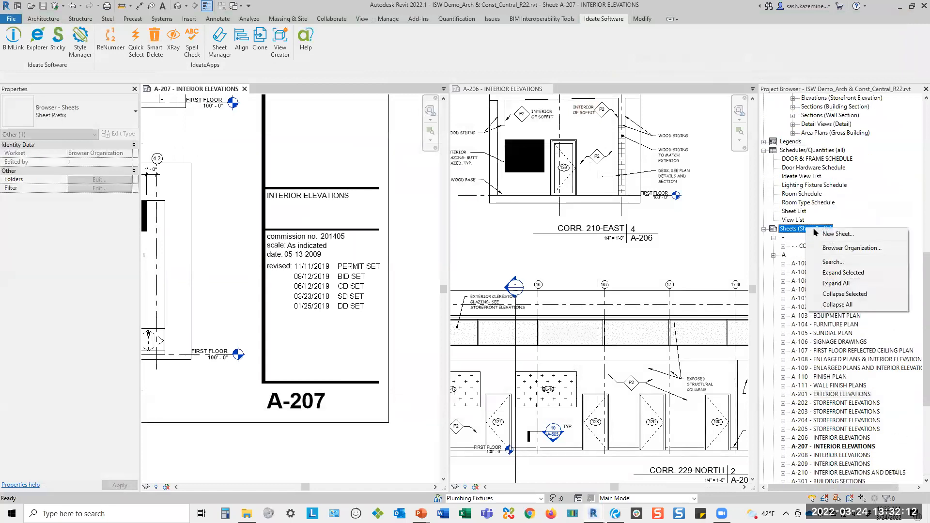
left_click(824, 234)
left_click(529, 146)
left_click(607, 342)
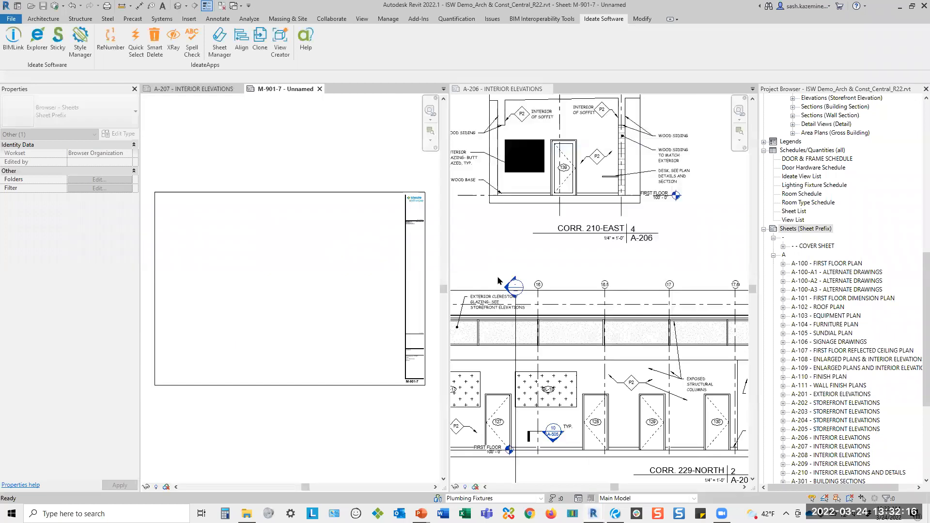
scroll(318, 278, "up", 1)
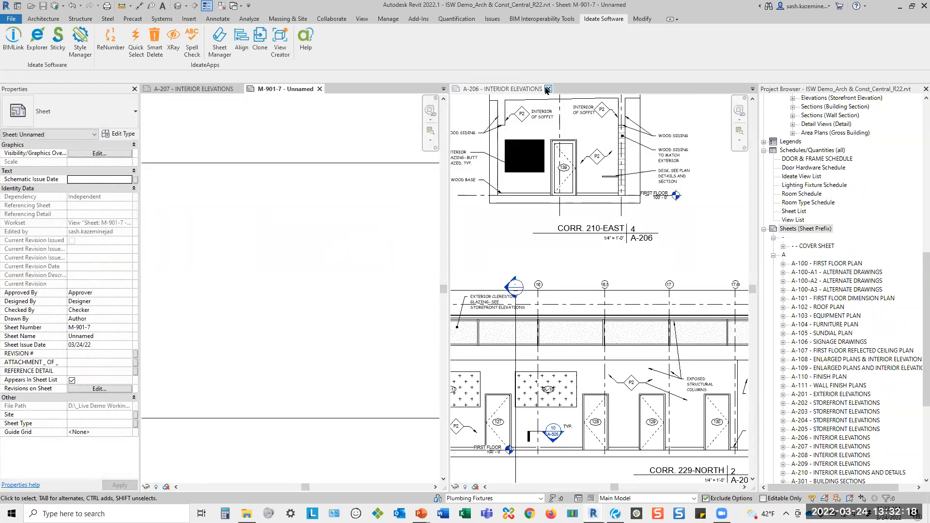
Close the A-206 interior elevations view and start a new Word, PDF or Excel image link in Ideate Sticky.
left_click(545, 89)
left_click(553, 89)
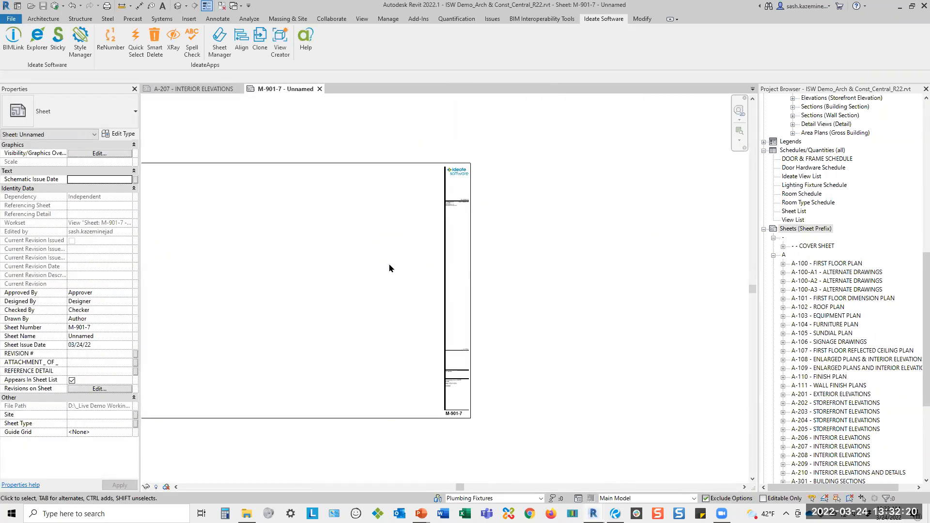
left_click(63, 49)
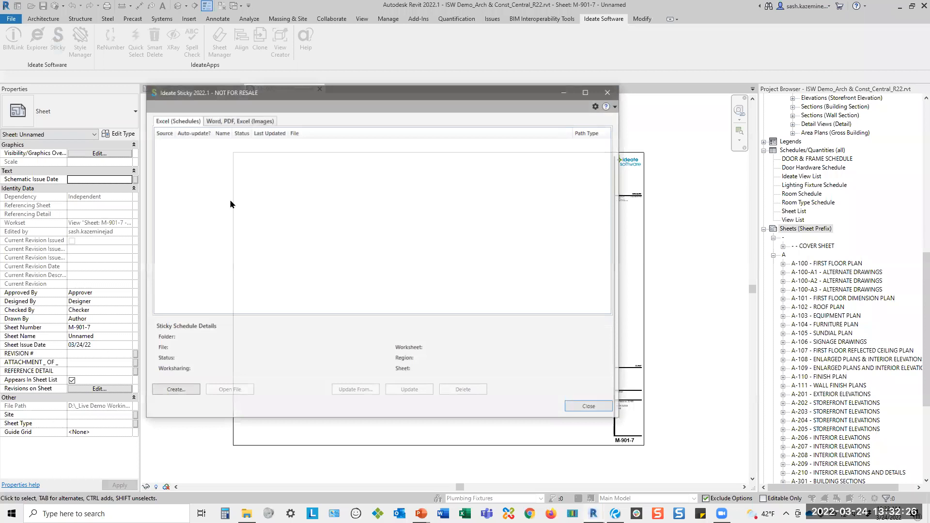
left_click(242, 121)
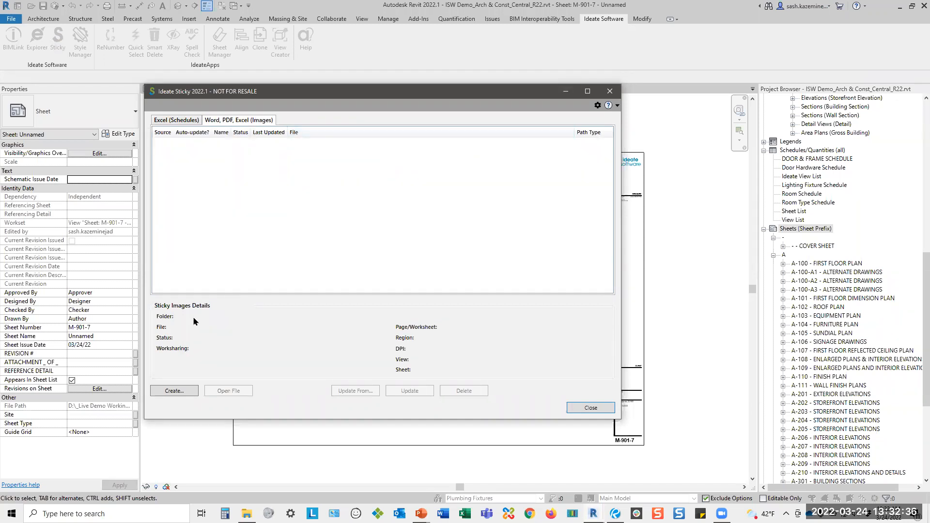
left_click(174, 391)
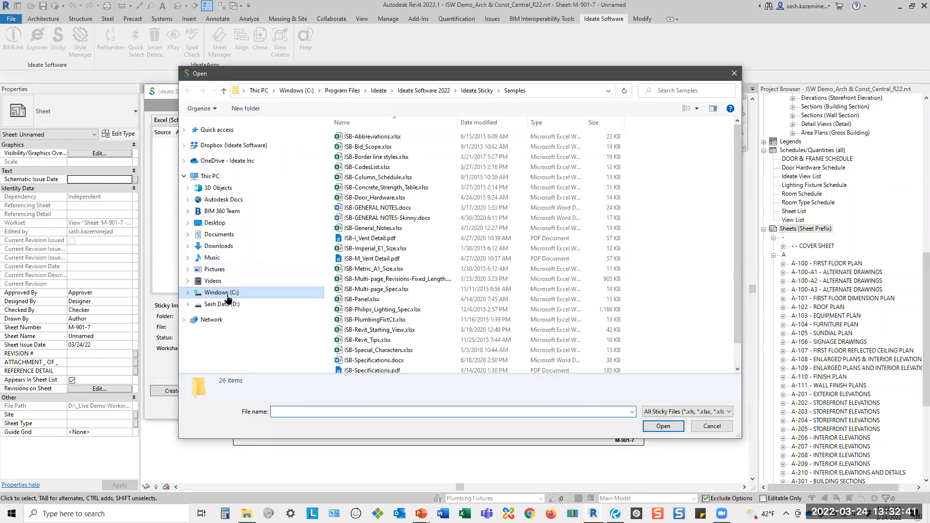
Browse from the D: drive to the webinar's _Demo Files folder and open Ideate DIR Template_v9_AN.xlsm as the image source.
left_click(222, 303)
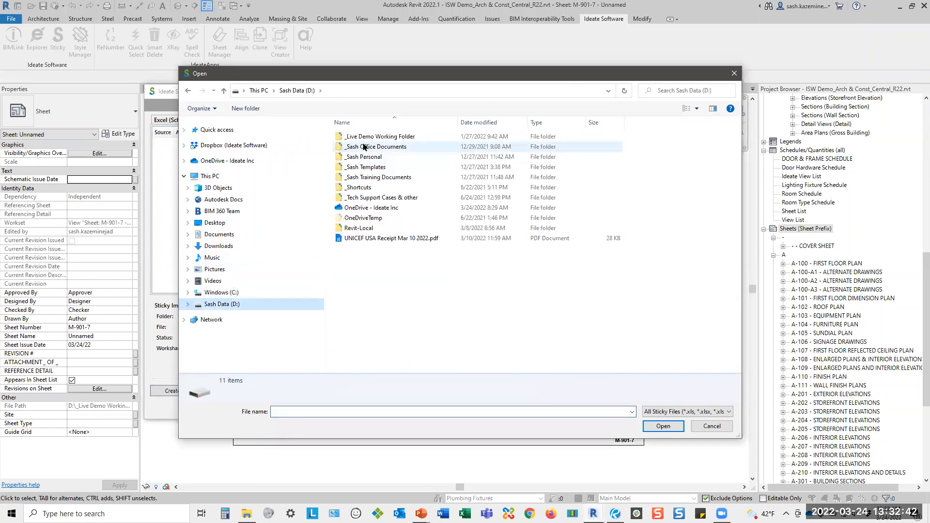
left_click(364, 141)
double_click(363, 140)
double_click(369, 148)
double_click(369, 147)
double_click(374, 158)
double_click(359, 136)
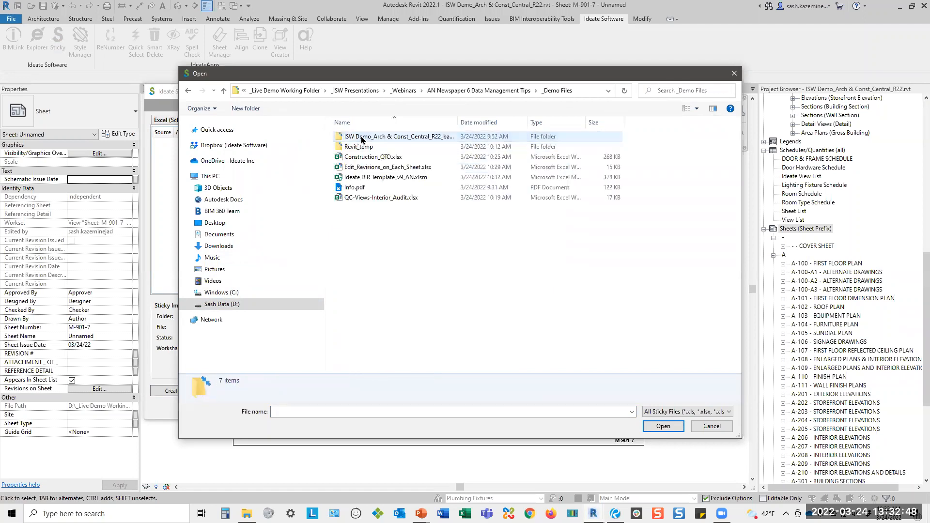
left_click(381, 181)
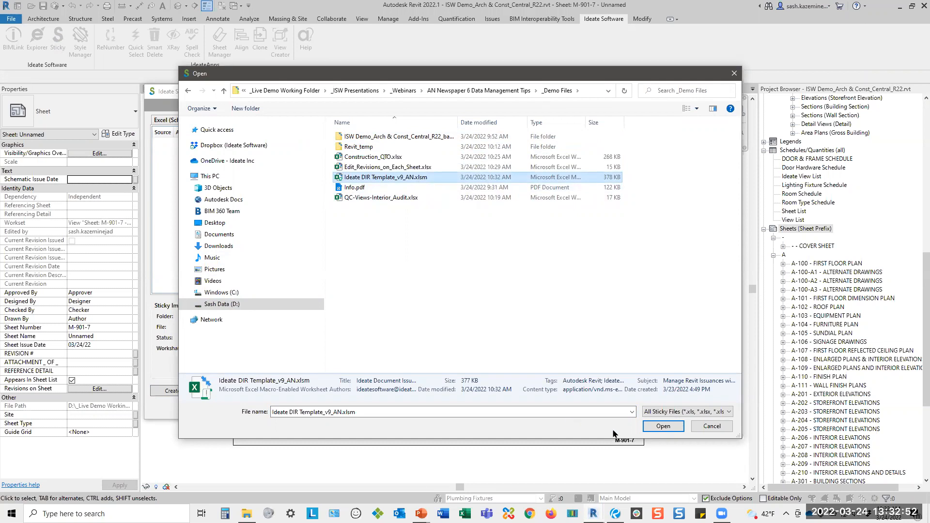
left_click(662, 426)
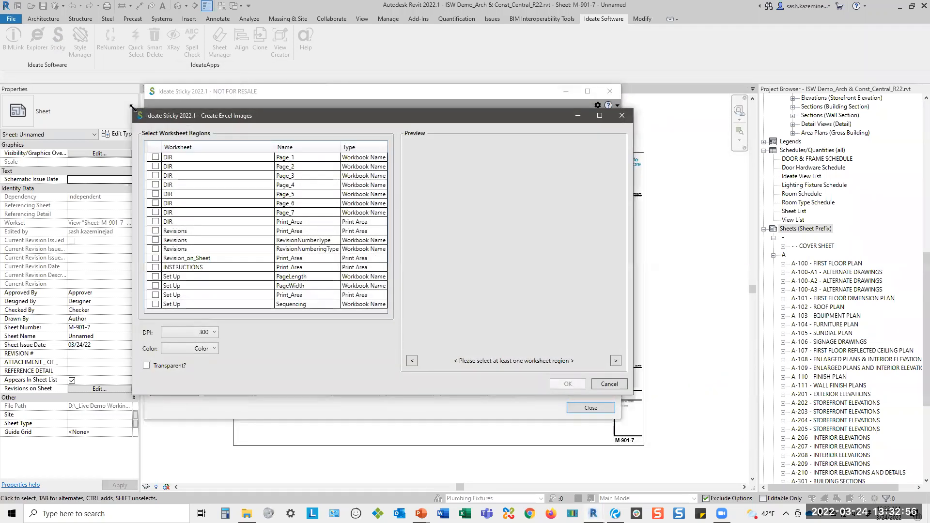
Create an Excel image on sheet M-901-7 from the DIR worksheet's Print_Area region, at 300 DPI in color.
left_click_drag(131, 107, 86, 48)
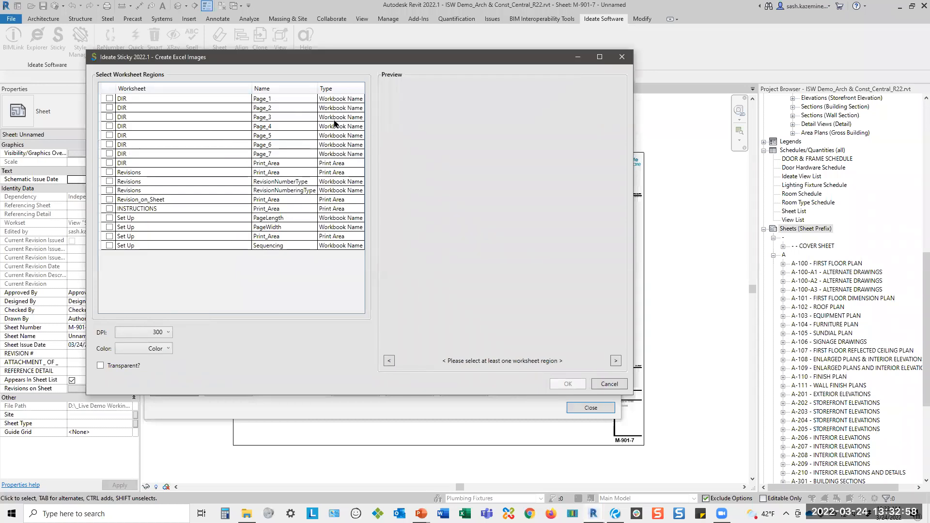
left_click(128, 165)
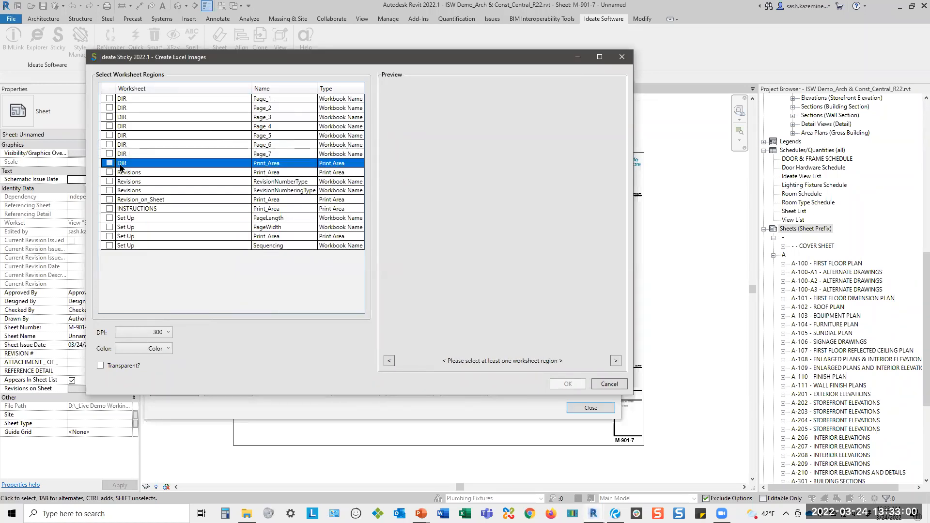
left_click(120, 166)
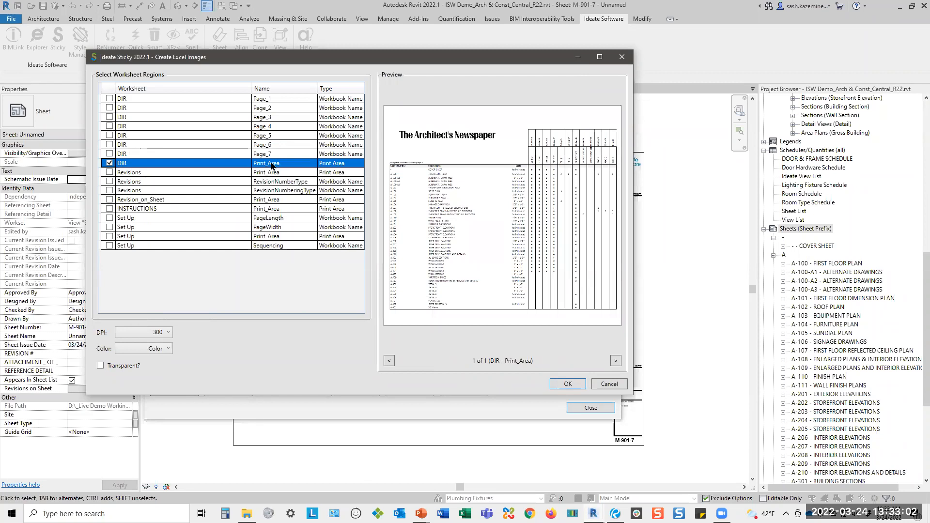
left_click(568, 383)
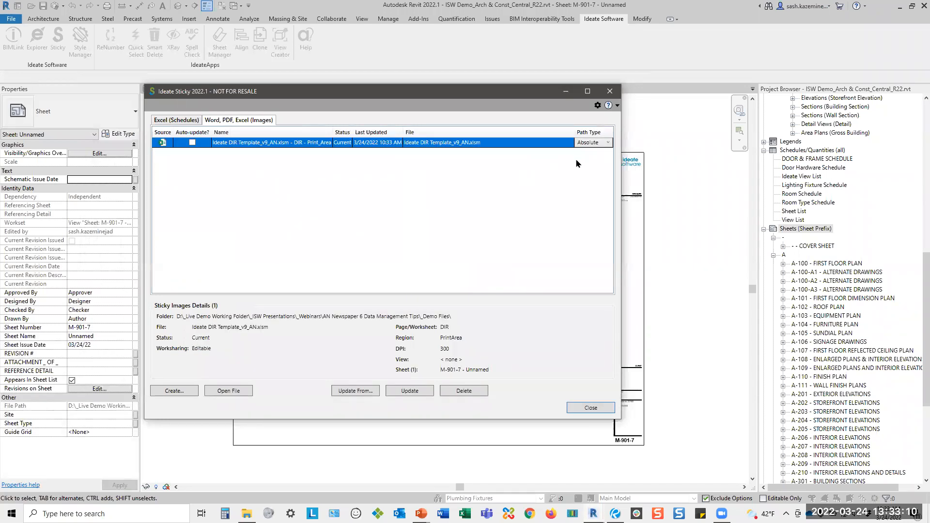
Check the linked image's path type and auto-update options, and inspect the drawing issue register placed on sheet M-901-7.
left_click(601, 142)
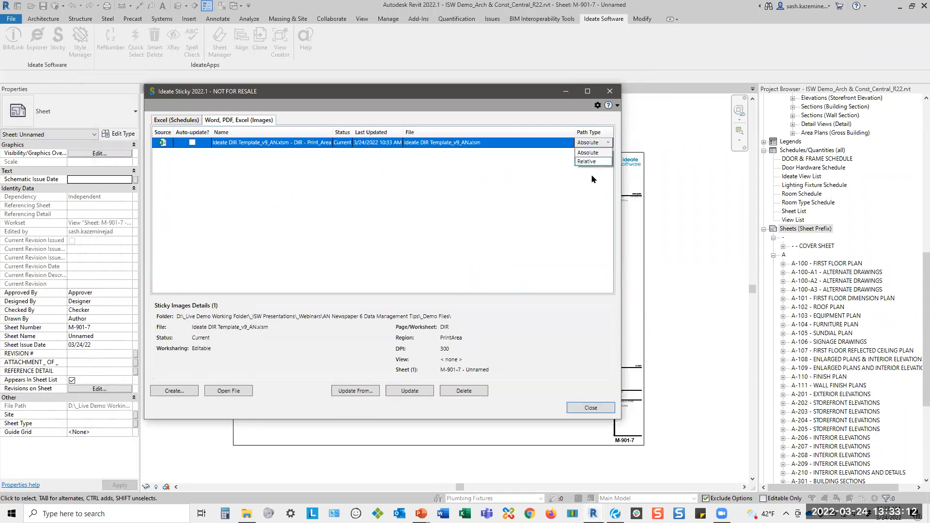
left_click(192, 143)
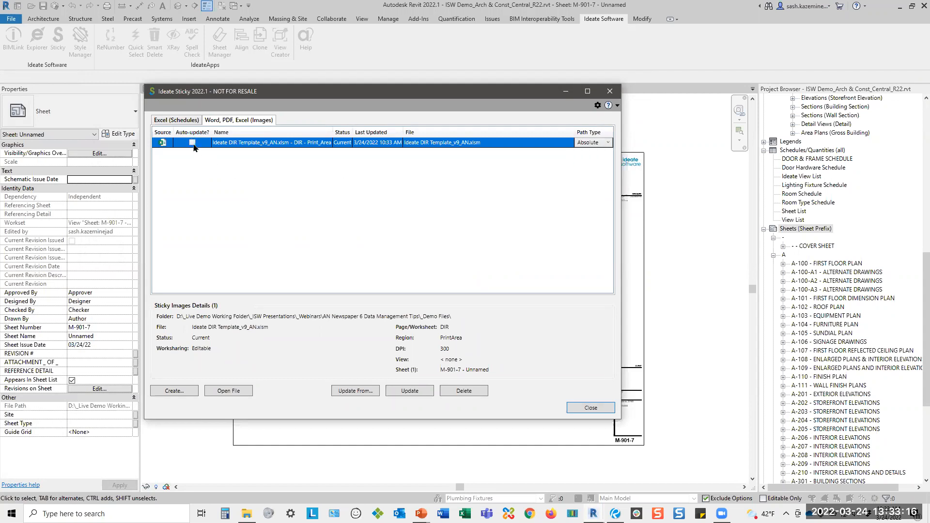
left_click(590, 408)
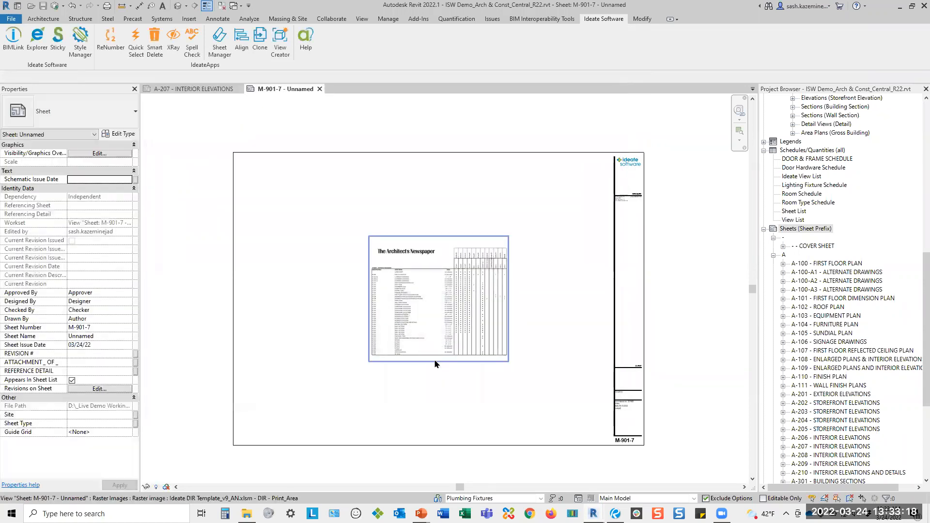
scroll(410, 319, "up", 3)
left_click_drag(371, 272, 370, 344)
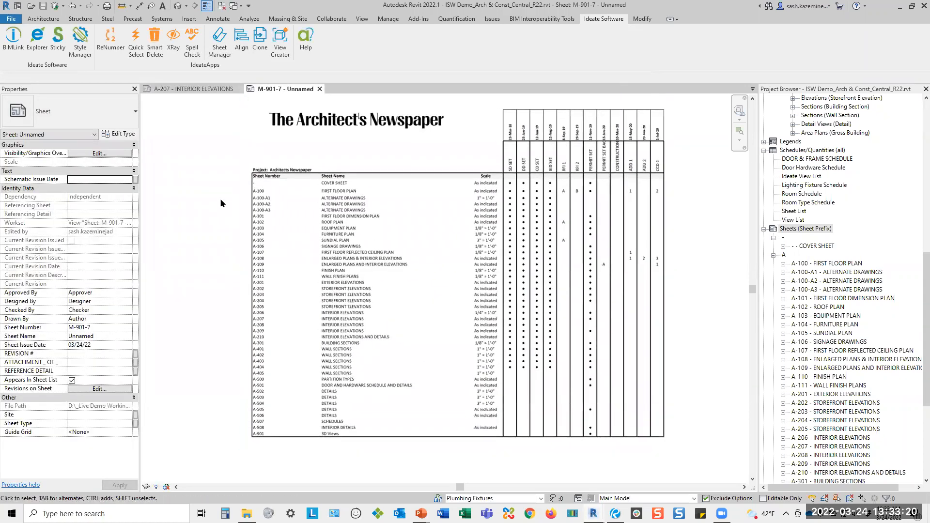
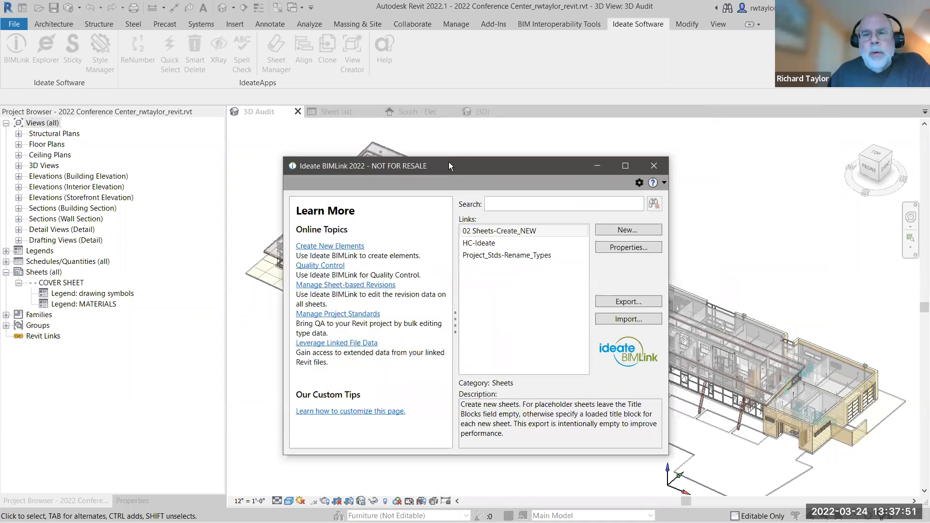
Review the linked properties and preview of the 02 Sheets-Create_NEW link, leaving them unedited.
left_click_drag(448, 162, 410, 145)
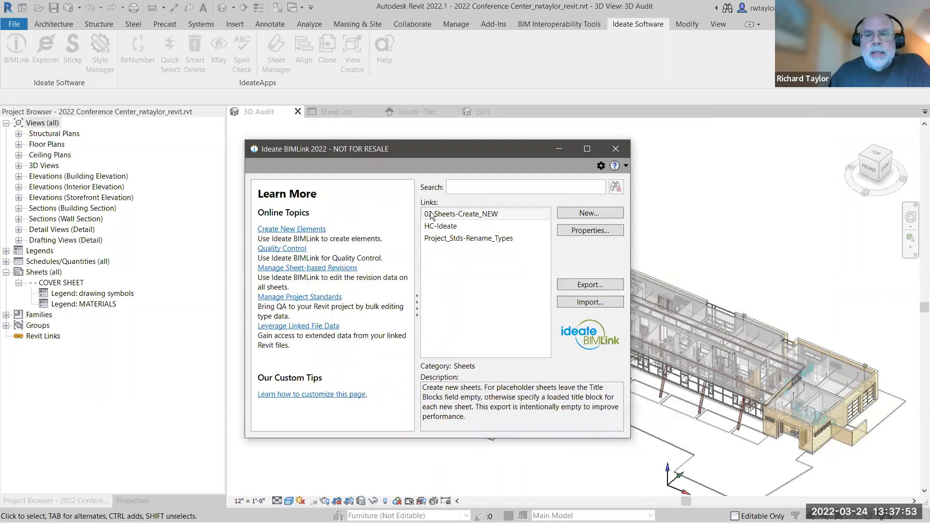
left_click(436, 216)
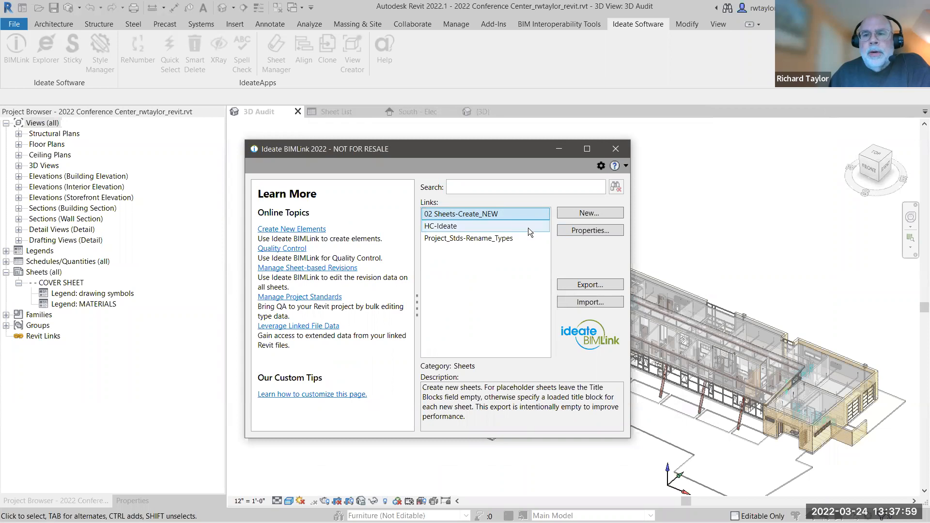
left_click(562, 230)
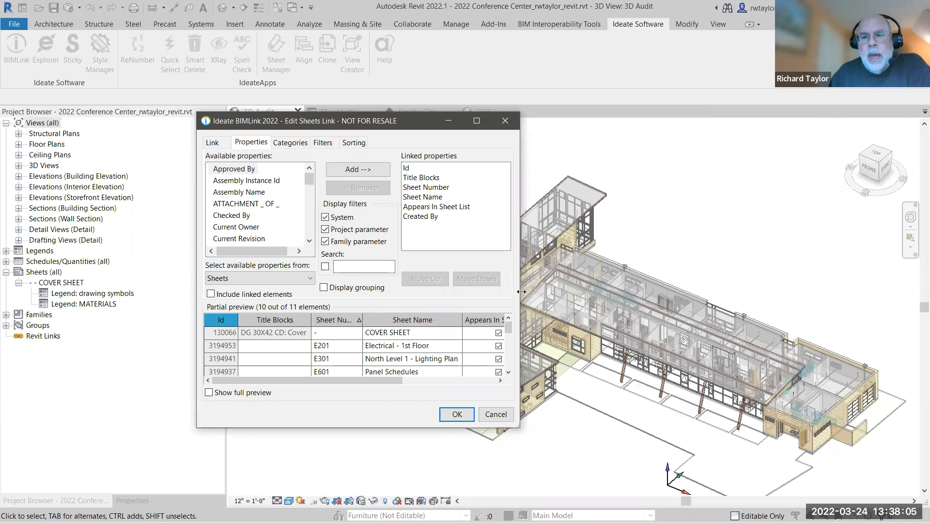
left_click_drag(521, 291, 765, 292)
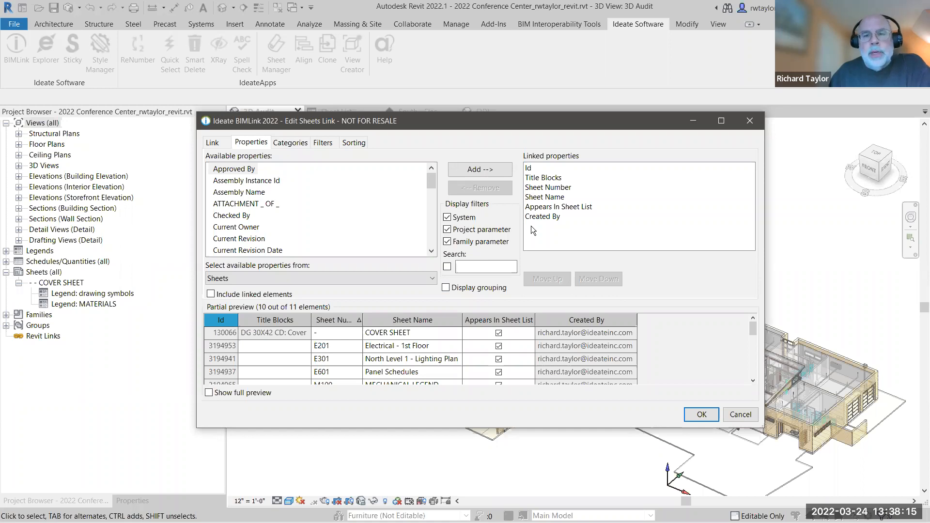
left_click(735, 415)
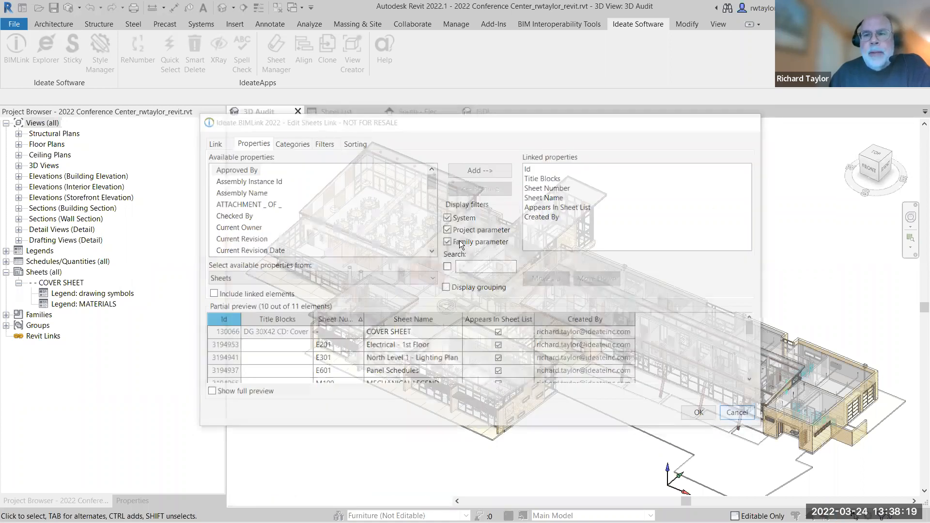
Browse the 04 Create Elements sample library and inspect the 04 Viewports-Place_Legends and 02 Sheets-Create_NEW link descriptions.
left_click(578, 214)
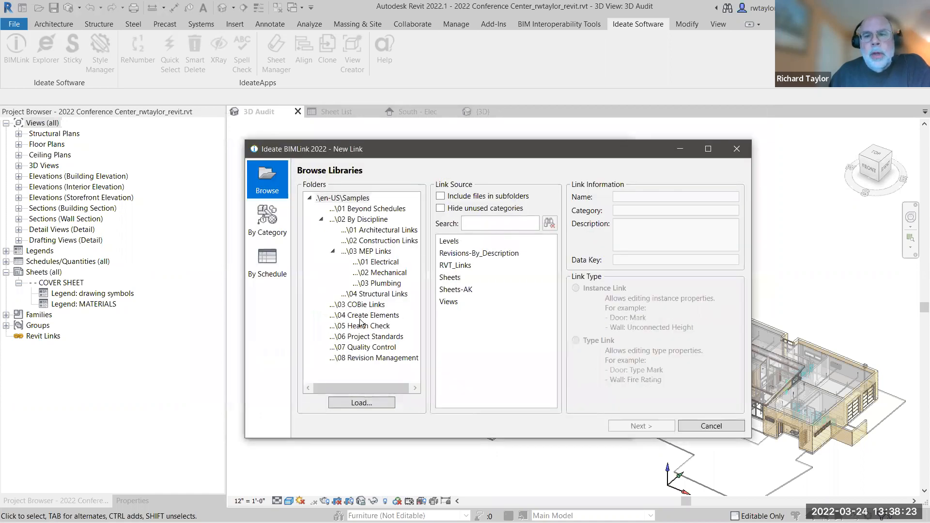
left_click(366, 316)
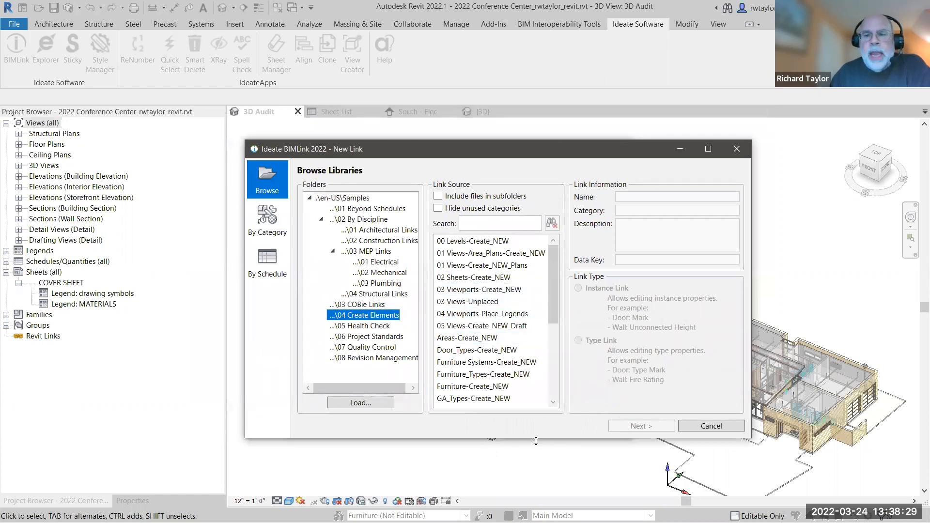
left_click_drag(536, 440, 535, 489)
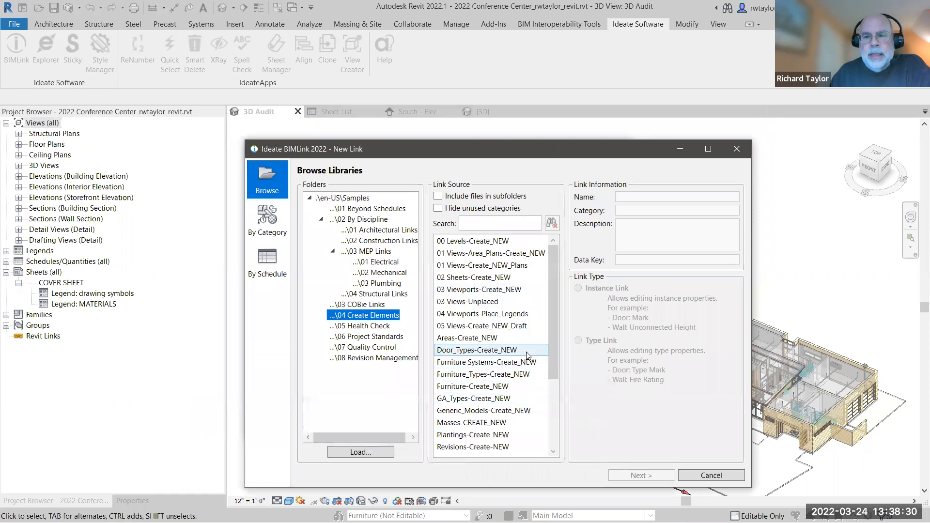
left_click(465, 316)
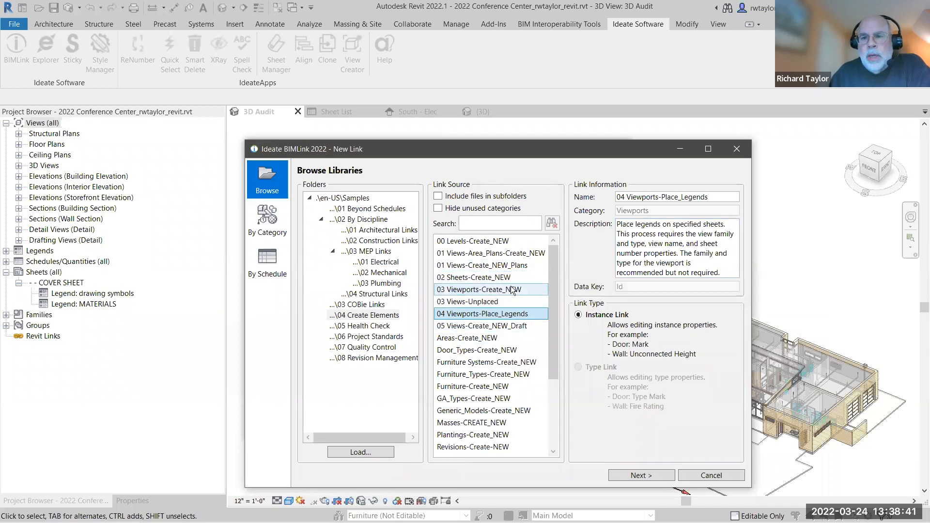
left_click(498, 278)
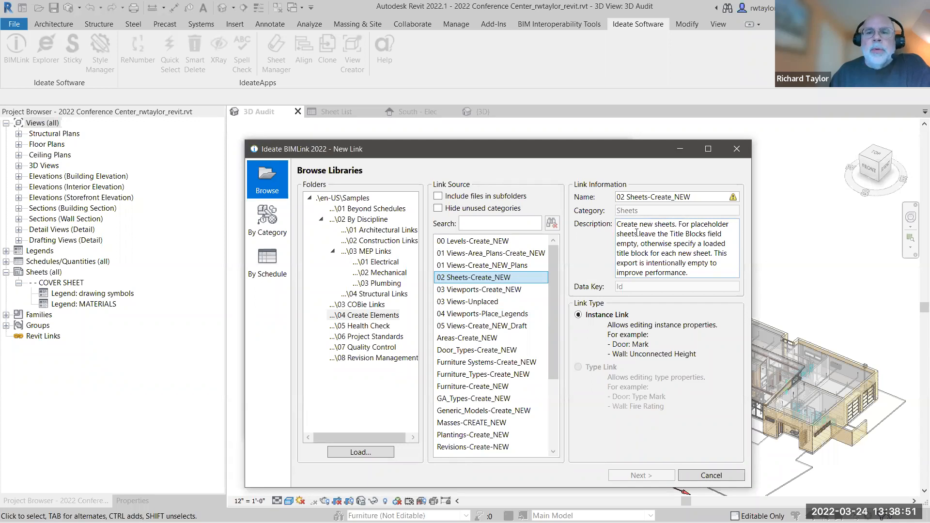
left_click(737, 149)
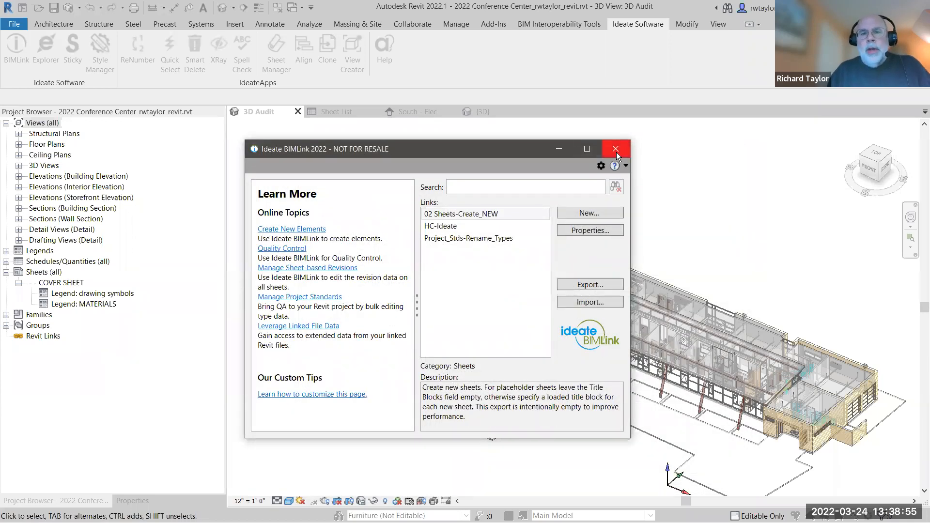
Switch to Excel to review the new-sheet rows in 02 Sheets-Create_NEW.xlsx, and return to Revit.
key("alt")
key("alt+Tab")
key("alt+Tab")
key("alt+Tab")
key("alt+Tab")
key("alt+Tab")
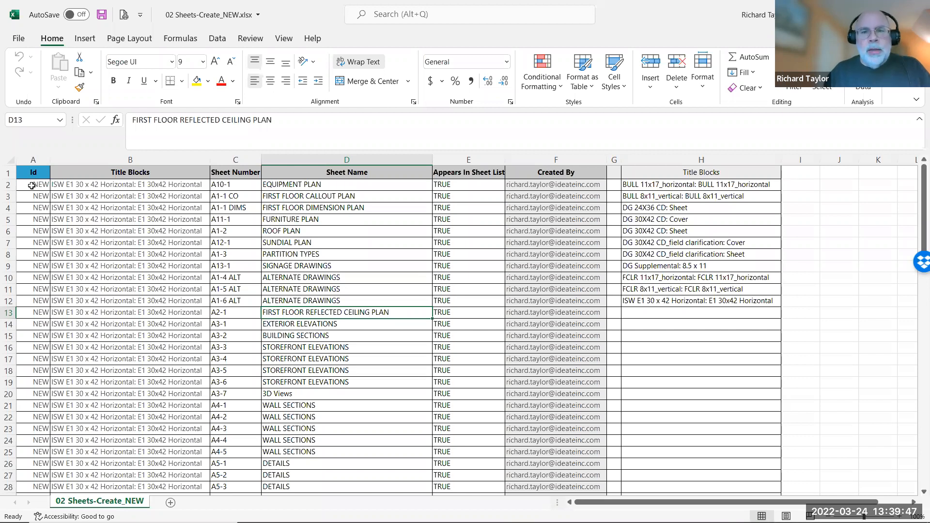
key("alt+Tab")
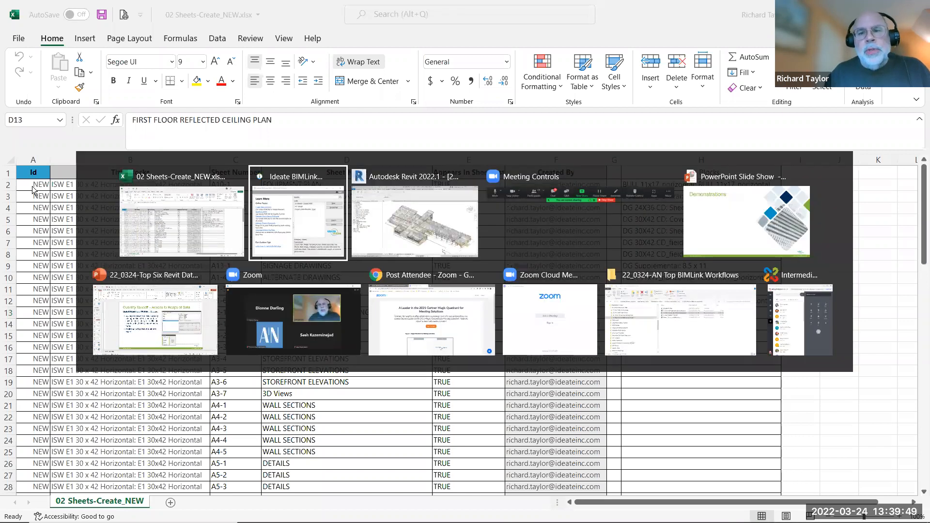
key("alt+Tab")
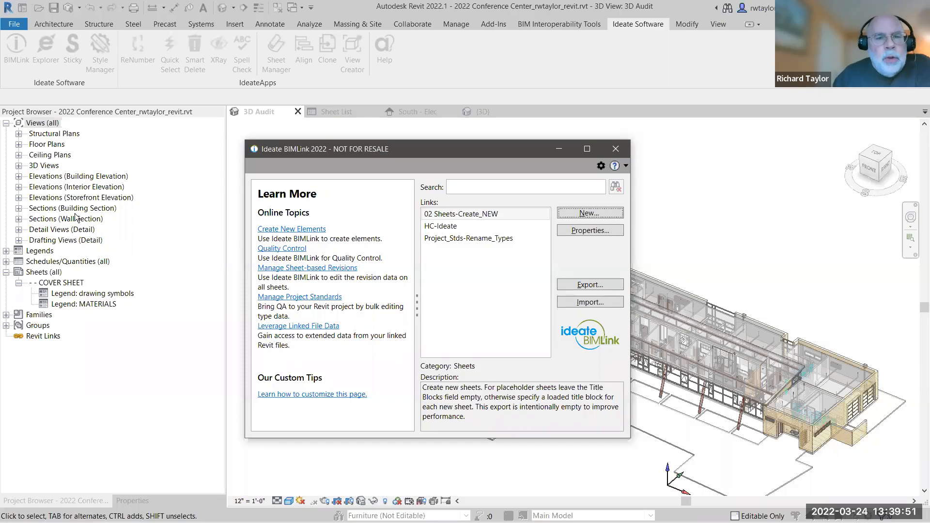
Close BIMLink, display the Sheet List schedule and hide its placeholder sheets.
left_click(622, 151)
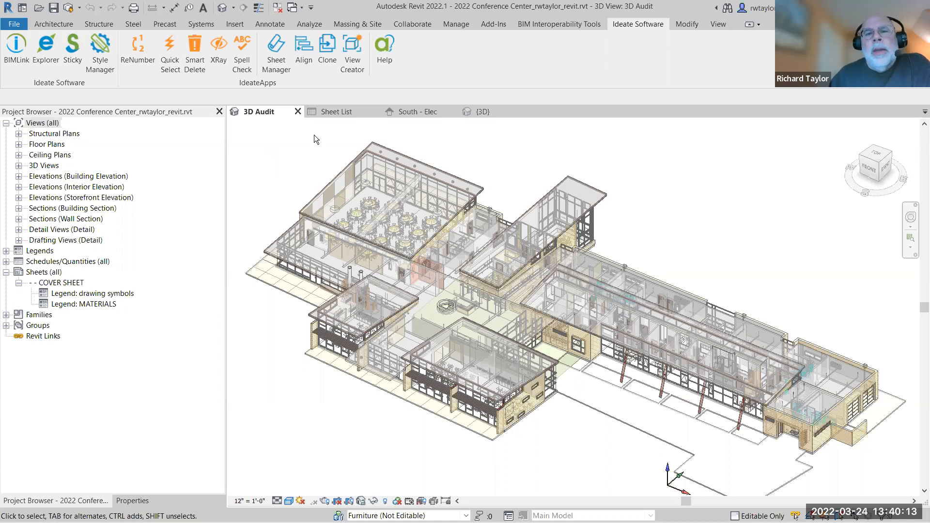
left_click(332, 111)
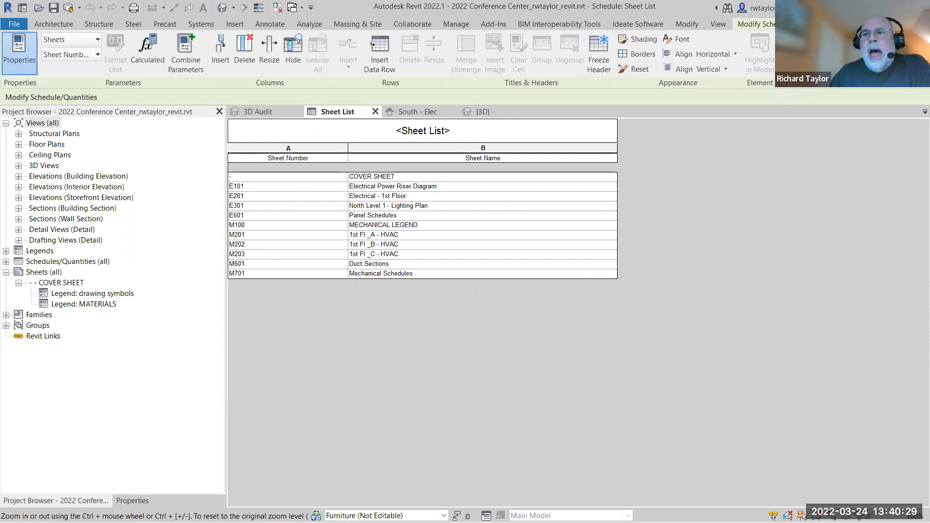
left_click(823, 51)
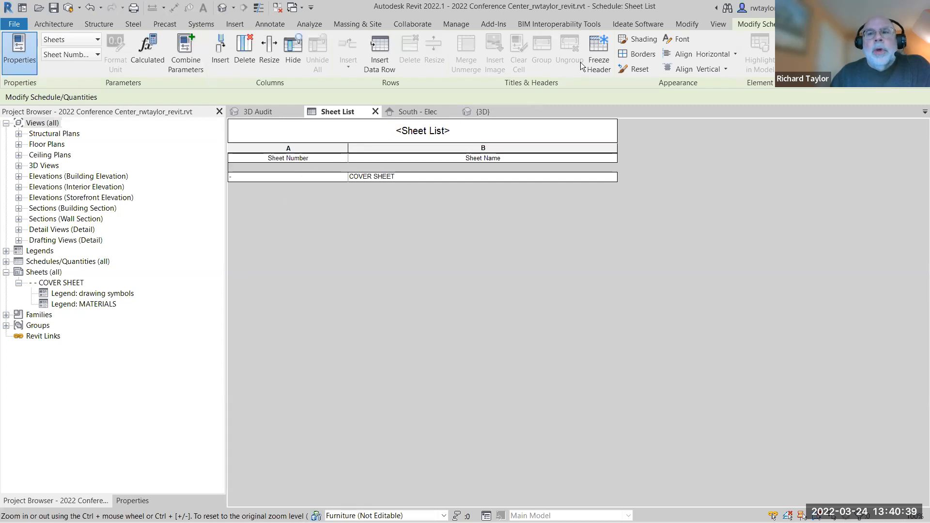
Start a BIMLink import for the 02 Sheets-Create_NEW link, using 02 Sheets-Create_NEW.xlsx as the source workbook.
left_click(636, 22)
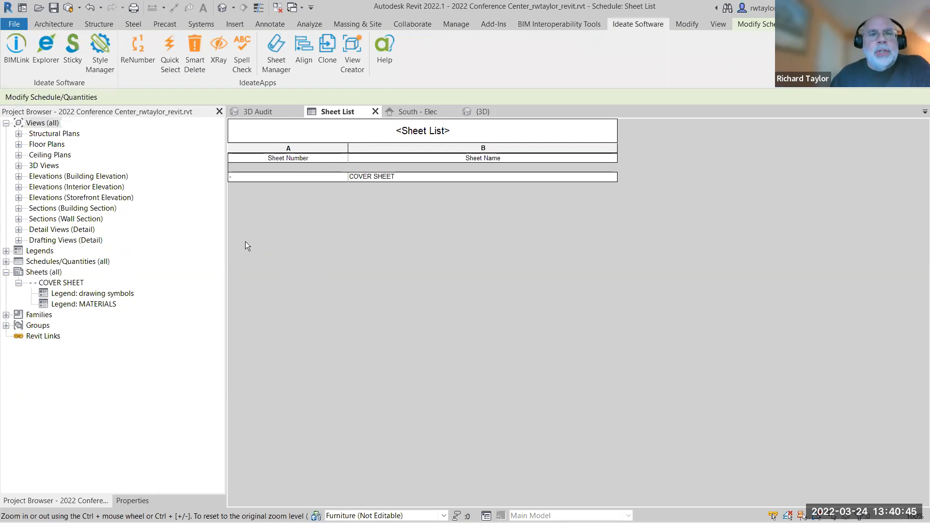
left_click(16, 51)
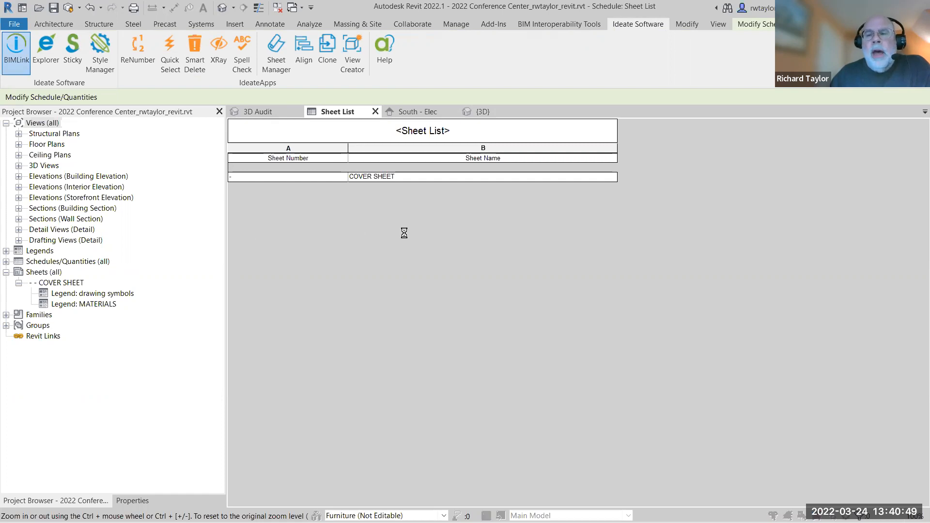
left_click(458, 216)
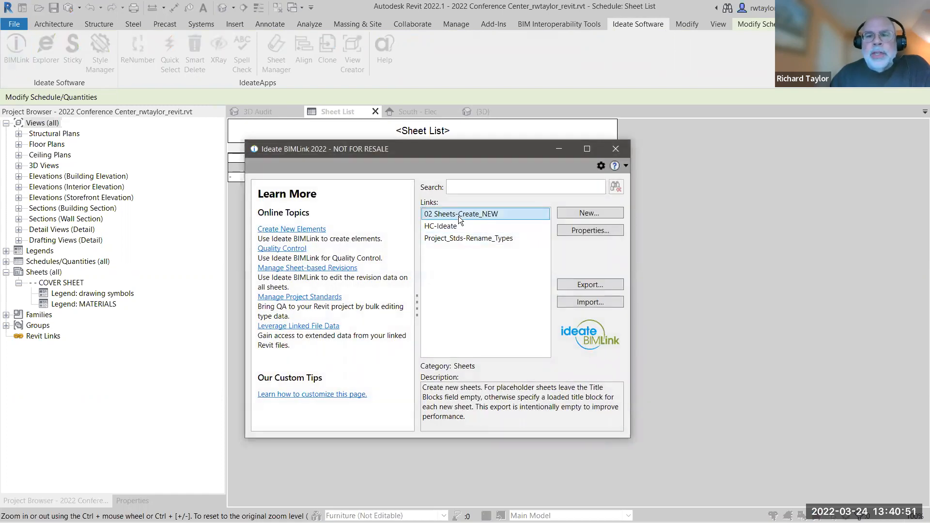
left_click(582, 303)
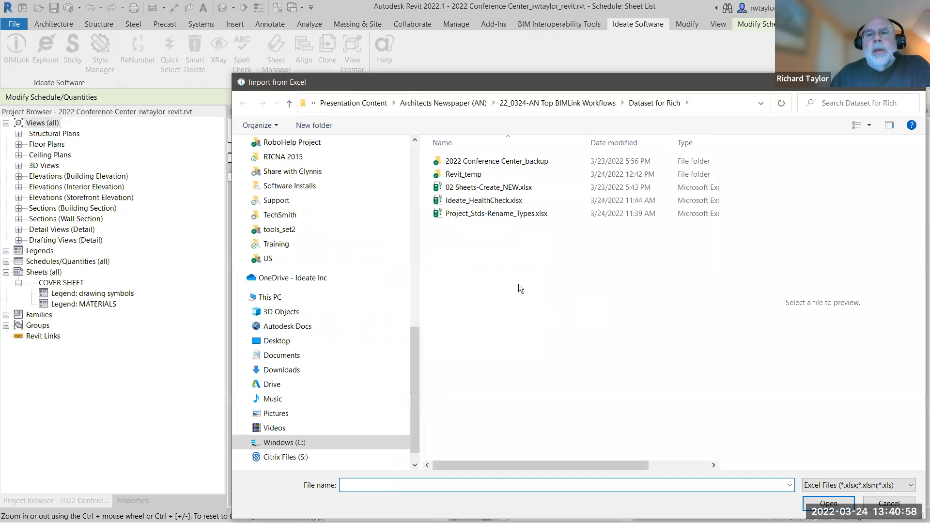
left_click(488, 190)
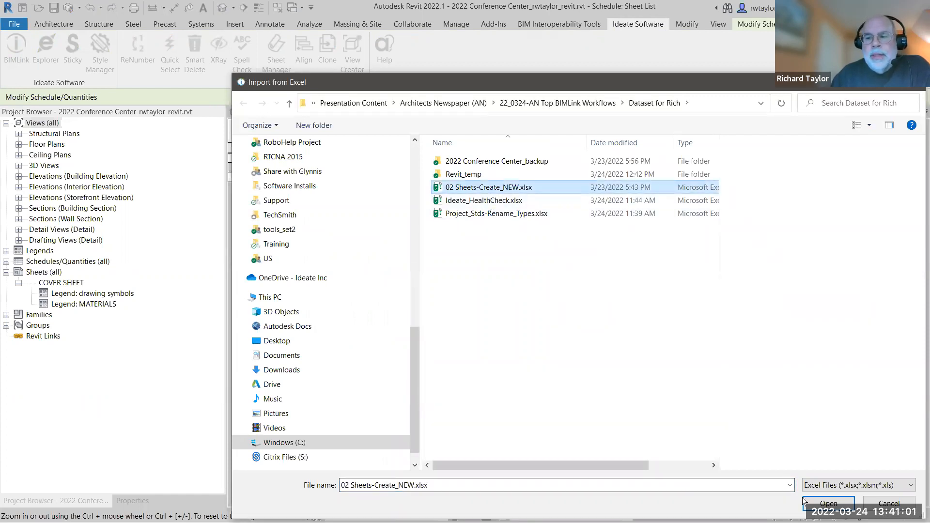
key("Tab")
key("Return")
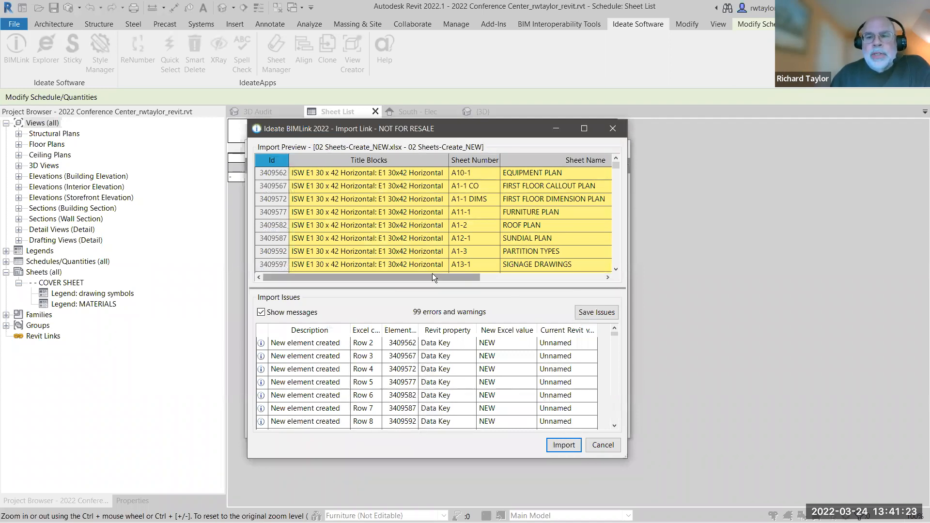
Check the import preview beside the Sheet List schedule and import the new sheets into the project.
left_click_drag(431, 274, 410, 293)
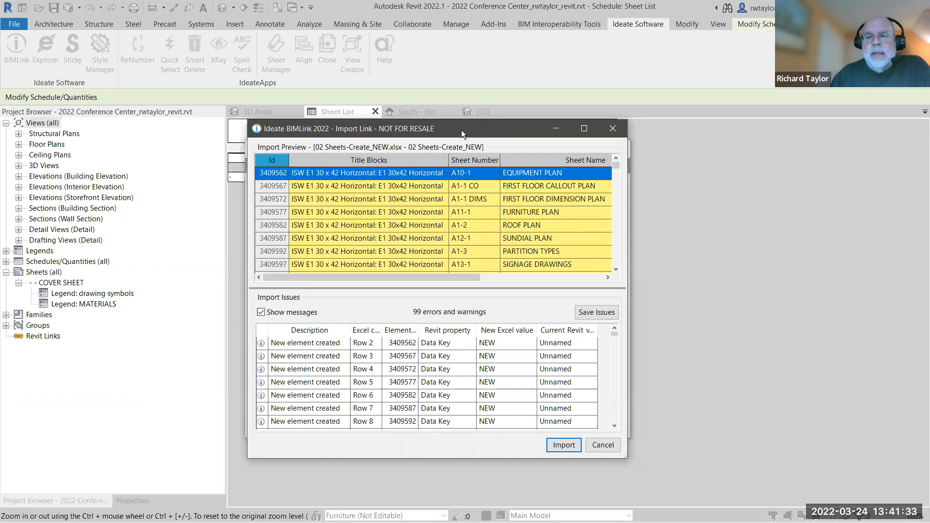
left_click_drag(461, 130, 618, 147)
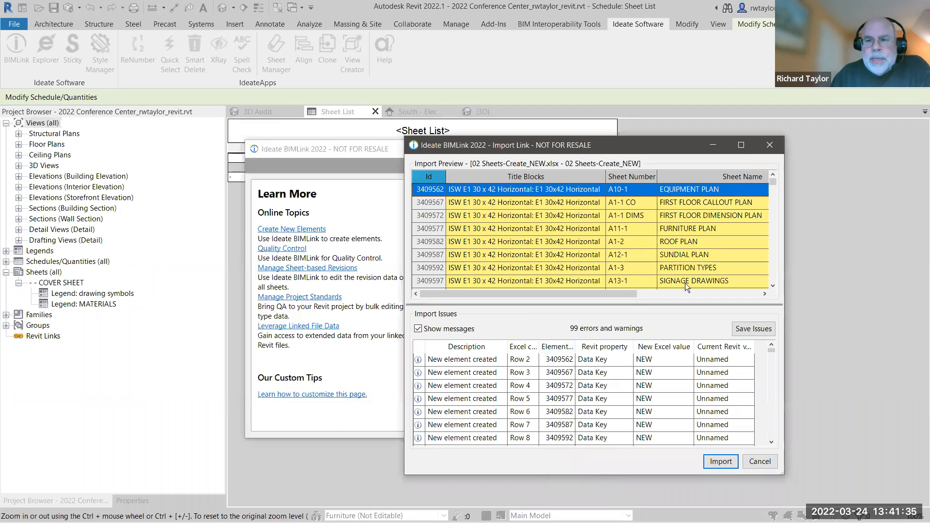
left_click(721, 461)
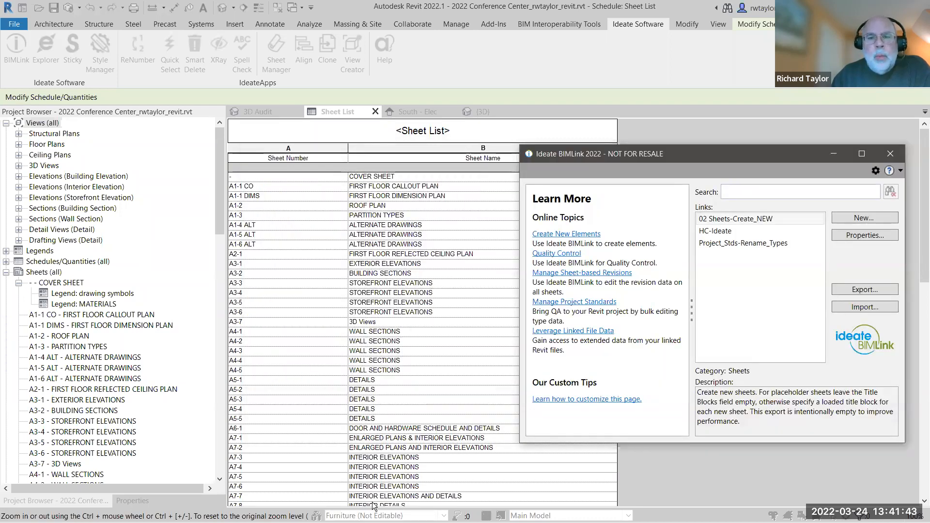
Close BIMLink and review the newly created sheets in the Project Browser.
left_click(220, 227)
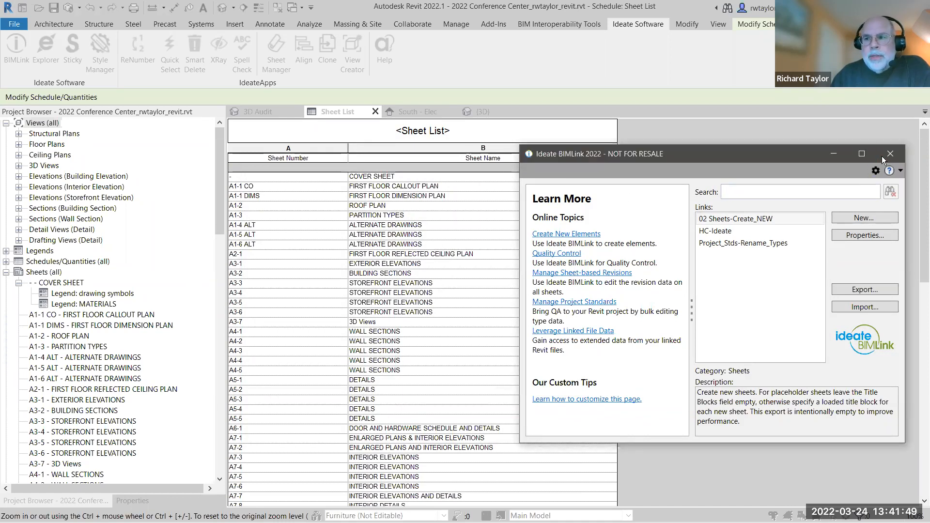
left_click(894, 154)
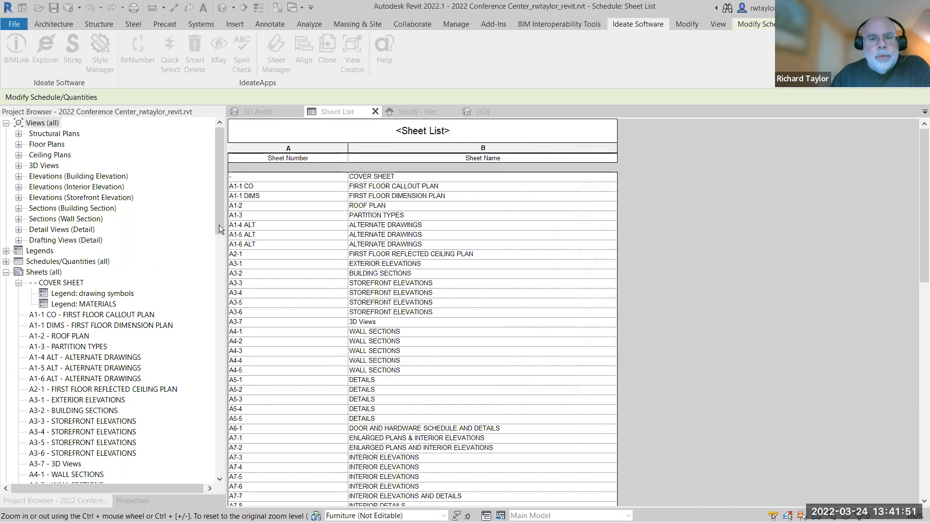
scroll(220, 218, "down", 10)
left_click_drag(219, 283, 213, 219)
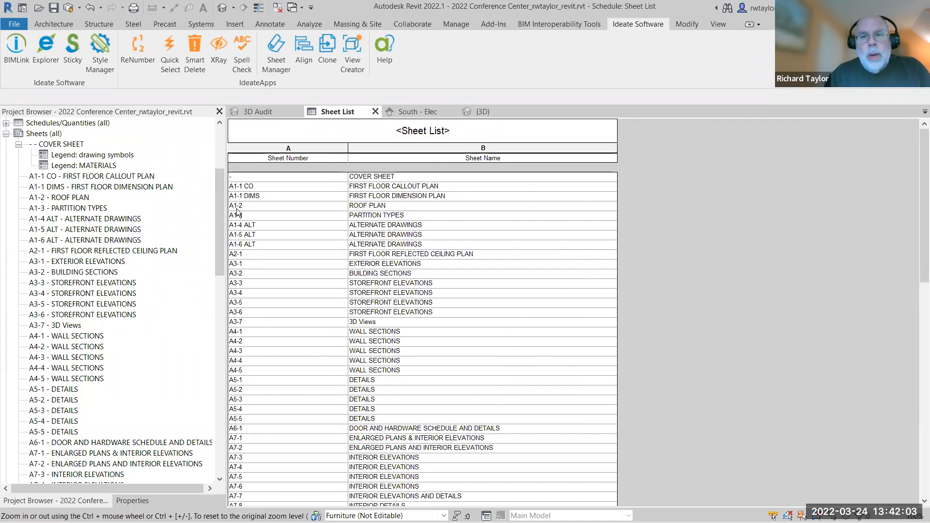
Switch to Chrome and view the Ideate BIMLink help on creating new Revit elements and setting up projects.
key("alt+Tab")
key("alt+Tab")
key("alt+Tab")
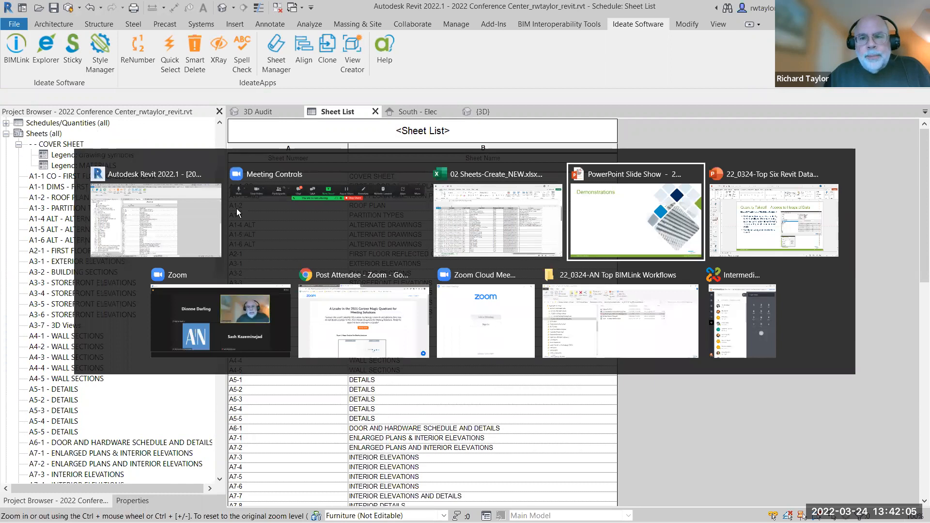
key("alt+Tab")
key("alt+Tab")
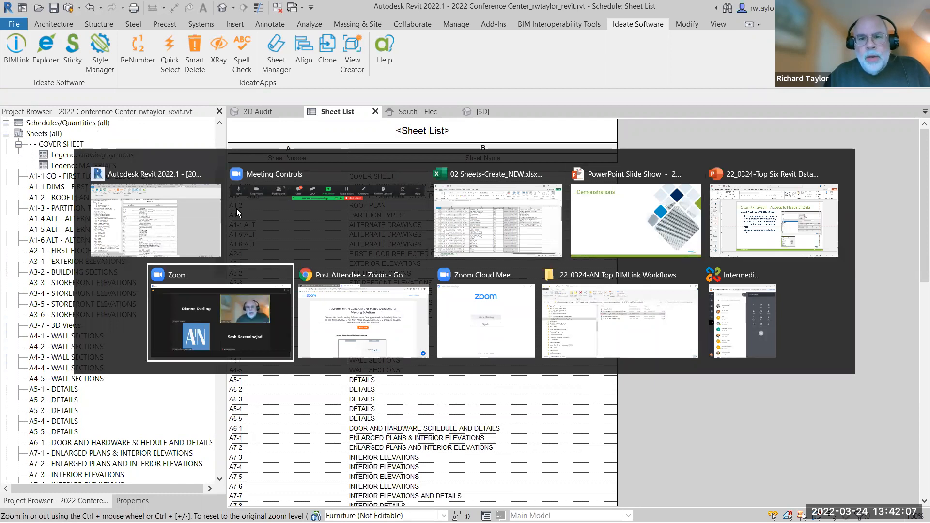
key("alt+Tab")
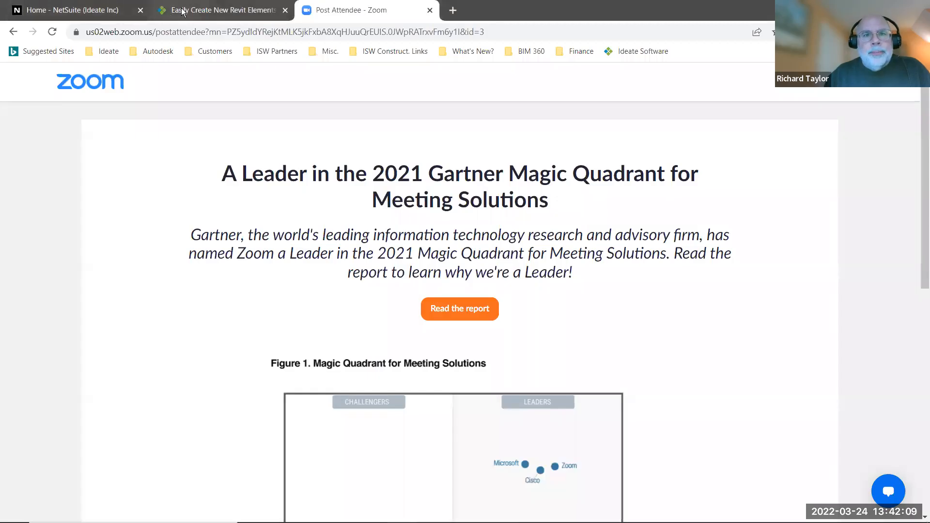
left_click(183, 10)
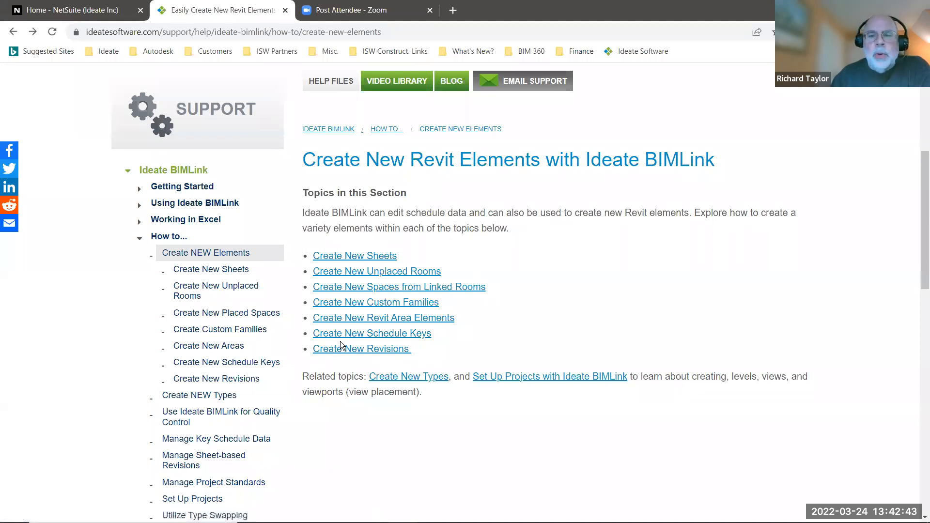
left_click(524, 383)
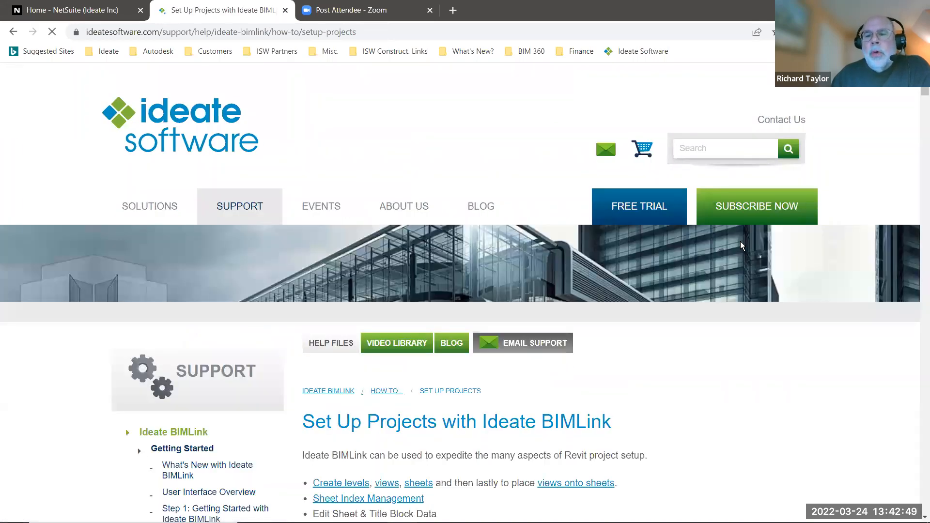
scroll(921, 131, "down", 4)
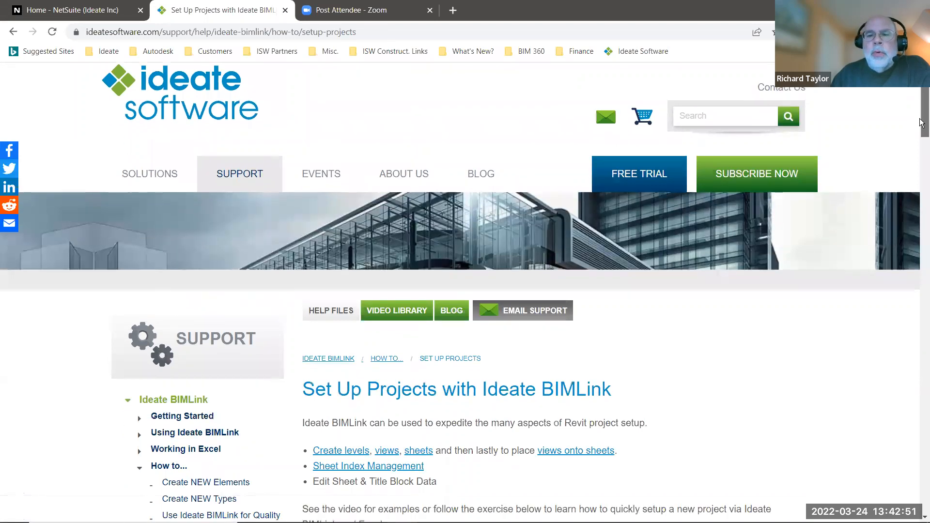
Review the Set Up Projects with Ideate BIMLink help page and its How to topics.
scroll(921, 135, "down", 2)
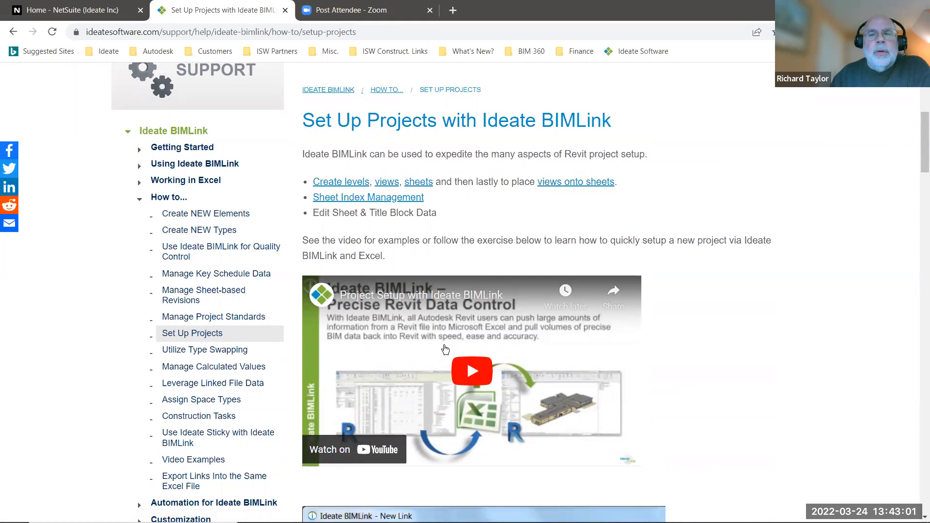
left_click_drag(920, 141, 917, 117)
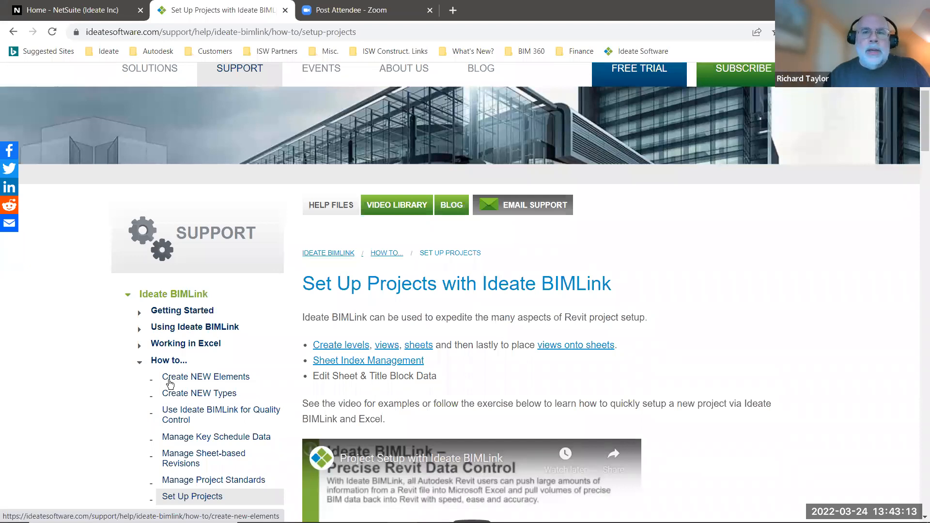
Return to Revit and display the South - Elec elevation of the 2022 MEP BIMLink Advanced Sample Project.
key("alt+Tab")
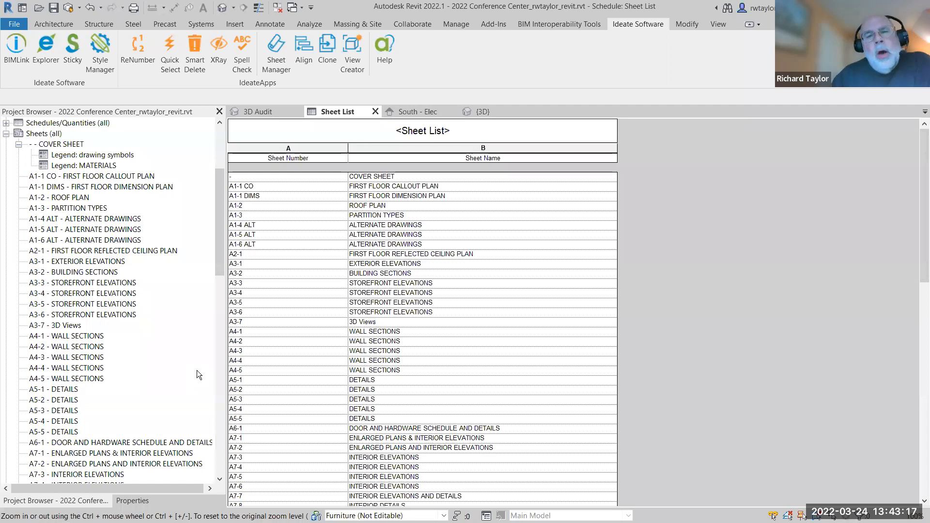
scroll(190, 376, "up", 1)
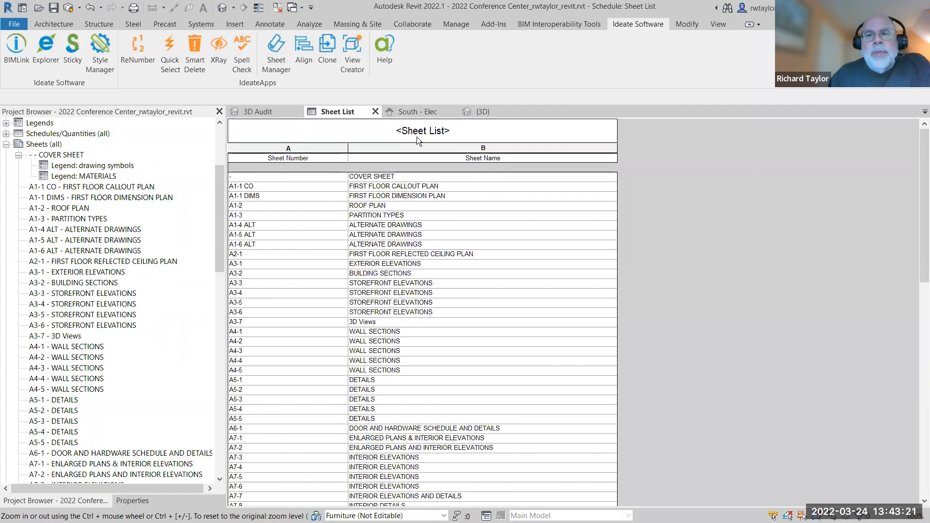
left_click(411, 112)
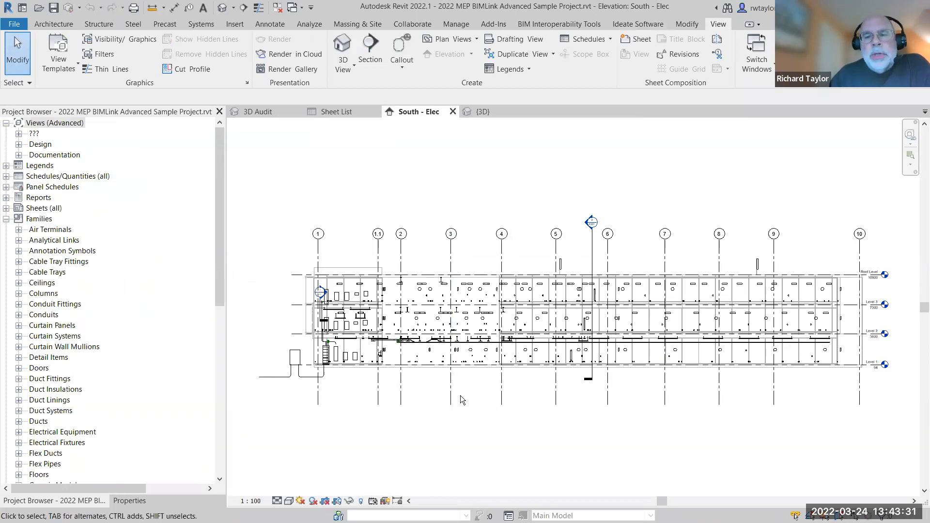
scroll(460, 395, "up", 1)
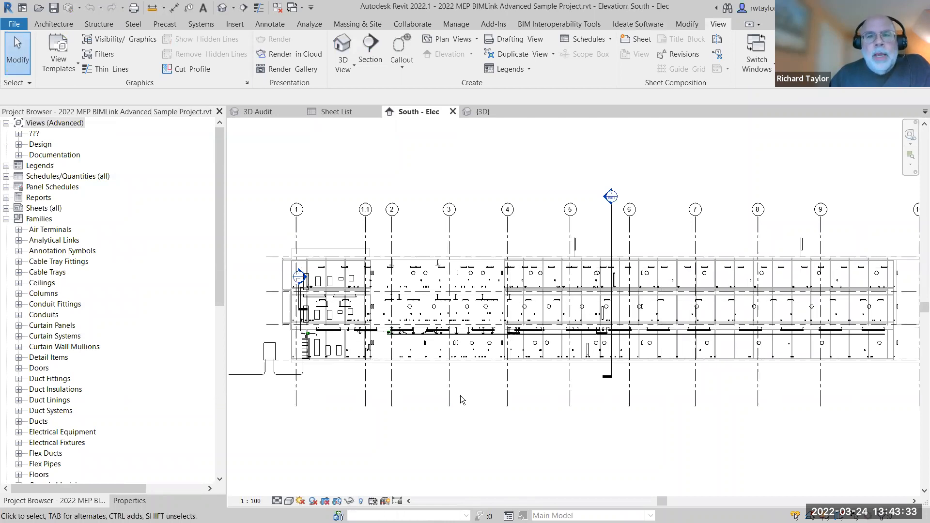
Expand the Mechanical Equipment families in the Project Browser and check the rename option for M_Centrifugal Fan - Rooftop - Upblast.
left_click_drag(216, 220, 233, 354)
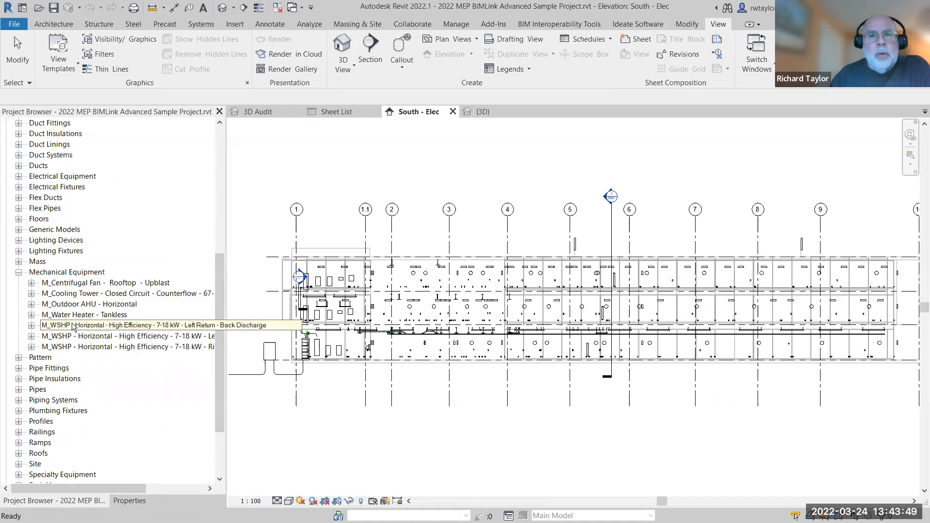
right_click(61, 283)
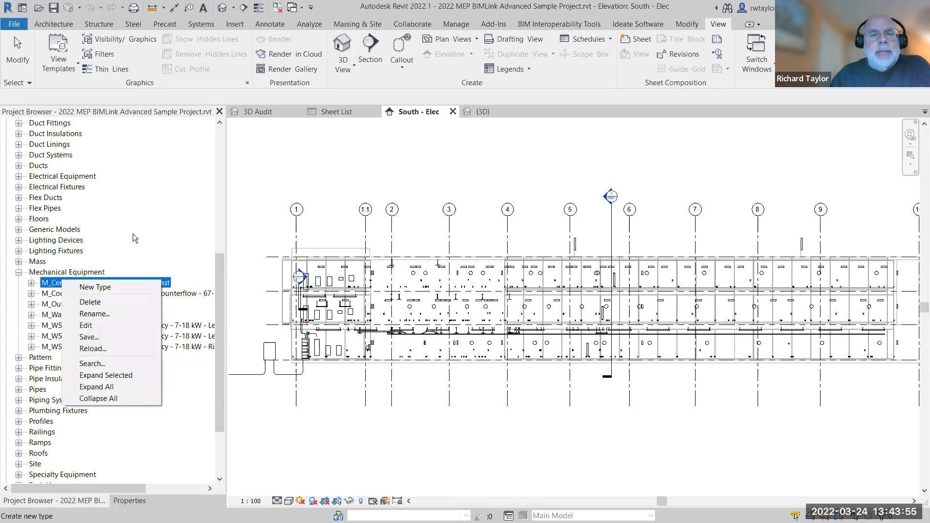
key("Escape")
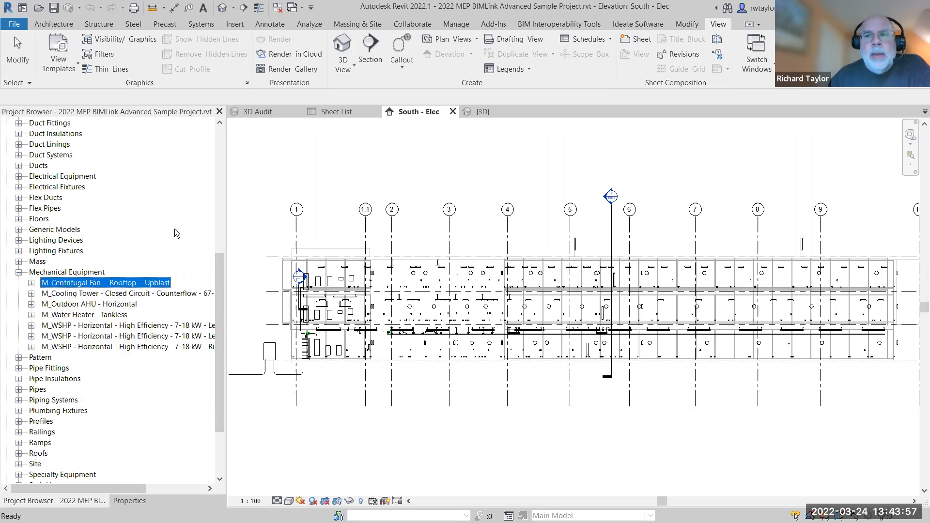
Launch Ideate BIMLink for the MEP project and start a new link.
left_click(633, 25)
left_click(16, 51)
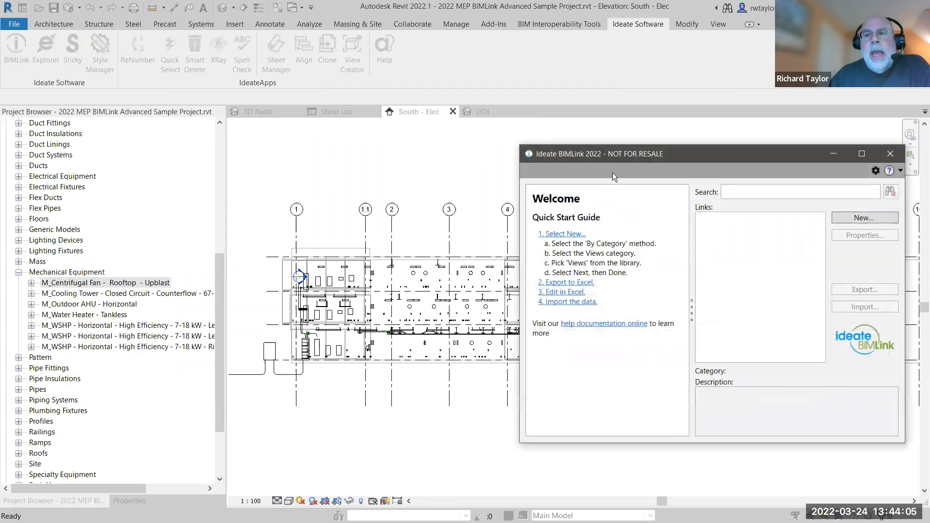
left_click_drag(610, 155, 332, 144)
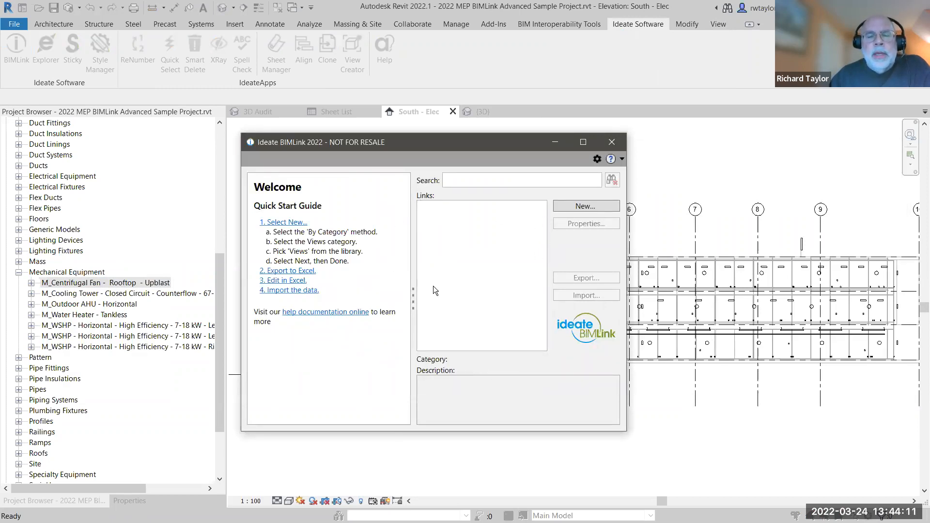
left_click(577, 205)
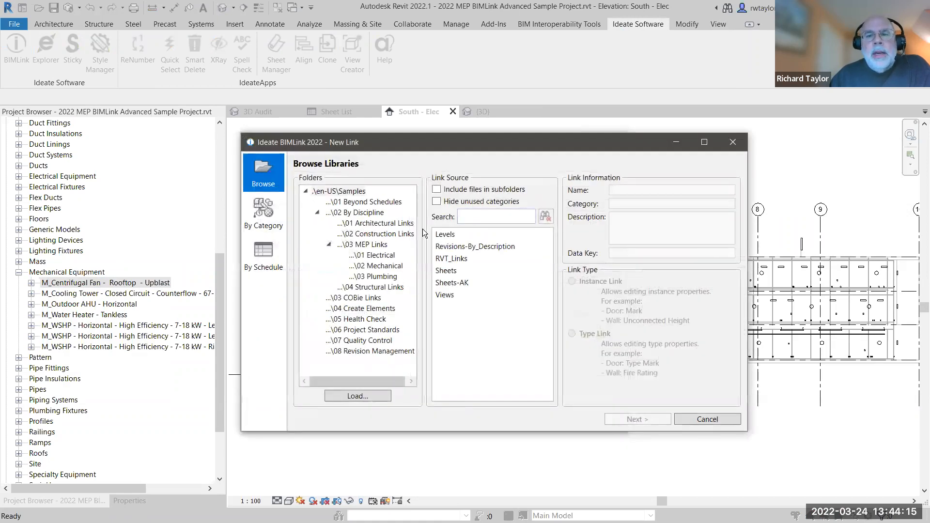
Choose the Project_Stds-Rename_Types sample link from the 06 Project Standards folder and continue to its settings.
left_click(380, 329)
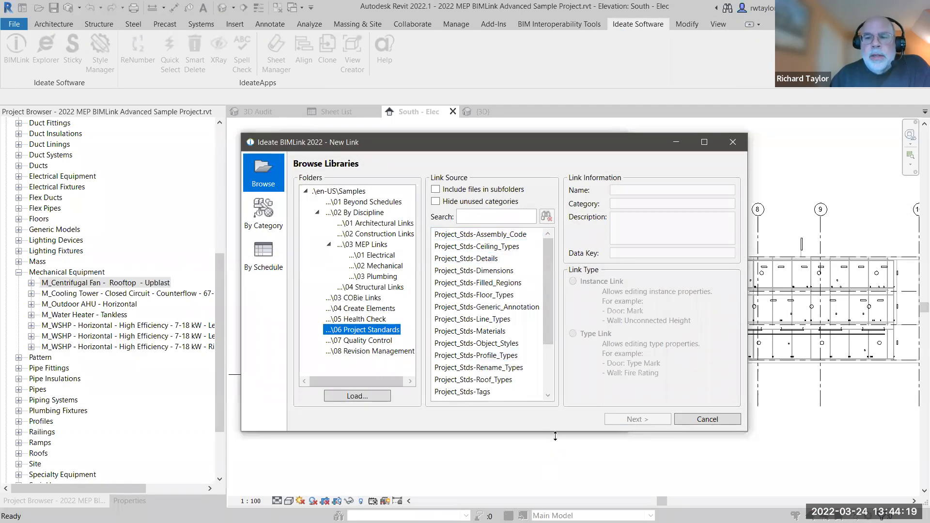
left_click_drag(555, 433, 555, 491)
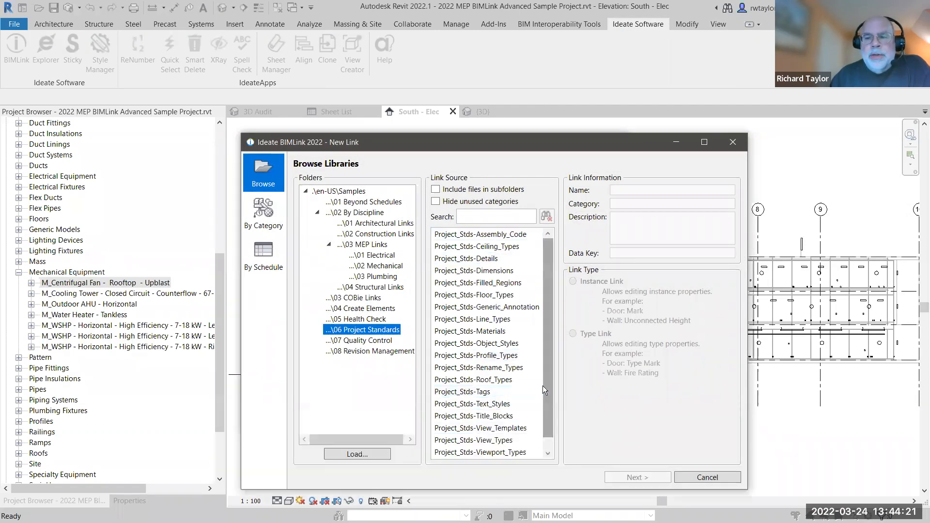
scroll(546, 419, "down", 1)
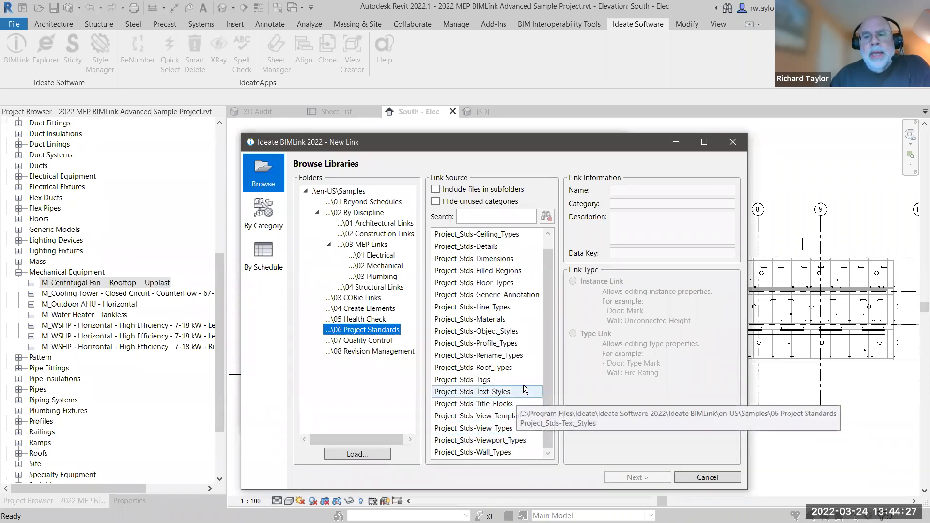
left_click(486, 356)
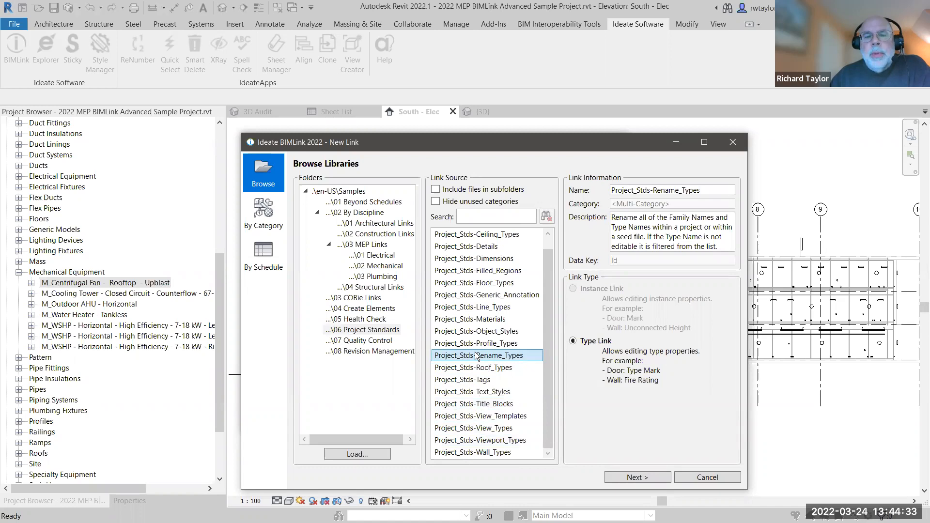
left_click(635, 478)
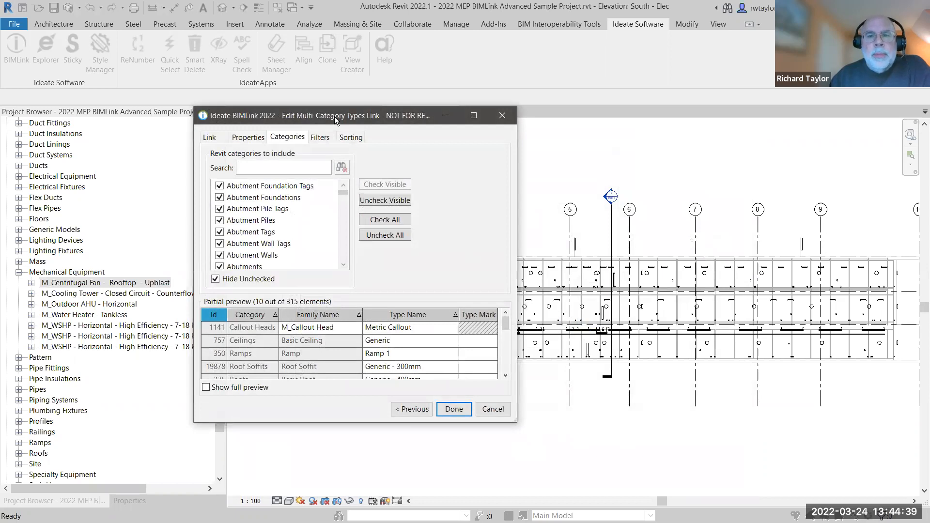
Limit the link's categories to Mechanical Equipment only, with unchecked categories hidden.
left_click_drag(338, 117, 469, 93)
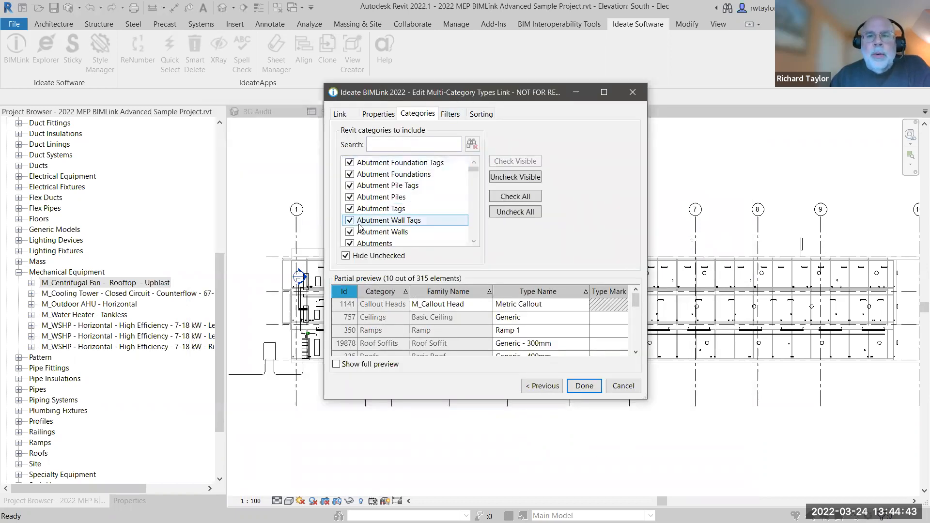
left_click(512, 213)
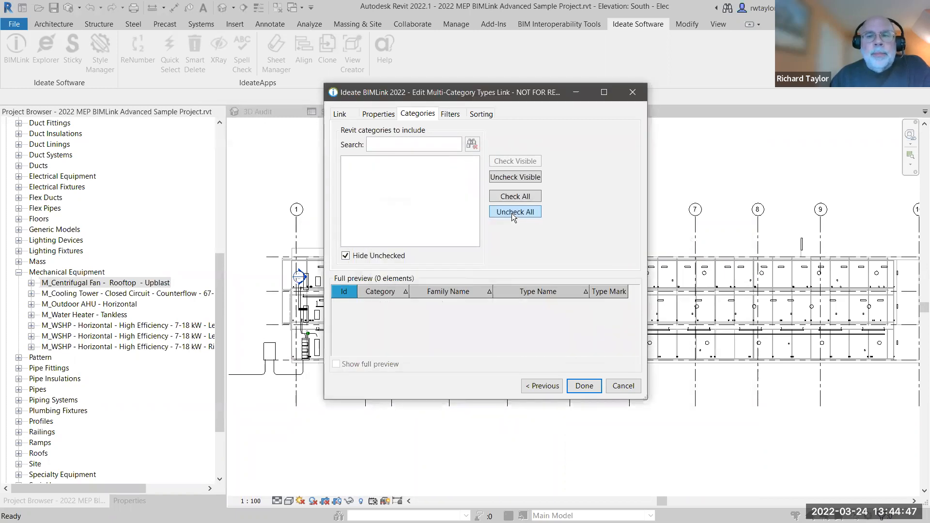
left_click(345, 256)
left_click(382, 143)
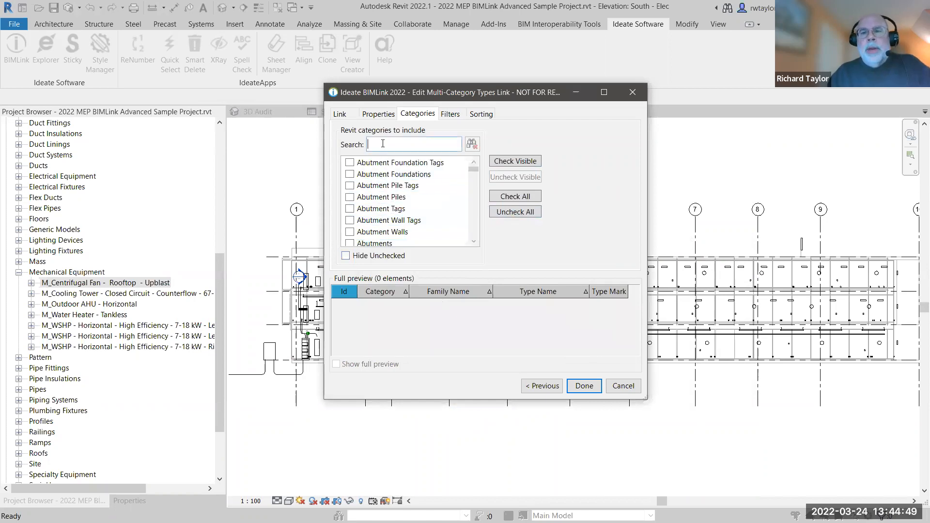
type("mech")
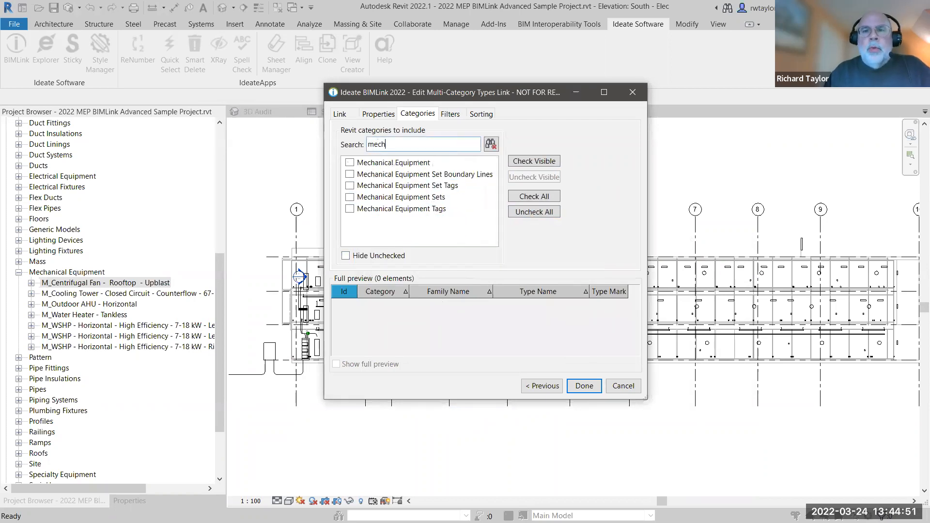
left_click(349, 164)
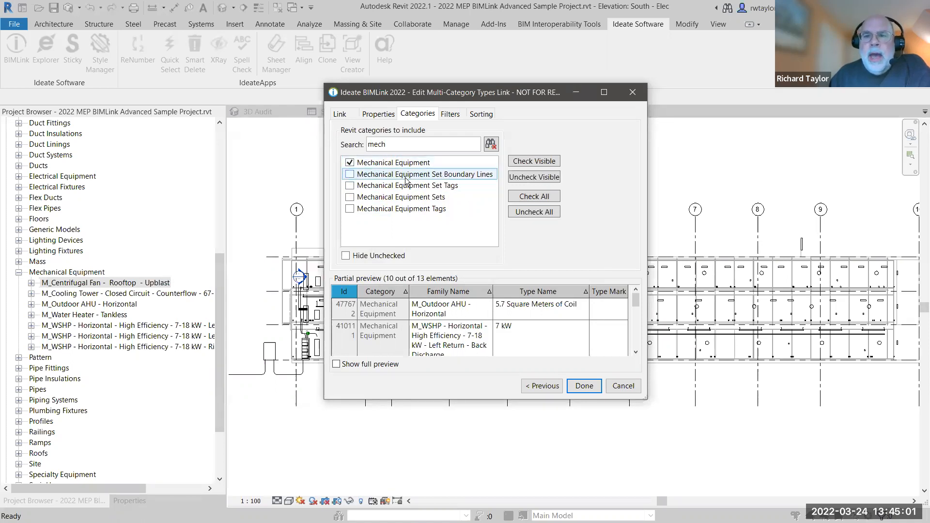
left_click(490, 144)
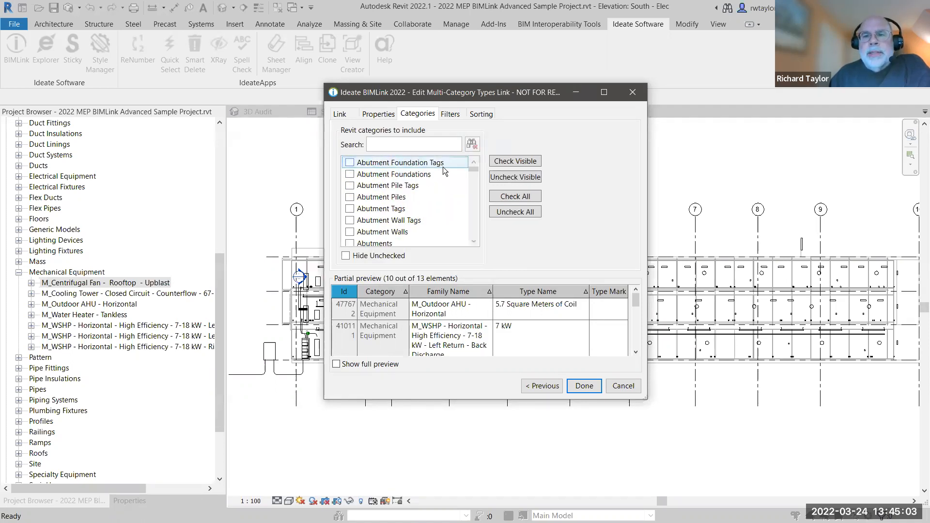
left_click(346, 256)
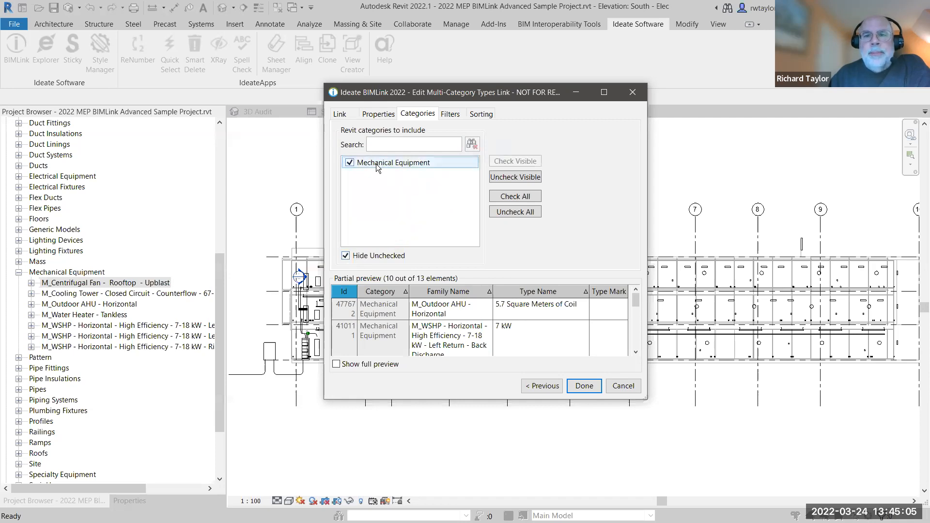
Examine the link's available properties by turning the System and Family parameter display filters off and on again.
left_click(384, 116)
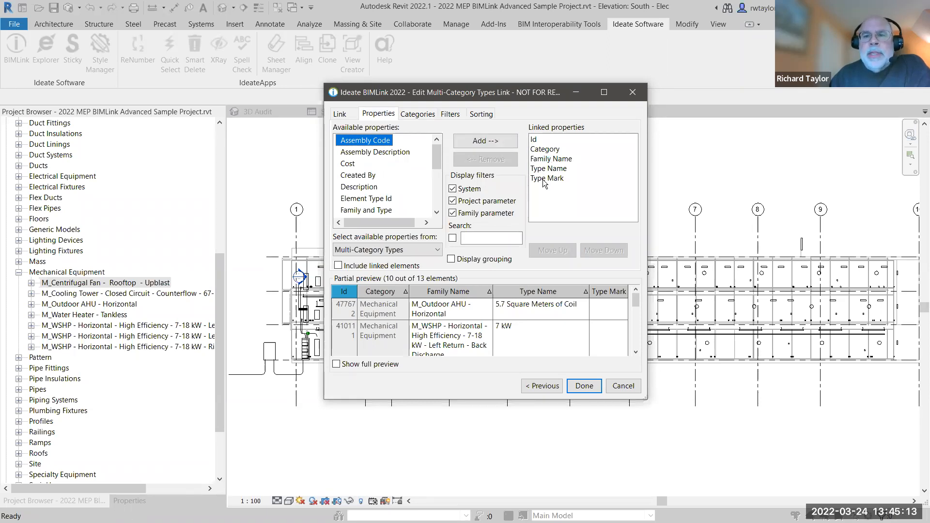
left_click(452, 189)
left_click(453, 213)
left_click(453, 188)
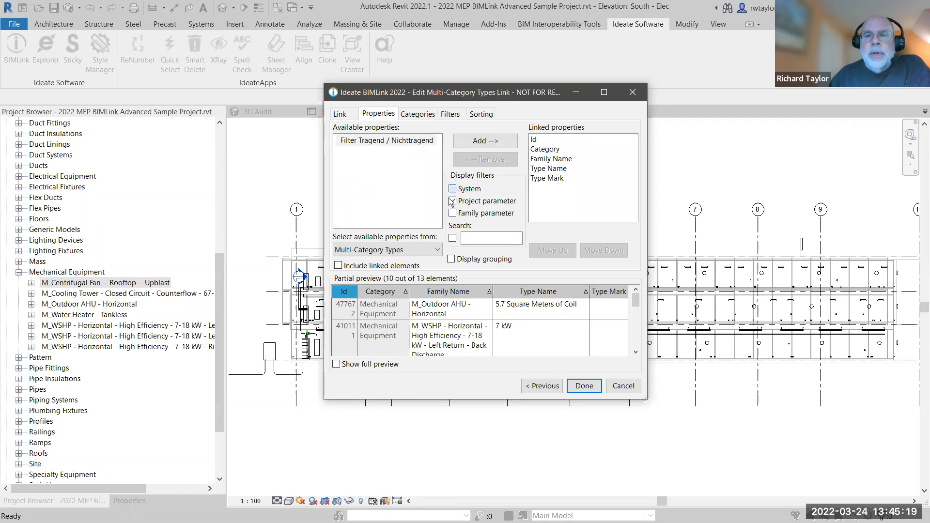
left_click(453, 213)
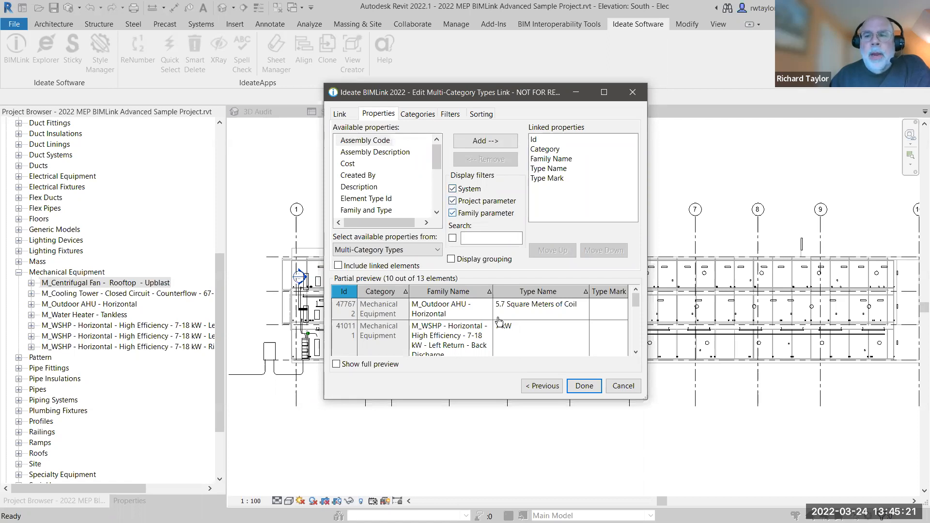
Finish the Project_Stds-Rename_Types link, export it over the existing Project_Stds-Rename_Types.xlsx and open the workbook in Excel.
left_click(583, 386)
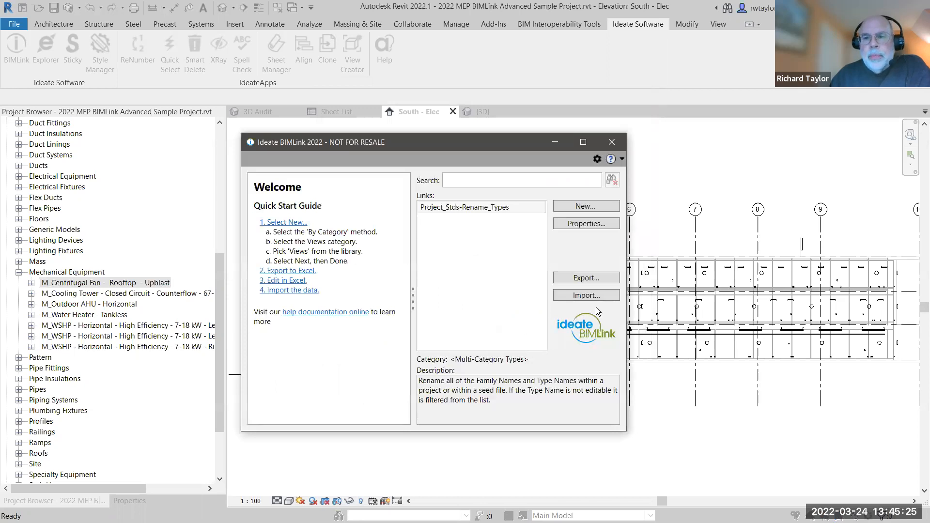
left_click(581, 278)
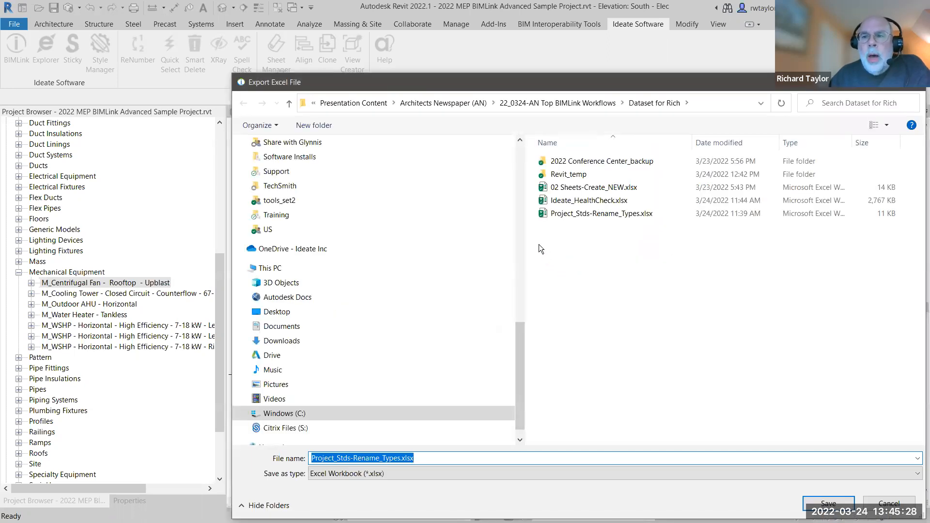
left_click(571, 215)
key("Return")
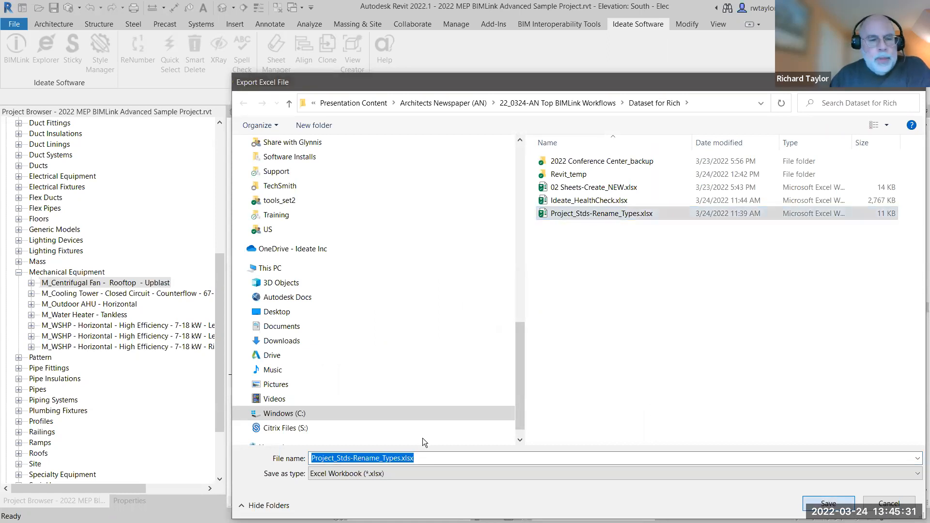
left_click(373, 285)
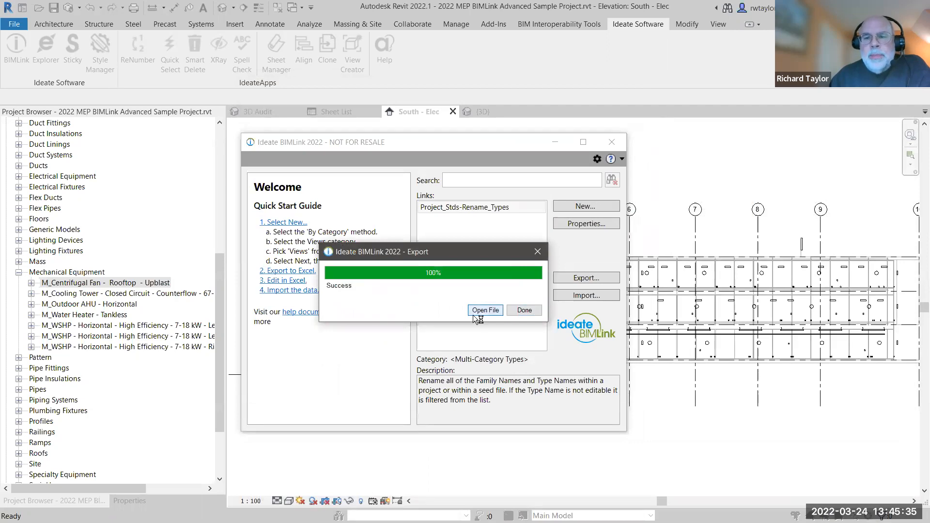
left_click(472, 314)
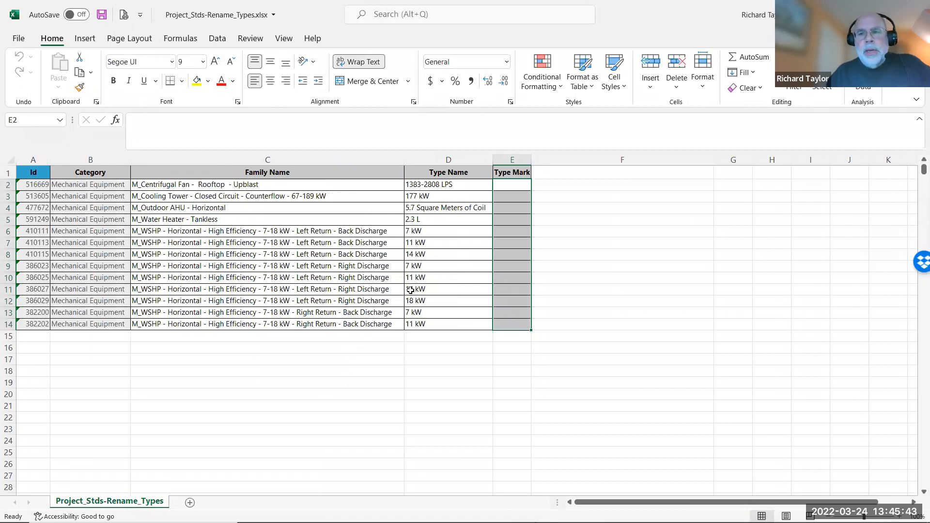
Enter the formula =UPPER("15-"&C2) in cell F2 and fill it down to F14.
left_click(553, 184)
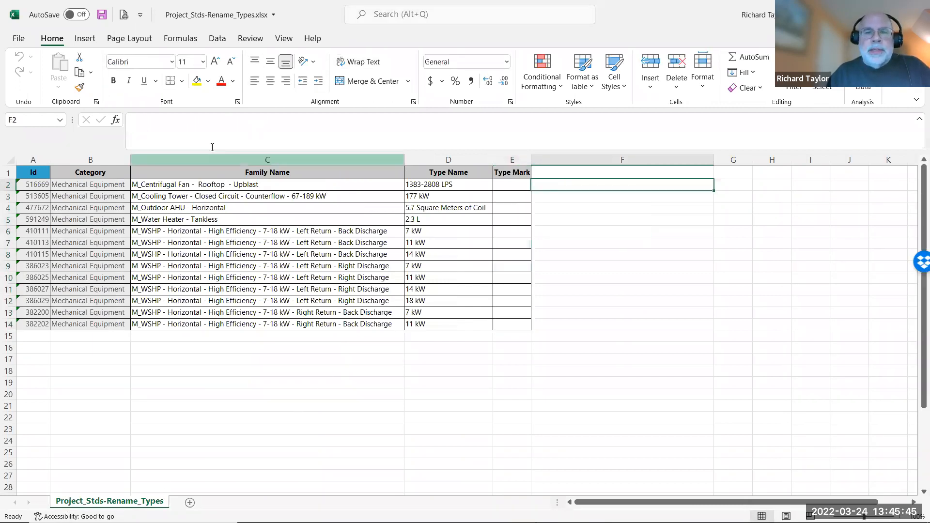
left_click(165, 124)
type("=")
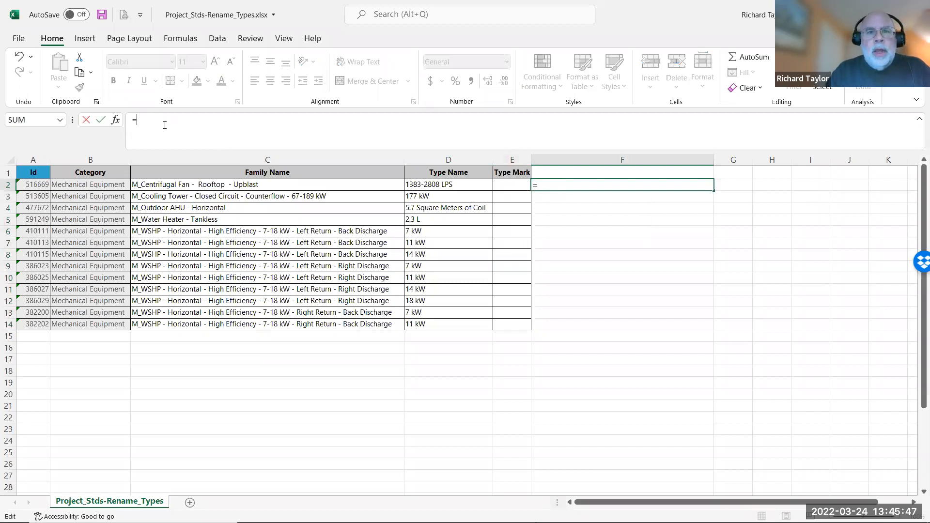
type("uper")
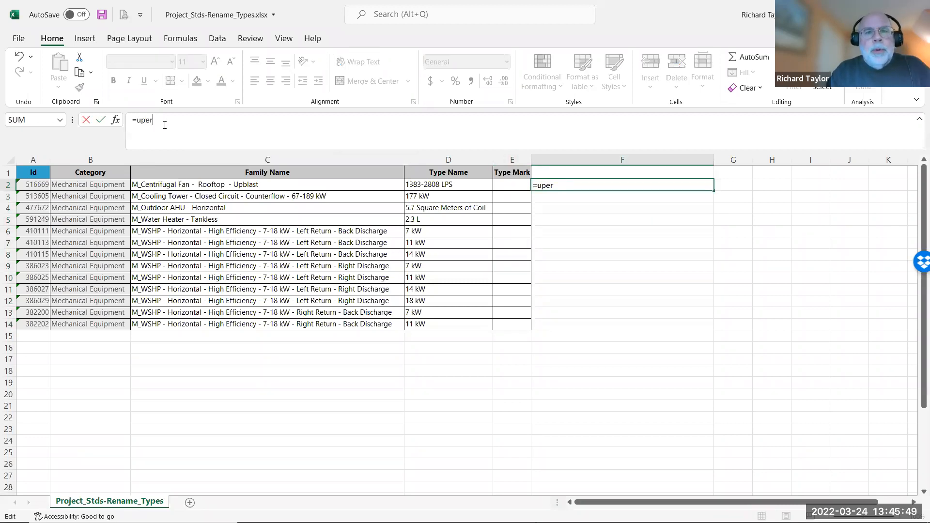
key("BackSpace")
key("BackSpace")
type("per")
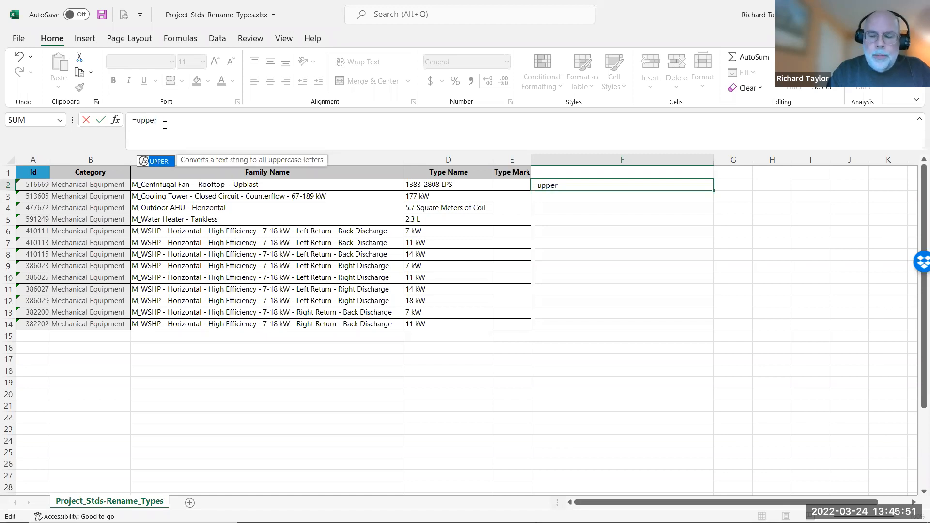
type("(\"1")
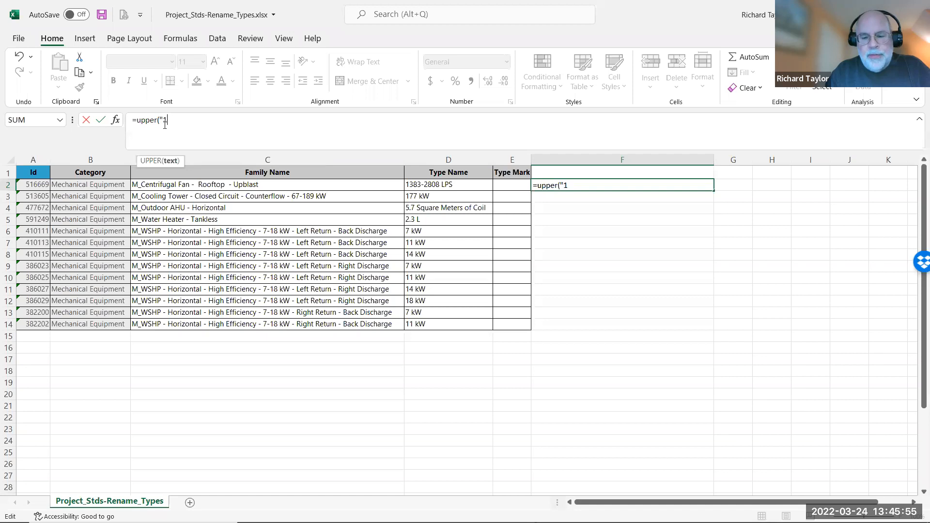
type("5-\"&")
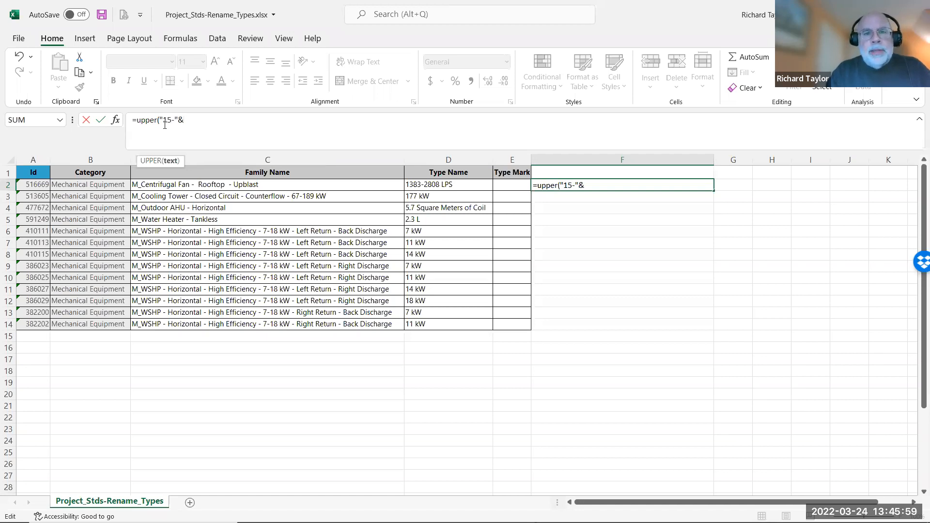
type("c2")
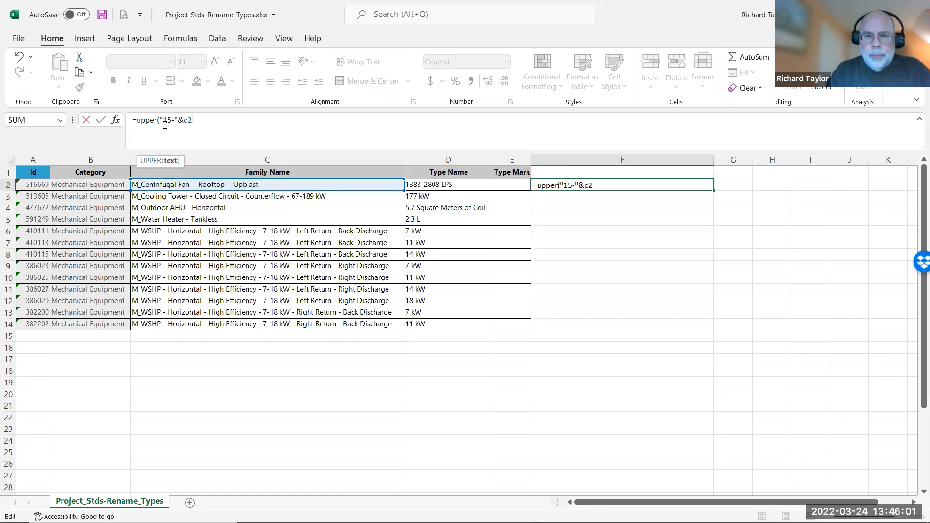
key("Return")
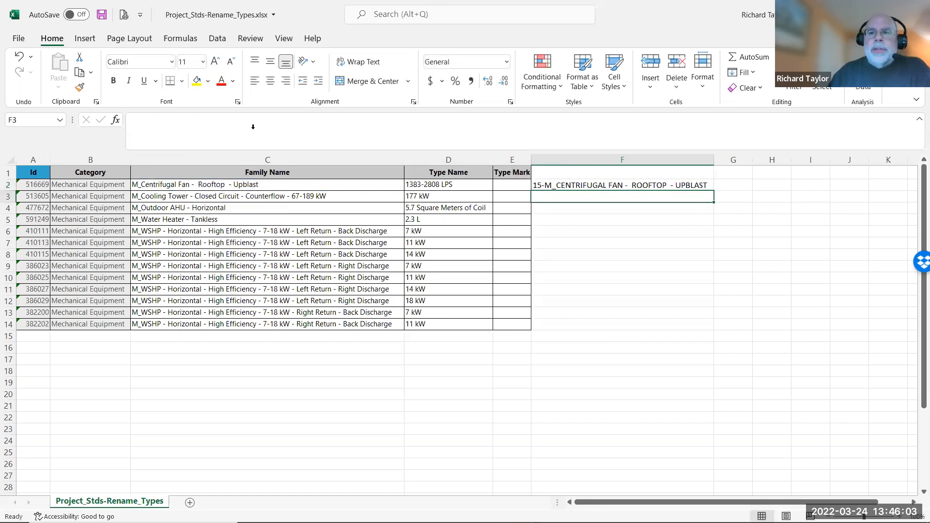
left_click(619, 187)
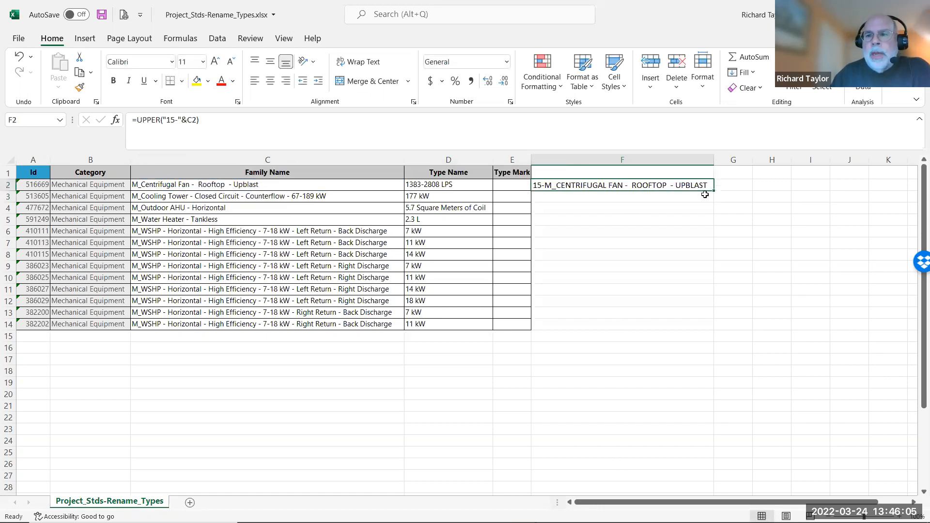
left_click_drag(713, 192, 592, 330)
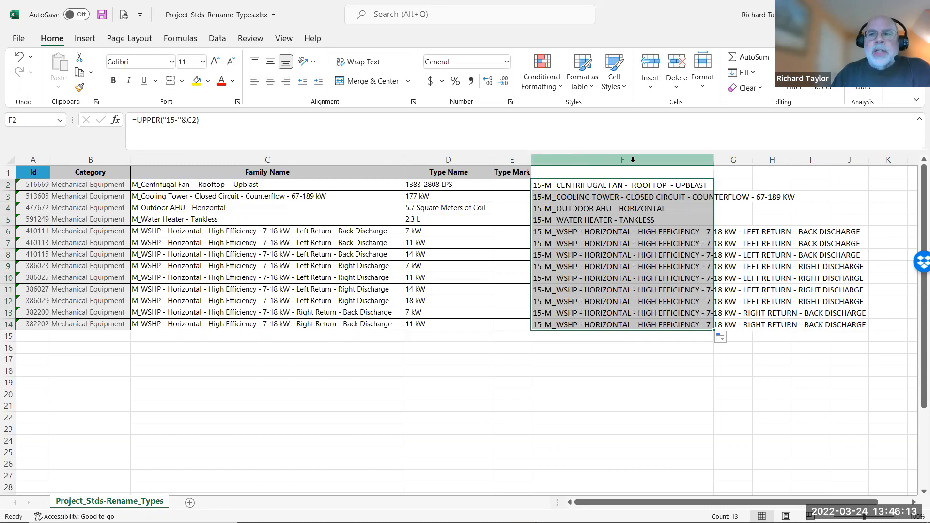
Copy the formula results in F2:F14 and paste them as values over the Family Name entries starting at C2.
right_click(586, 186)
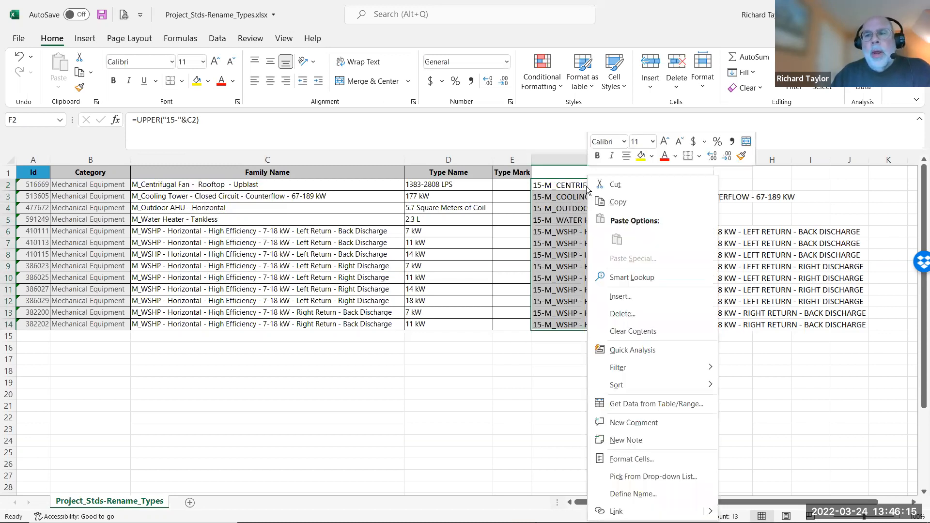
left_click(615, 203)
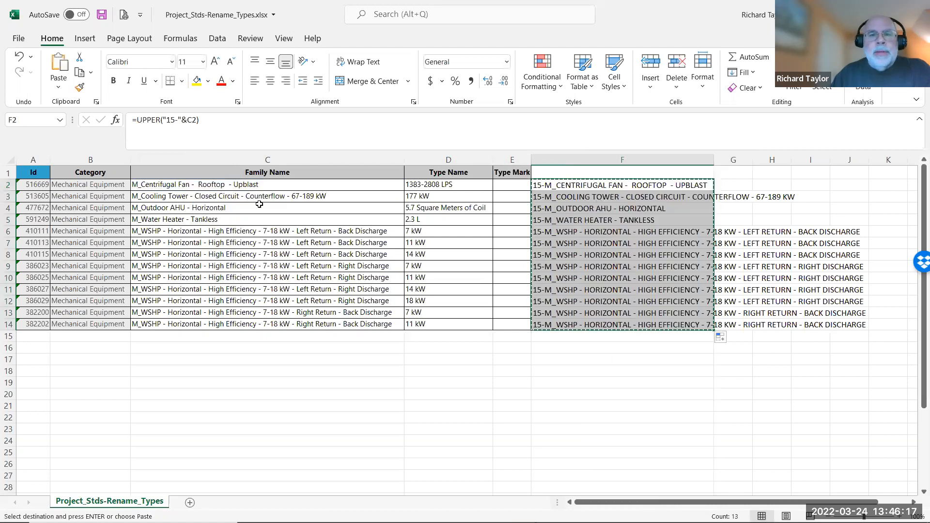
left_click(233, 185)
right_click(233, 186)
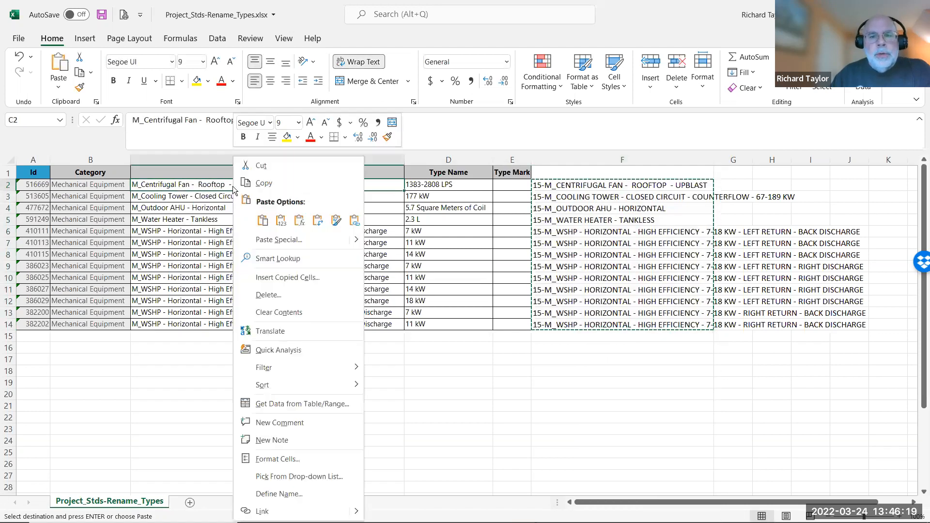
left_click(263, 220)
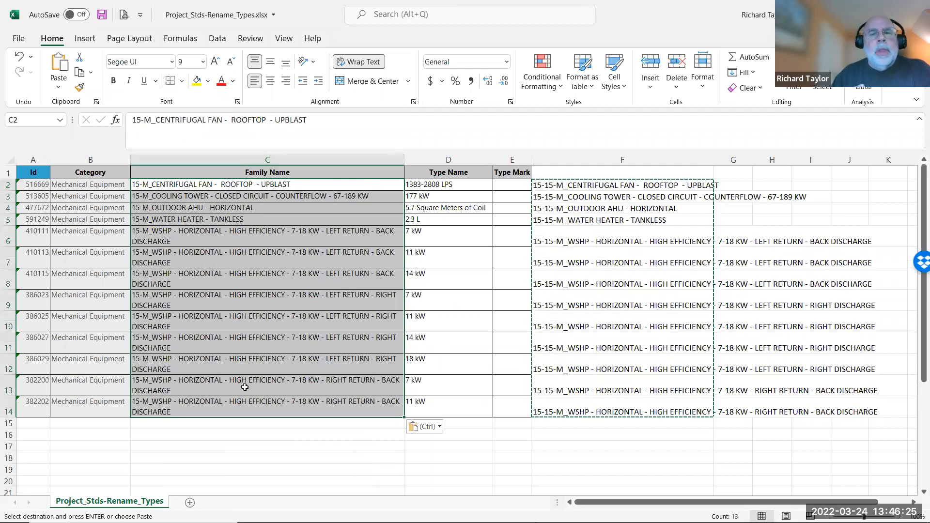
Fill the Type Mark column with sequential numbers from 100 in E2 to 112 in E14 and save the workbook.
left_click(515, 185)
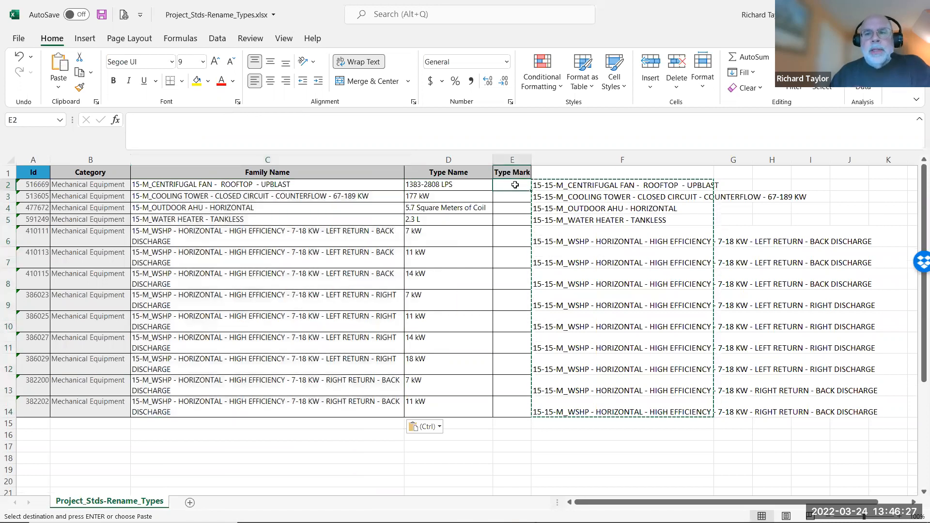
type("100")
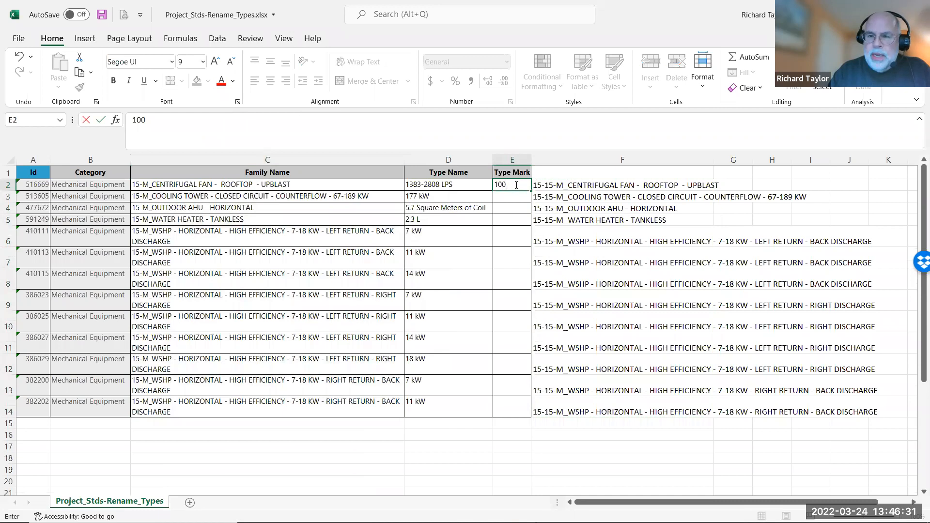
key("Return")
type("101")
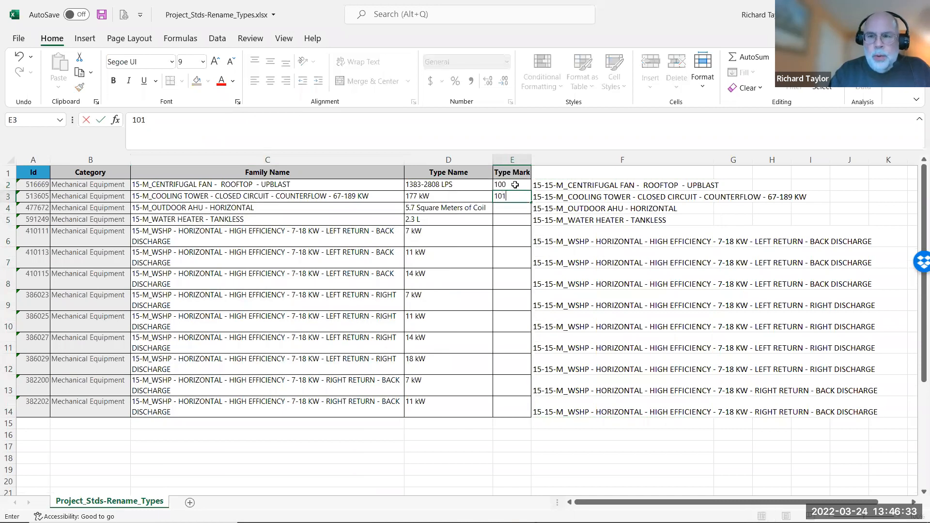
left_click(515, 185)
left_click_drag(515, 186, 497, 419)
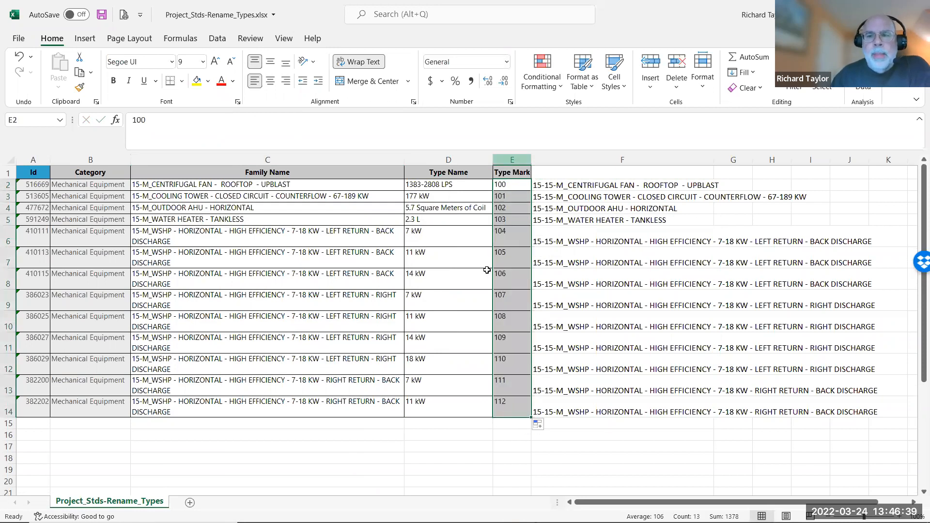
left_click(101, 17)
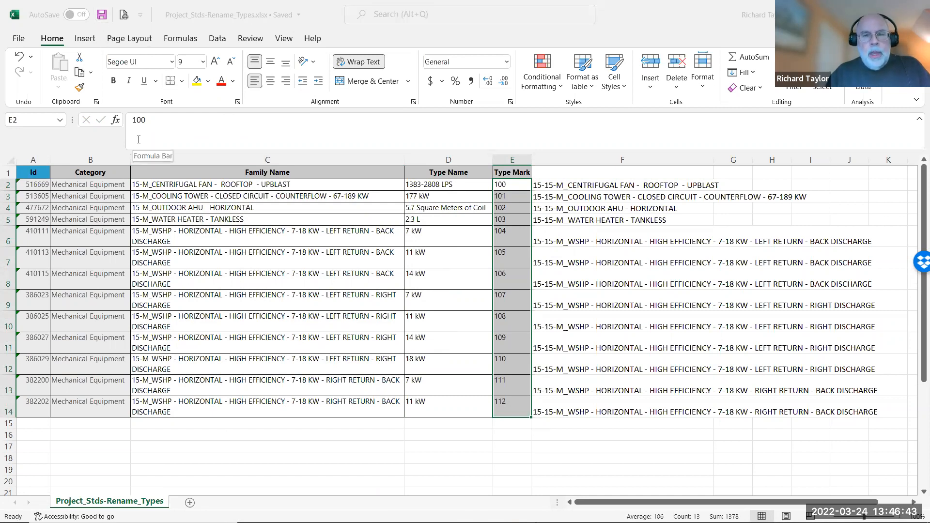
Switch back to Revit and load Project_Stds-Rename_Types.xlsx for import through the Project_Stds-Rename_Types link.
key("alt+Tab")
key("alt+Tab")
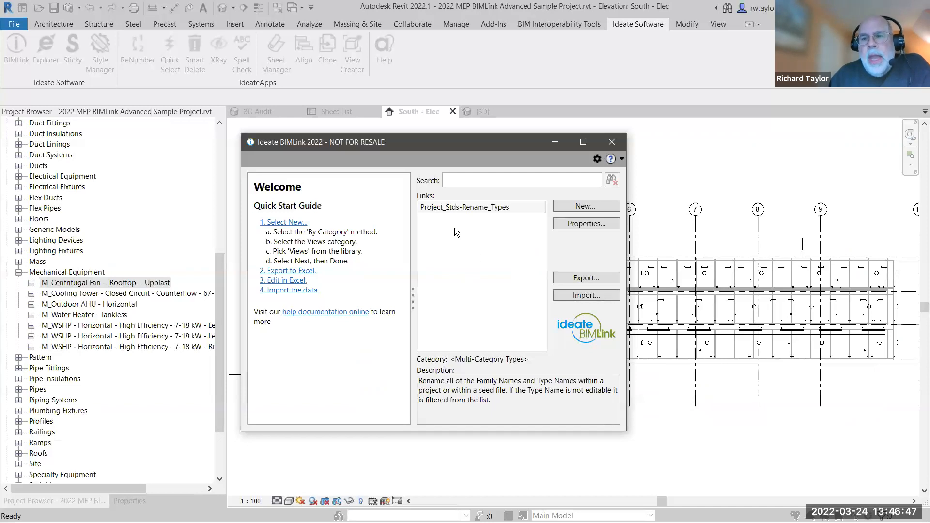
left_click(450, 209)
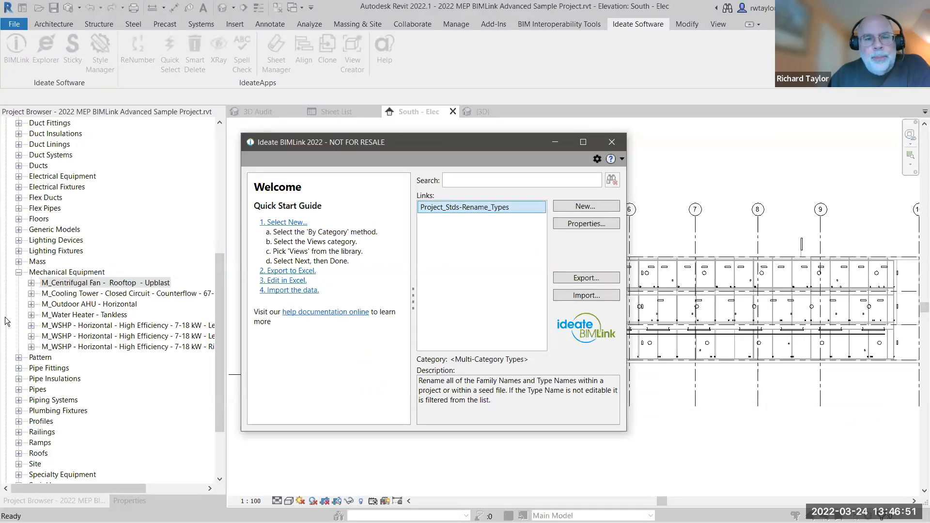
left_click(573, 296)
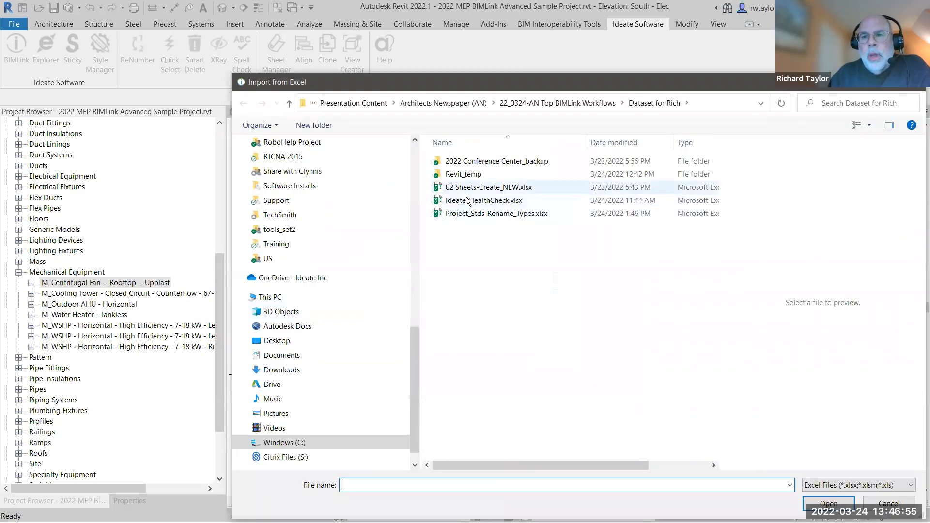
left_click(473, 215)
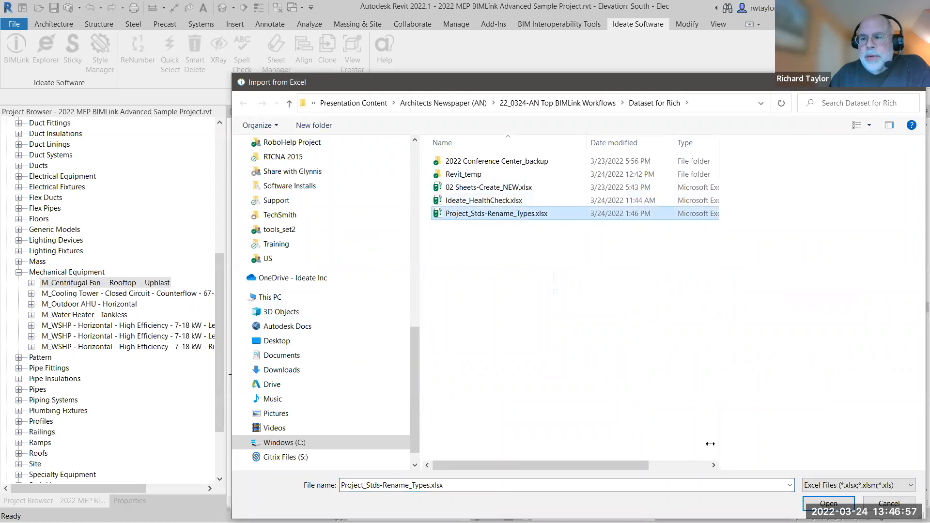
left_click(828, 504)
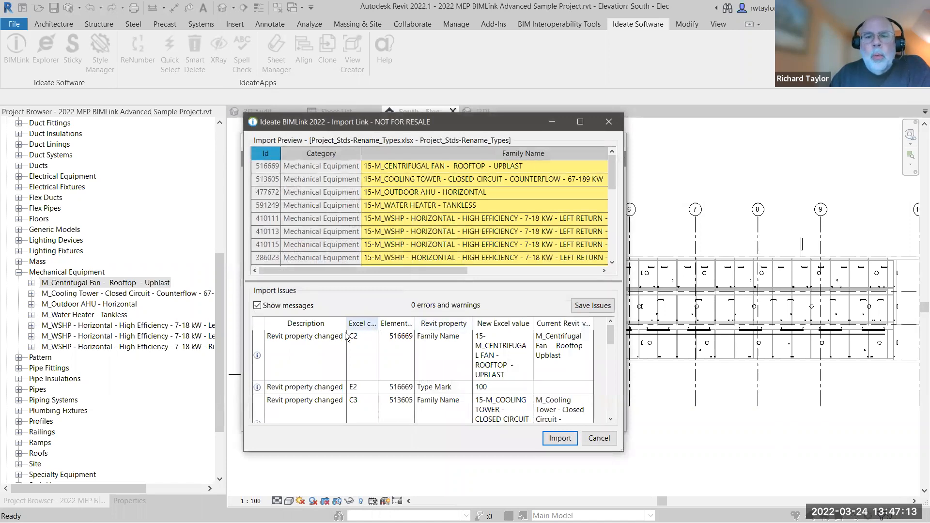
Review the import messages and the previewed Family Name and Type Mark changes, import them into the model and close BIMLink.
left_click(257, 305)
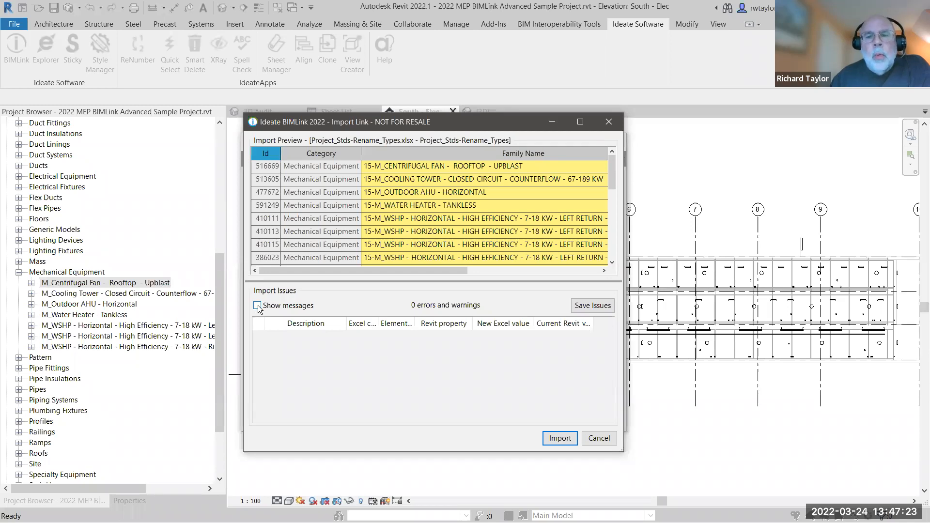
left_click(258, 305)
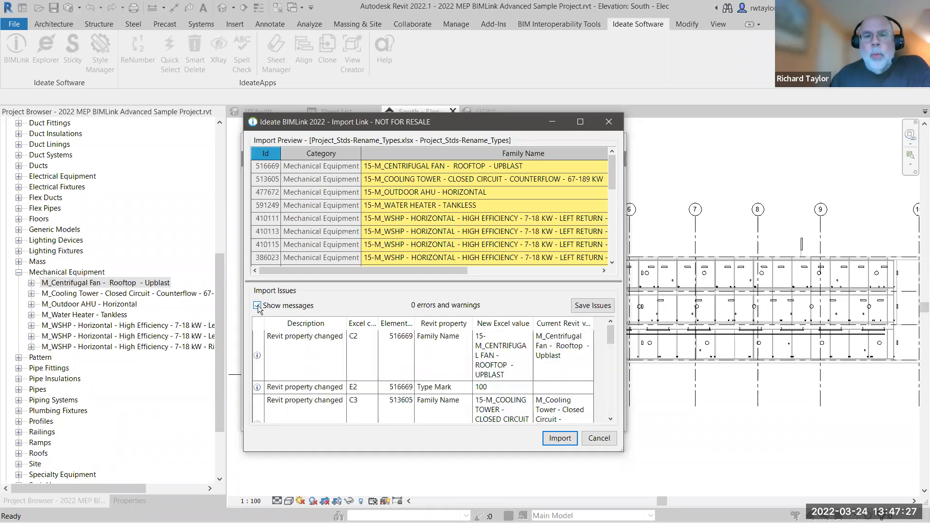
left_click_drag(439, 267, 601, 281)
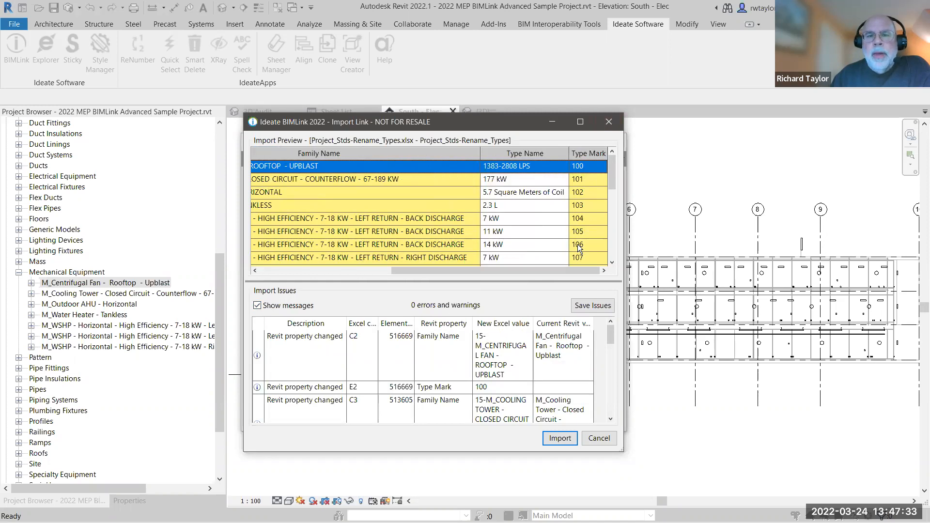
left_click_drag(542, 272, 423, 274)
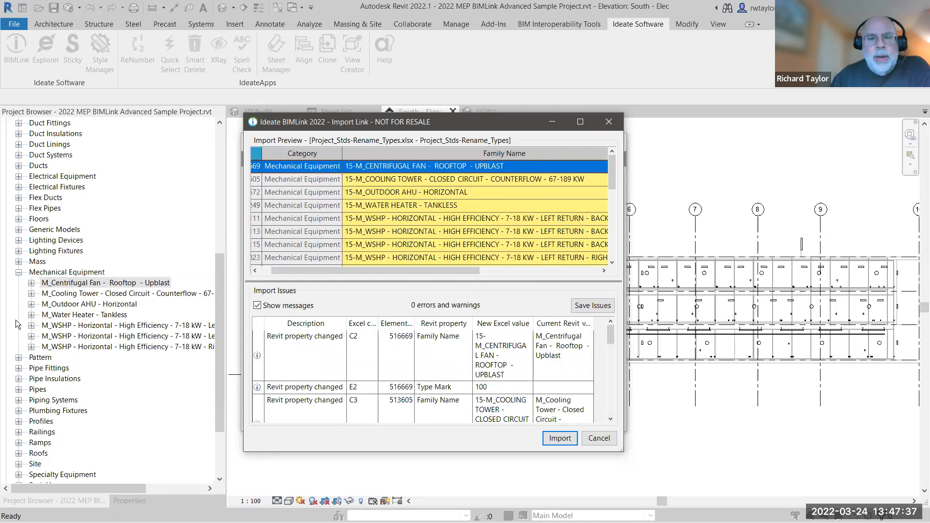
left_click(560, 438)
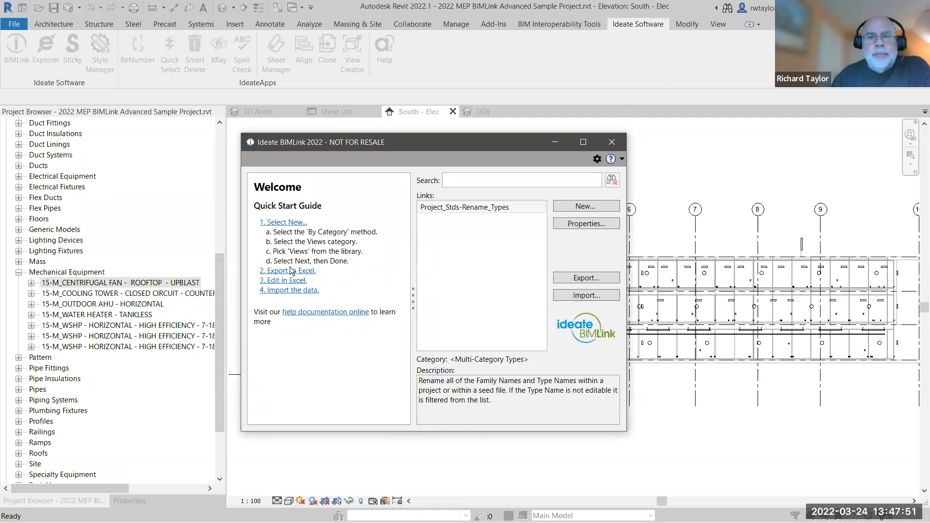
left_click(611, 141)
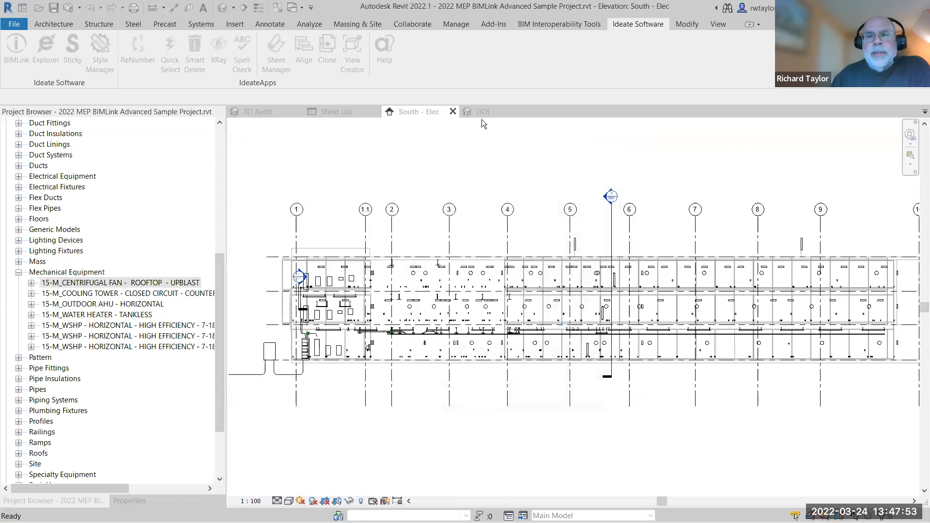
Select the rooftop cooling tower in the {3D} view and inspect its type properties, including the family name and Type Mark.
left_click(482, 113)
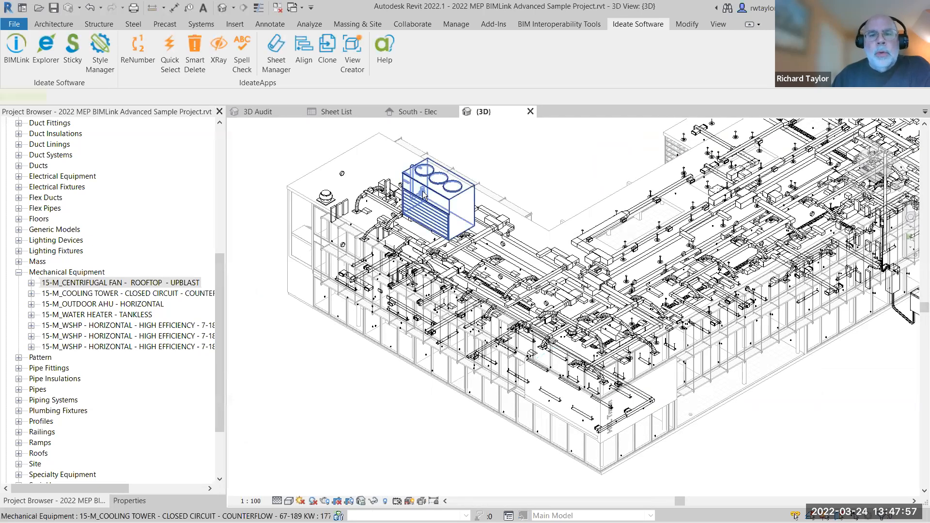
left_click(426, 192)
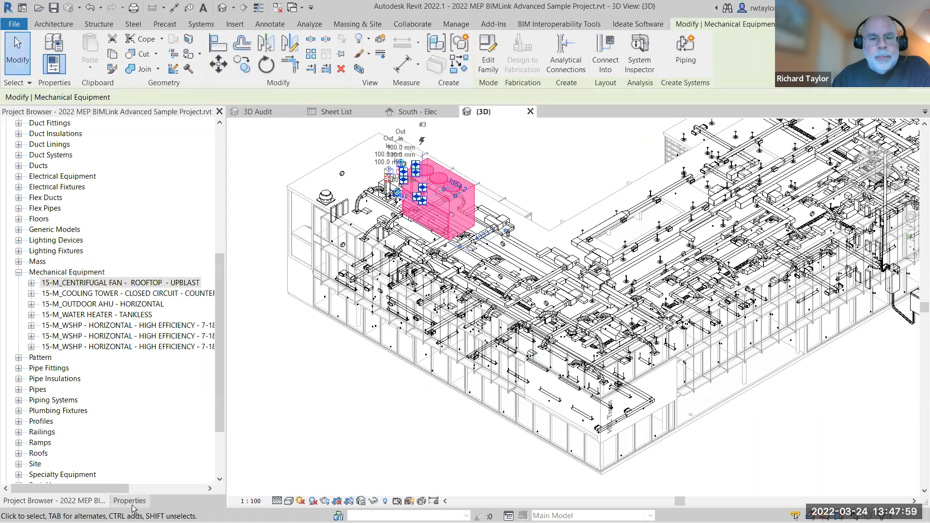
left_click(131, 504)
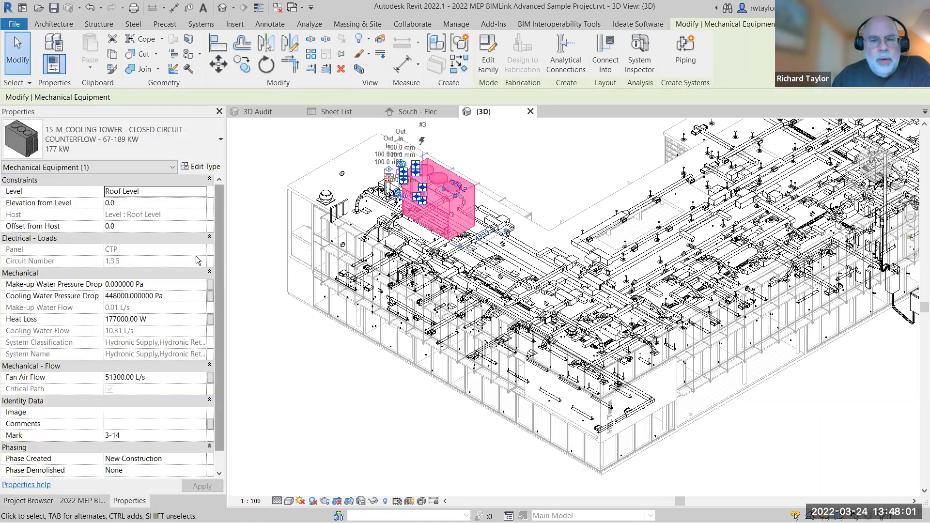
left_click(199, 168)
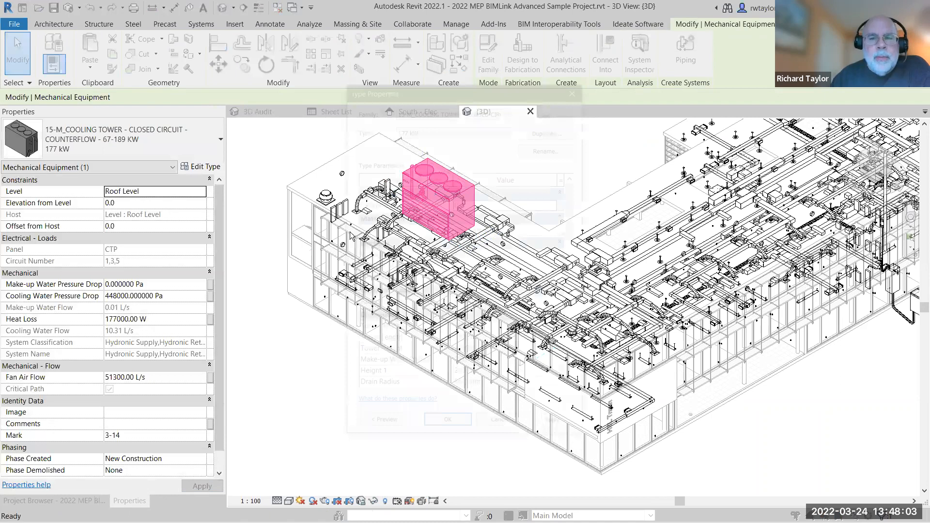
left_click_drag(580, 220, 566, 326)
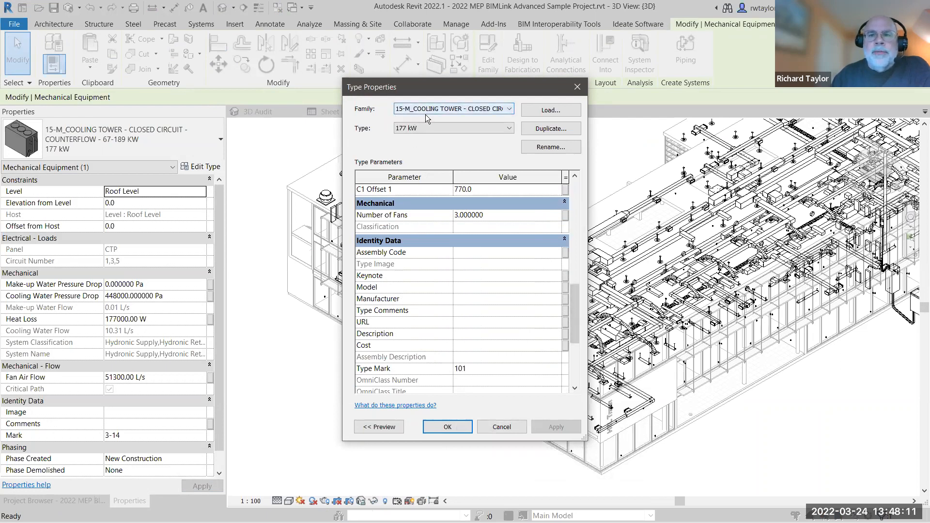
Check the rest of the cooling tower's type properties, close them, deselect the tower, and view the Mechanical Equipment families in the Project Browser.
left_click_drag(576, 308, 579, 324)
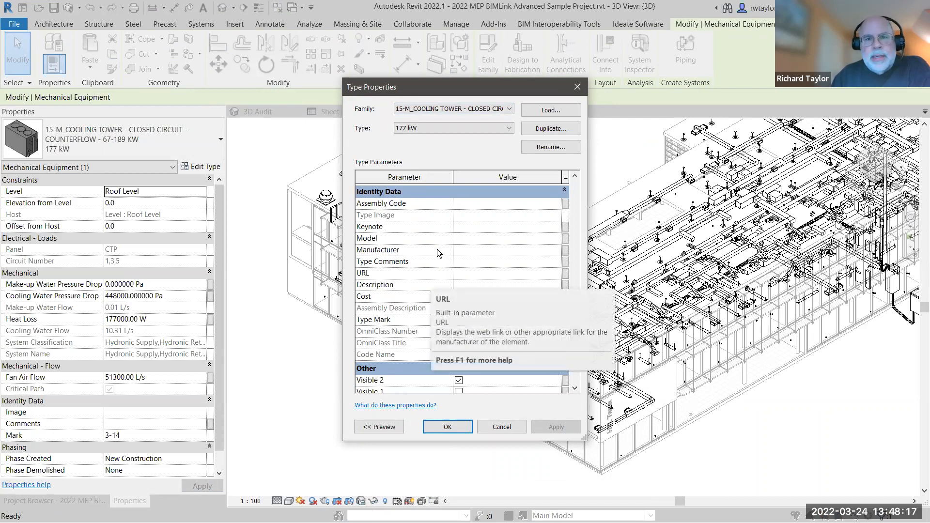
left_click(577, 87)
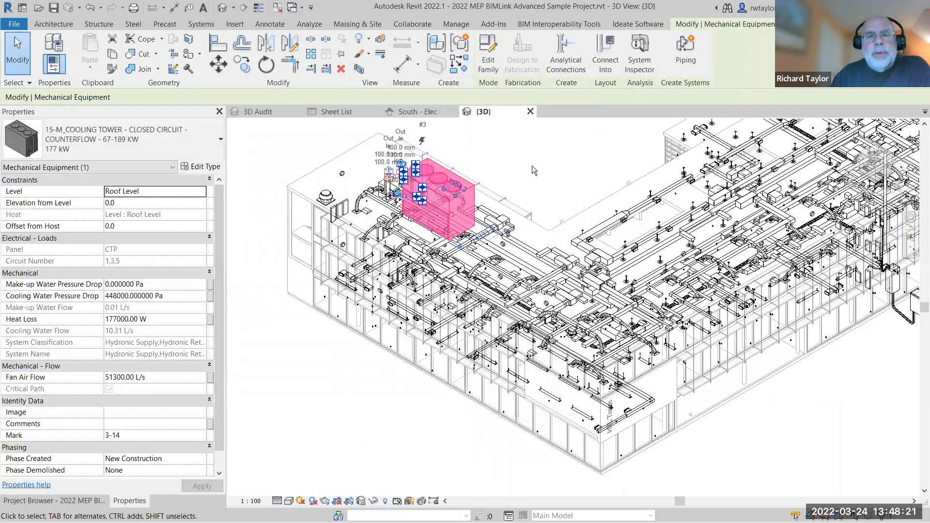
left_click(532, 166)
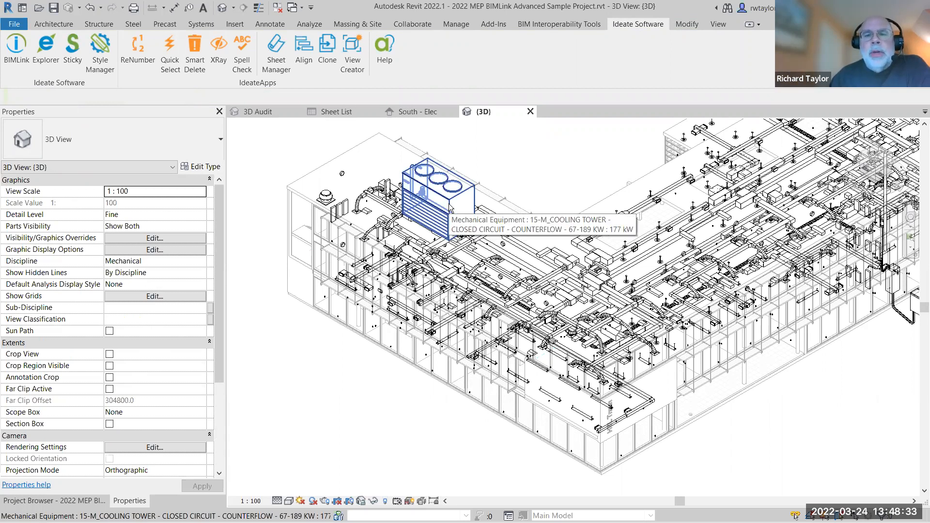
left_click(66, 500)
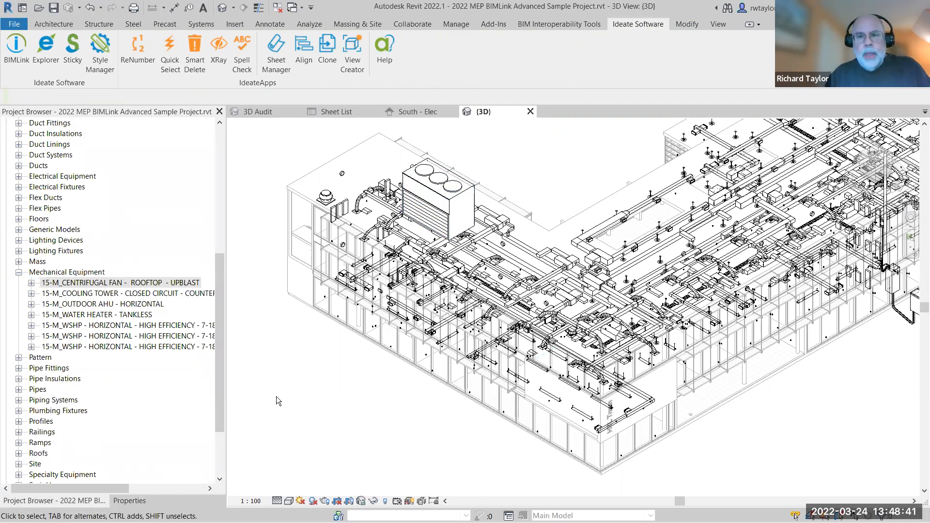
Switch to the Conference Center project's 3D Audit view, dismissing the save reminder, and open the HC-Ideate link's properties in BIMLink.
left_click(261, 111)
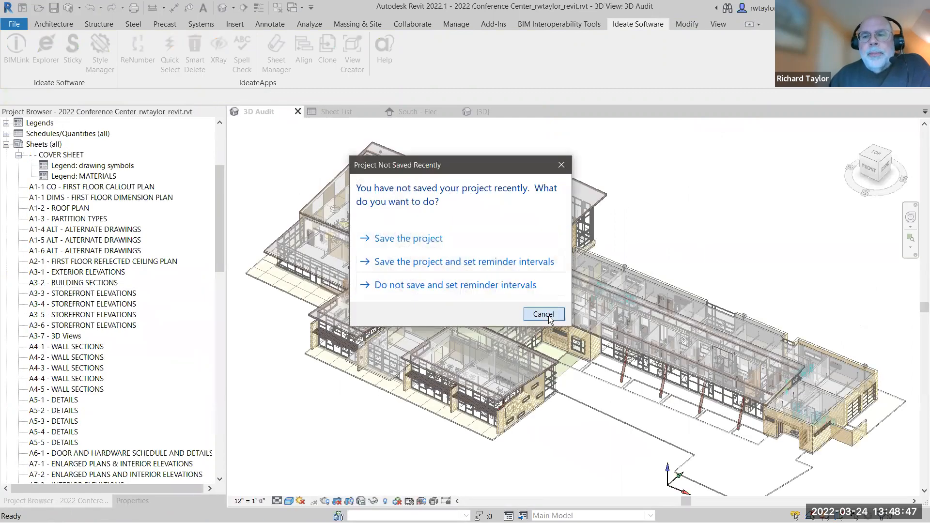
left_click(543, 314)
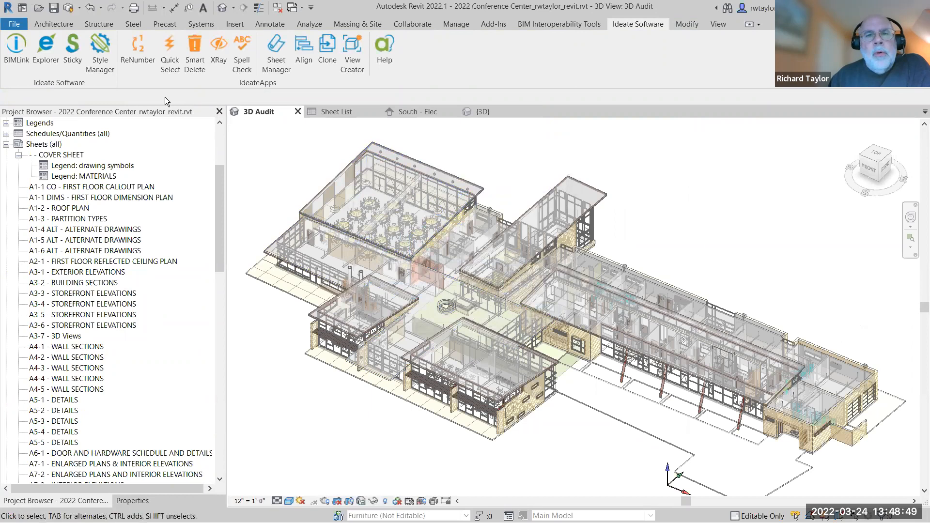
left_click(18, 60)
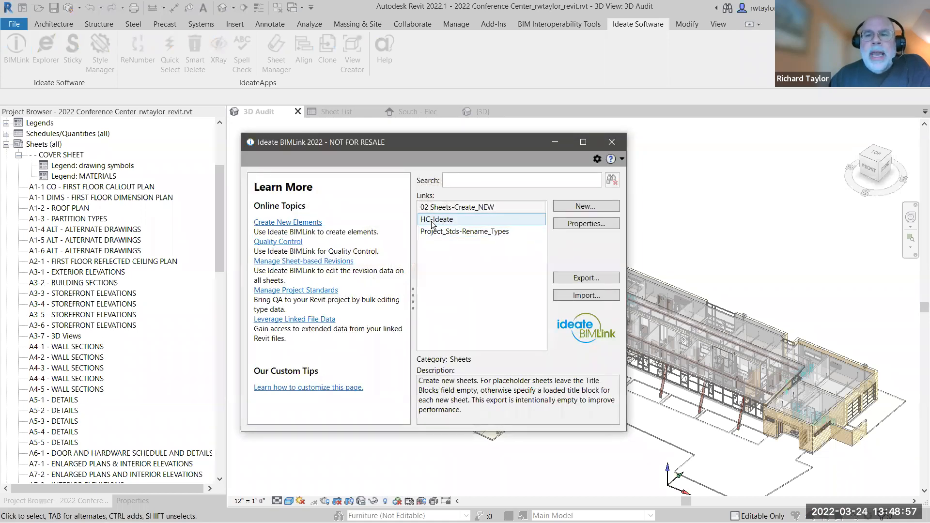
left_click(433, 223)
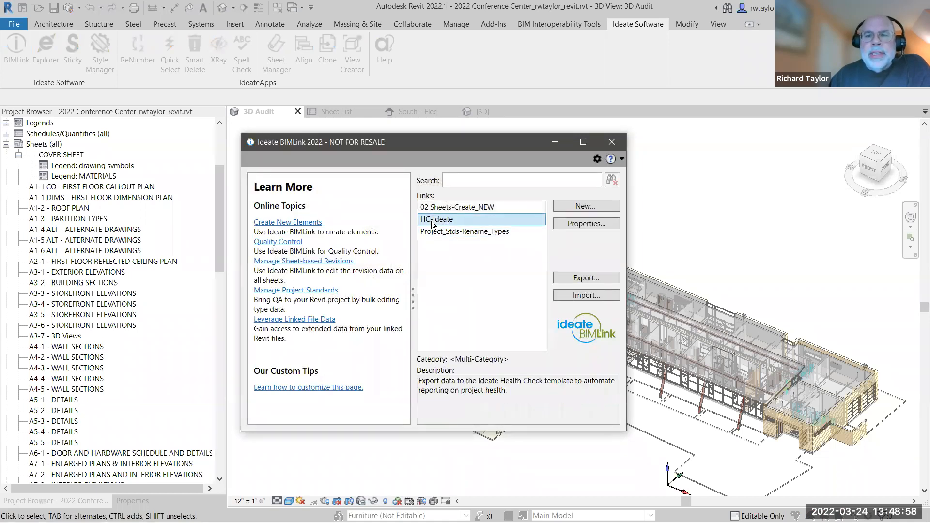
left_click(569, 223)
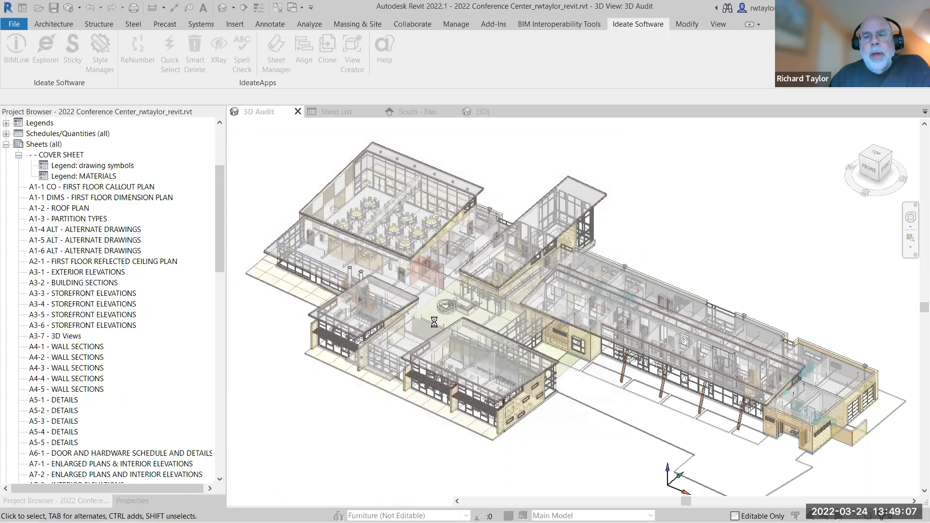
Remove Casework from the HC-Ideate link's categories and add Floors from the full category list.
left_click(292, 139)
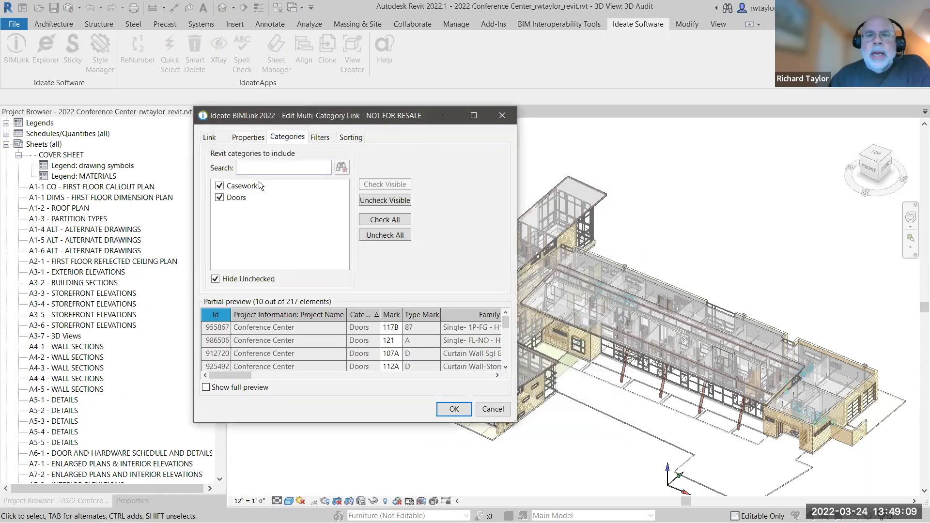
left_click(220, 186)
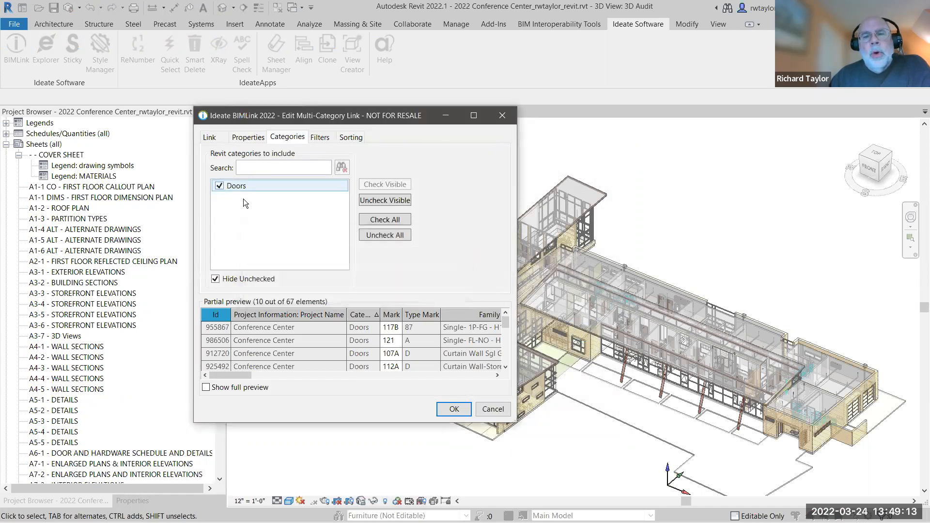
left_click(215, 279)
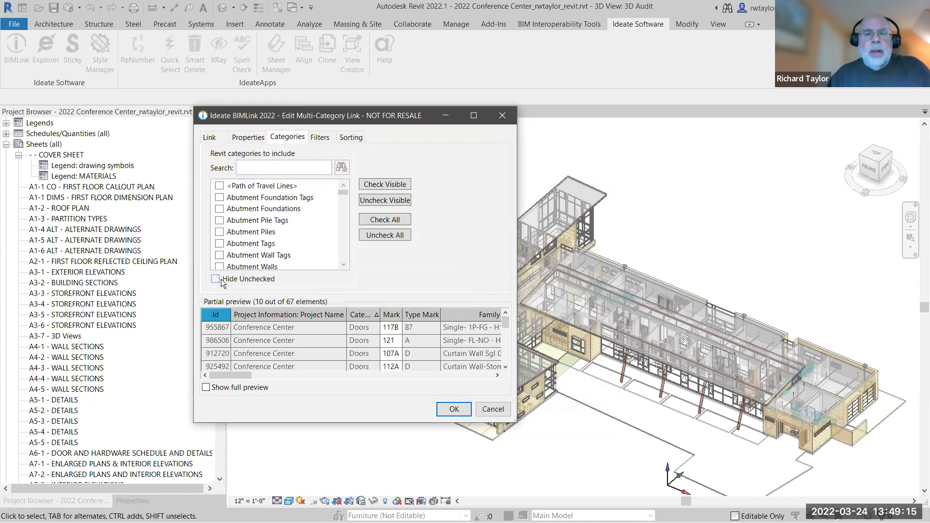
left_click(253, 171)
type("floor")
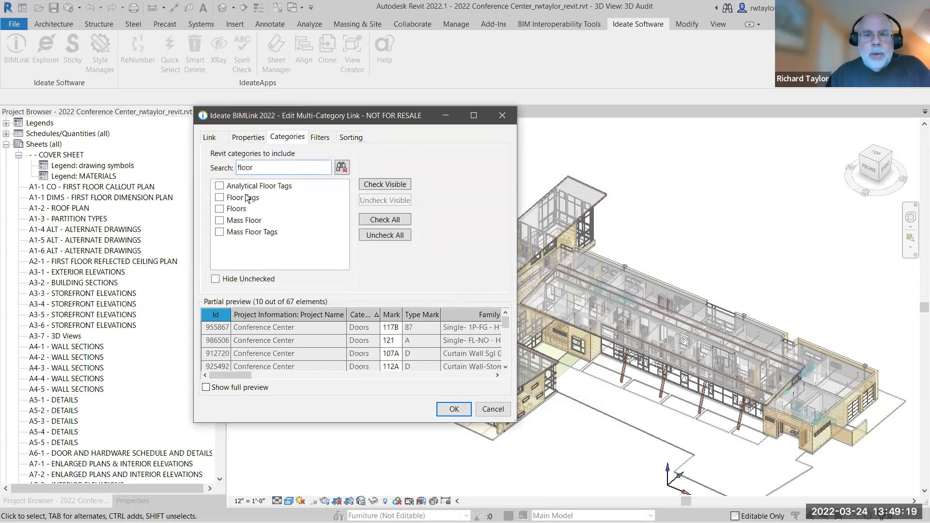
left_click(219, 208)
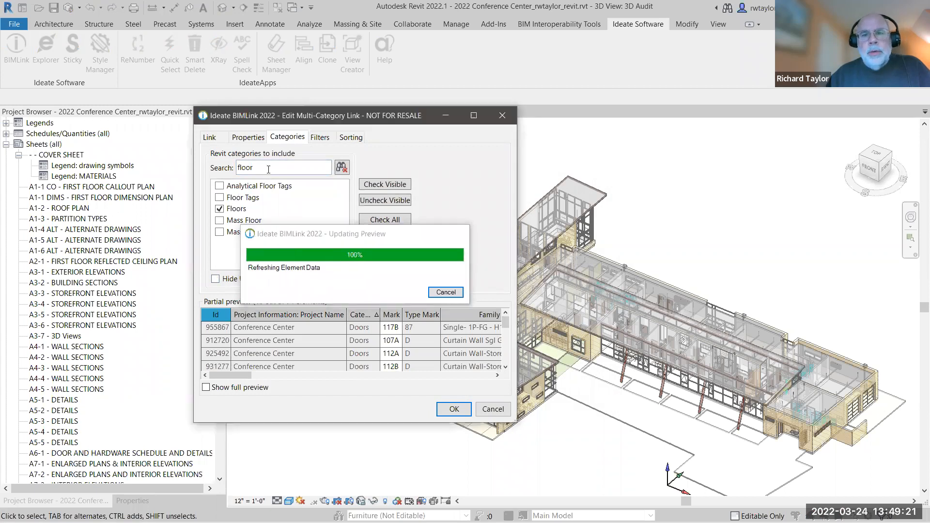
Add the Windows, Roofs and Walls categories to the link, clear the category search and hide the unchecked categories.
type("windows")
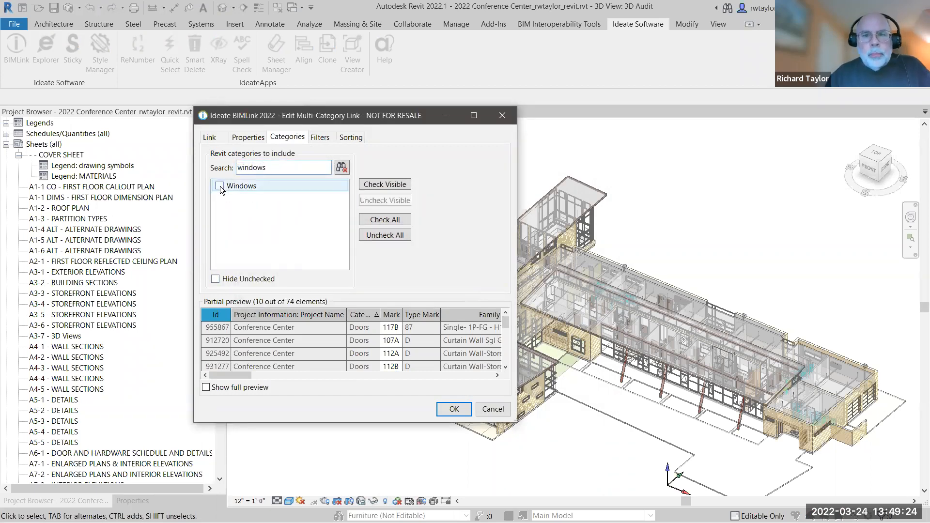
left_click(219, 186)
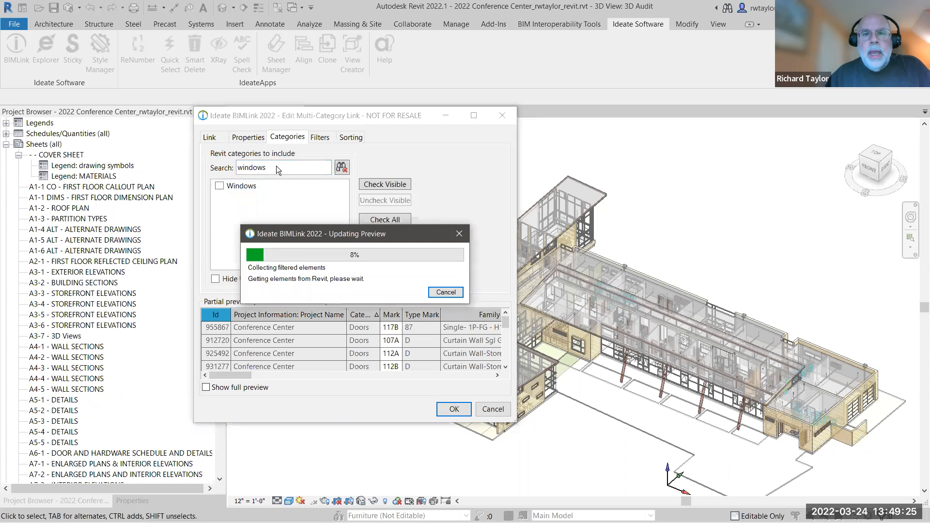
type("roof")
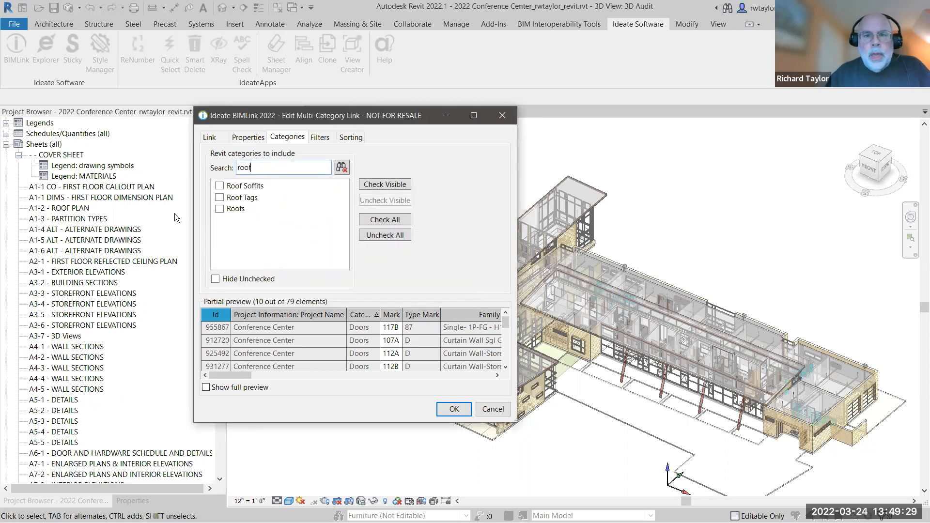
left_click(219, 209)
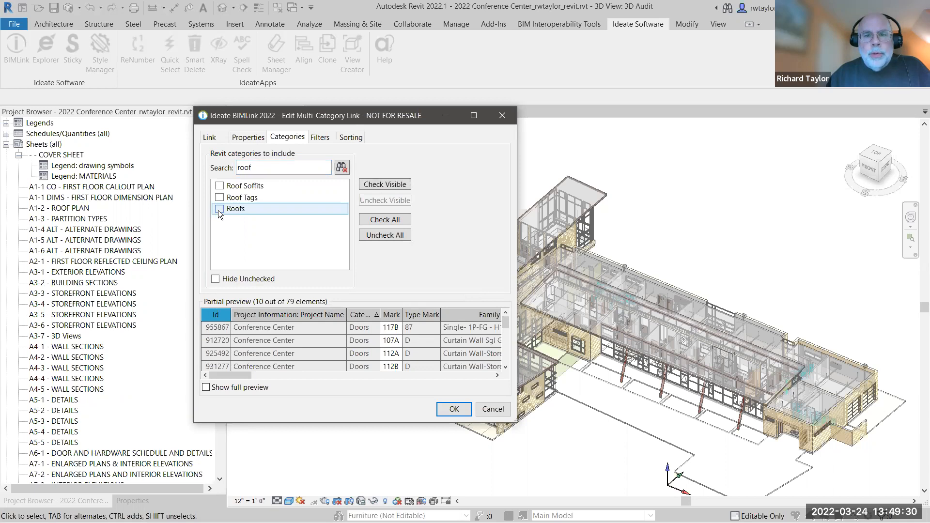
double_click(267, 168)
type("walls")
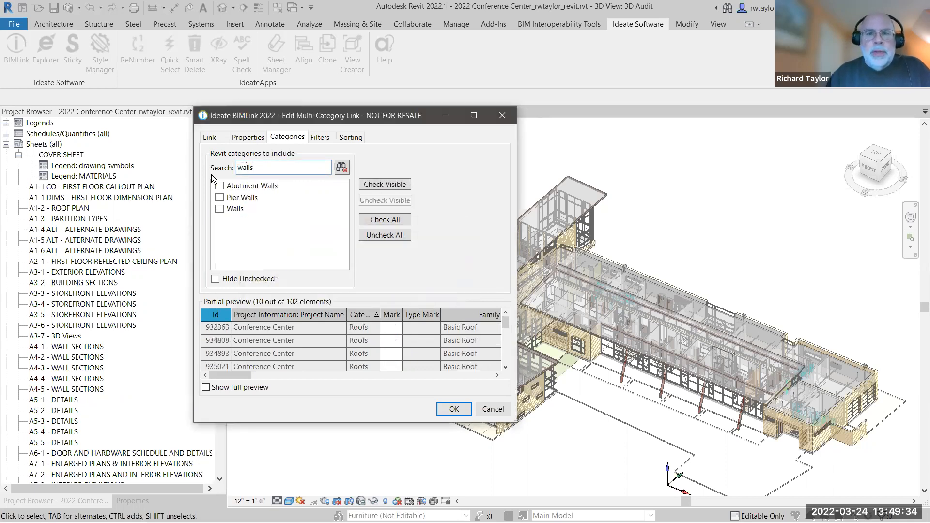
left_click(219, 209)
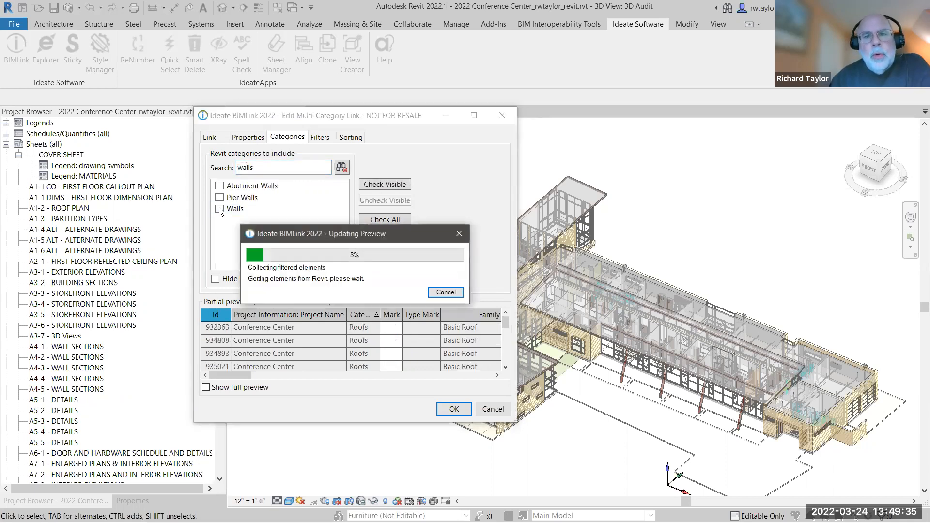
left_click(341, 167)
left_click(220, 279)
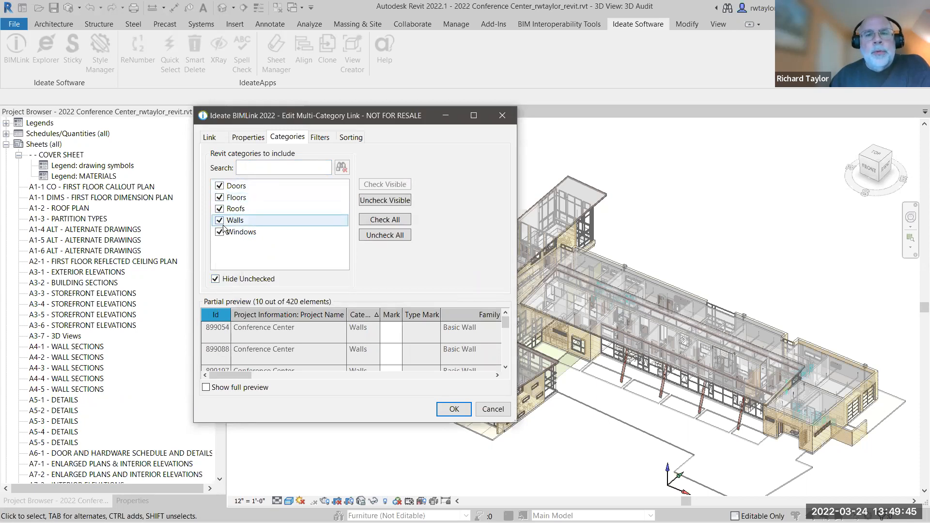
Add a property filter where Phase Created: Name contains "new" and save the HC-Ideate link.
left_click(319, 137)
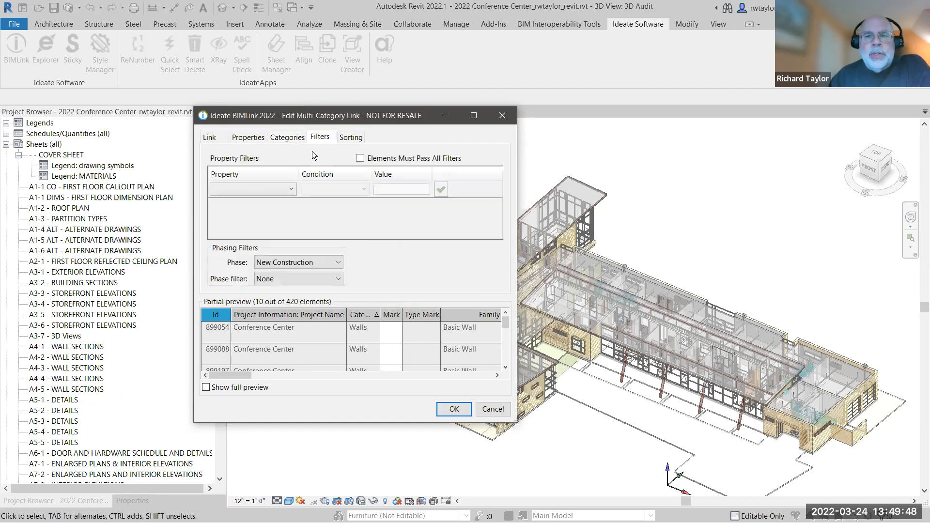
left_click(290, 189)
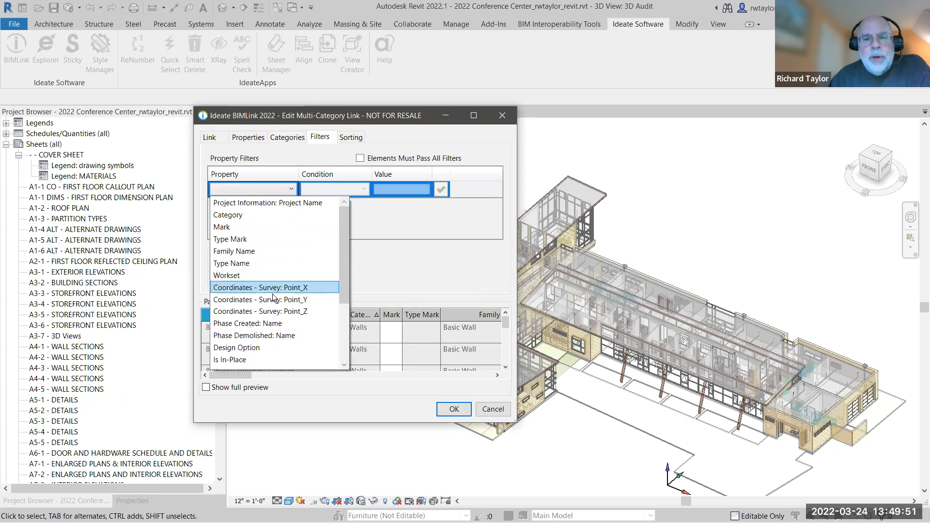
left_click(242, 324)
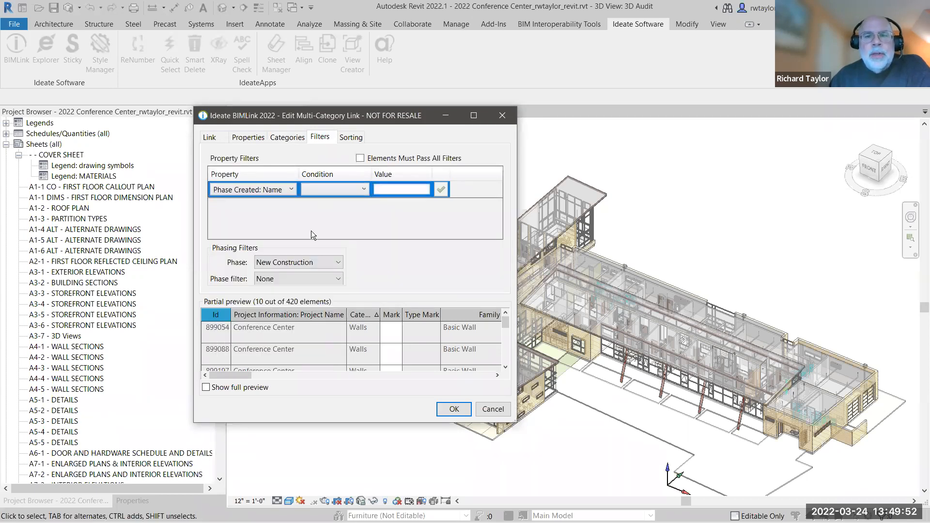
left_click(345, 189)
mouse_move(395, 243)
left_mouse_down()
mouse_move(392, 279)
mouse_move(397, 225)
left_mouse_up()
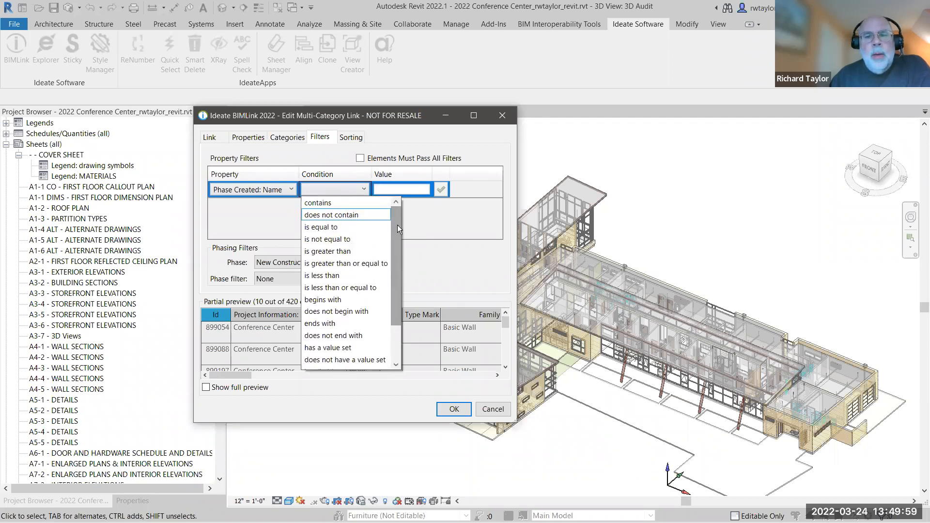
left_click(334, 200)
left_click(391, 189)
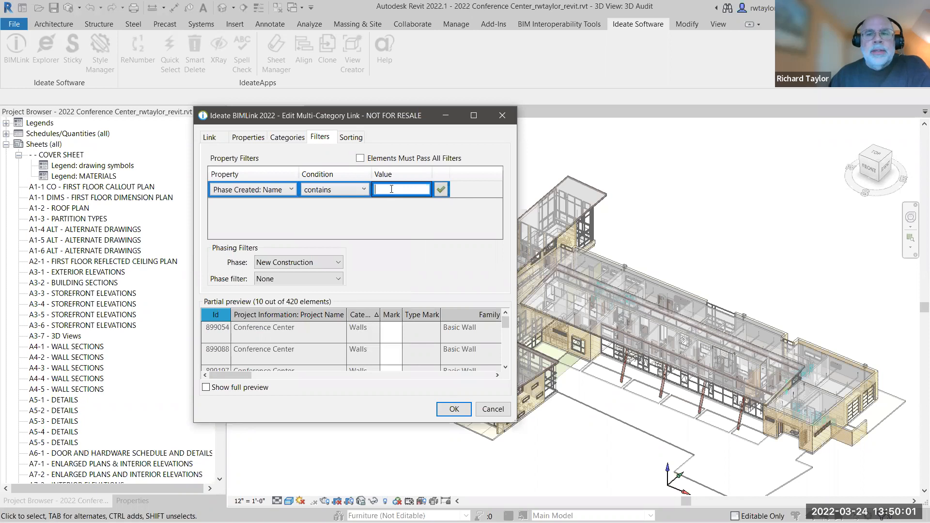
type("new")
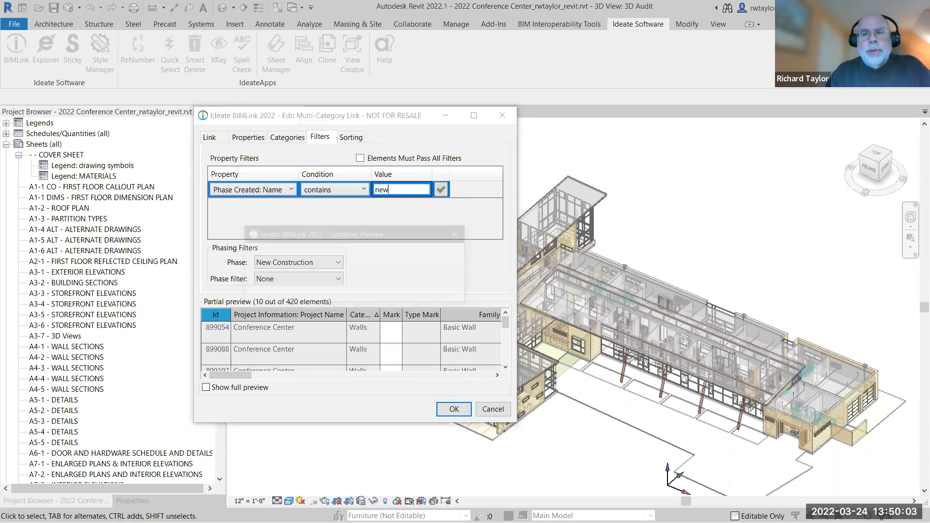
key("Return")
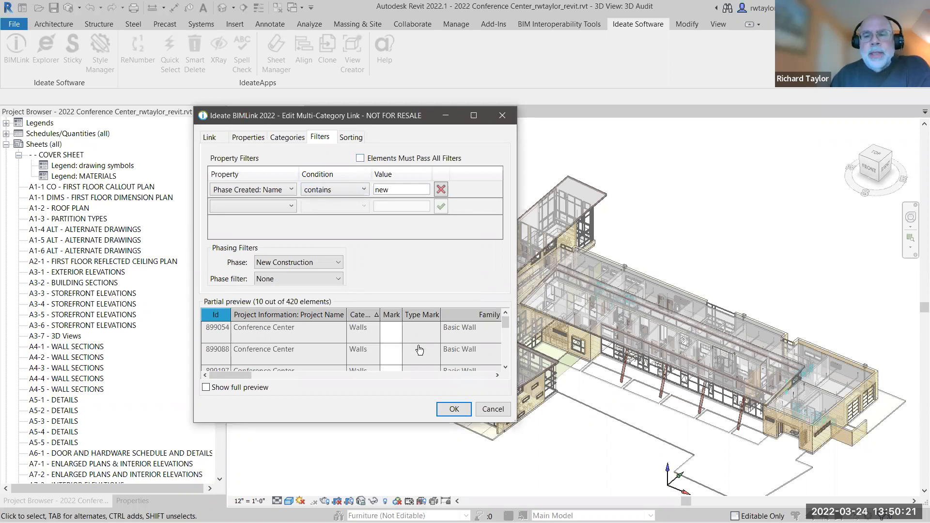
left_click(454, 408)
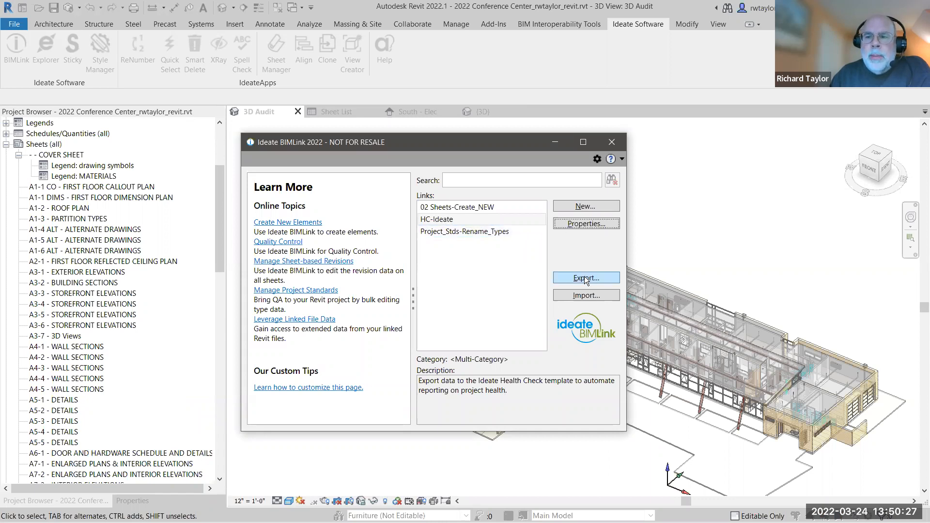
Create a new HC-Views instance link from the 05 Health Check sample library, keeping its default properties.
left_click(583, 206)
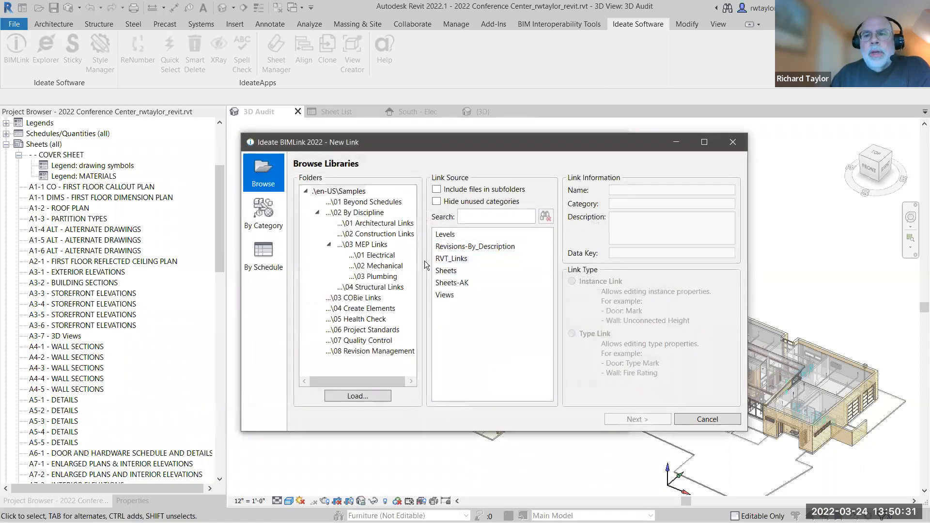
left_click(364, 321)
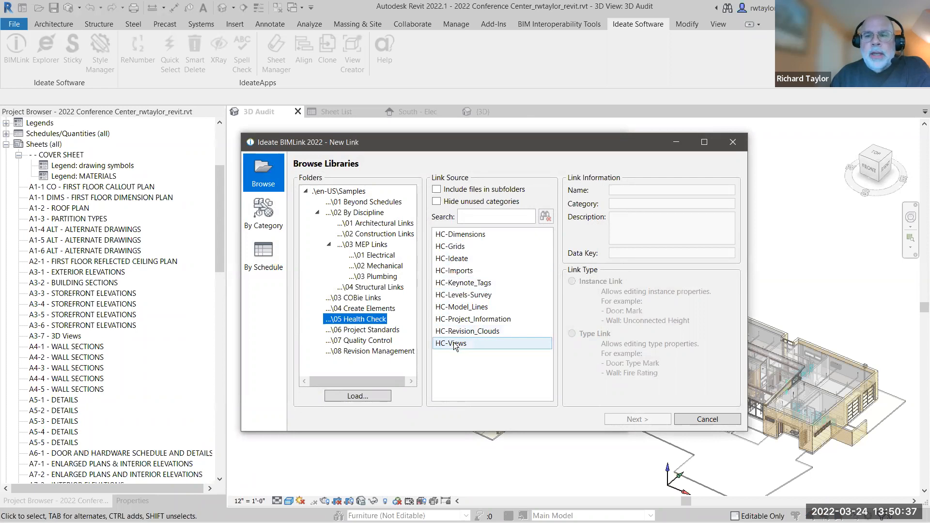
left_click(455, 345)
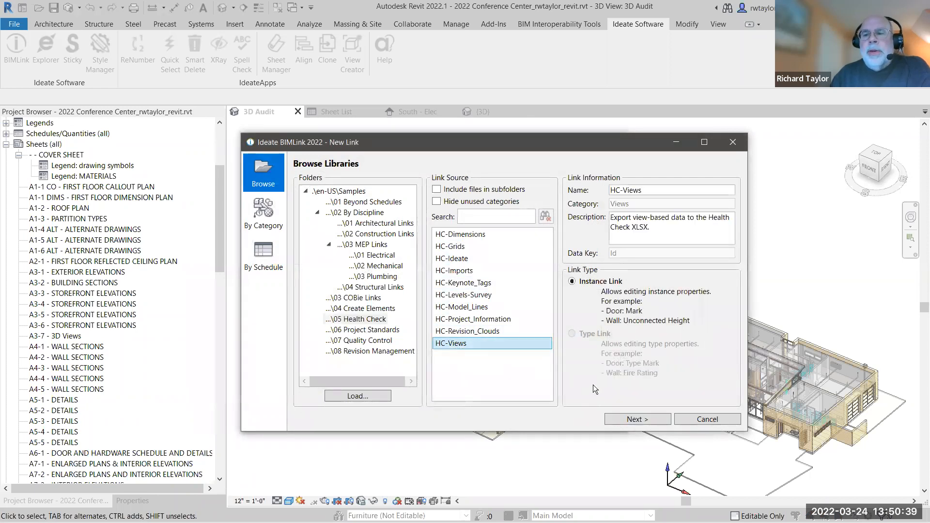
left_click(629, 419)
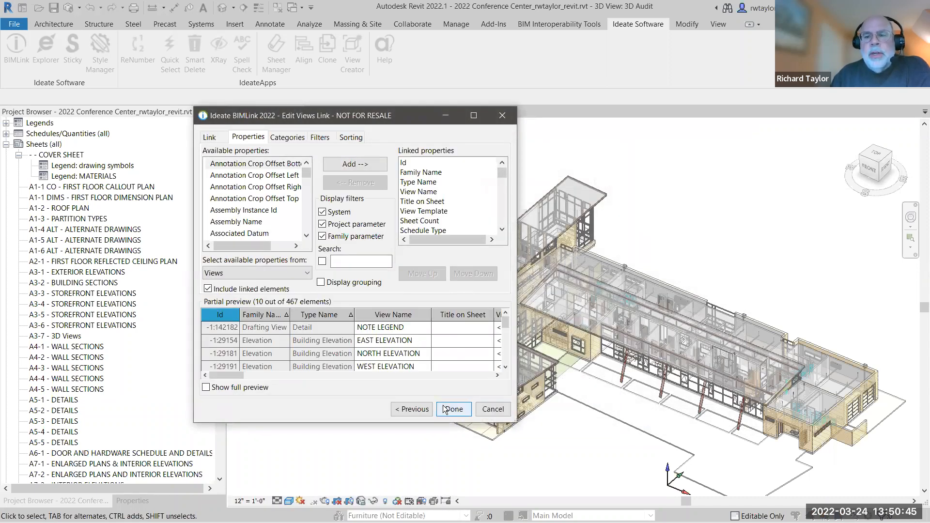
left_click(451, 410)
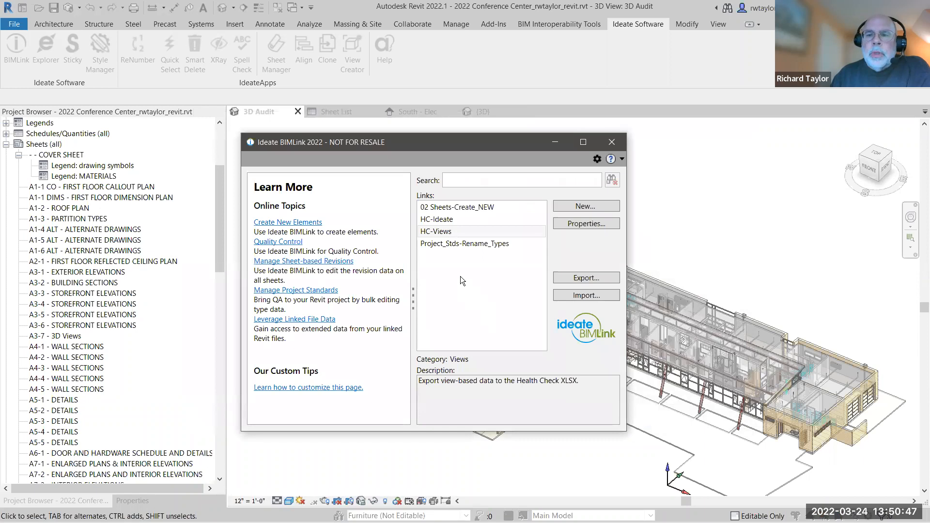
Export the HC-Ideate link to Ideate_HealthCheck.xlsx, overwriting the existing HC-Ideate worksheet.
left_click(453, 220)
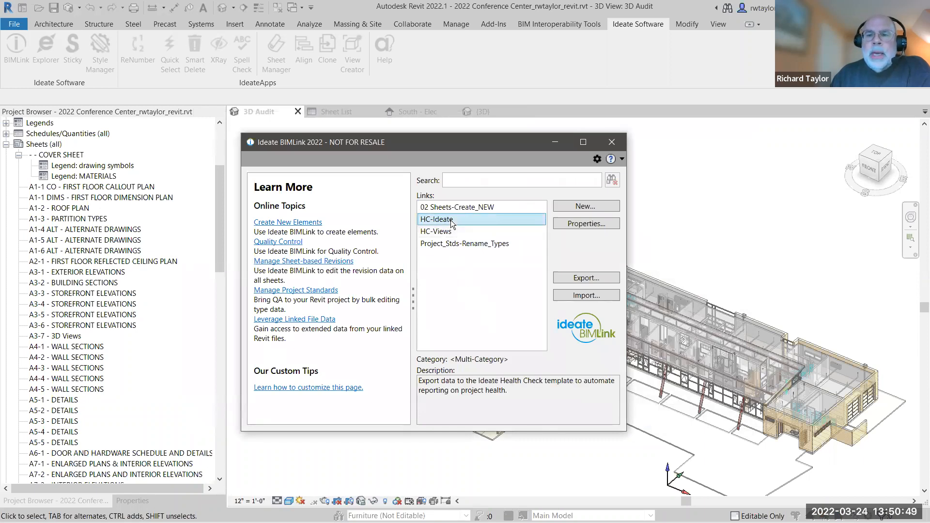
left_click(573, 278)
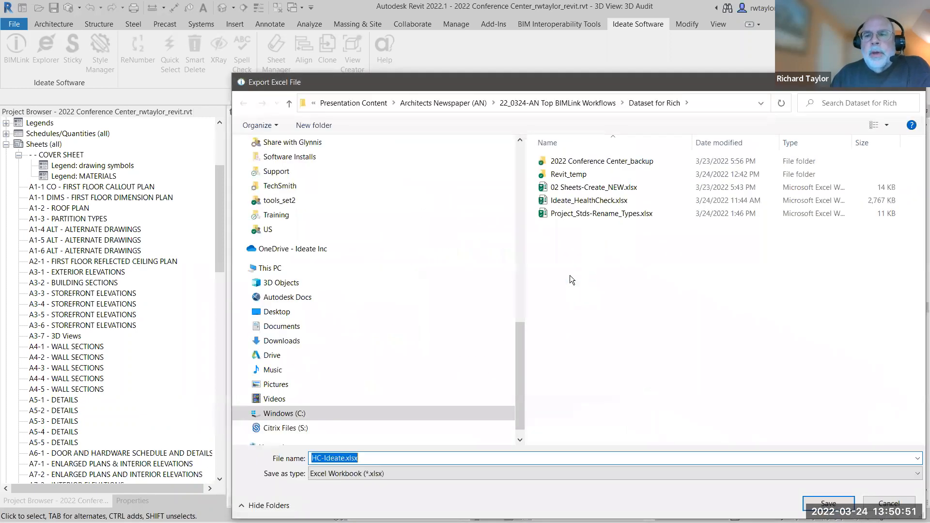
left_click(577, 203)
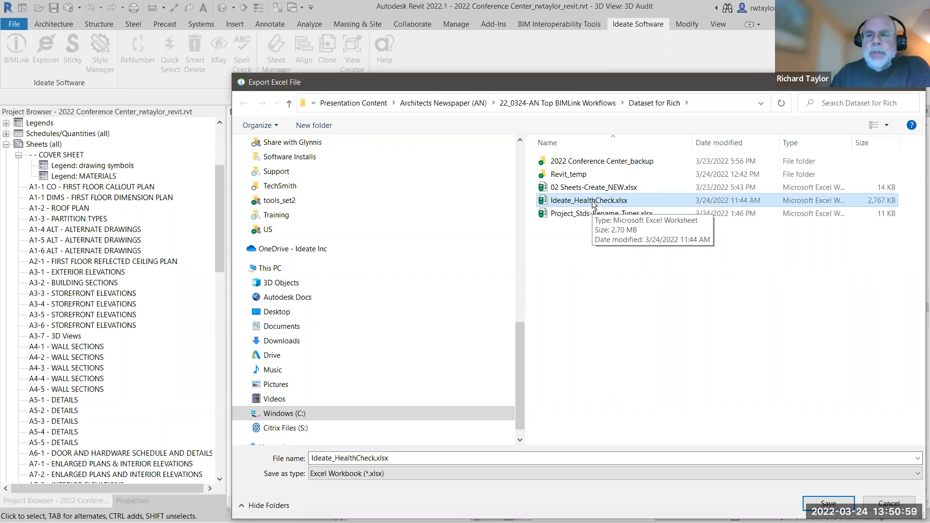
left_click(826, 504)
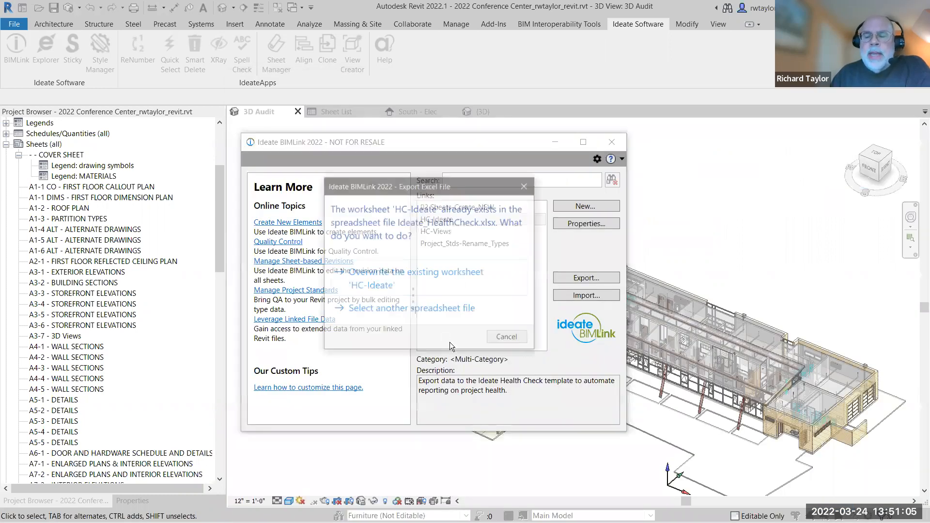
left_click(383, 283)
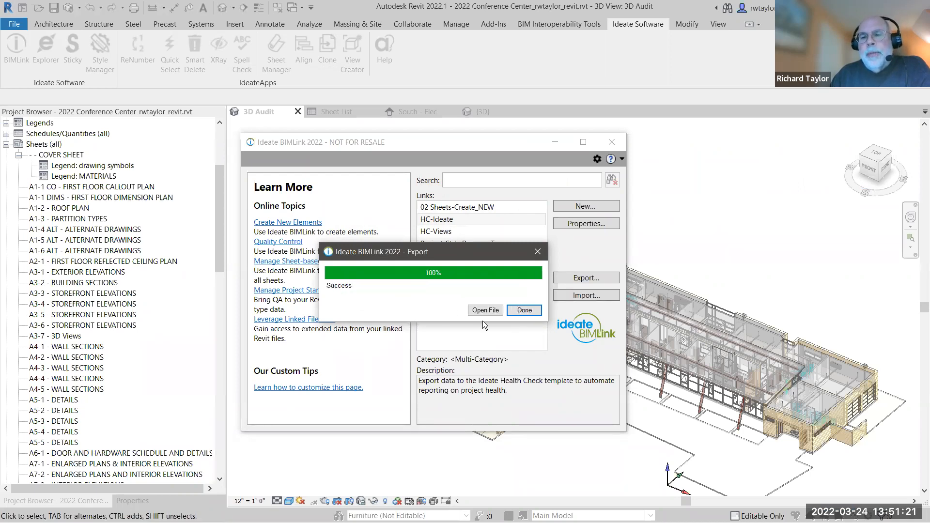
left_click(519, 310)
Export the HC-Views link to Ideate_HealthCheck.xlsx, overwriting its existing worksheet, and open the exported workbook.
left_click(458, 231)
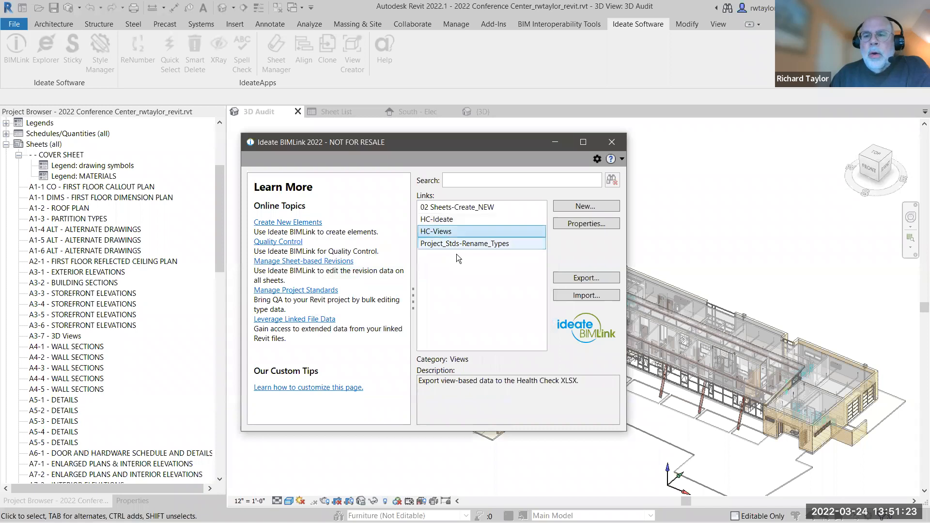
left_click(571, 277)
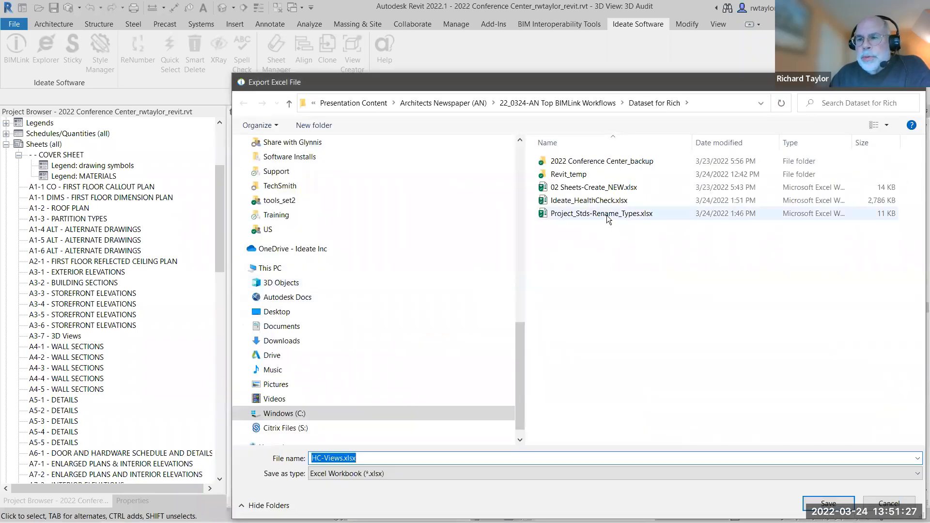
left_click(599, 205)
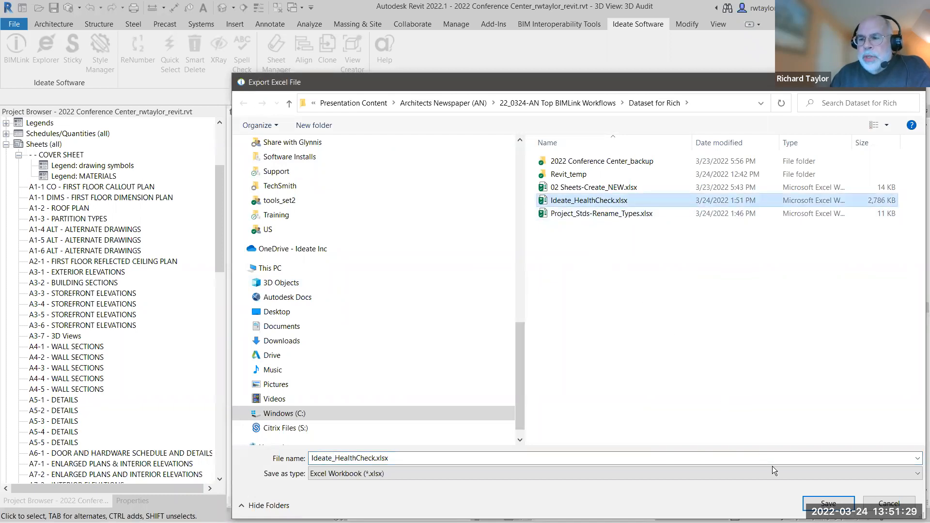
left_click(829, 503)
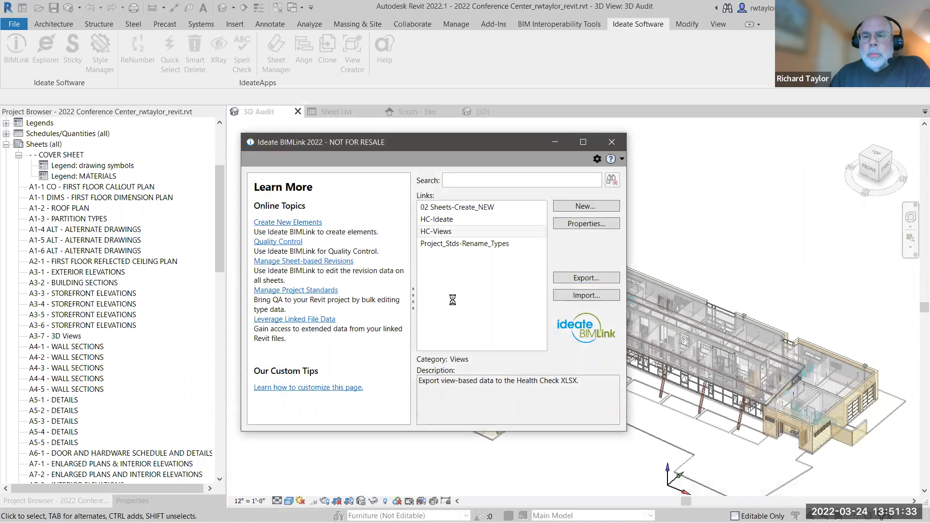
left_click(429, 293)
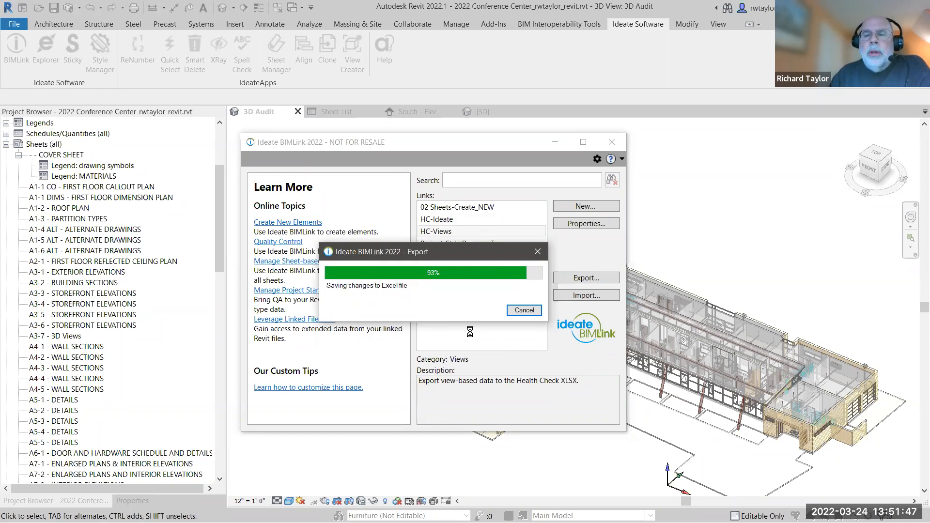
left_click(485, 310)
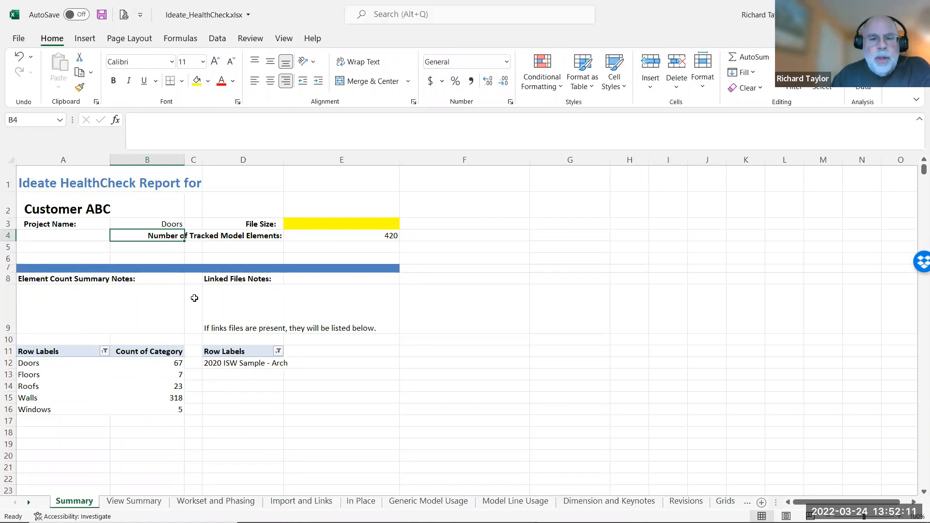
Review the health check report's worksheets from View Summary through Model Line Usage.
left_click(137, 502)
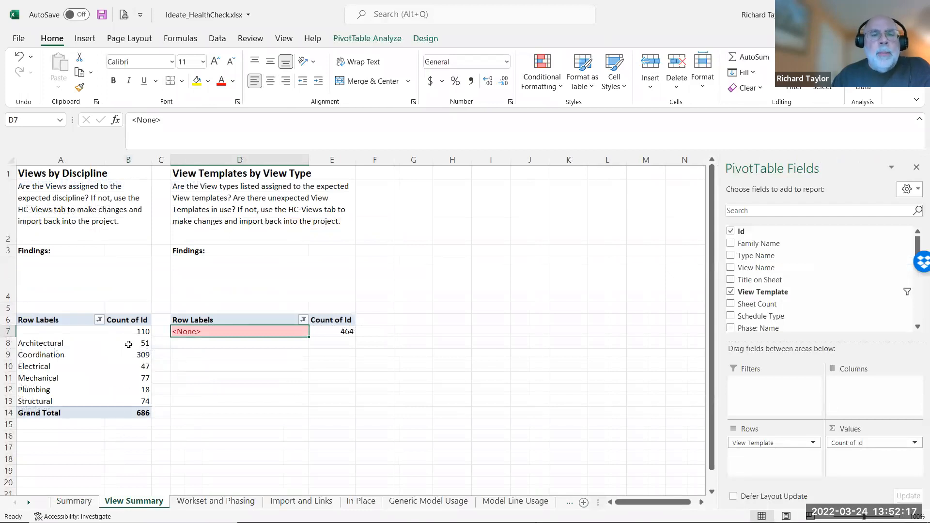
mouse_move(113, 346)
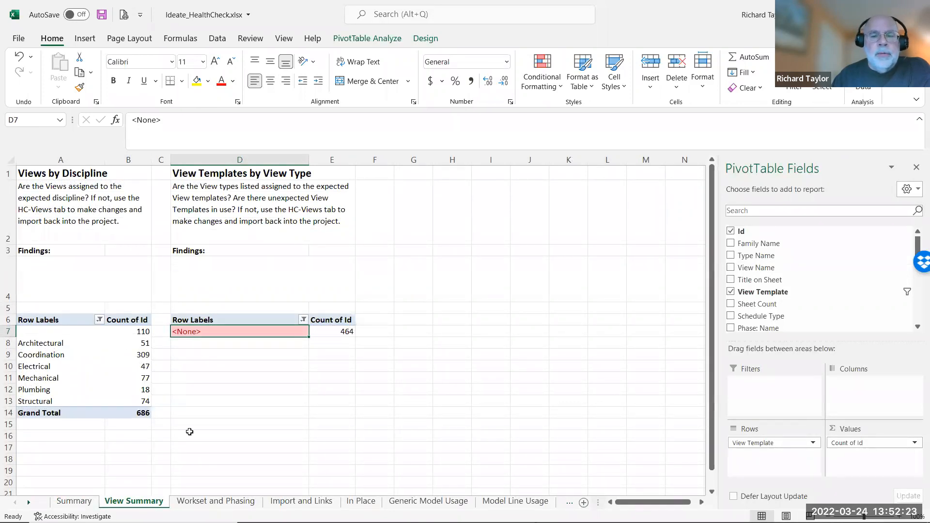
left_click(214, 502)
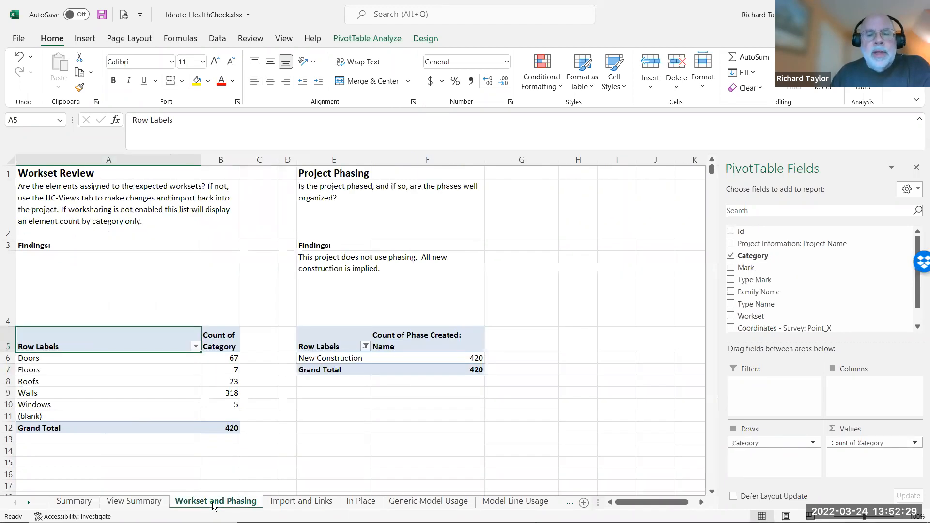
left_click(284, 504)
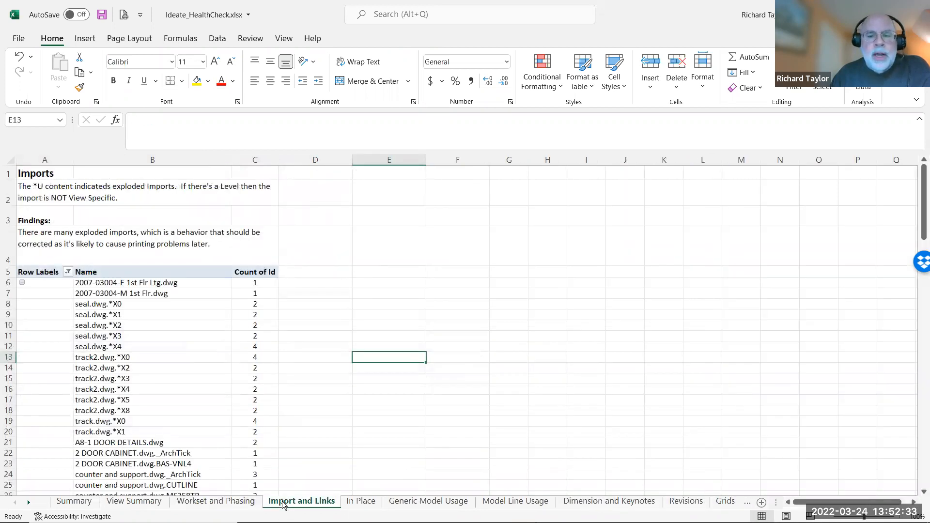
left_click(353, 504)
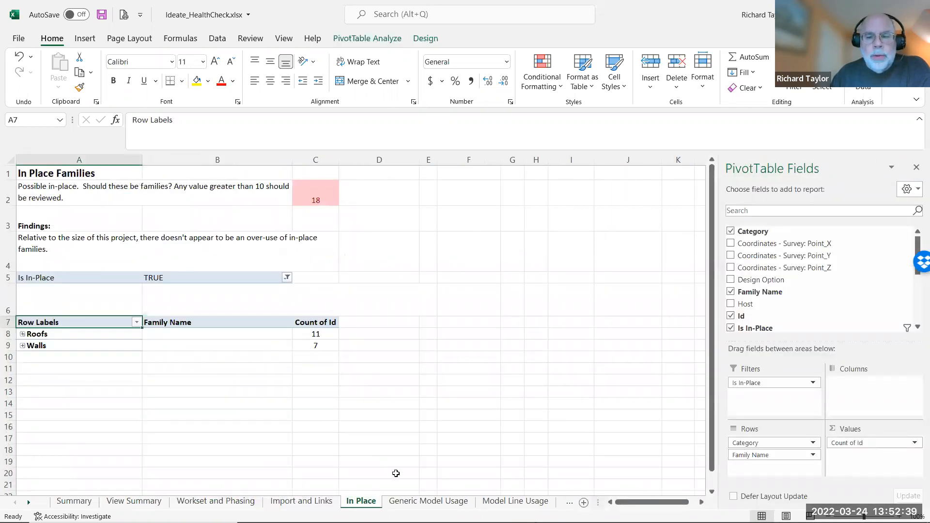
left_click(423, 503)
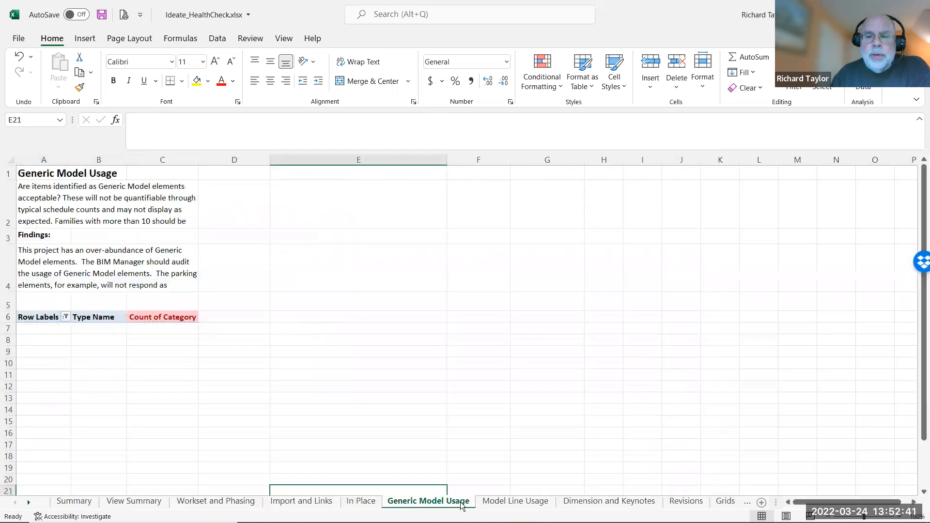
left_click(488, 504)
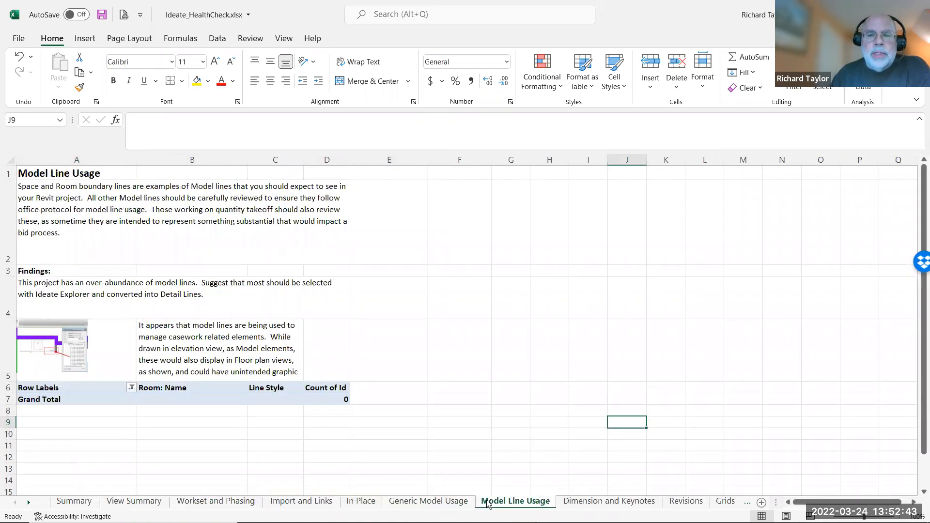
Examine the exported source data in the HC-Ideate and HC-Views worksheets.
left_click(30, 503)
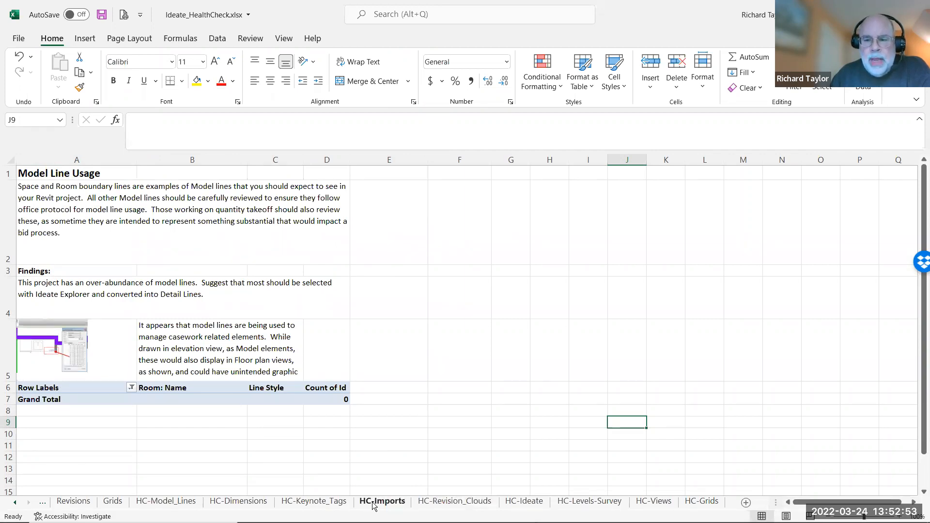
left_click(524, 501)
left_click(640, 502)
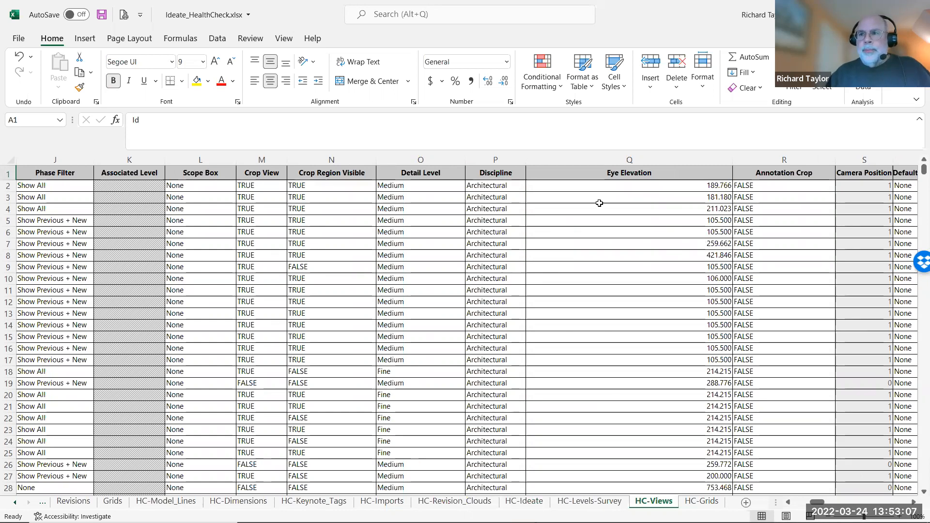
Switch back to Revit and create a new BIMLink link based on the Room Schedule.
key("alt+Tab")
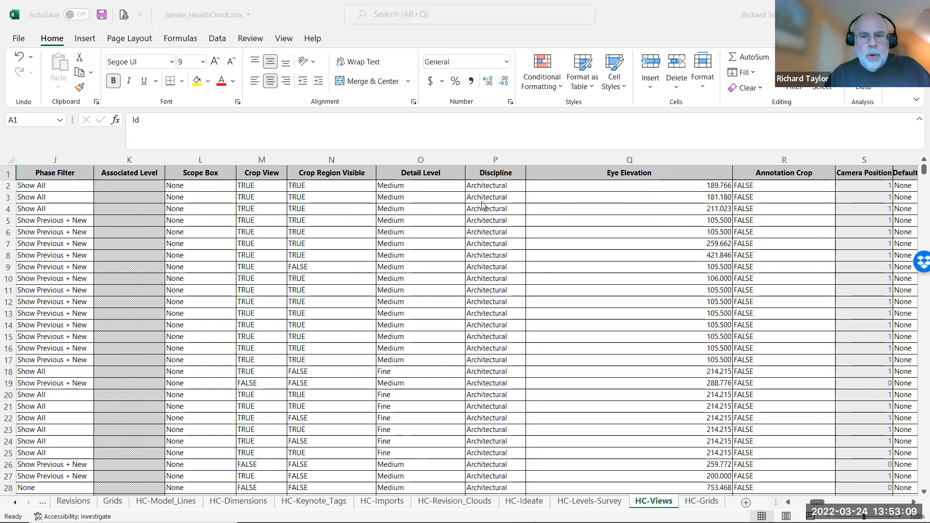
key("Tab")
key("Tab")
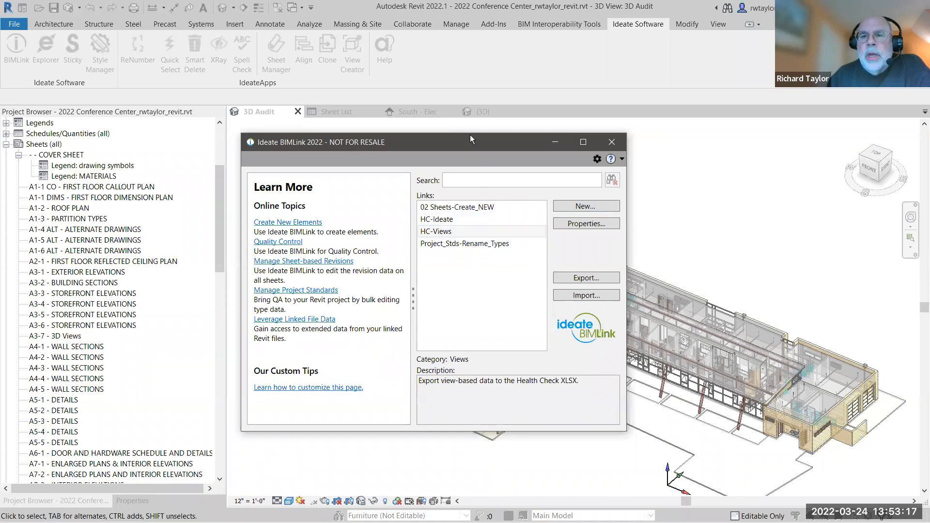
left_click_drag(470, 136, 486, 96)
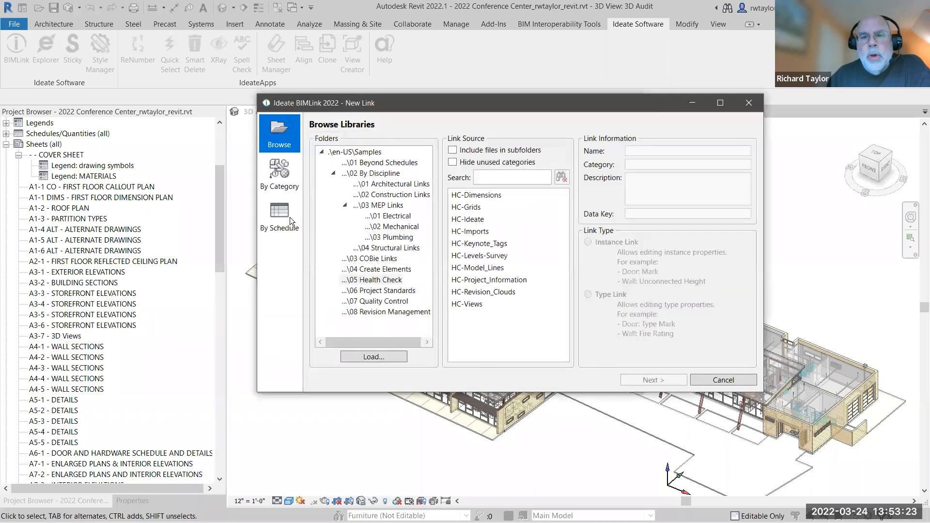
left_click(286, 220)
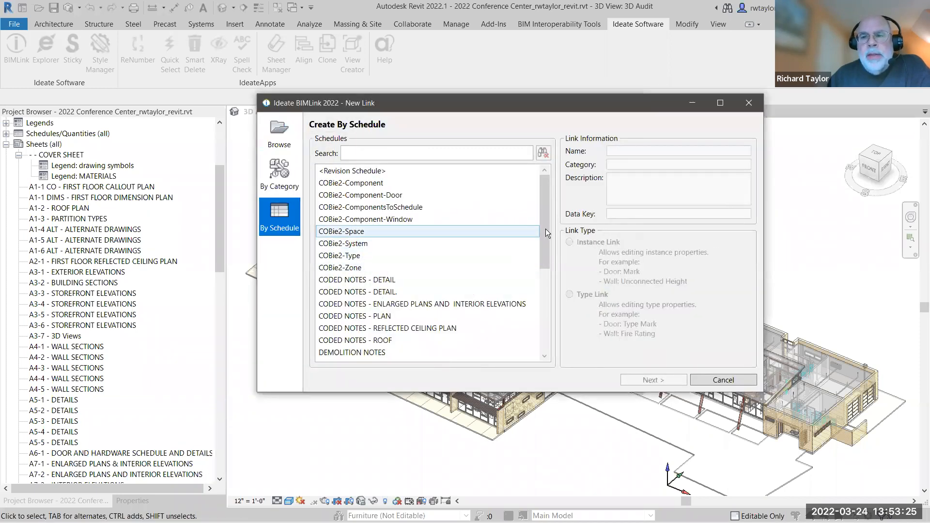
left_click_drag(547, 236, 539, 329)
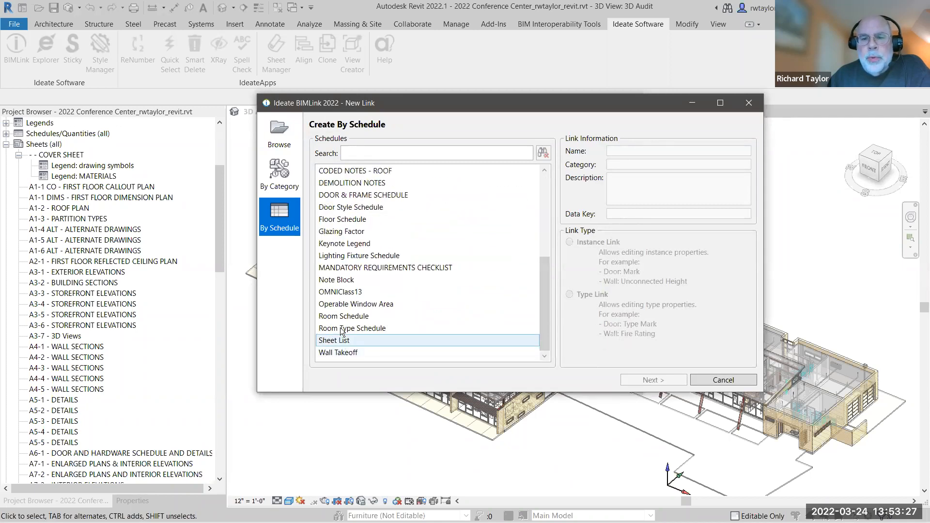
left_click(341, 320)
left_click(637, 382)
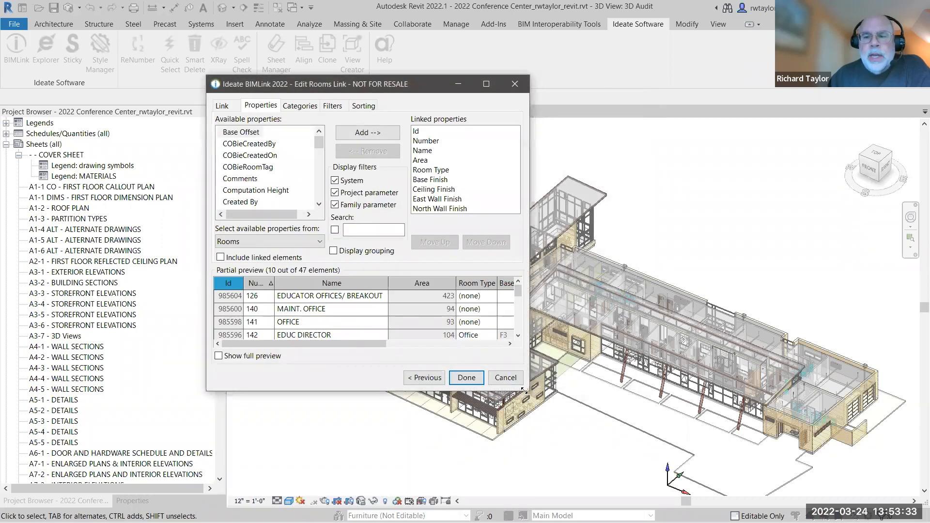
Enlarge the link editor and remove Base Finish, Ceiling Finish, East Wall Finish and North Wall Finish from the linked properties.
left_click_drag(524, 390, 674, 448)
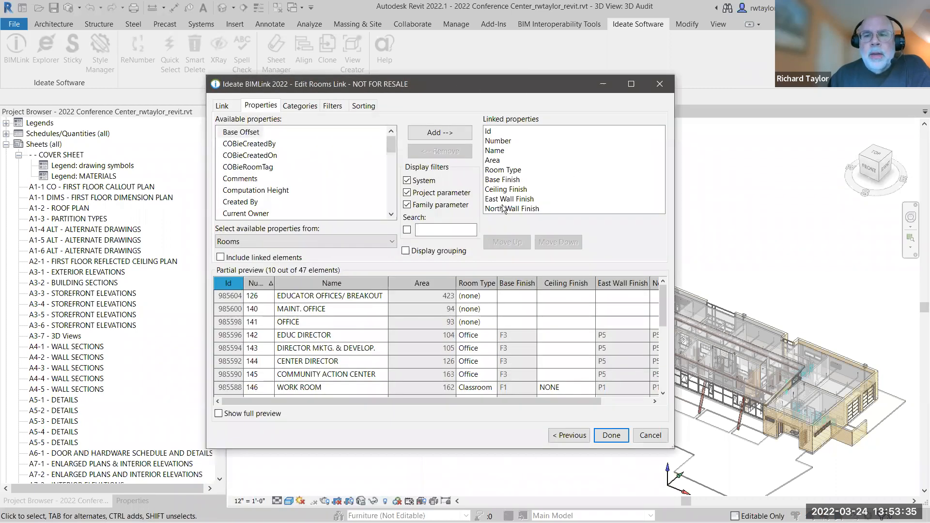
left_click(503, 179)
left_click(455, 151)
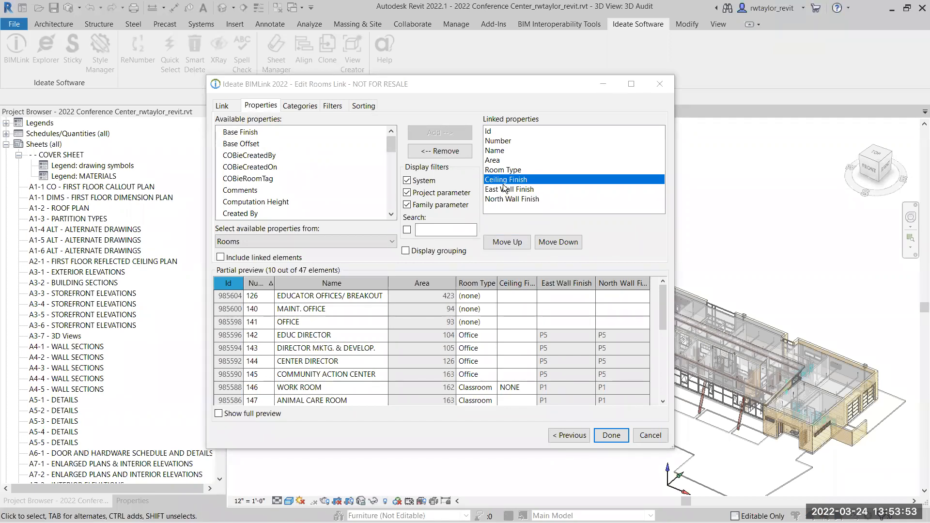
left_click(430, 152)
double_click(430, 153)
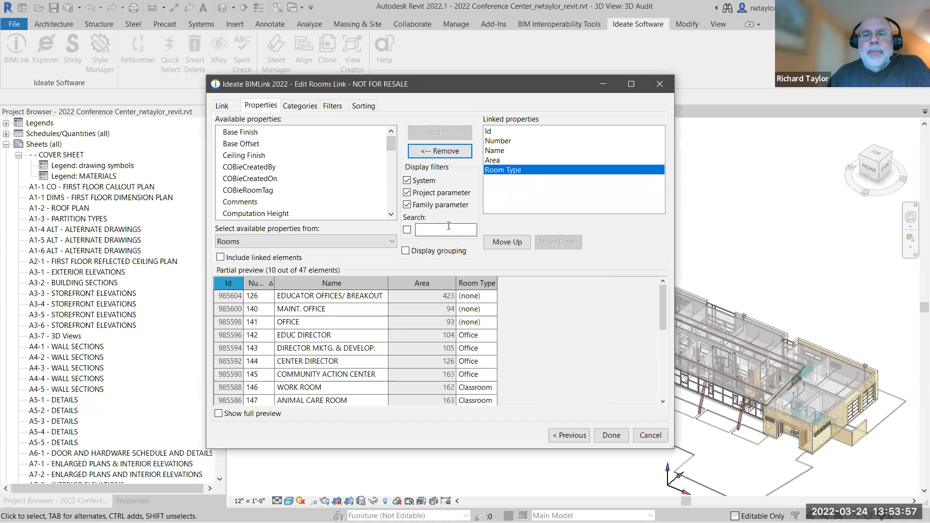
Rename room 141 in the preview to a person's first name followed by "OFFICE", and save the Room Schedule link.
double_click(325, 322)
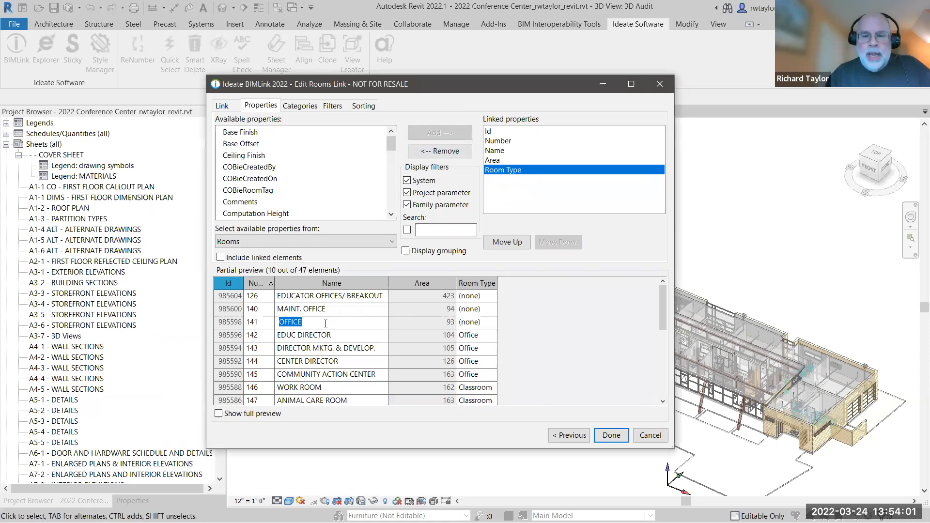
type("RICH")
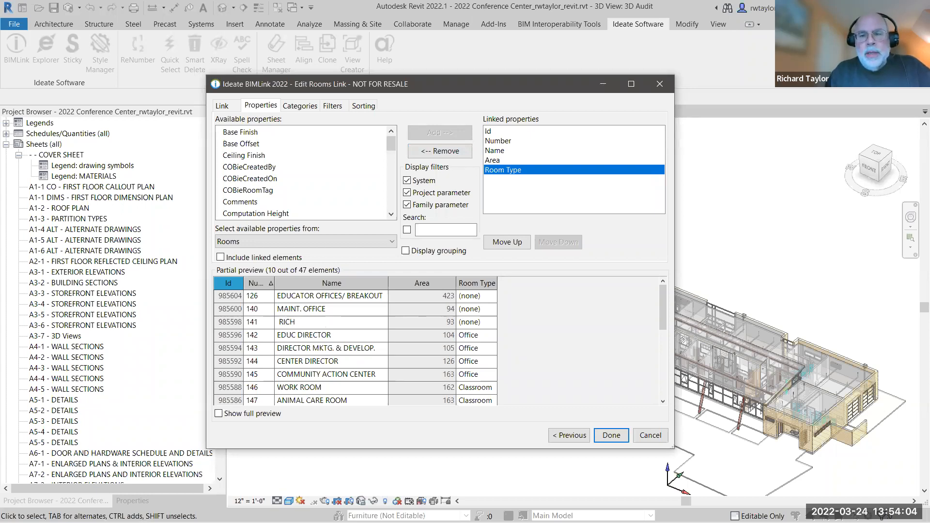
key("Return")
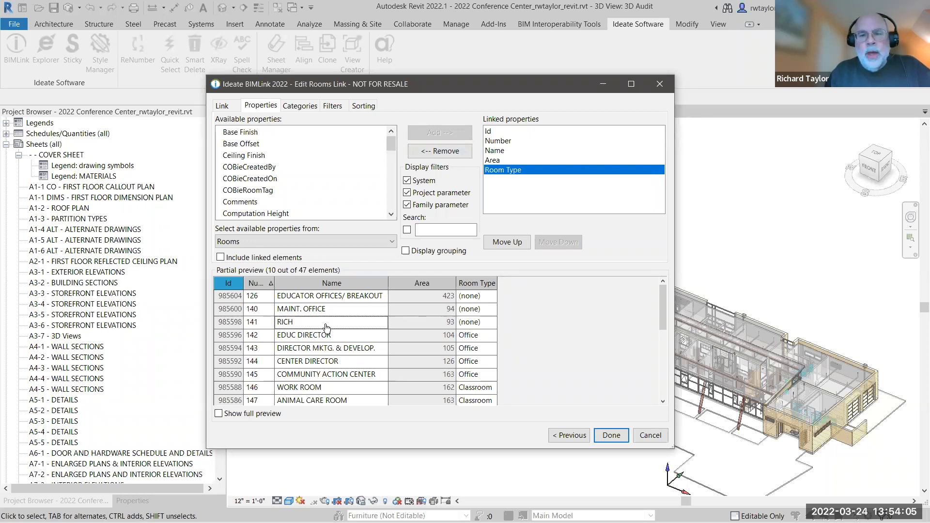
left_click(326, 323)
left_click(326, 323)
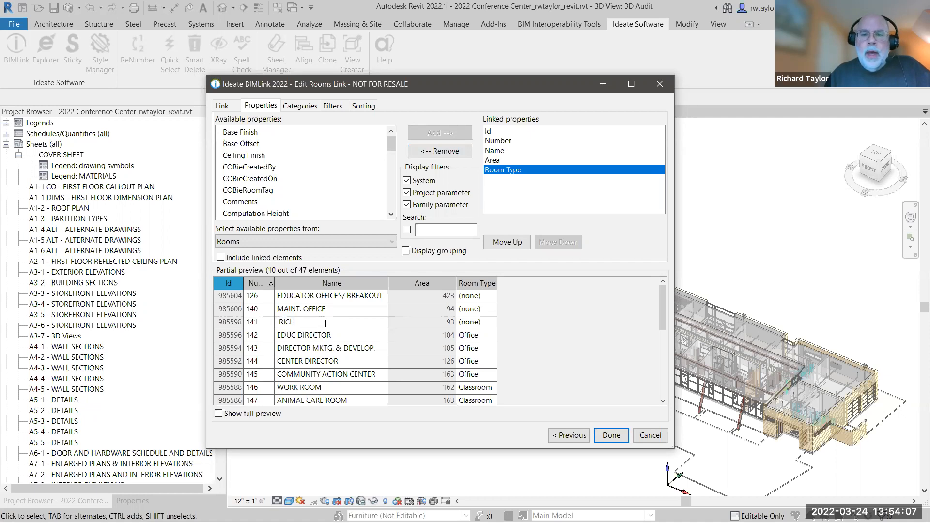
type("OFFICE")
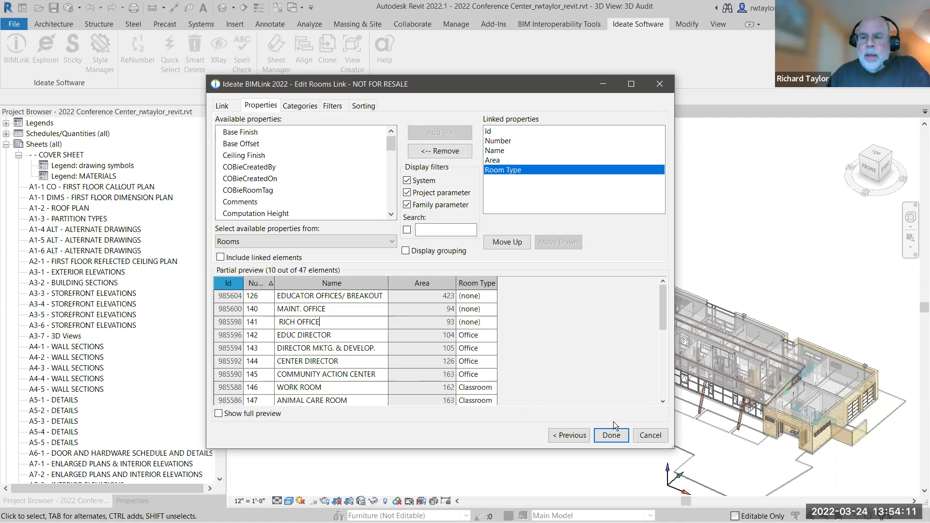
key("Return")
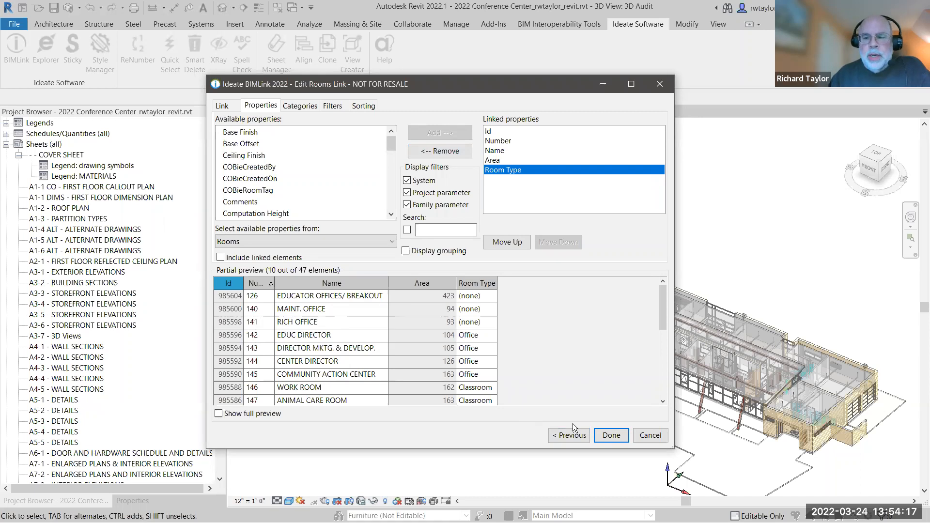
left_click(611, 435)
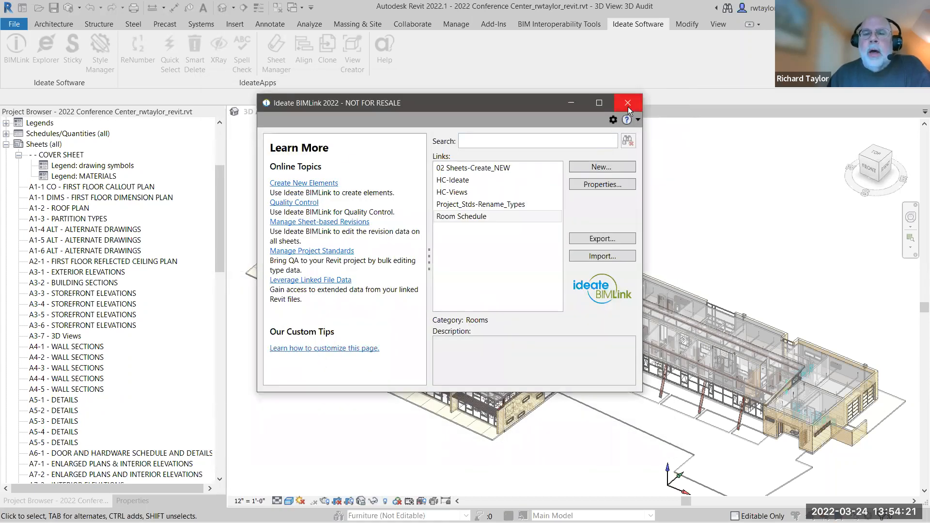
Close BIMLink and switch to the PowerPoint slide show at the Demonstrations slide.
left_click(628, 106)
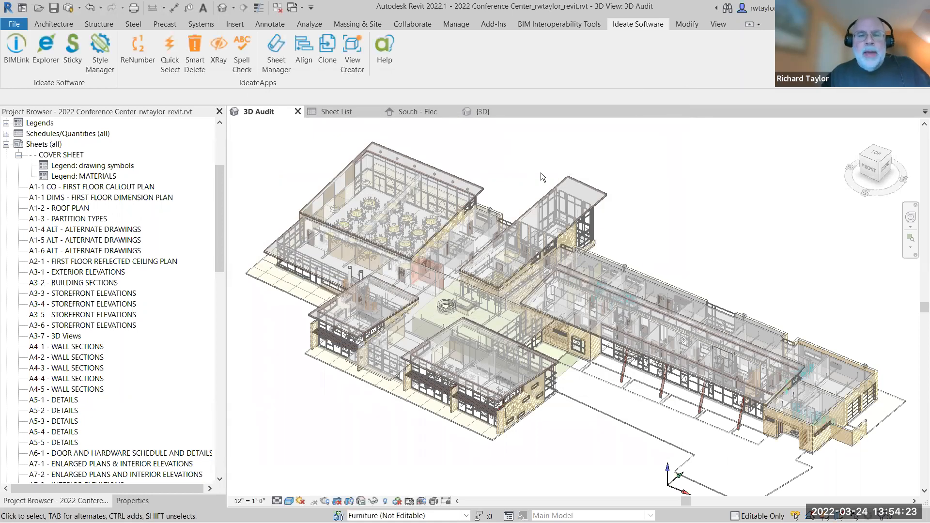
key("alt+Tab")
key("alt+Tab")
key("alt+Tab")
key("alt+Tab")
key("alt+Tab")
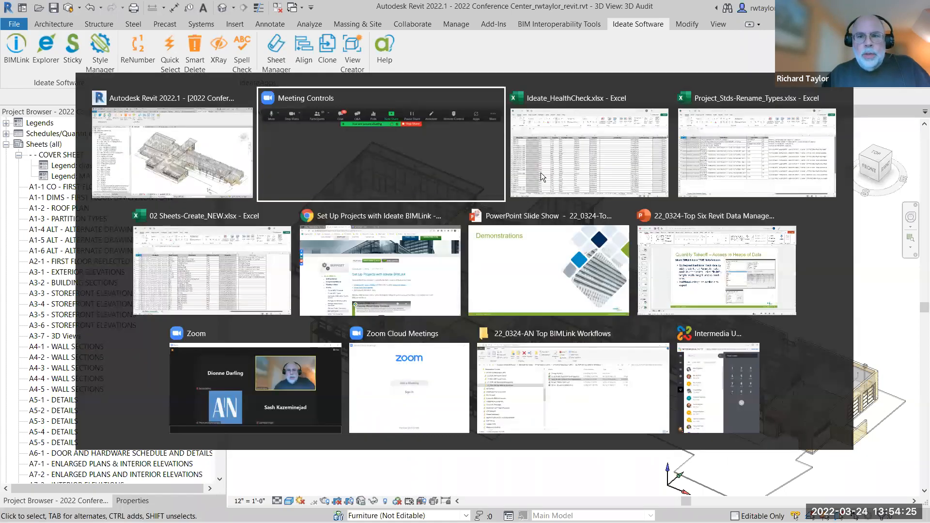
key("alt+Tab")
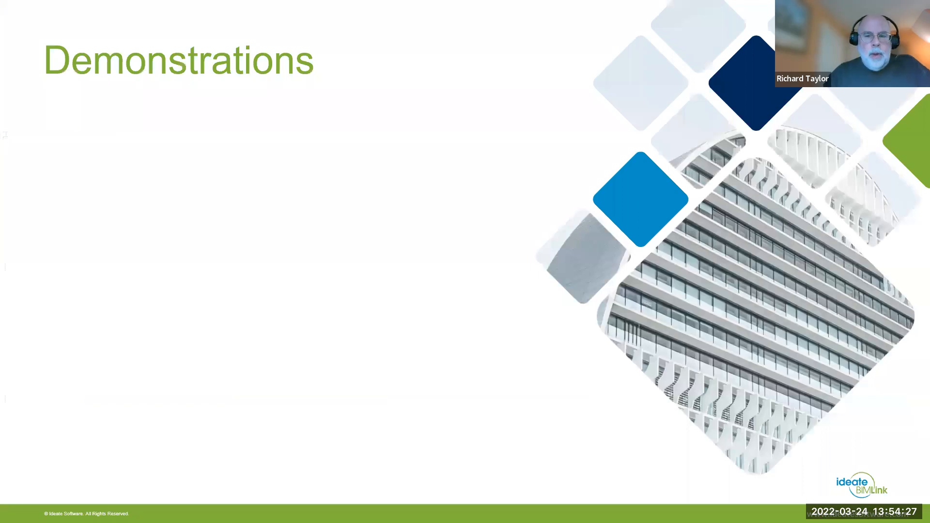